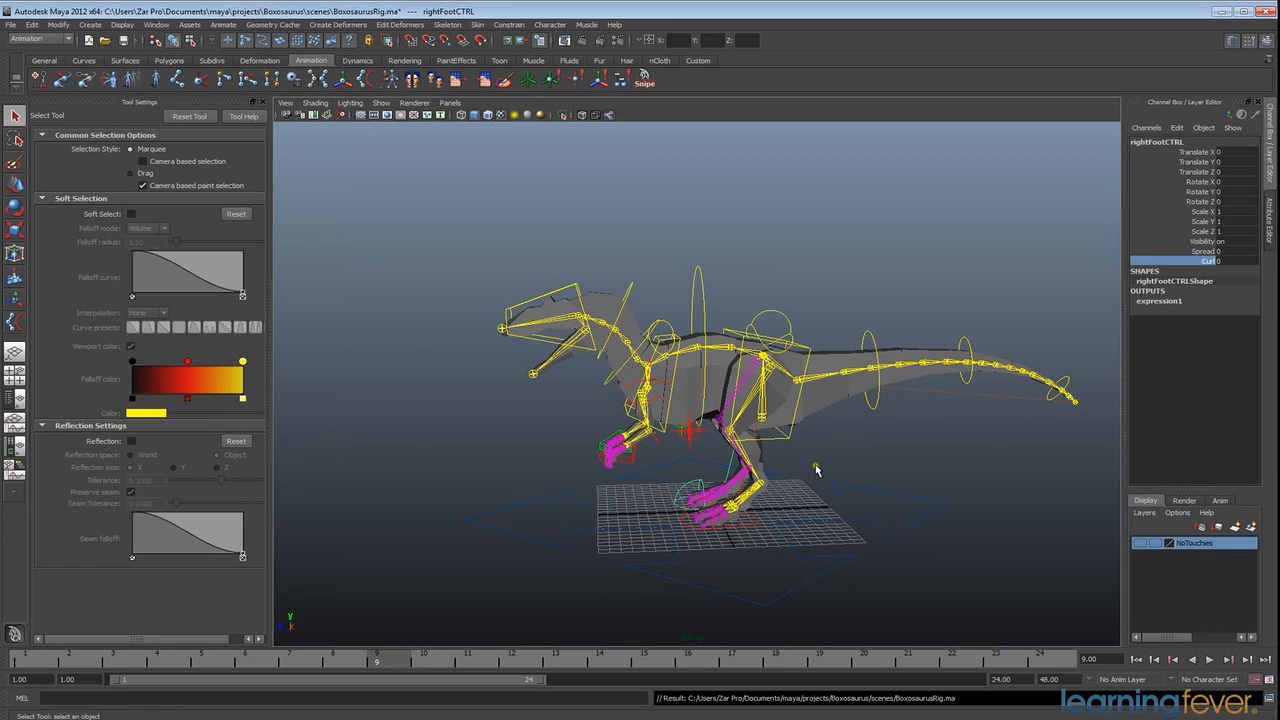
Step: Deselect the right foot control and turn off the X-ray joints display in the viewport
{"action": "left_click_drag", "start_coordinate": [827, 465], "coordinate": [891, 486], "text": "alt"}
{"action": "left_click", "coordinate": [877, 466]}
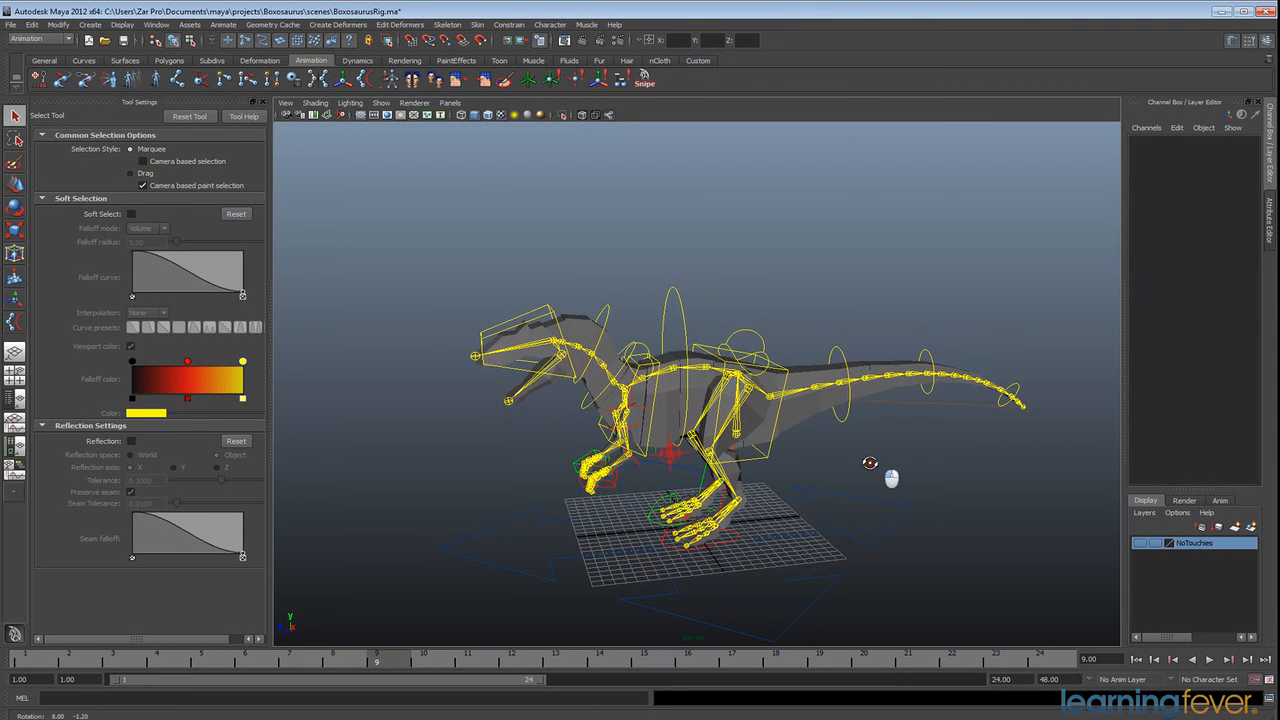
{"action": "left_click", "coordinate": [608, 115]}
{"action": "left_click_drag", "start_coordinate": [762, 453], "coordinate": [757, 417], "text": "alt"}
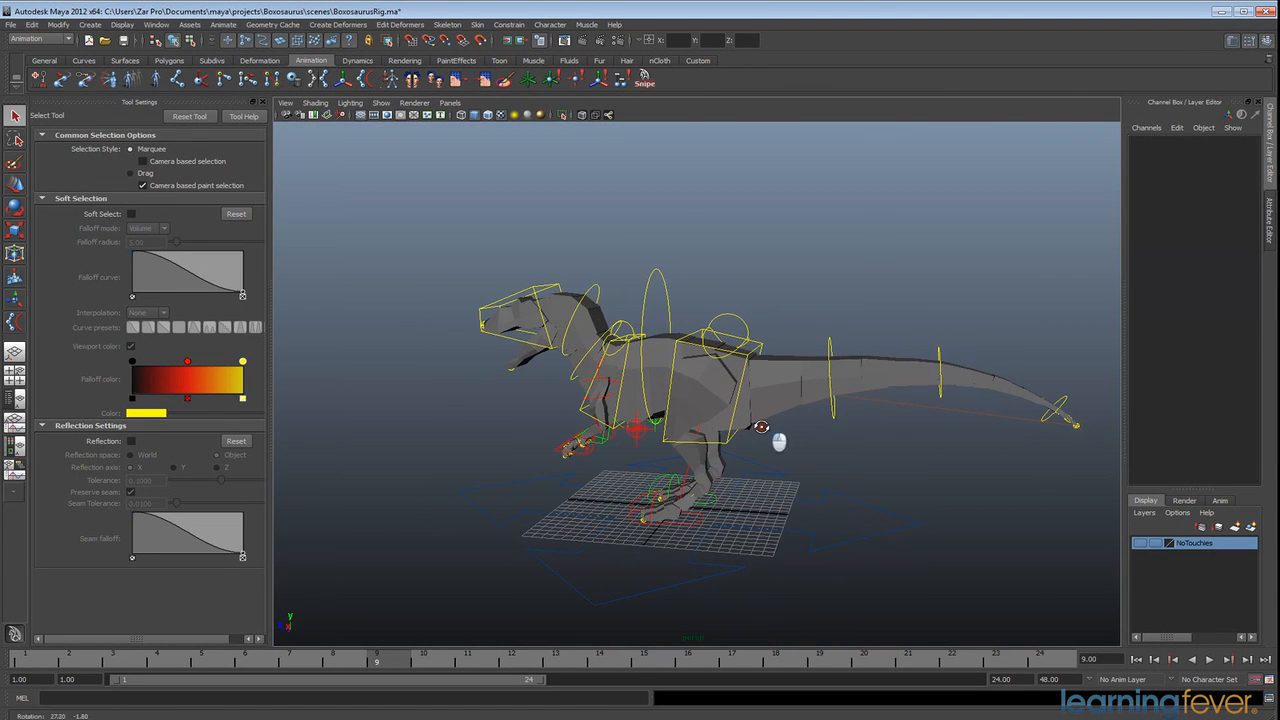
Step: Try moving the hip control to test the rig, and undo the move
{"action": "left_click", "coordinate": [727, 439]}
{"action": "key", "text": "w"}
{"action": "mouse_move", "coordinate": [727, 360]}
{"action": "left_mouse_down"}
{"action": "mouse_move", "coordinate": [749, 357]}
{"action": "mouse_move", "coordinate": [737, 369]}
{"action": "left_mouse_up"}
{"action": "key", "text": "ctrl+z"}
{"action": "left_click_drag", "start_coordinate": [683, 435], "coordinate": [728, 442], "text": "alt"}
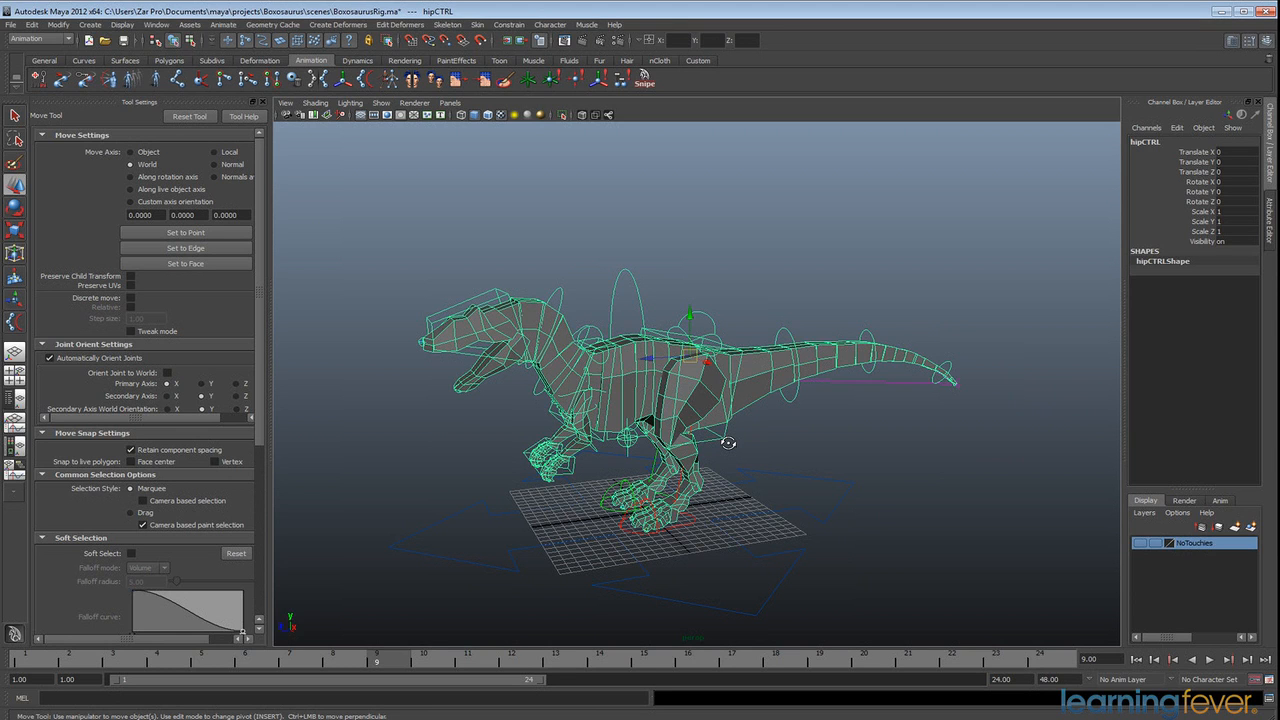
Step: Save the rig scene and start a new empty scene
{"action": "key", "text": "q"}
{"action": "key", "text": "ctrl+s"}
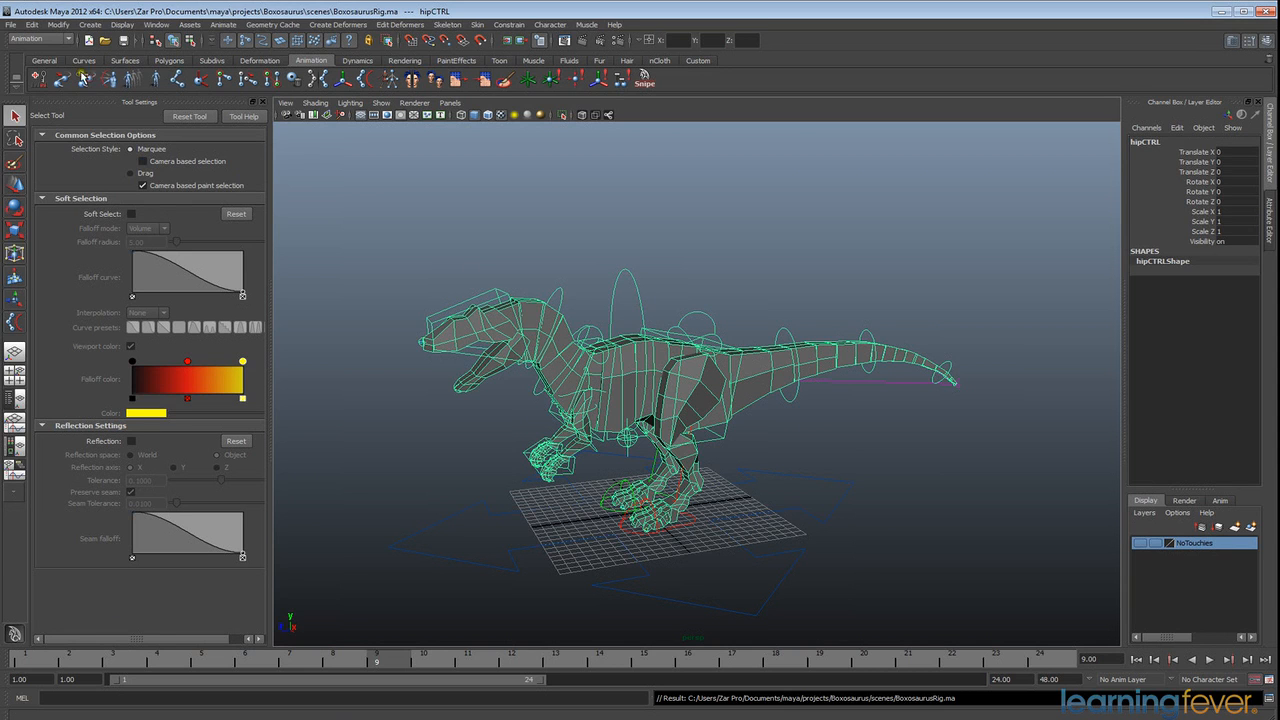
{"action": "left_click", "coordinate": [10, 25]}
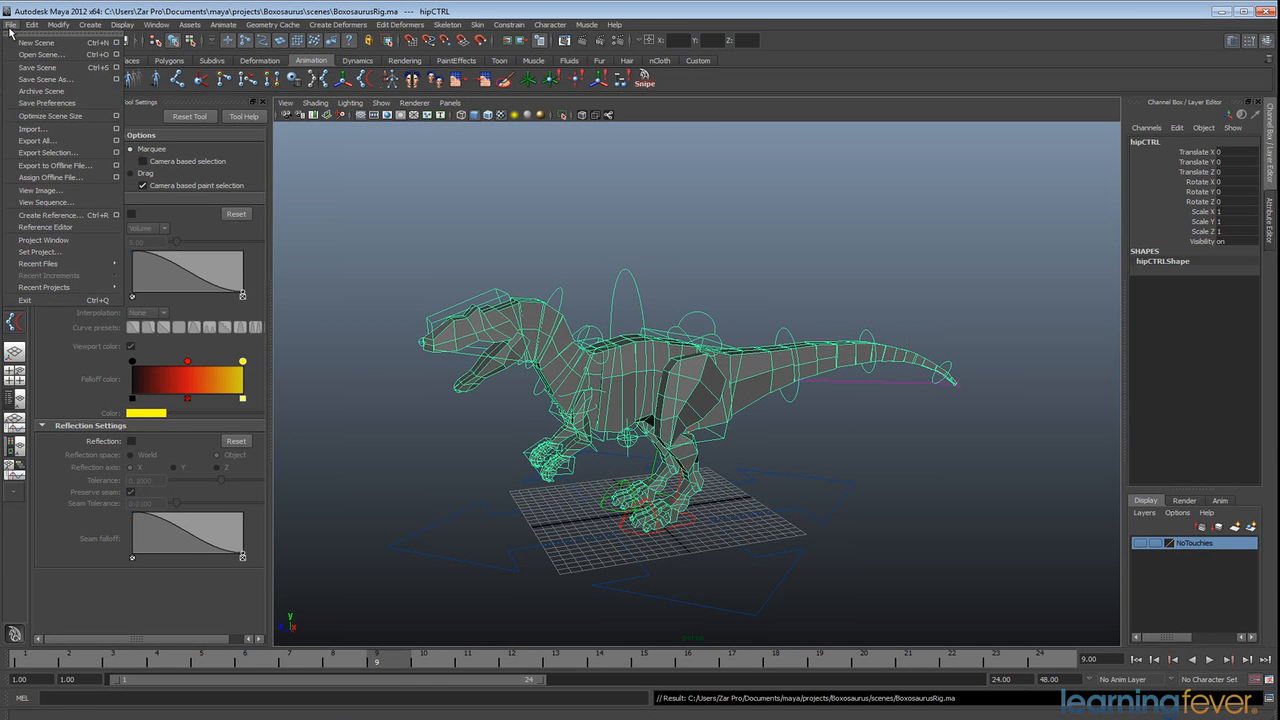
{"action": "left_click", "coordinate": [36, 42]}
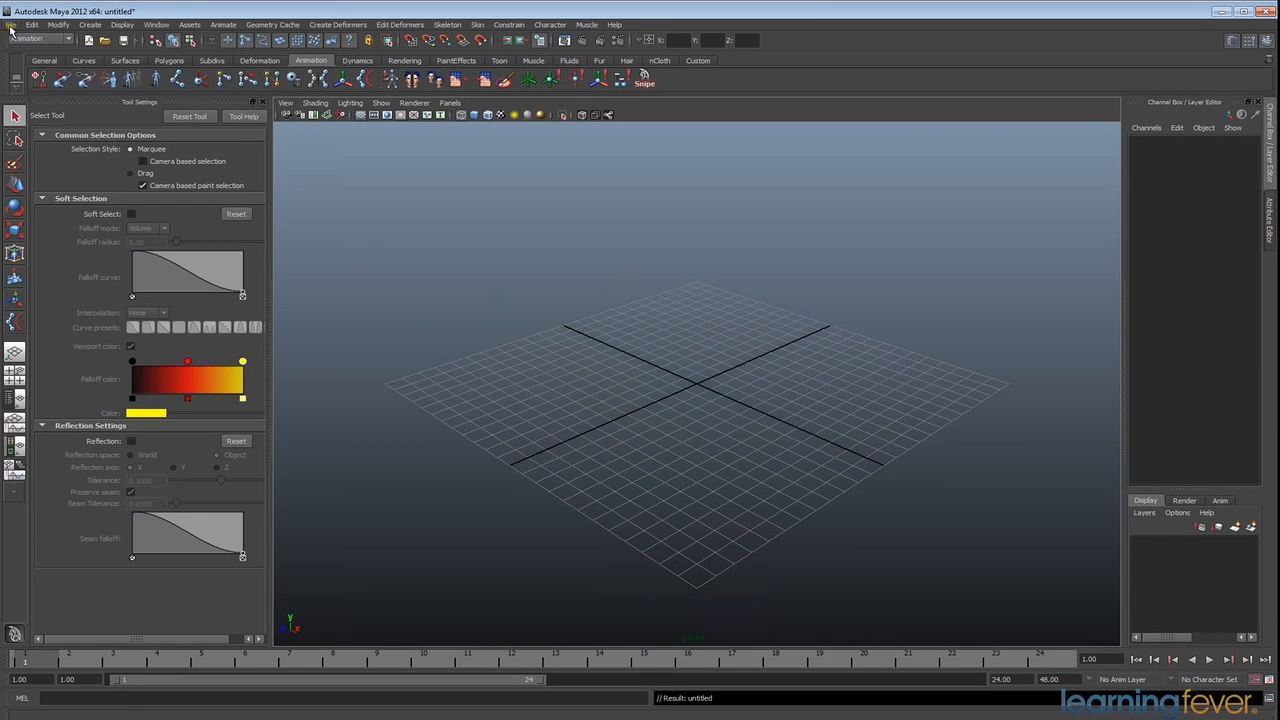
Step: Create a reference to BoxosaurusRig.ma in the empty scene
{"action": "left_click", "coordinate": [11, 26]}
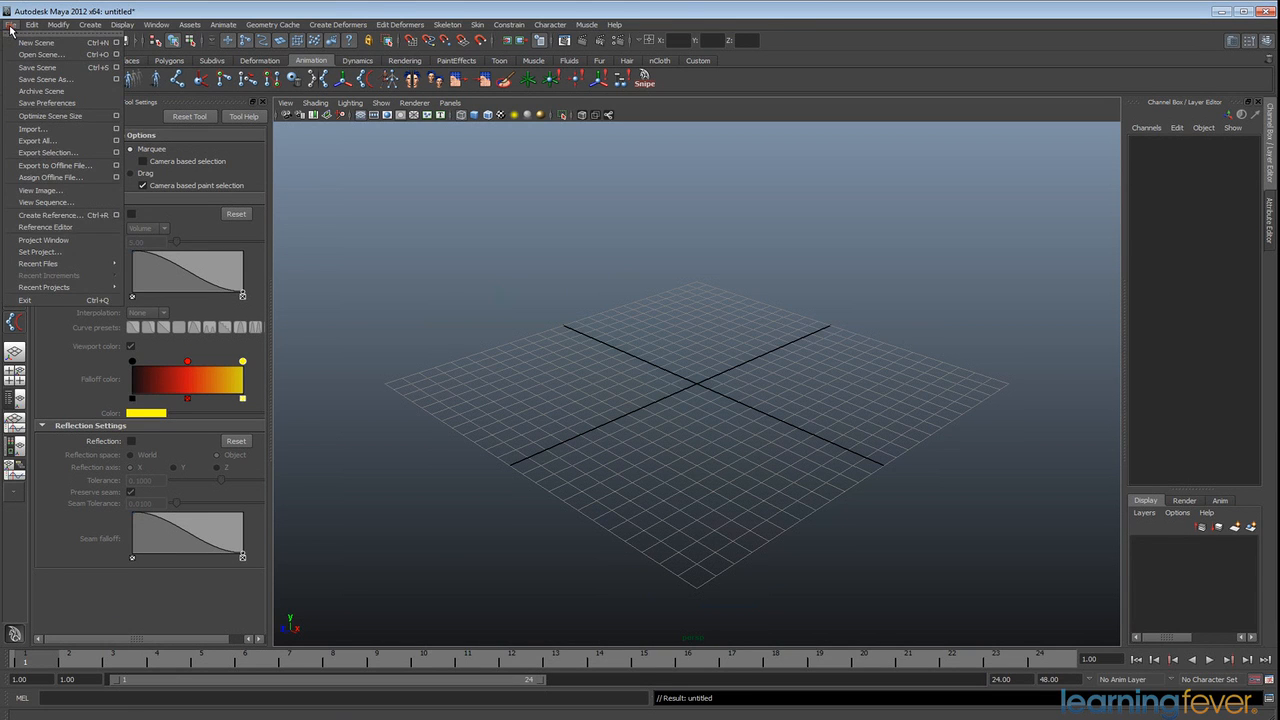
{"action": "left_click", "coordinate": [65, 216]}
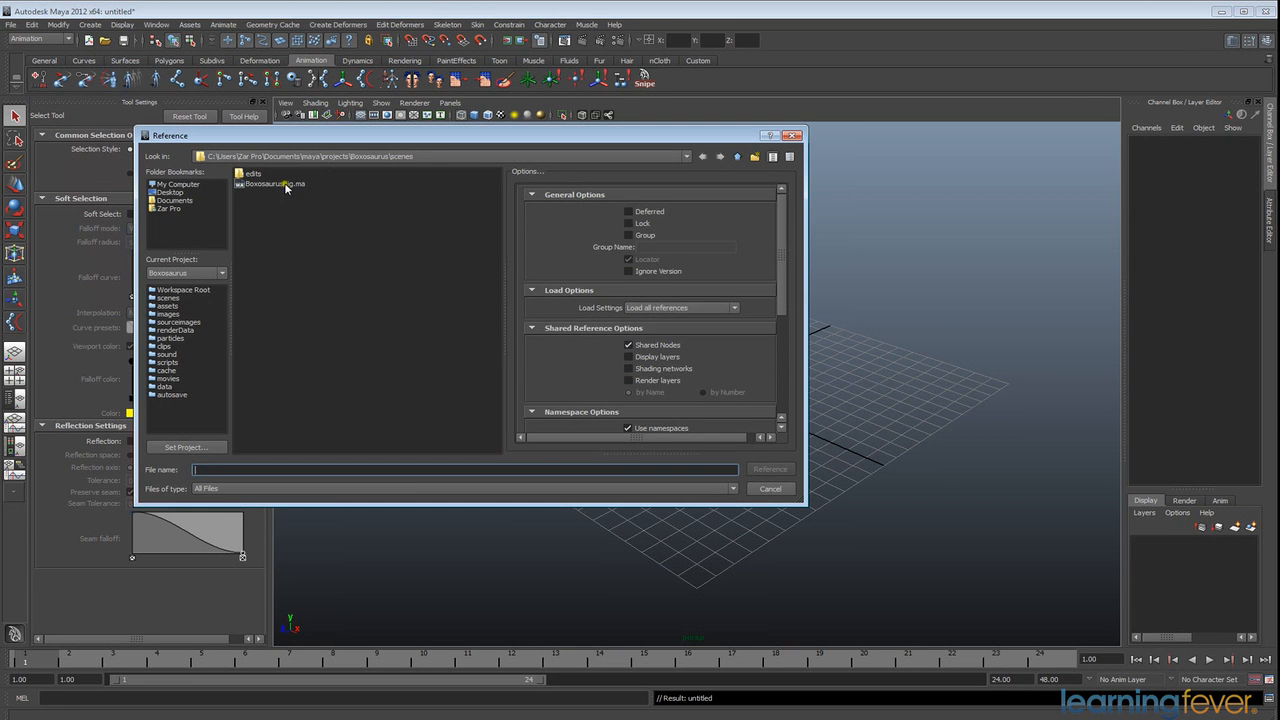
{"action": "left_click", "coordinate": [285, 185]}
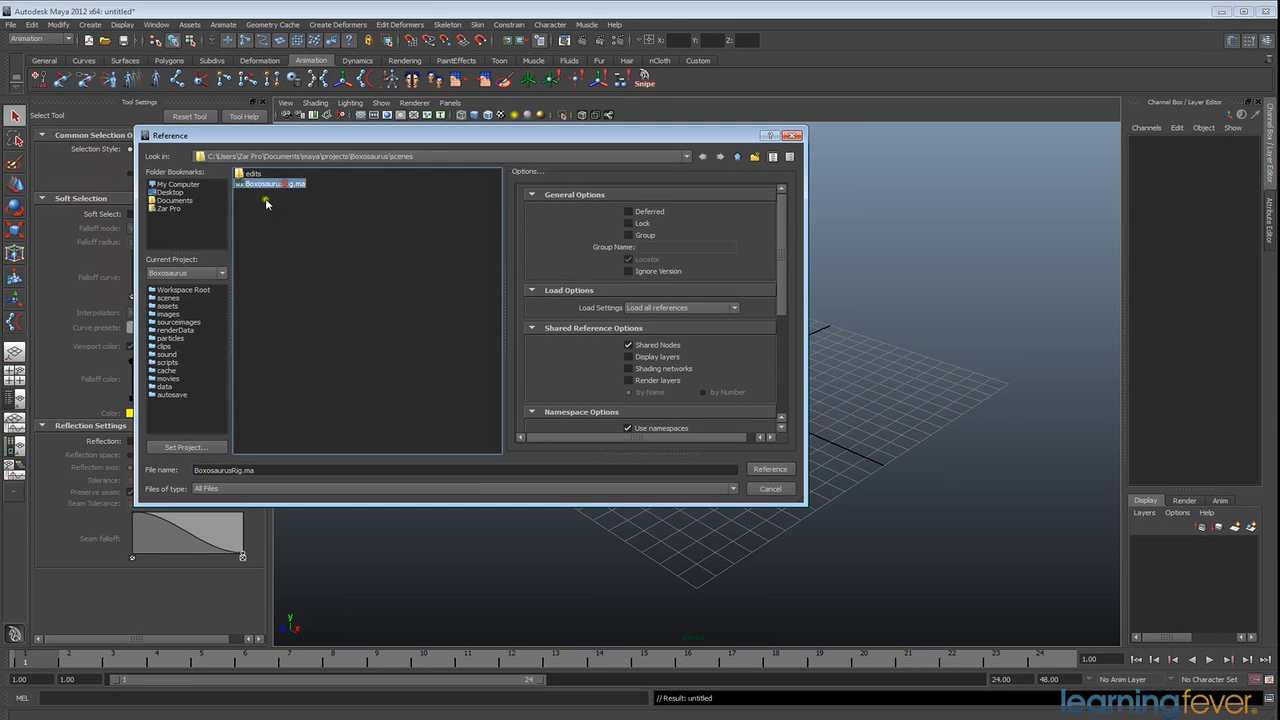
{"action": "left_click", "coordinate": [785, 476]}
{"action": "key", "text": "a"}
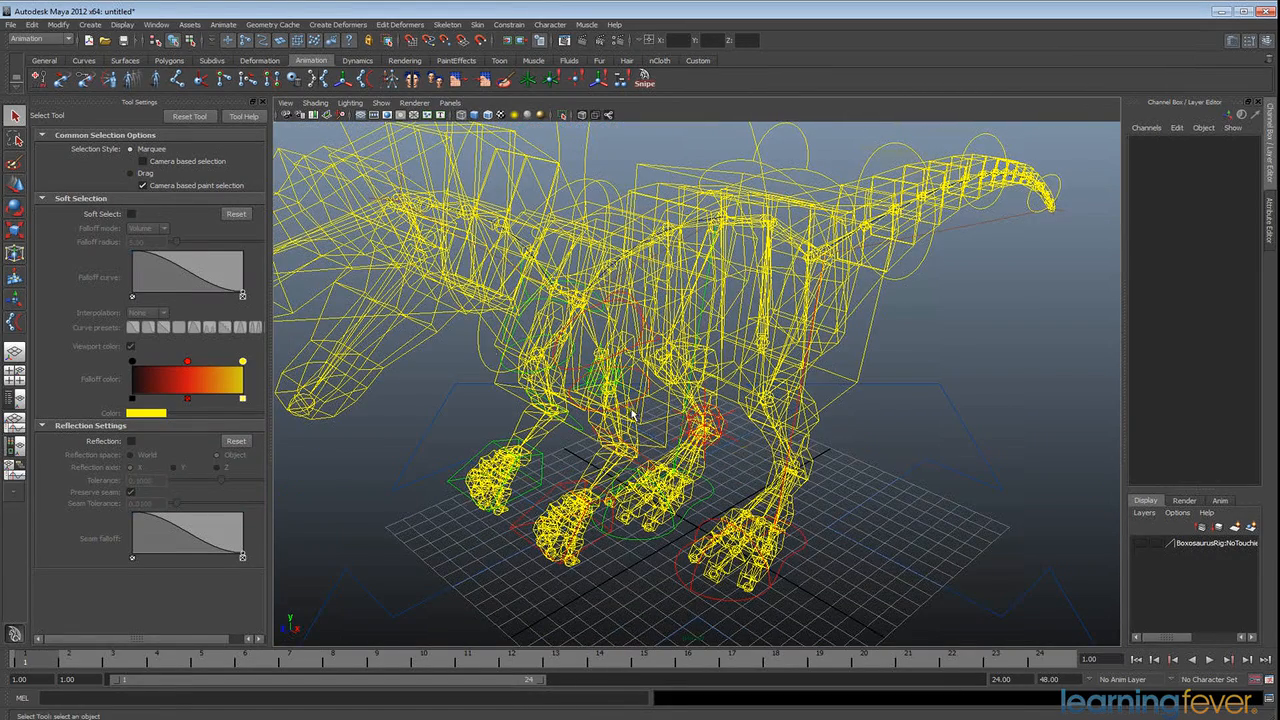
Step: Display the referenced dinosaur rig with smooth shading and frame the whole body in a side view
{"action": "left_click", "coordinate": [474, 114]}
{"action": "left_click_drag", "start_coordinate": [776, 412], "coordinate": [700, 391], "text": "alt"}
{"action": "scroll", "coordinate": [651, 403], "scroll_direction": "down", "scroll_amount": 6}
{"action": "middle_click_drag", "start_coordinate": [590, 335], "coordinate": [551, 413], "text": "alt"}
{"action": "left_click_drag", "start_coordinate": [631, 390], "coordinate": [647, 404], "text": "alt"}
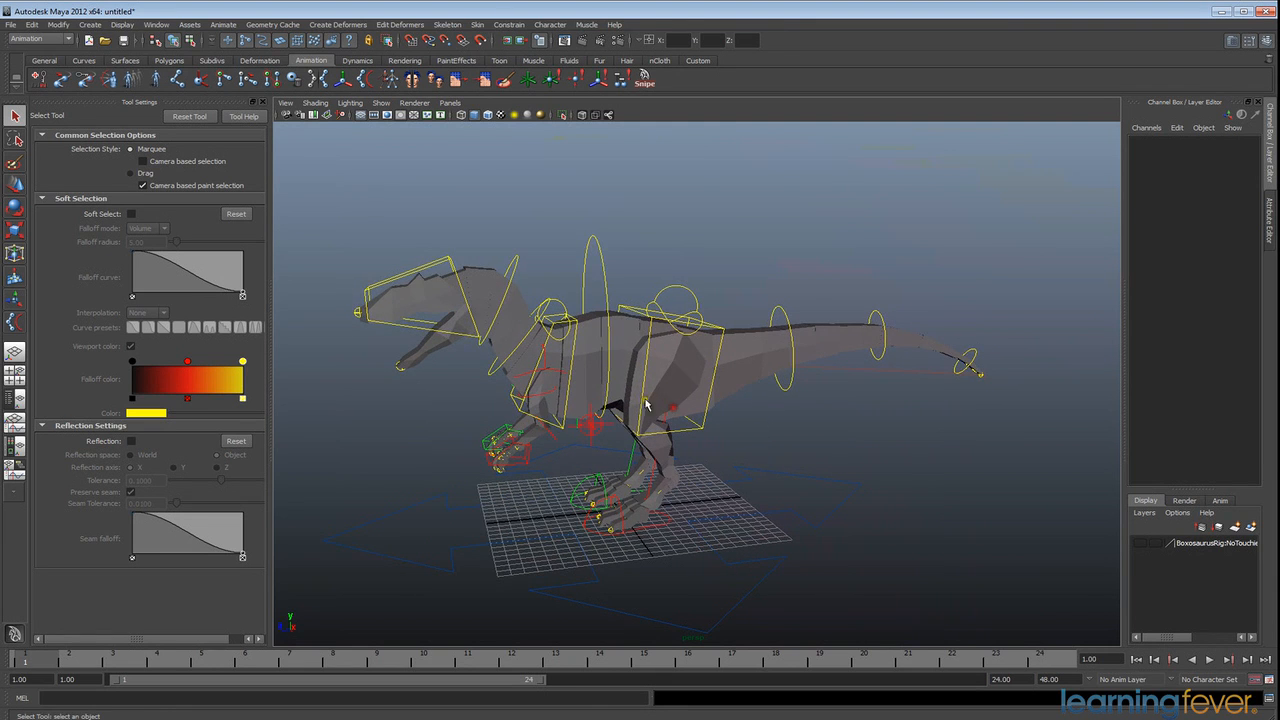
Step: Hide joints and IK handles in the viewport so only the mesh and control curves are displayed
{"action": "left_click", "coordinate": [382, 103]}
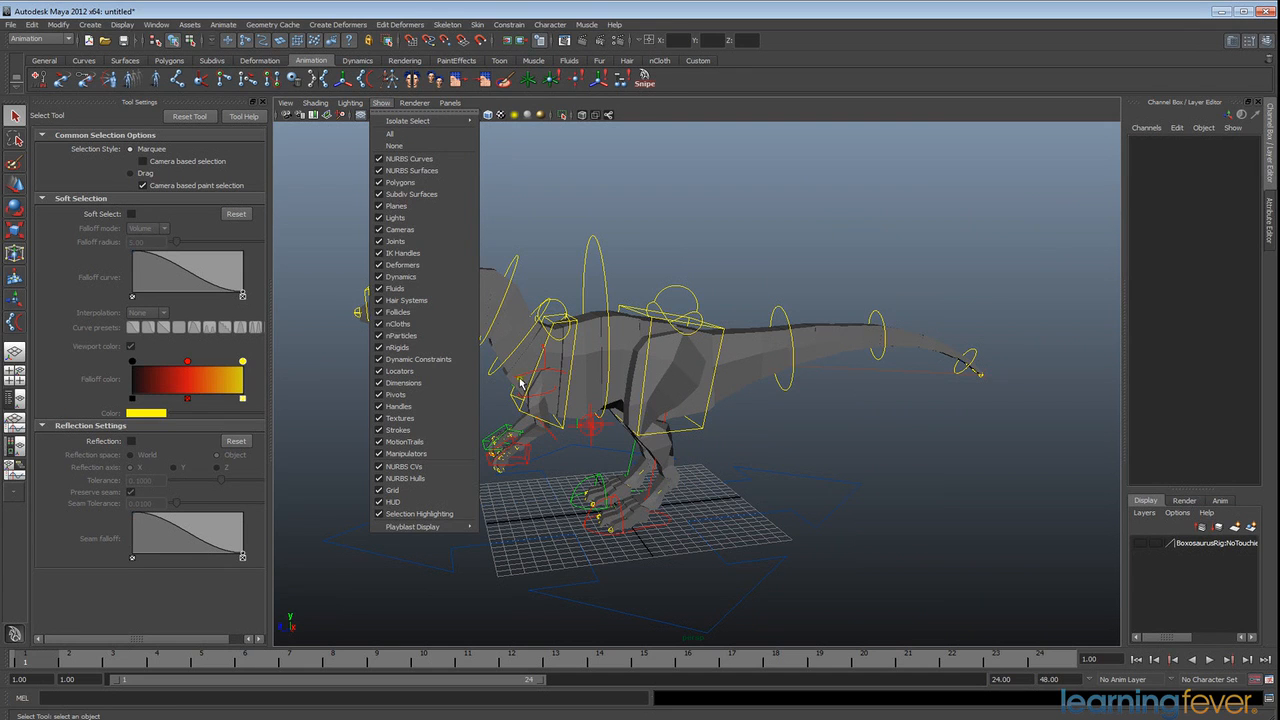
{"action": "left_click", "coordinate": [419, 244]}
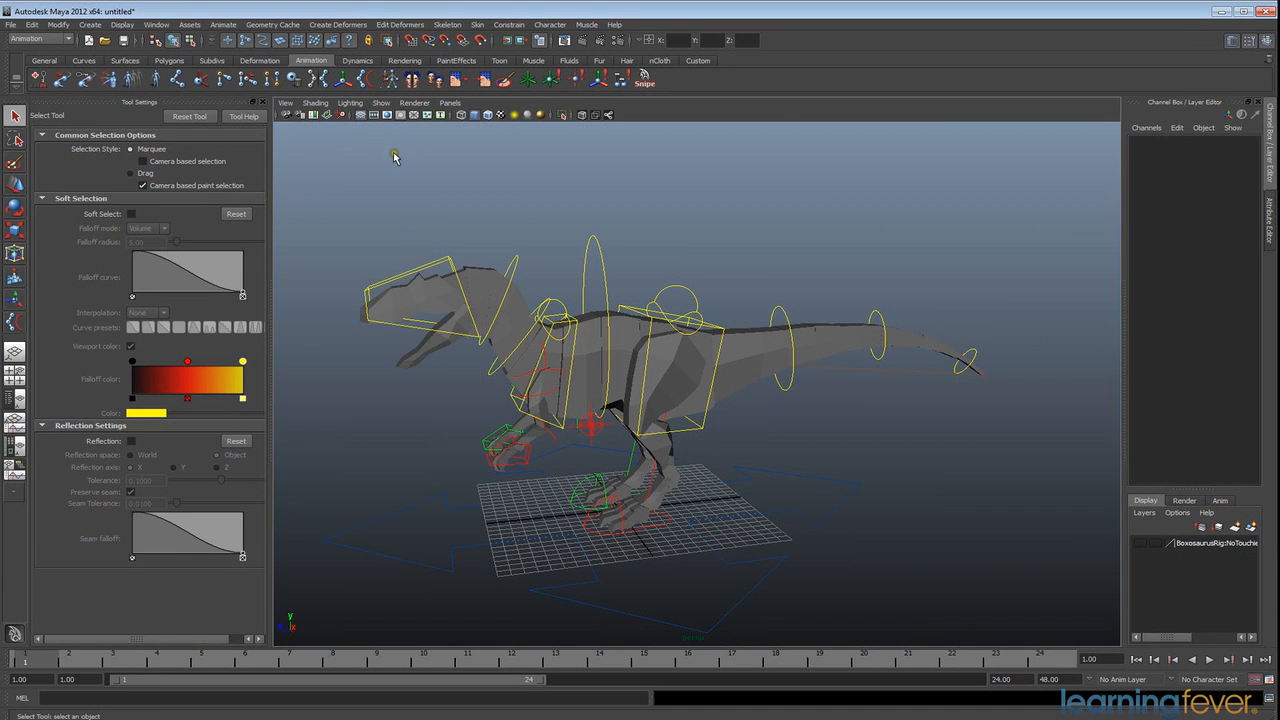
{"action": "left_click", "coordinate": [380, 104]}
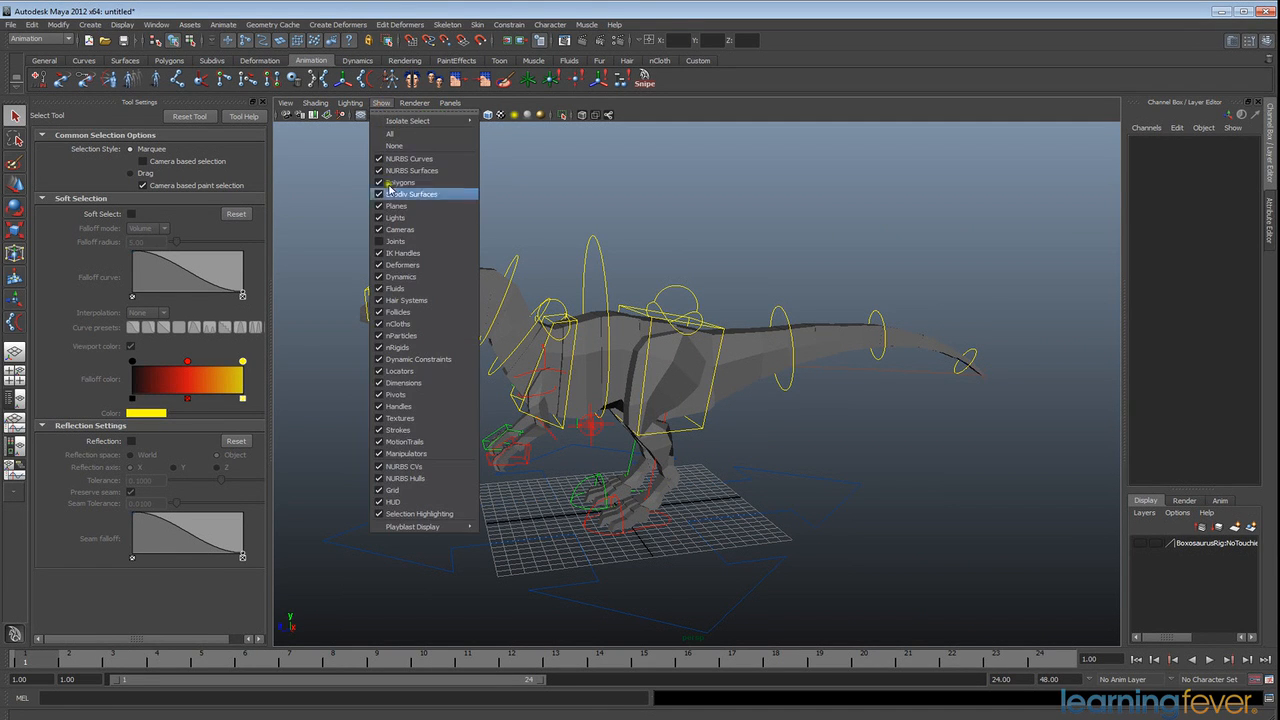
{"action": "left_click", "coordinate": [398, 245]}
{"action": "mouse_move", "coordinate": [606, 504]}
{"action": "left_mouse_down", "text": "alt"}
{"action": "mouse_move", "coordinate": [657, 514]}
{"action": "mouse_move", "coordinate": [586, 514]}
{"action": "mouse_move", "coordinate": [620, 516]}
{"action": "left_mouse_up", "text": "alt"}
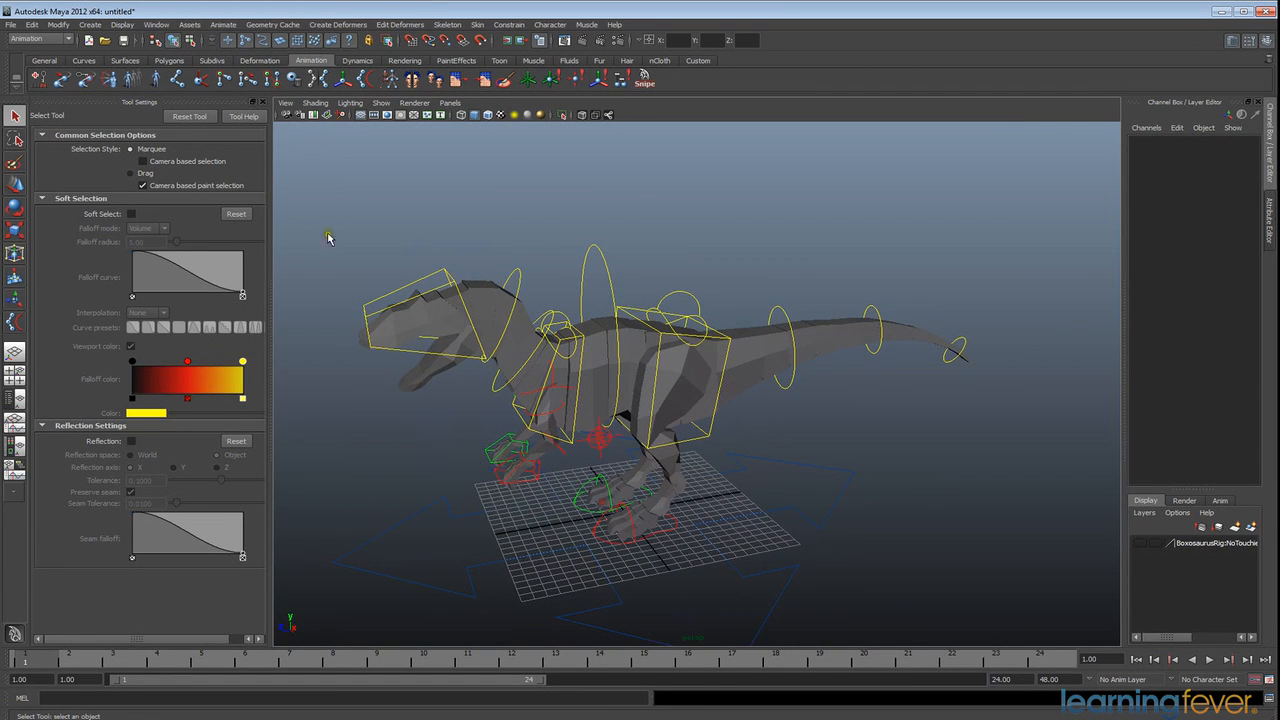
Step: Close the Tool Settings to enlarge the viewport around the dinosaur
{"action": "left_click", "coordinate": [263, 102]}
{"action": "left_click_drag", "start_coordinate": [577, 478], "coordinate": [573, 467], "text": "alt"}
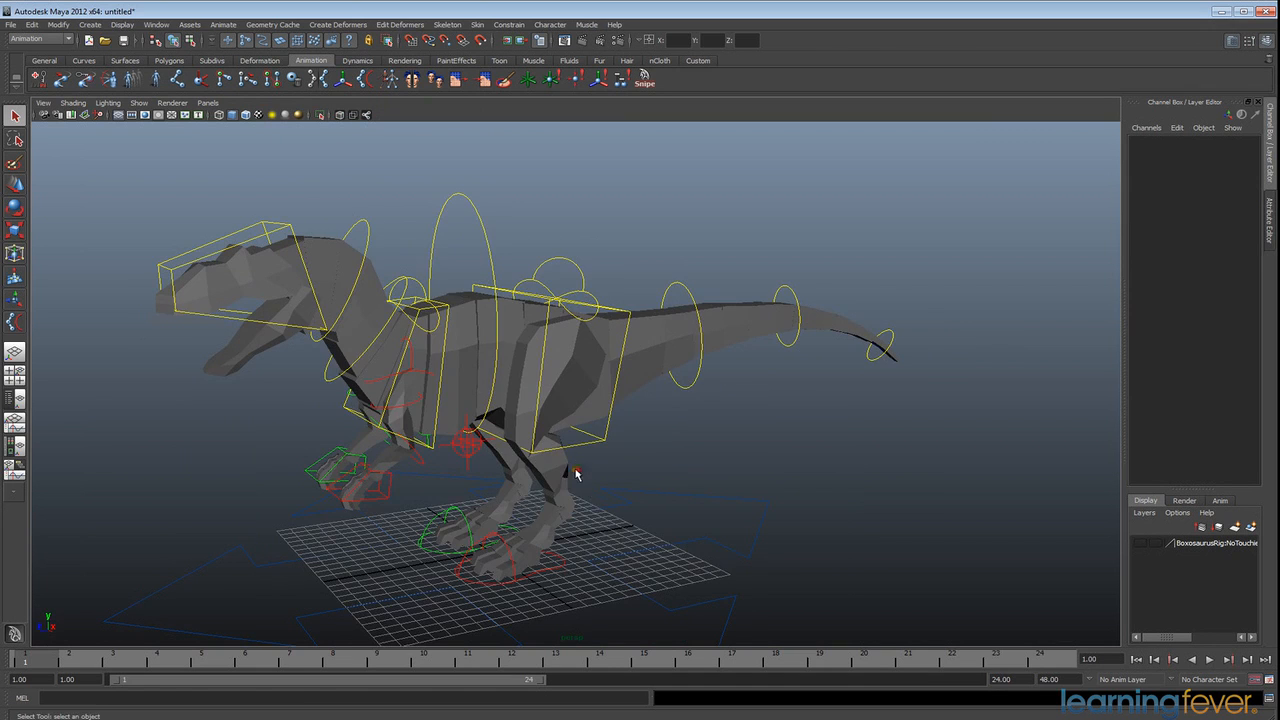
{"action": "middle_click_drag", "start_coordinate": [536, 506], "coordinate": [683, 491], "text": "alt"}
{"action": "left_click_drag", "start_coordinate": [683, 491], "coordinate": [683, 505], "text": "alt"}
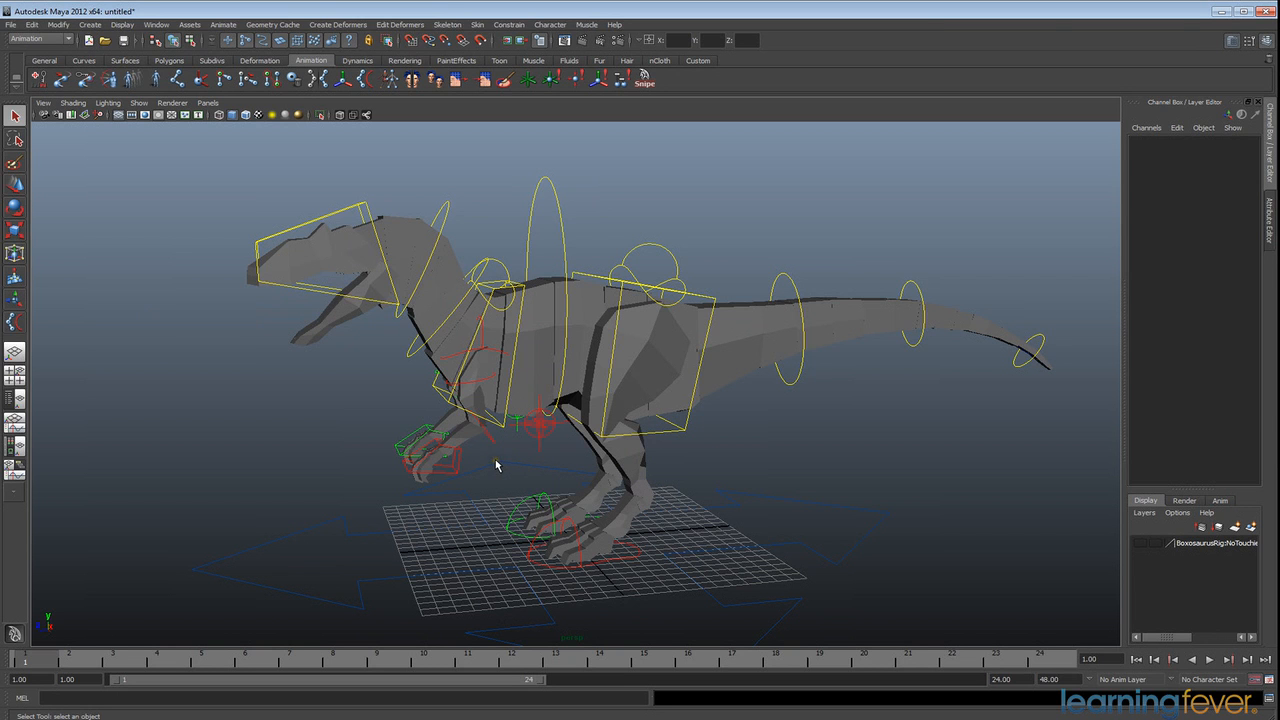
{"action": "mouse_move", "coordinate": [486, 443]}
{"action": "left_mouse_down", "text": "alt"}
{"action": "mouse_move", "coordinate": [580, 463]}
{"action": "mouse_move", "coordinate": [475, 452]}
{"action": "mouse_move", "coordinate": [494, 462]}
{"action": "left_mouse_up", "text": "alt"}
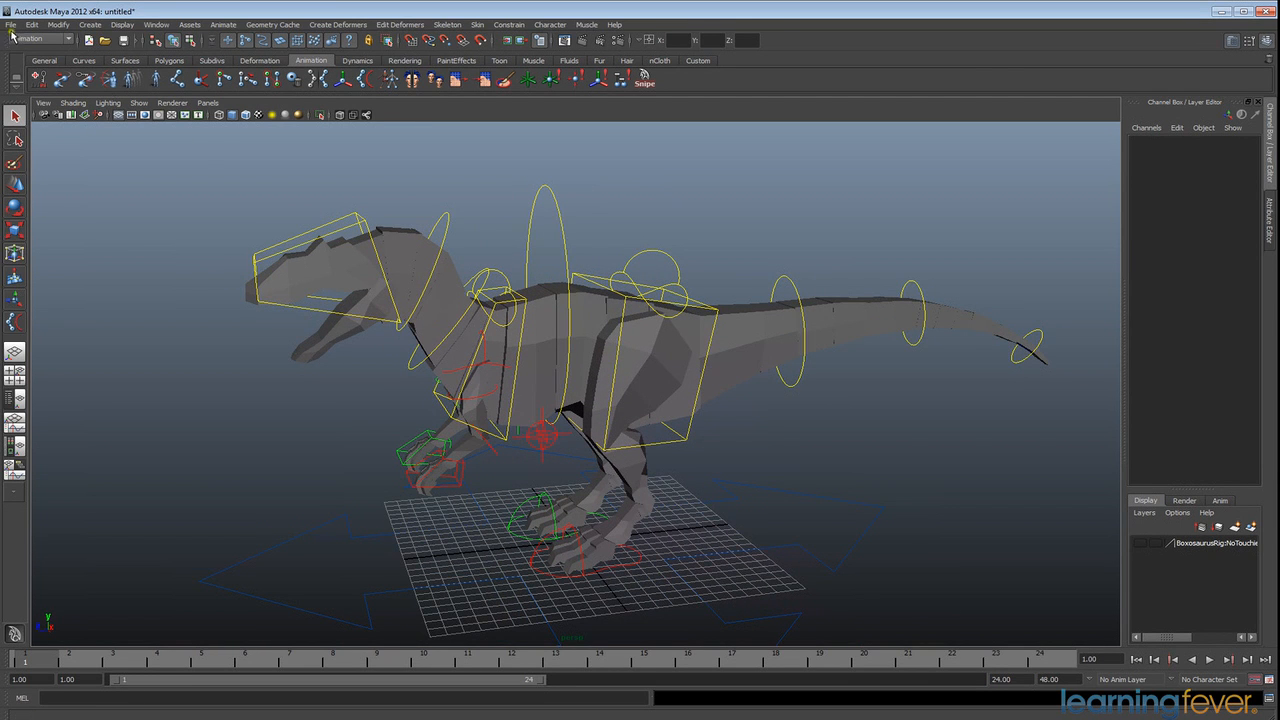
Step: Save the scene under the name BoxosaurusRun01 as Maya ASCII in the project's scenes folder
{"action": "left_click", "coordinate": [12, 25]}
{"action": "left_click", "coordinate": [44, 79]}
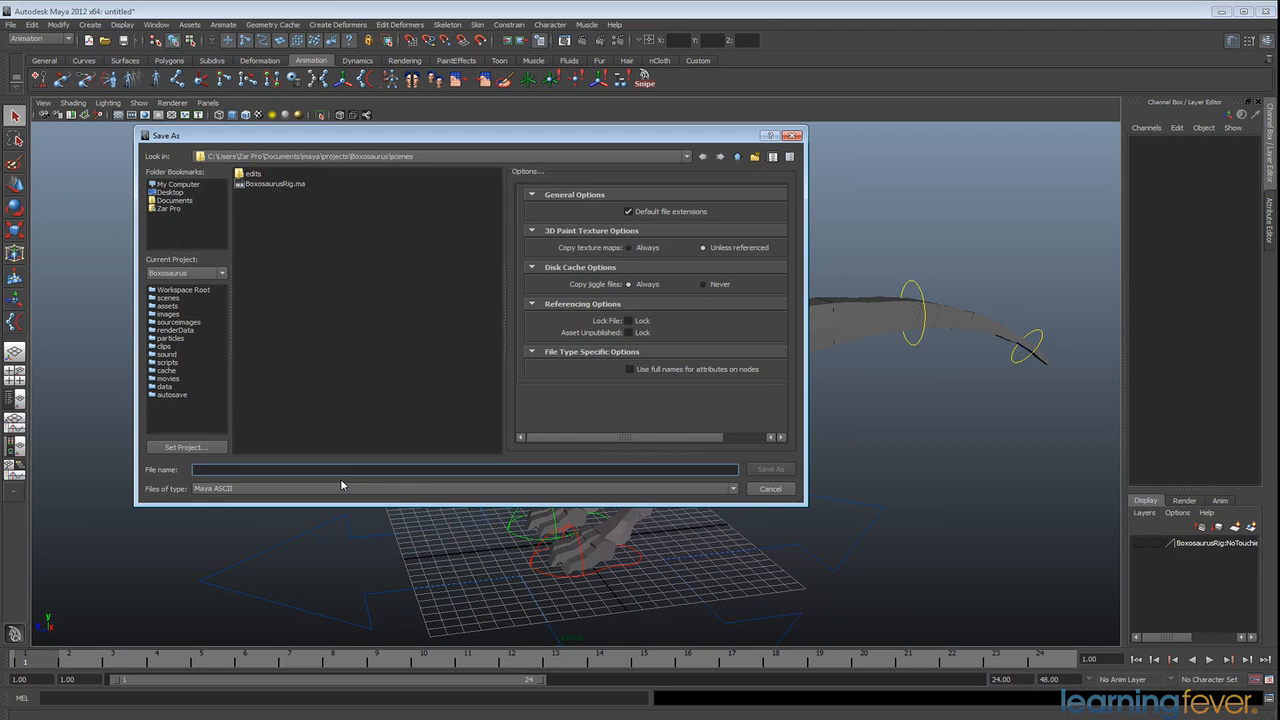
{"action": "type", "text": "Boxosaurus"}
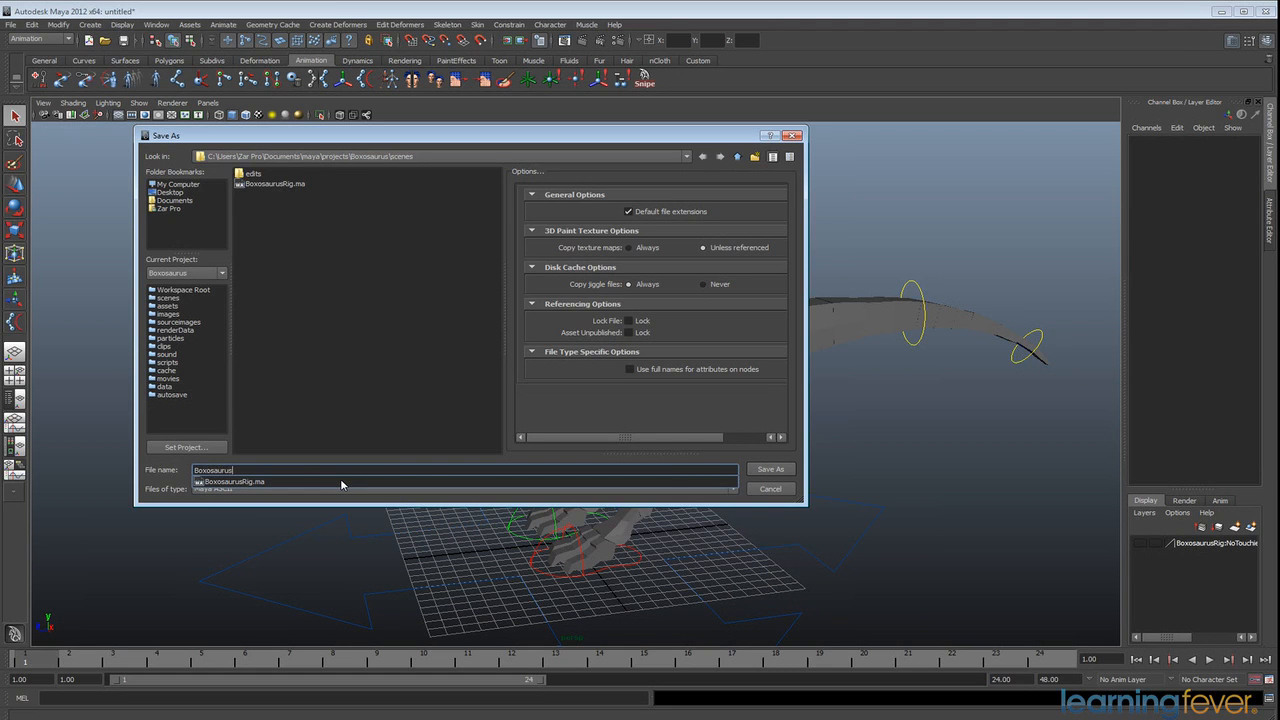
{"action": "type", "text": "Run01"}
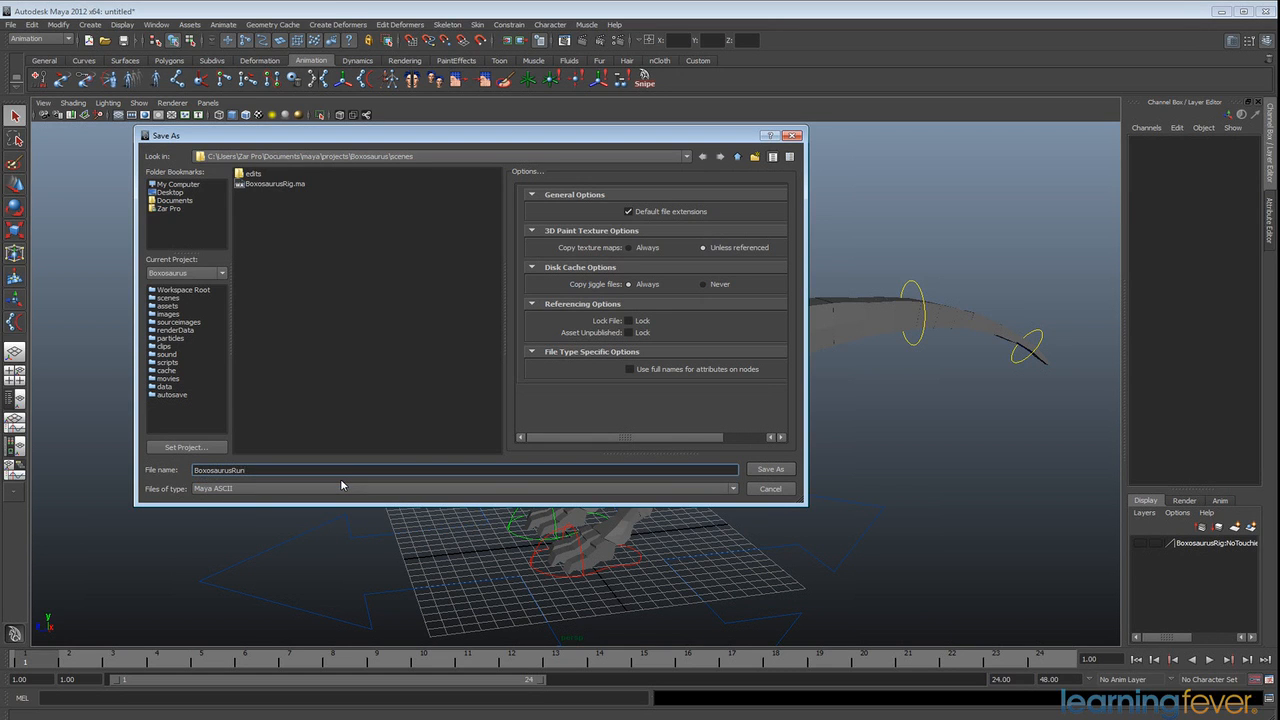
{"action": "left_click", "coordinate": [768, 470]}
{"action": "mouse_move", "coordinate": [814, 449]}
{"action": "left_mouse_down", "text": "alt"}
{"action": "mouse_move", "coordinate": [777, 443]}
{"action": "mouse_move", "coordinate": [777, 429]}
{"action": "mouse_move", "coordinate": [823, 451]}
{"action": "mouse_move", "coordinate": [805, 448]}
{"action": "left_mouse_up", "text": "alt"}
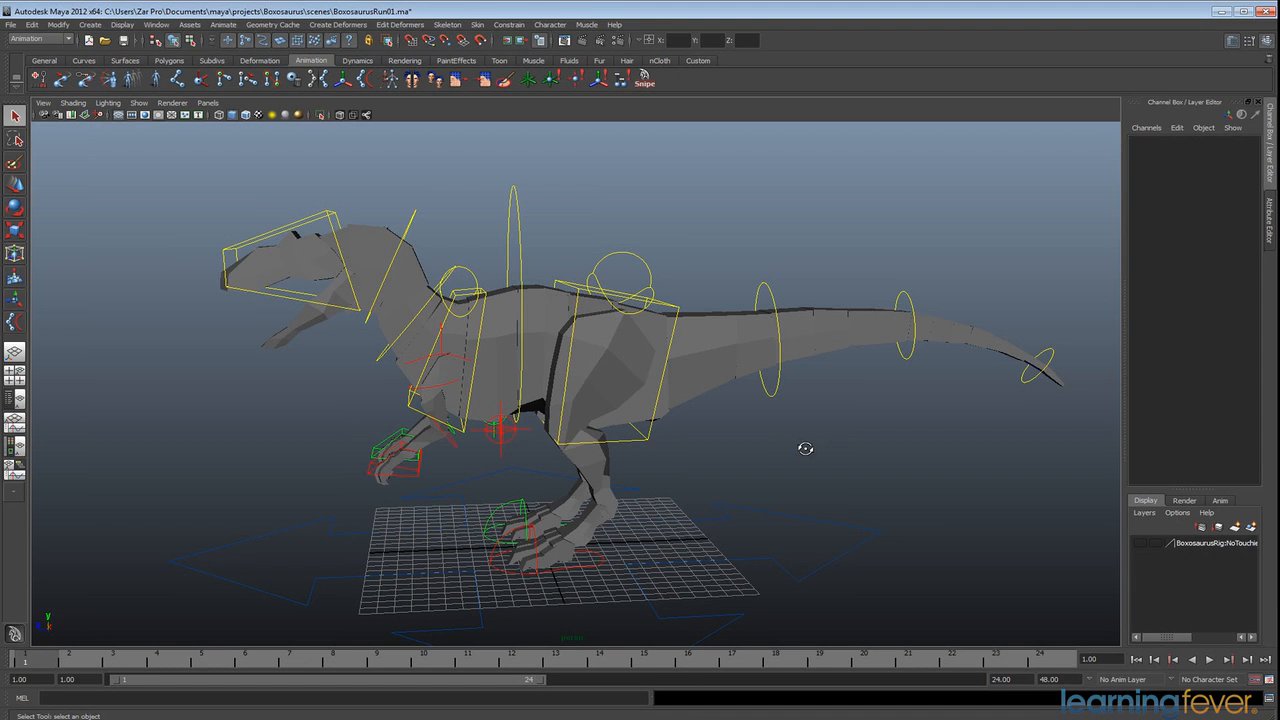
Step: Set the playback range to start at frame 0 and end at frame 32
{"action": "left_click", "coordinate": [90, 680]}
{"action": "type", "text": "0"}
{"action": "key", "text": "Return"}
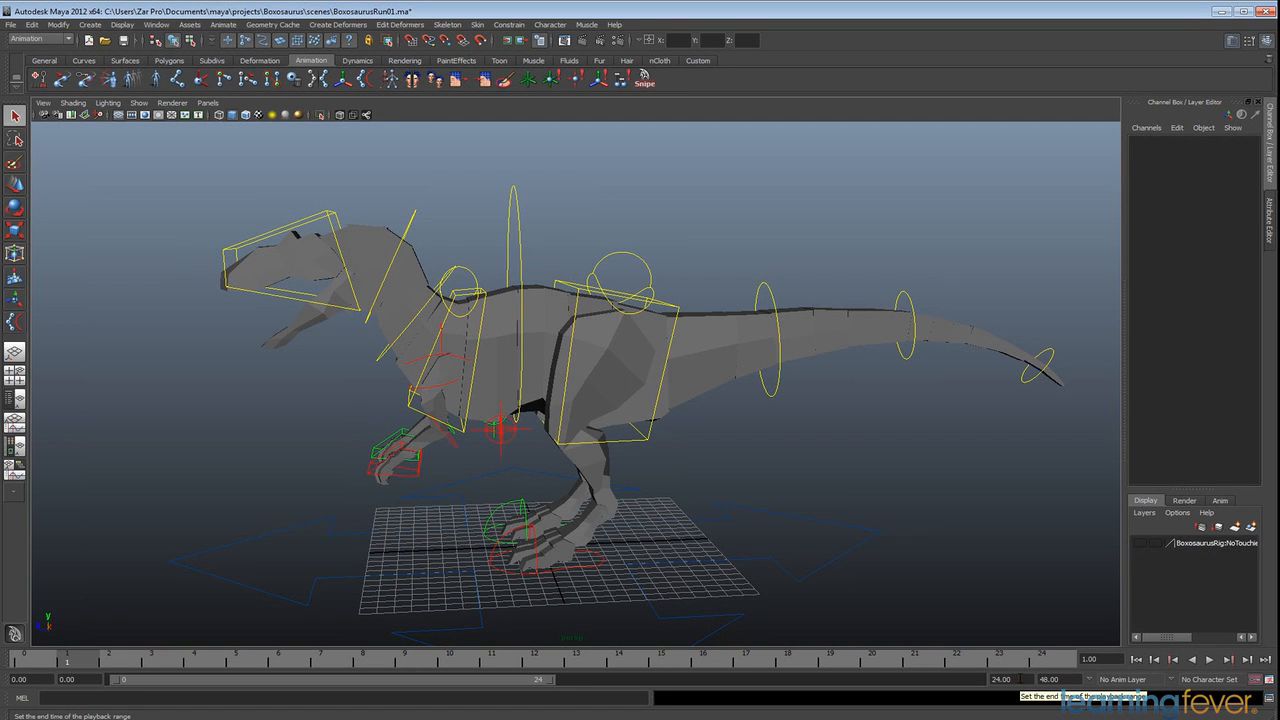
{"action": "double_click", "coordinate": [1000, 679]}
{"action": "type", "text": "32"}
{"action": "key", "text": "Return"}
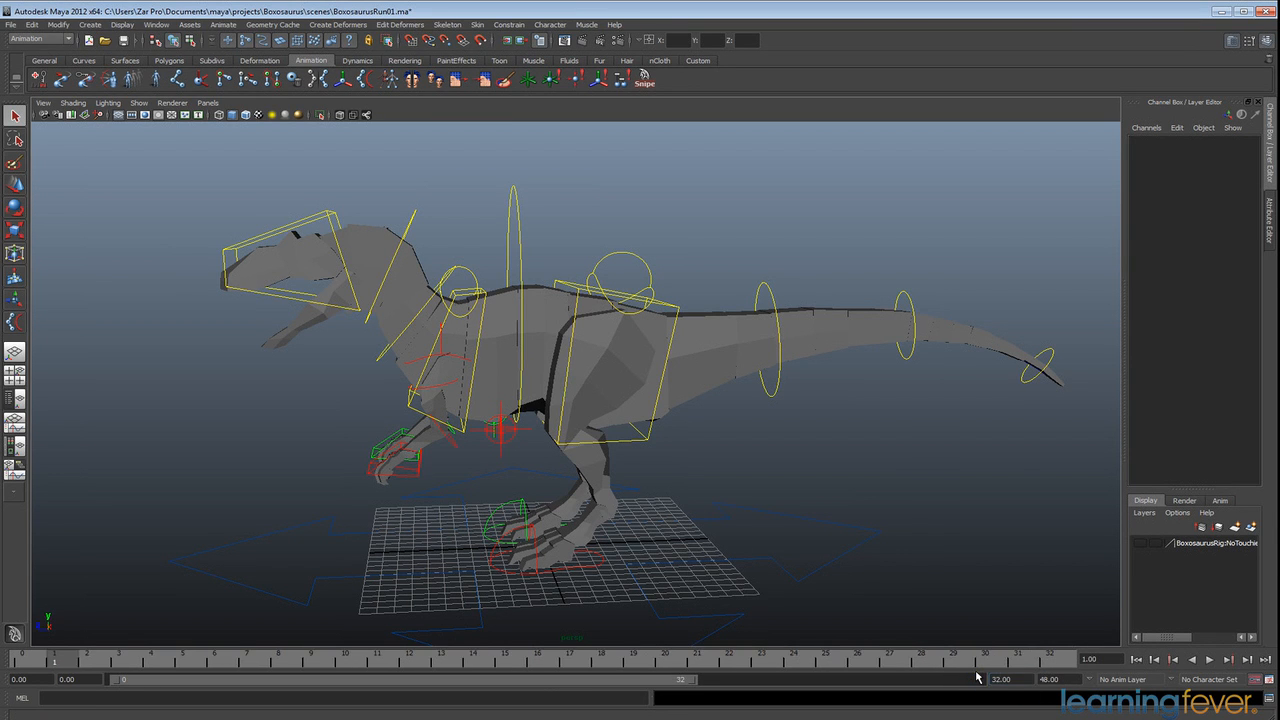
Step: Scrub through the timeline and set the playback speed to Real-time
{"action": "left_click_drag", "start_coordinate": [20, 659], "coordinate": [895, 663]}
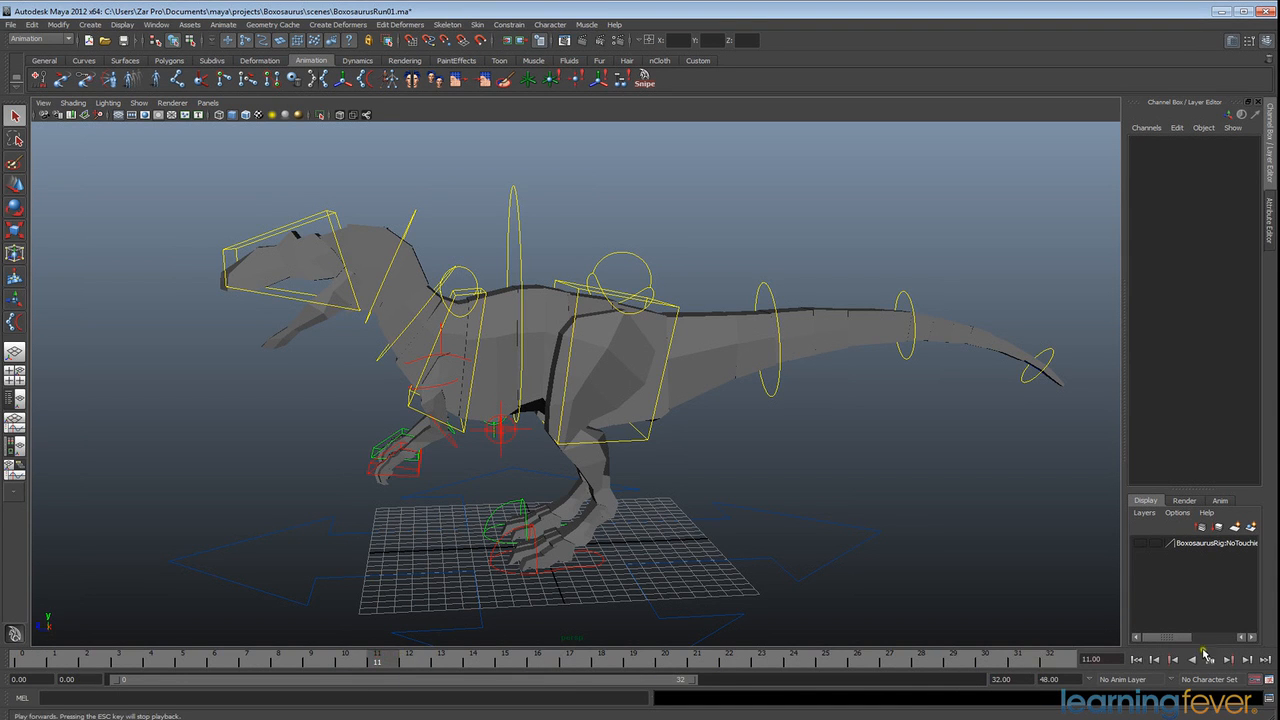
{"action": "right_click", "coordinate": [1200, 660]}
{"action": "mouse_move", "coordinate": [1234, 596]}
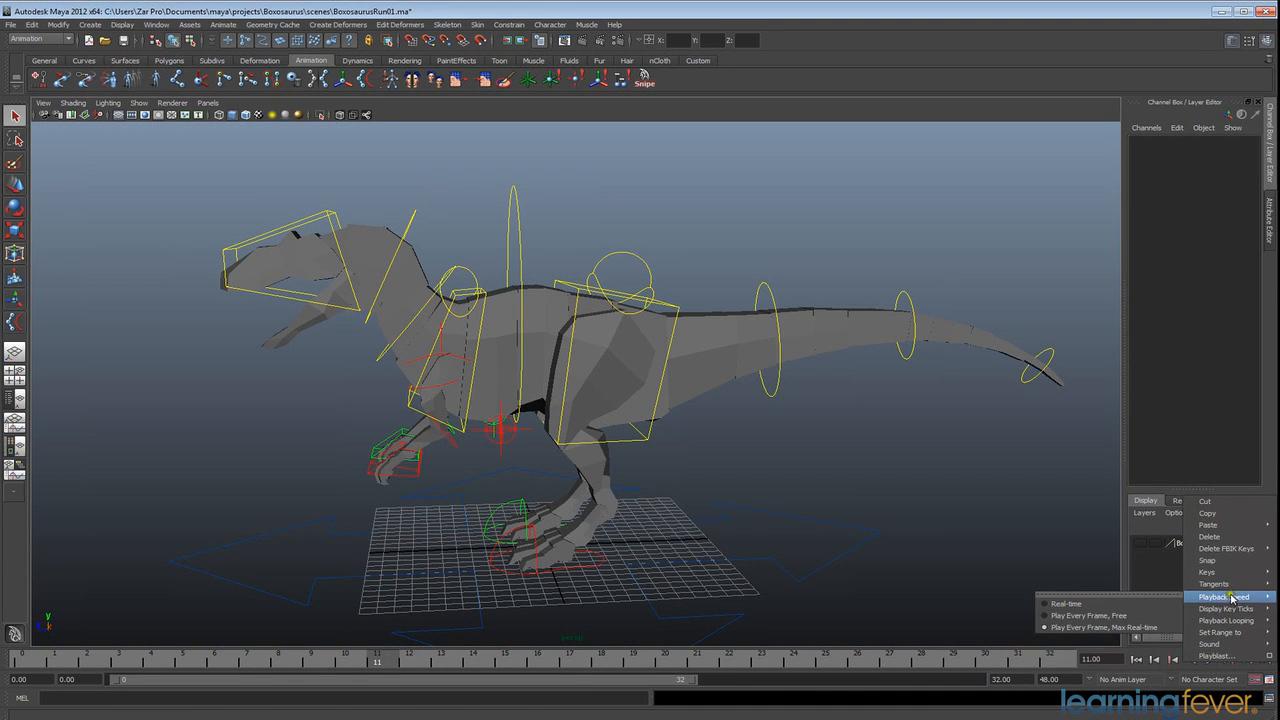
{"action": "left_click", "coordinate": [1105, 606]}
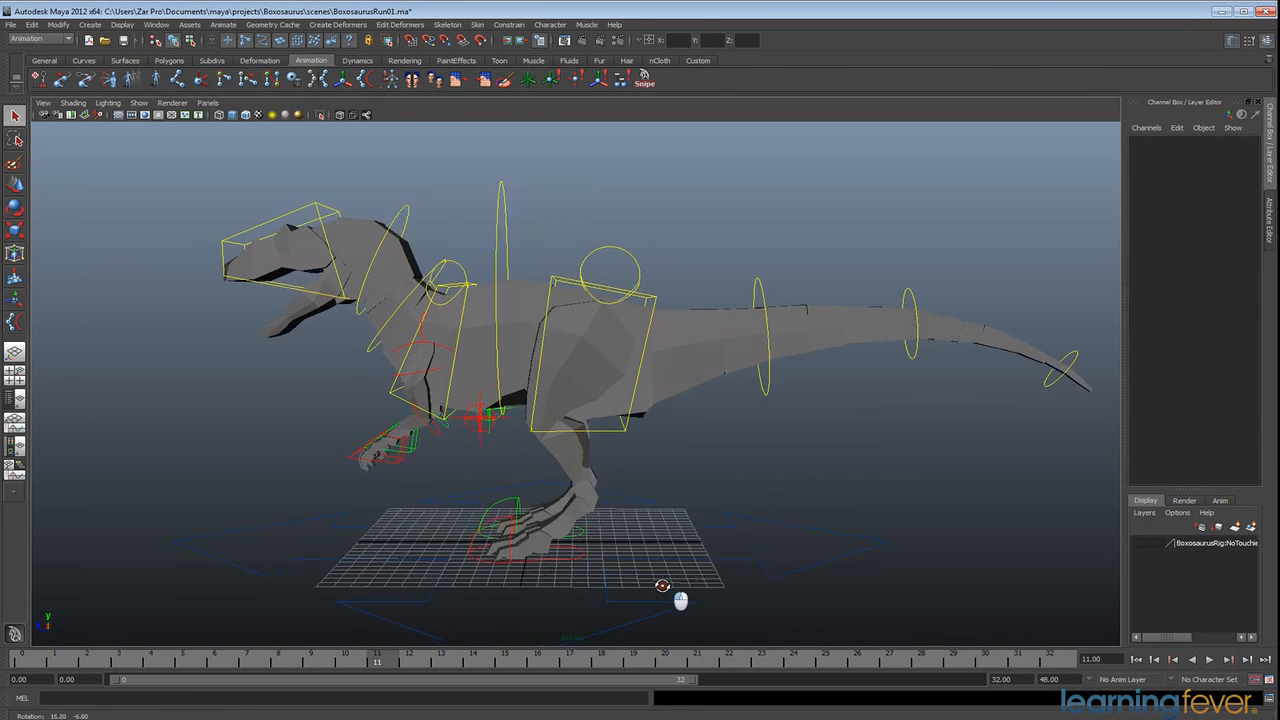
Step: Select both foot controls and move them forward along Z by about 4.9 units
{"action": "left_click", "coordinate": [585, 560]}
{"action": "left_click", "coordinate": [504, 502]}
{"action": "key", "text": "w"}
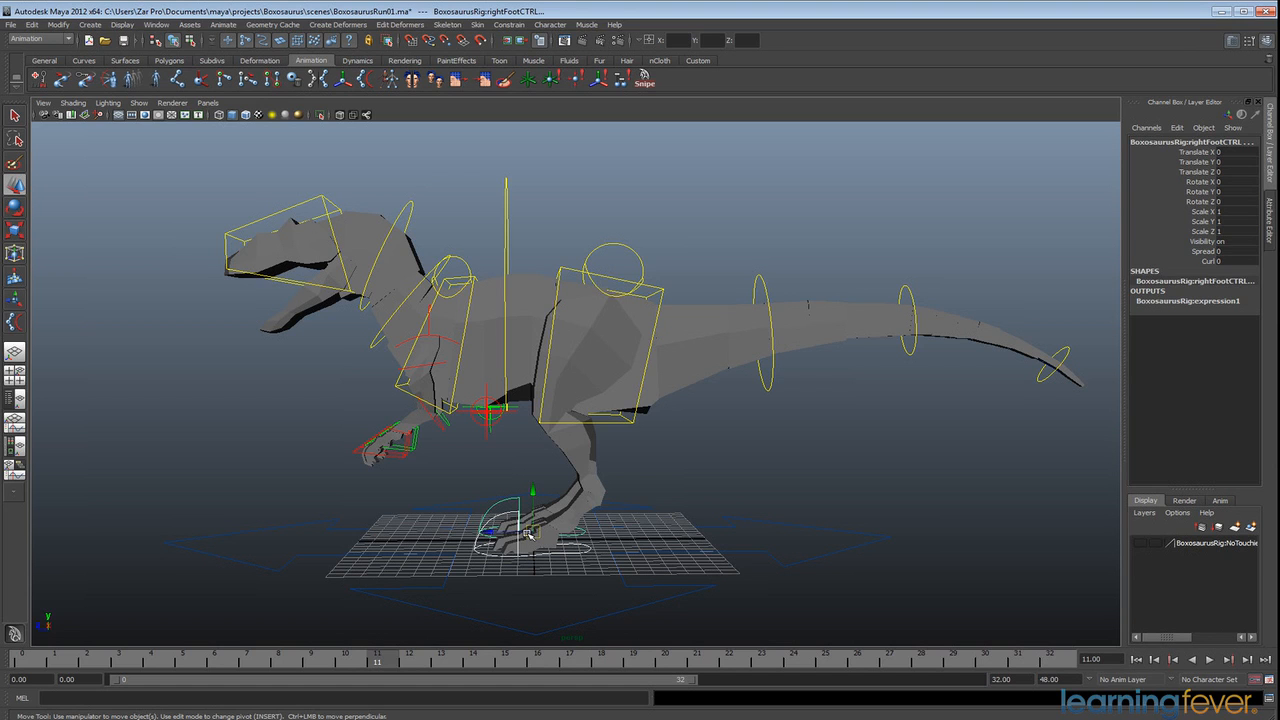
{"action": "left_click_drag", "start_coordinate": [495, 531], "coordinate": [423, 522]}
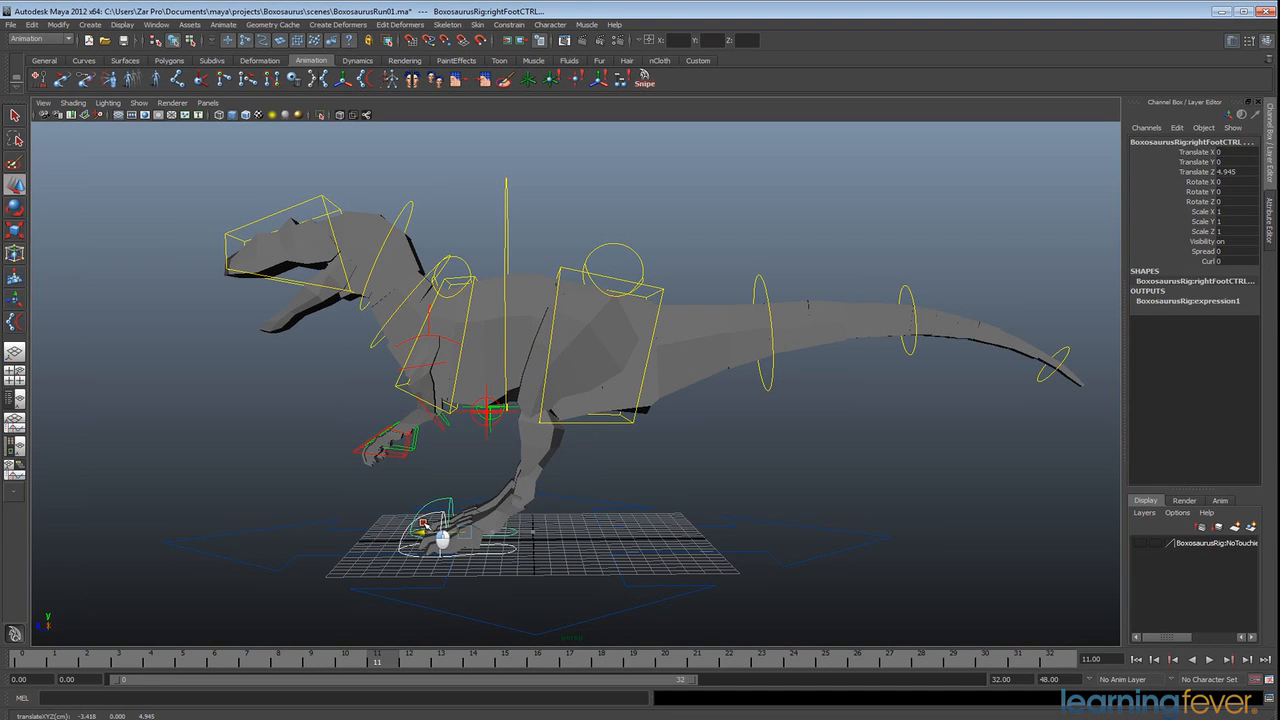
Step: Set Translate Z of both foot controls to 5
{"action": "double_click", "coordinate": [1236, 174]}
{"action": "type", "text": "5"}
{"action": "key", "text": "Return"}
{"action": "left_click_drag", "start_coordinate": [749, 496], "coordinate": [713, 492], "text": "alt"}
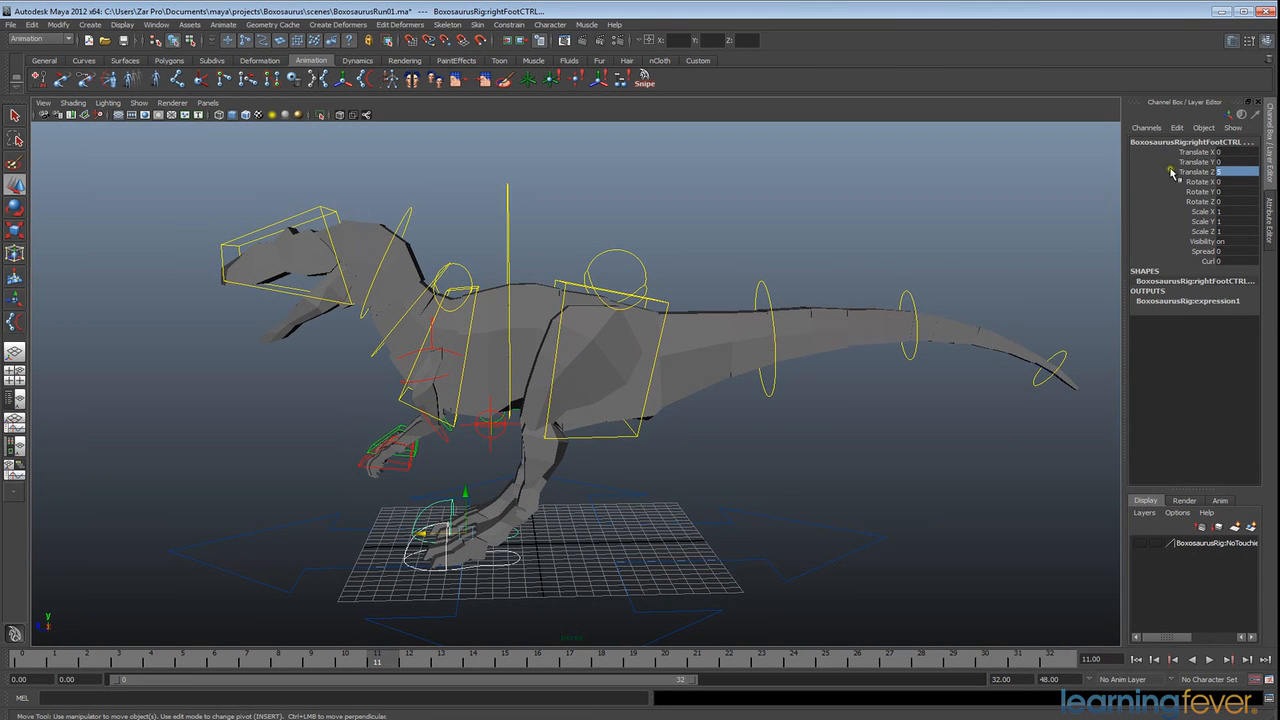
Step: Set Translate Z of both foot controls to 4.5
{"action": "left_click", "coordinate": [1224, 175]}
{"action": "type", "text": "4.5"}
{"action": "key", "text": "Return"}
{"action": "left_click_drag", "start_coordinate": [750, 481], "coordinate": [763, 477], "text": "alt"}
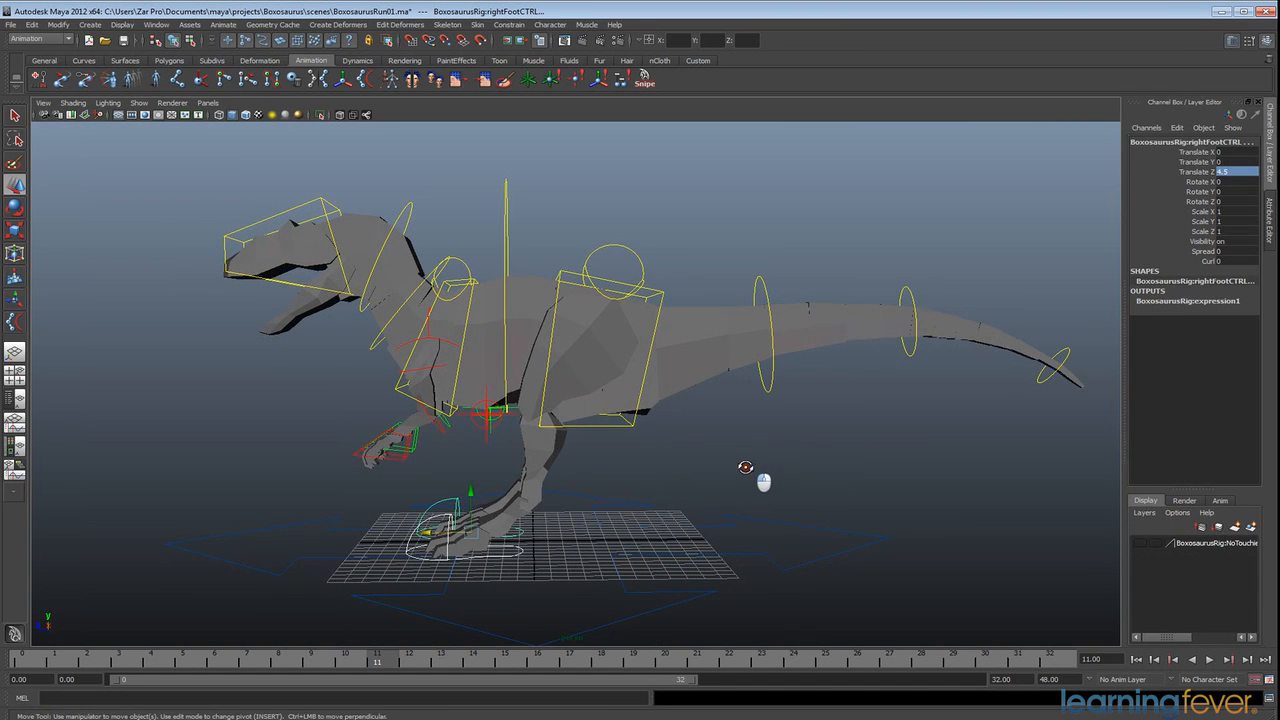
Step: Key both foot controls at frame 0 and frame 32, and return to frame 0
{"action": "left_click", "coordinate": [22, 661]}
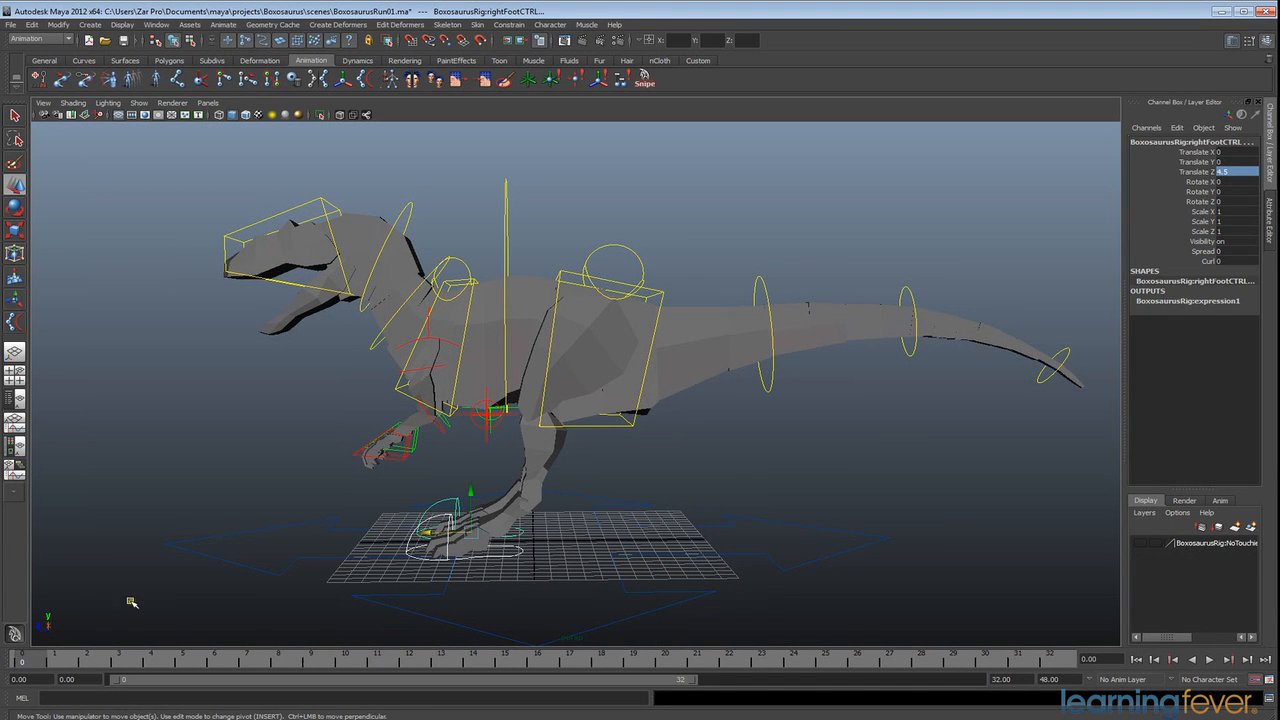
{"action": "key", "text": "s"}
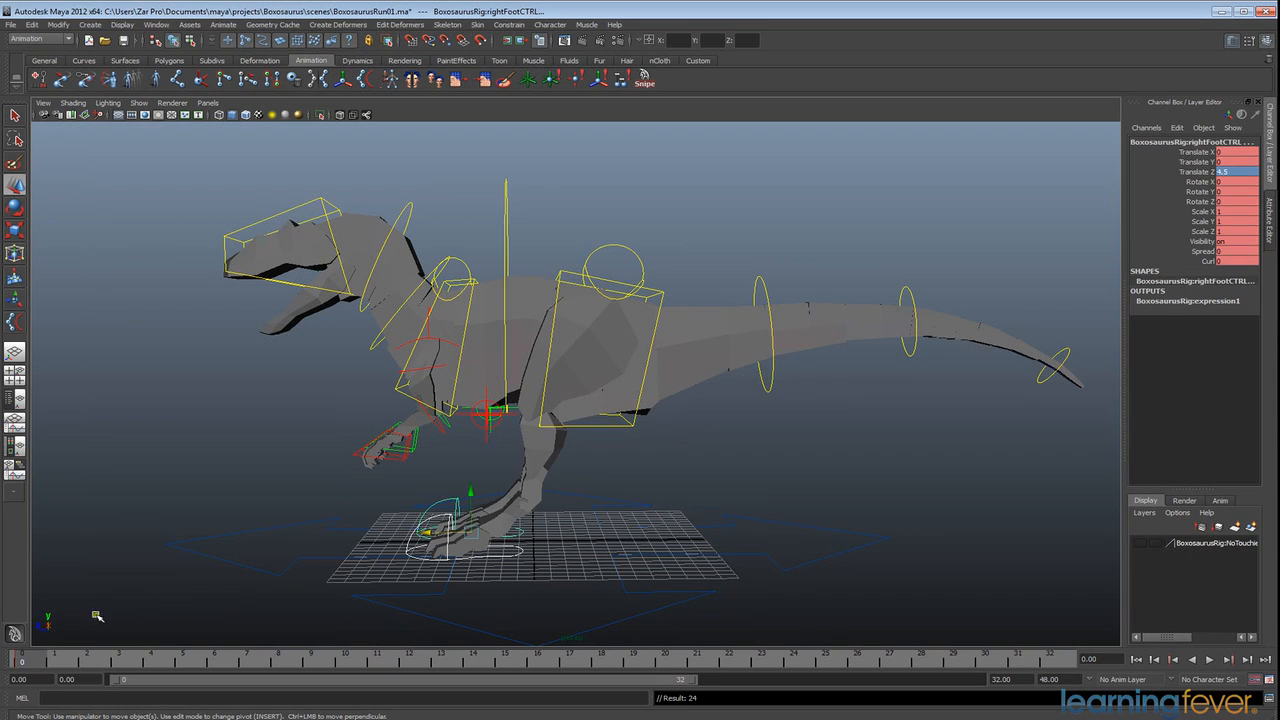
{"action": "left_click", "coordinate": [1062, 661]}
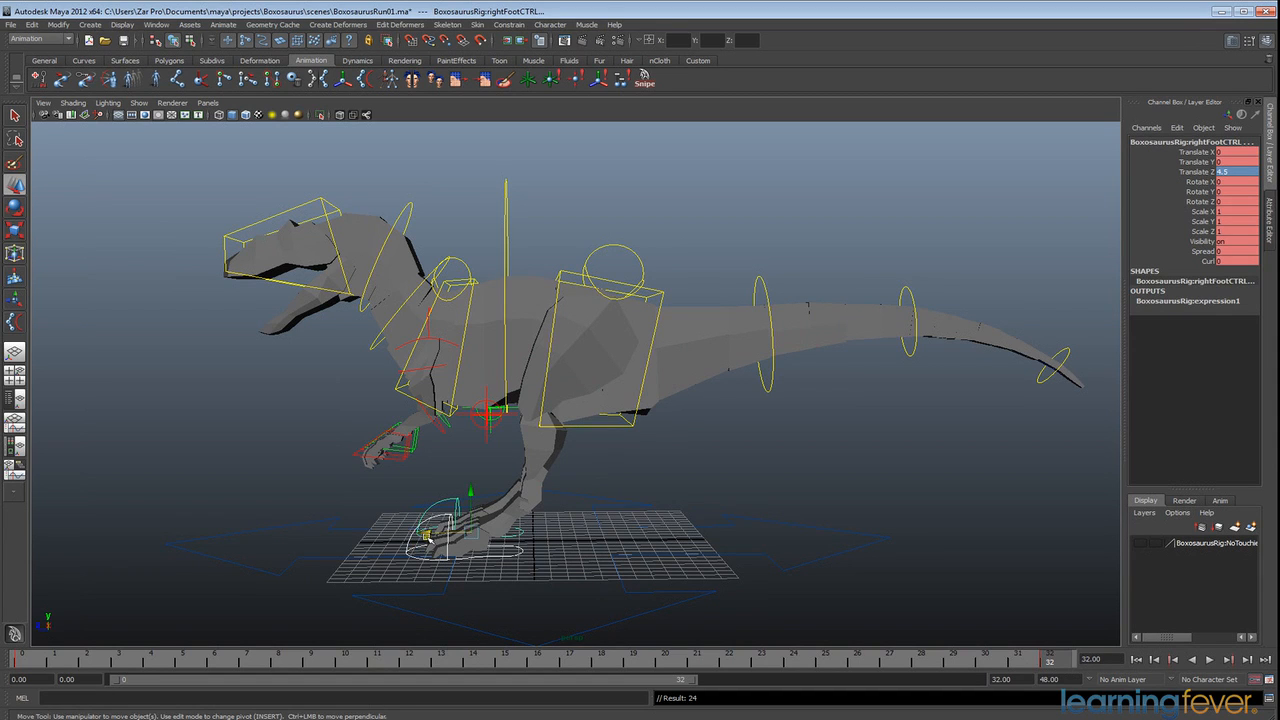
{"action": "left_click", "coordinate": [22, 661]}
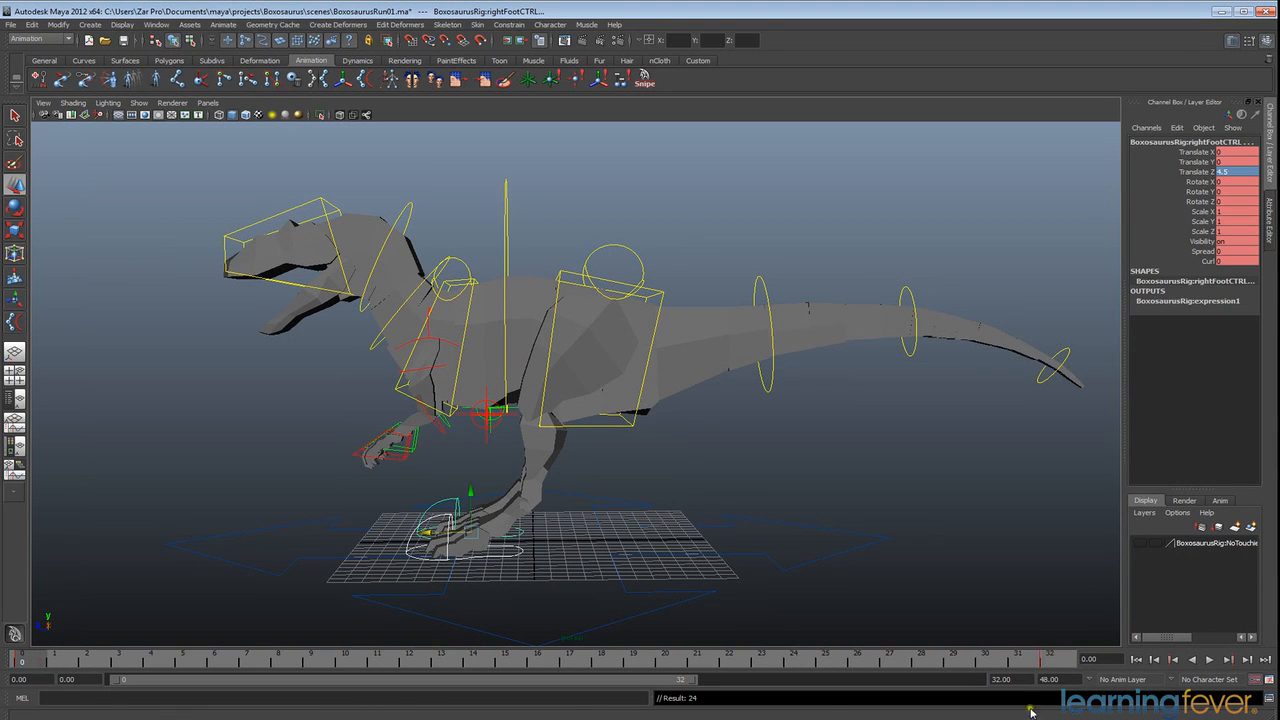
Step: Check the keyed poses at frames 32 and 0, and move both foot controls back along Z to about -9.7 at frame 16
{"action": "left_click", "coordinate": [1064, 661]}
{"action": "left_click", "coordinate": [14, 662]}
{"action": "left_click", "coordinate": [1050, 661]}
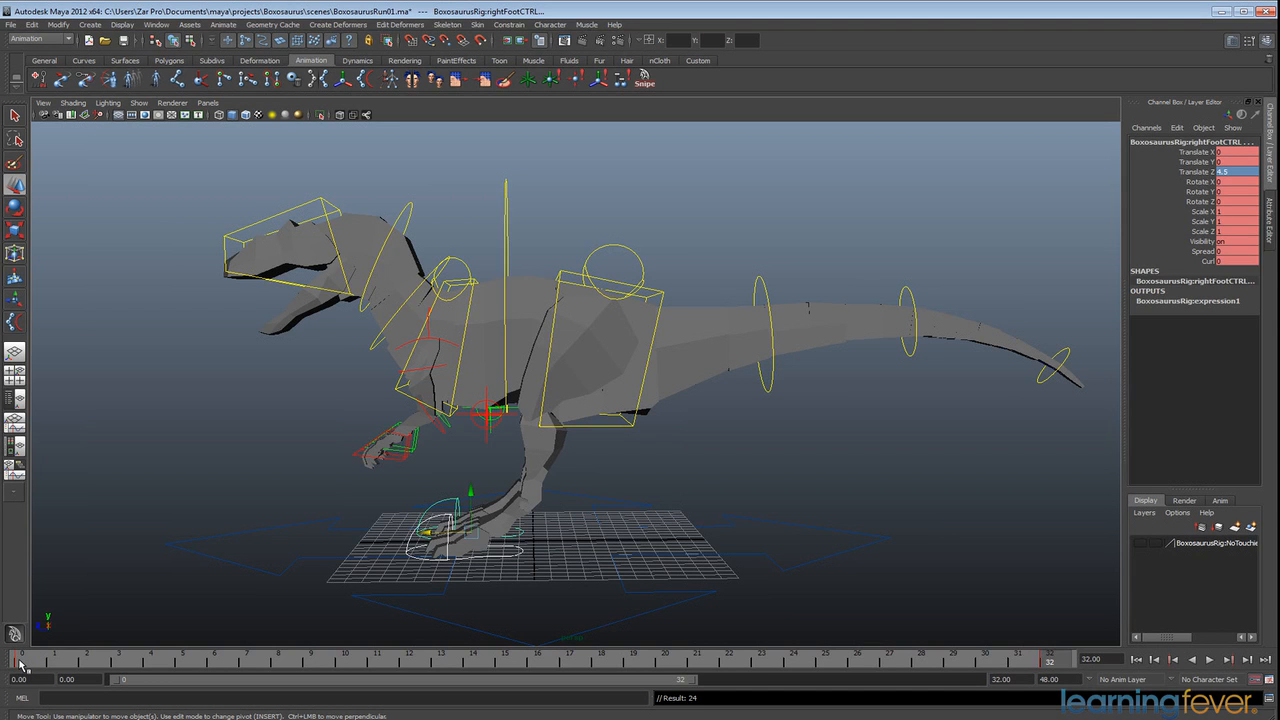
{"action": "left_click_drag", "start_coordinate": [22, 664], "coordinate": [549, 676]}
{"action": "left_click_drag", "start_coordinate": [425, 531], "coordinate": [637, 563]}
Step: Set Translate Z of both foot controls to -9.5 at frame 16 and play back the foot motion
{"action": "double_click", "coordinate": [1238, 171]}
{"action": "key", "text": "BackSpace"}
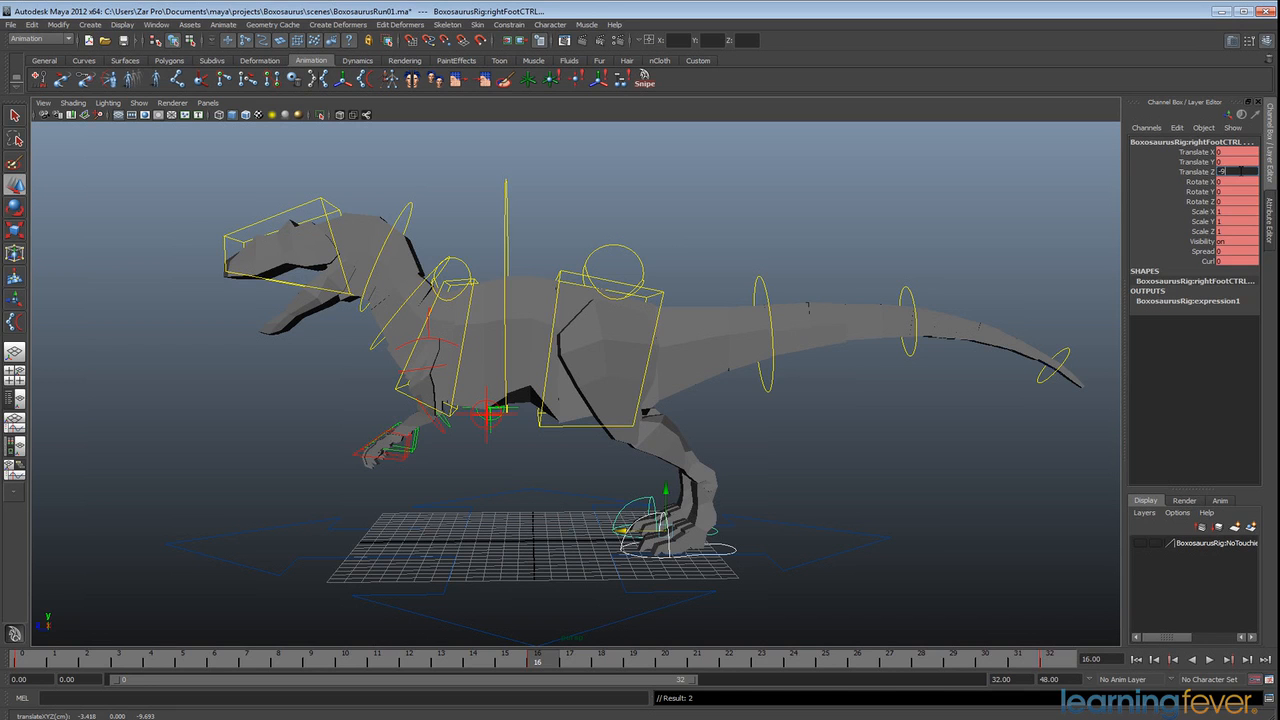
{"action": "key", "text": "Return"}
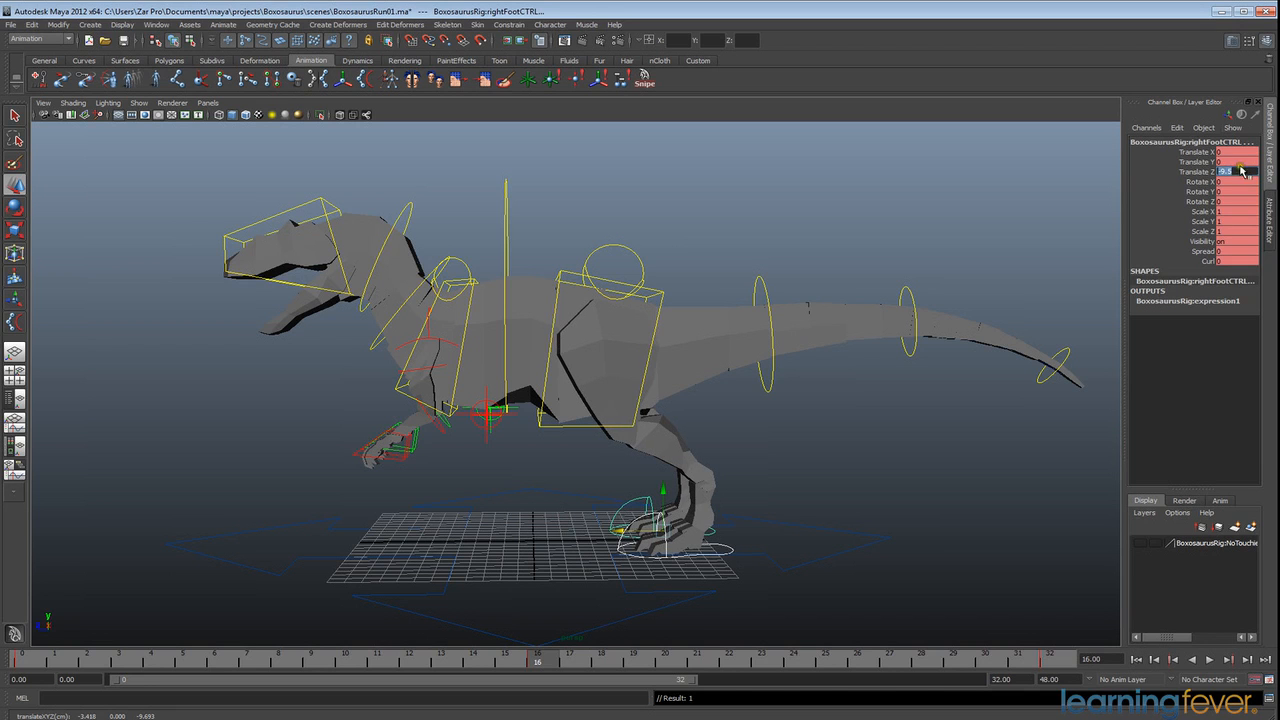
{"action": "left_click", "coordinate": [1210, 661]}
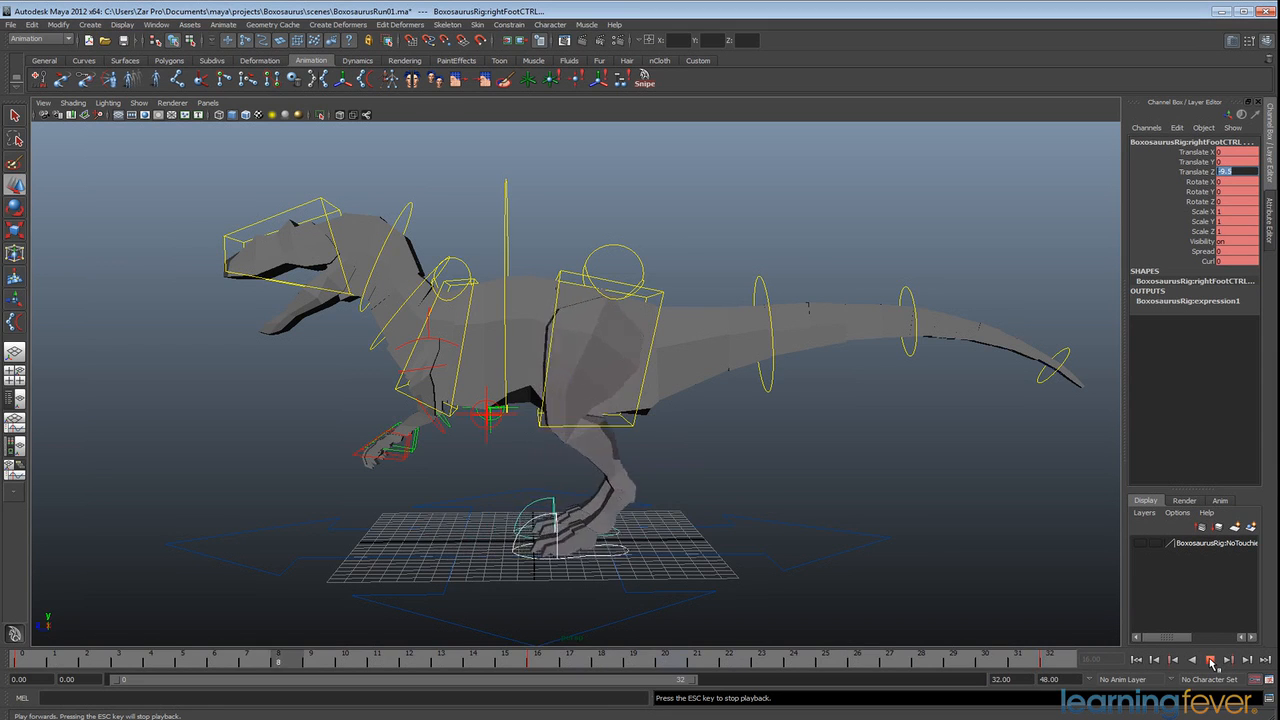
{"action": "key", "text": "Escape"}
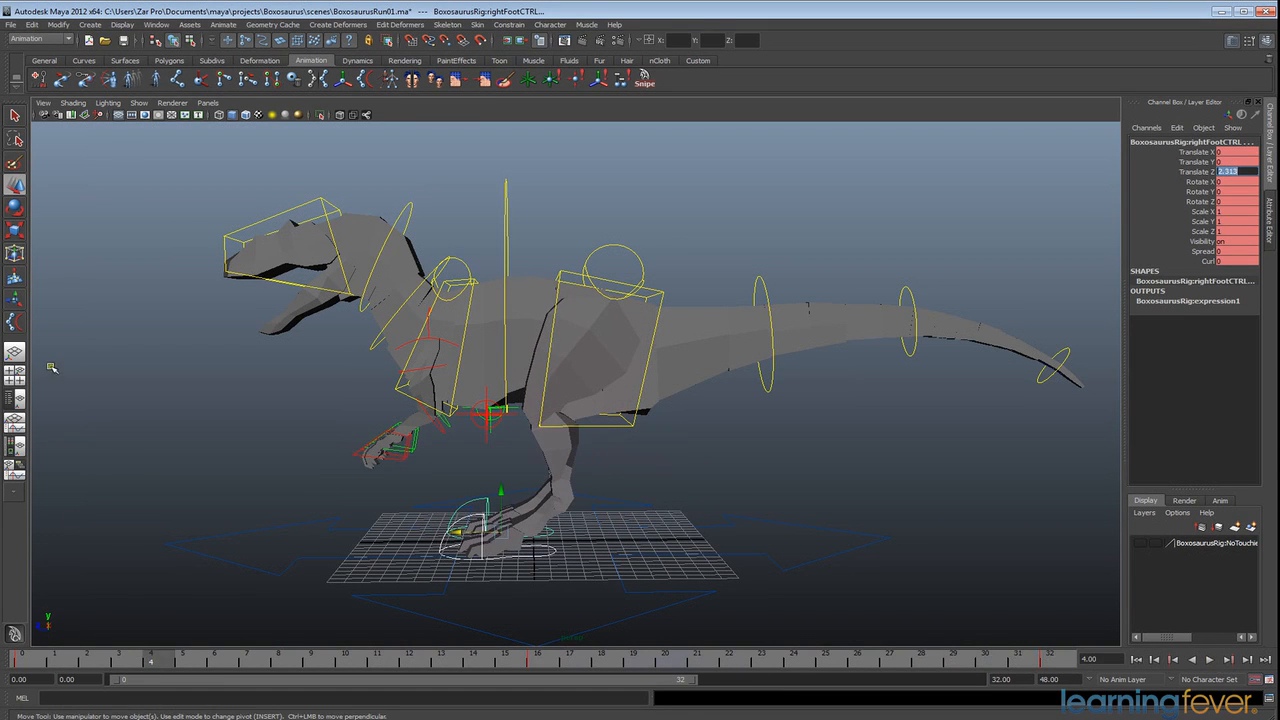
Step: Switch to the perspective and Graph Editor layout, fit the foot curves, and enlarge the 3D view to show the feet
{"action": "left_click", "coordinate": [15, 424]}
{"action": "left_click_drag", "start_coordinate": [622, 358], "coordinate": [630, 404]}
{"action": "key", "text": "a"}
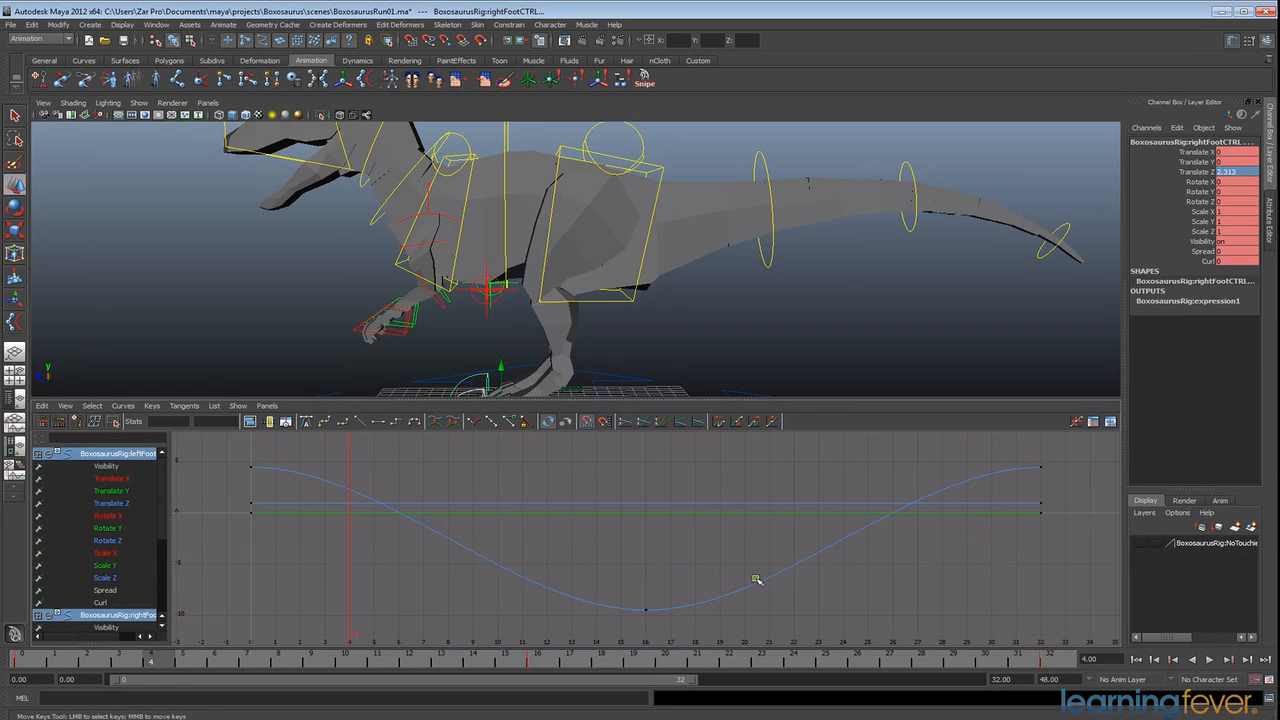
{"action": "left_click_drag", "start_coordinate": [715, 338], "coordinate": [727, 309], "text": "alt"}
{"action": "middle_click_drag", "start_coordinate": [663, 353], "coordinate": [691, 334], "text": "alt"}
{"action": "left_click_drag", "start_coordinate": [680, 398], "coordinate": [686, 458]}
{"action": "left_click_drag", "start_coordinate": [495, 354], "coordinate": [615, 375], "text": "alt"}
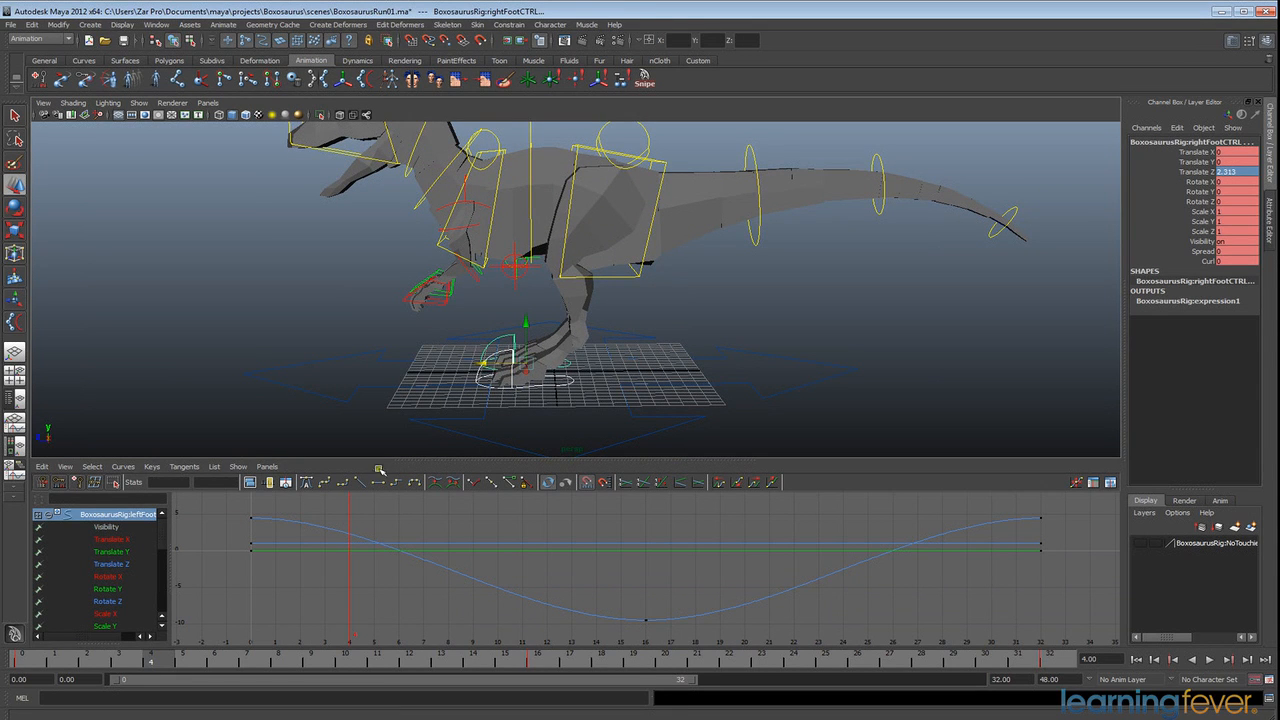
Step: Raise both foot controls to a Translate Y of about 2.7 at frame 20 and about 2.1 at frame 28
{"action": "key", "text": "alt+v"}
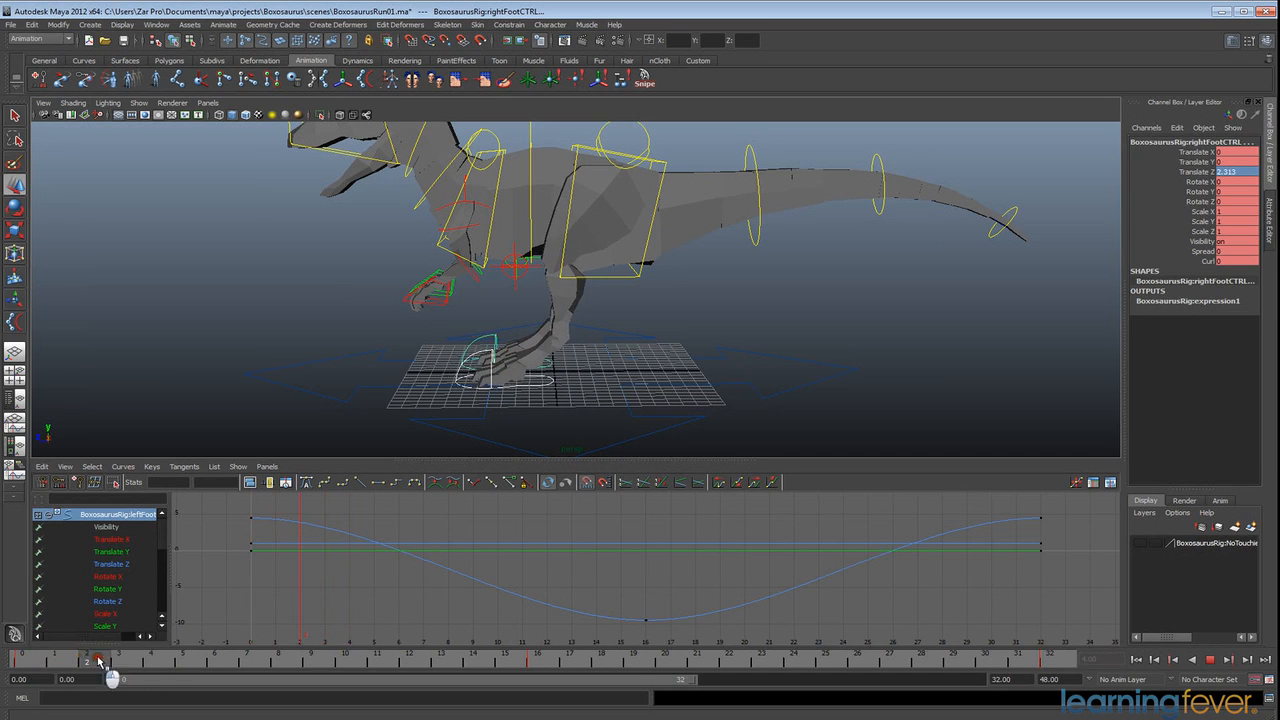
{"action": "mouse_move", "coordinate": [195, 660]}
{"action": "left_mouse_down"}
{"action": "mouse_move", "coordinate": [400, 686]}
{"action": "mouse_move", "coordinate": [970, 703]}
{"action": "mouse_move", "coordinate": [975, 662]}
{"action": "mouse_move", "coordinate": [560, 674]}
{"action": "mouse_move", "coordinate": [672, 666]}
{"action": "left_mouse_up"}
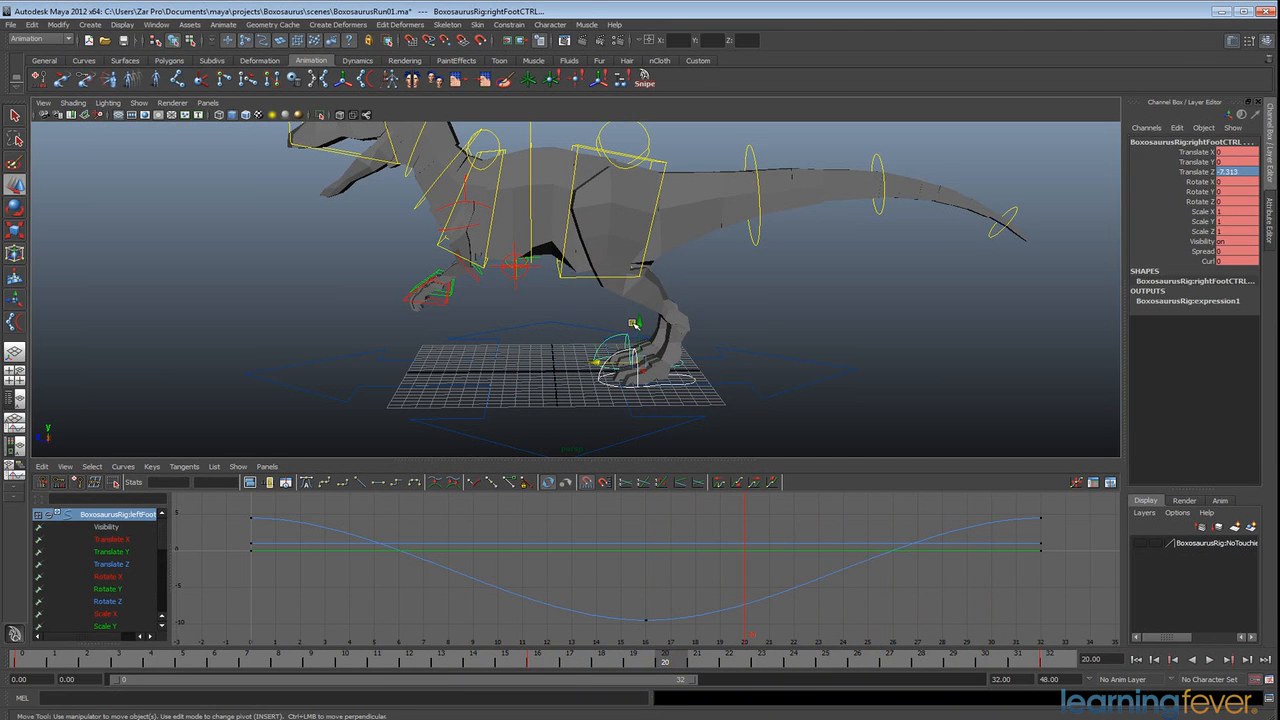
{"action": "left_click_drag", "start_coordinate": [634, 323], "coordinate": [658, 310]}
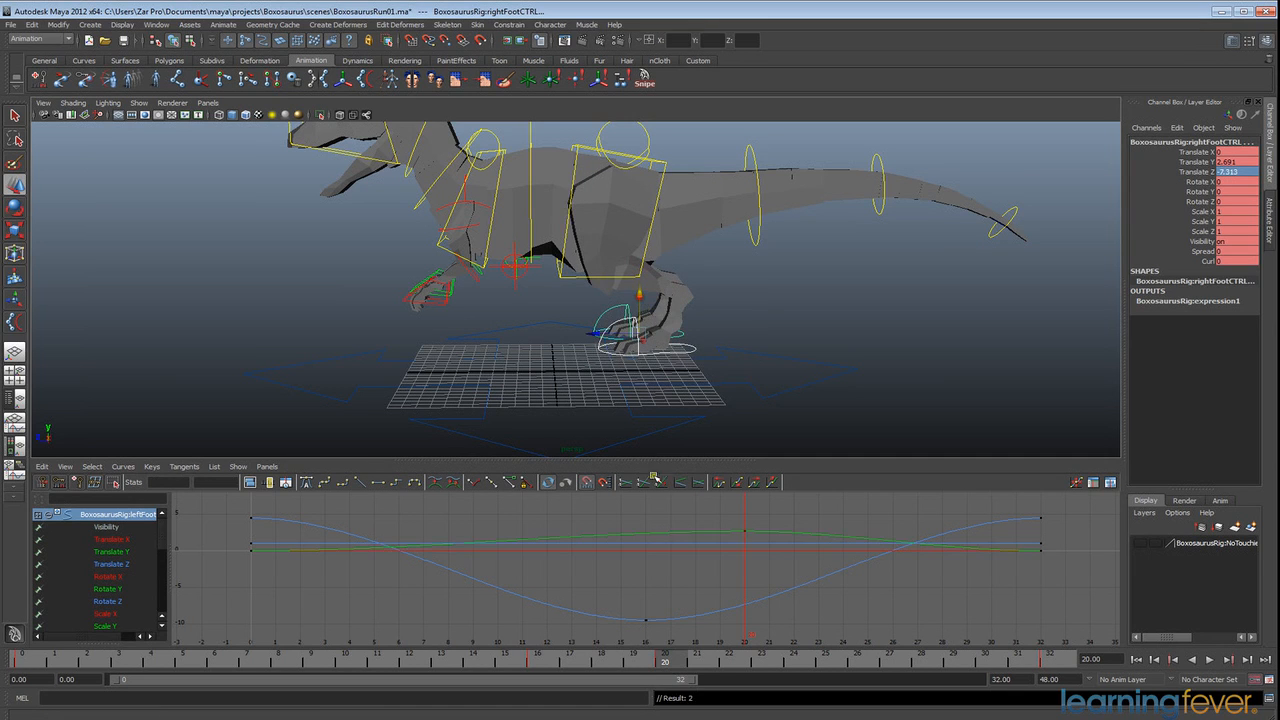
{"action": "left_click_drag", "start_coordinate": [672, 665], "coordinate": [921, 662]}
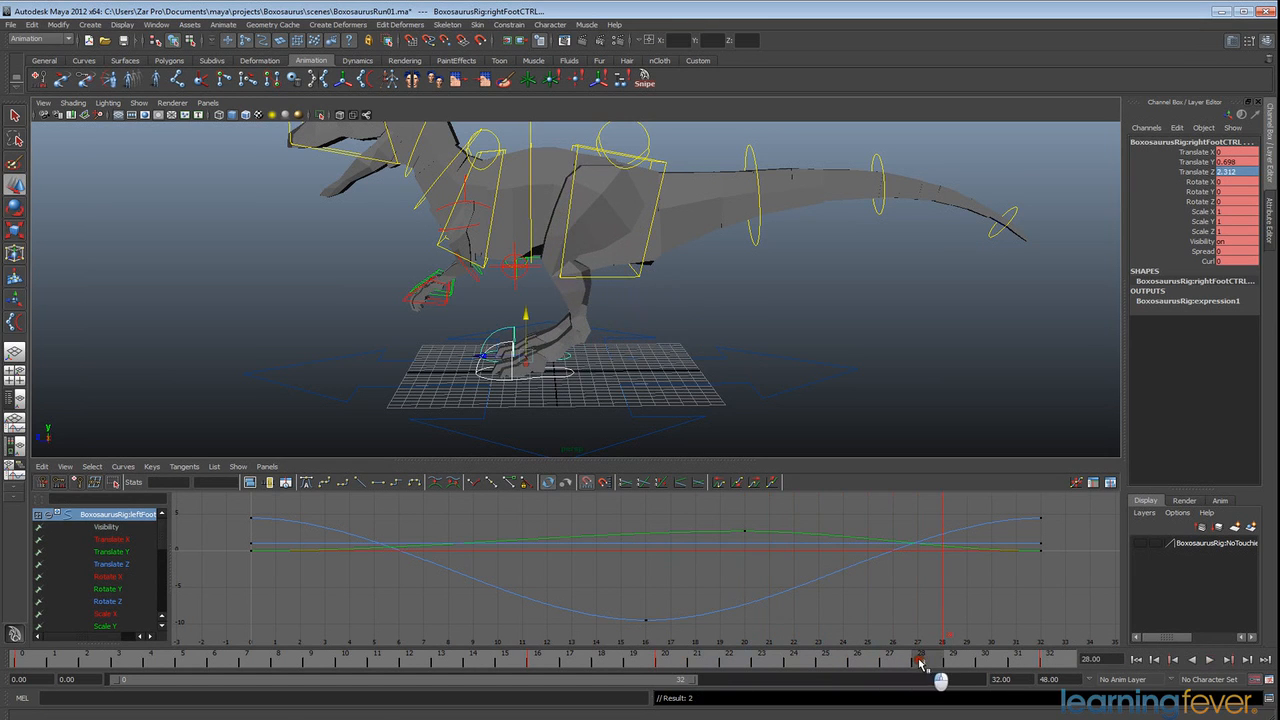
{"action": "left_click_drag", "start_coordinate": [525, 340], "coordinate": [524, 306]}
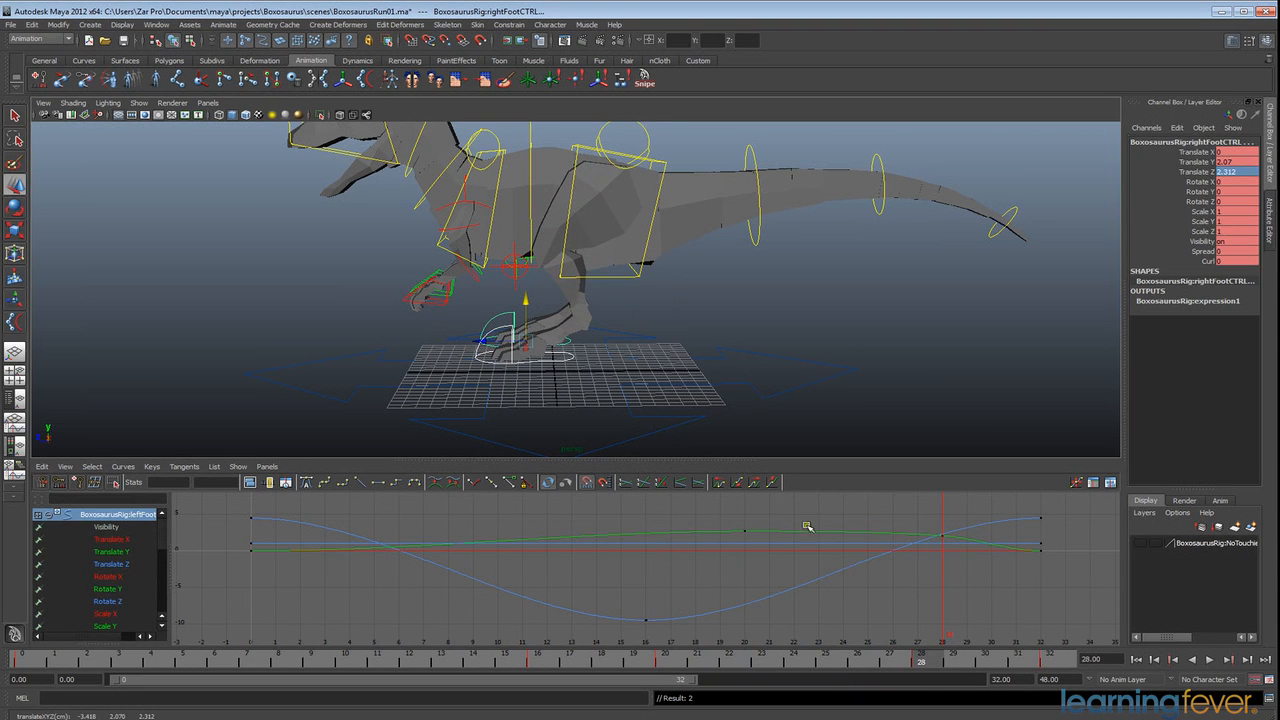
Step: Set Translate Y of both foot controls to 0 at frame 16
{"action": "left_click", "coordinate": [536, 662]}
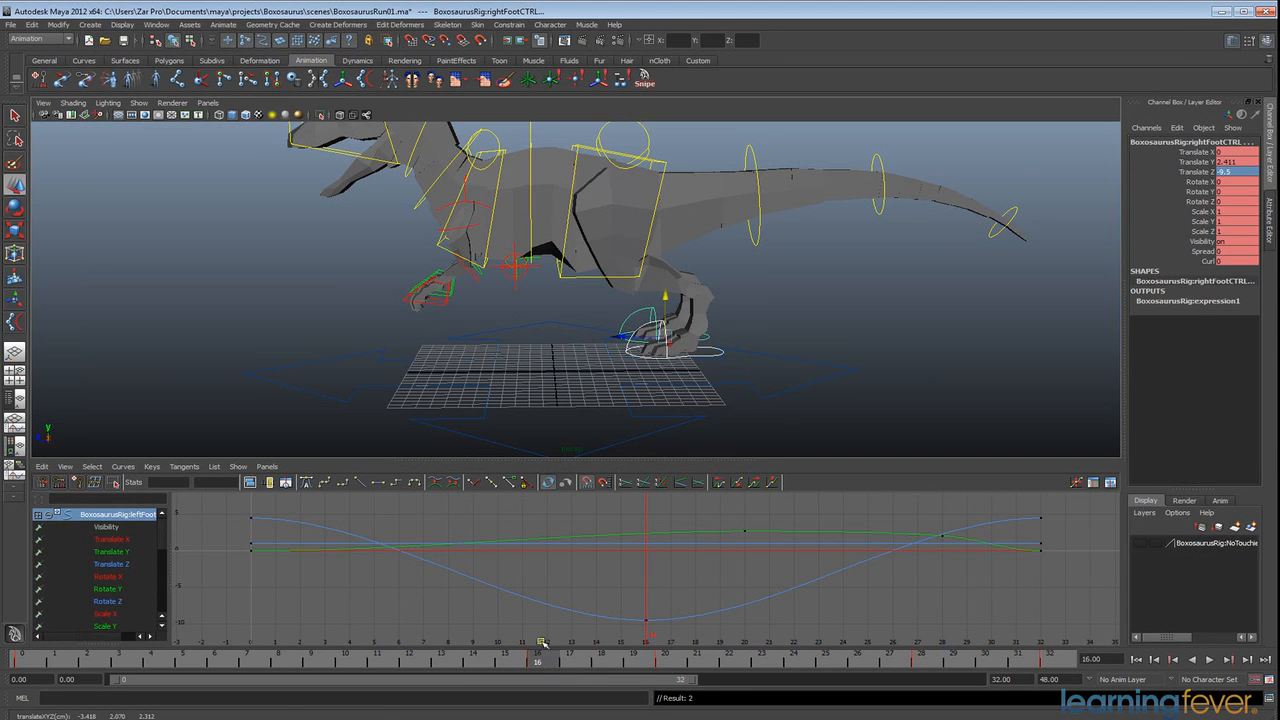
{"action": "mouse_move", "coordinate": [635, 376]}
{"action": "left_mouse_down", "text": "alt"}
{"action": "mouse_move", "coordinate": [674, 380]}
{"action": "mouse_move", "coordinate": [651, 371]}
{"action": "left_mouse_up", "text": "alt"}
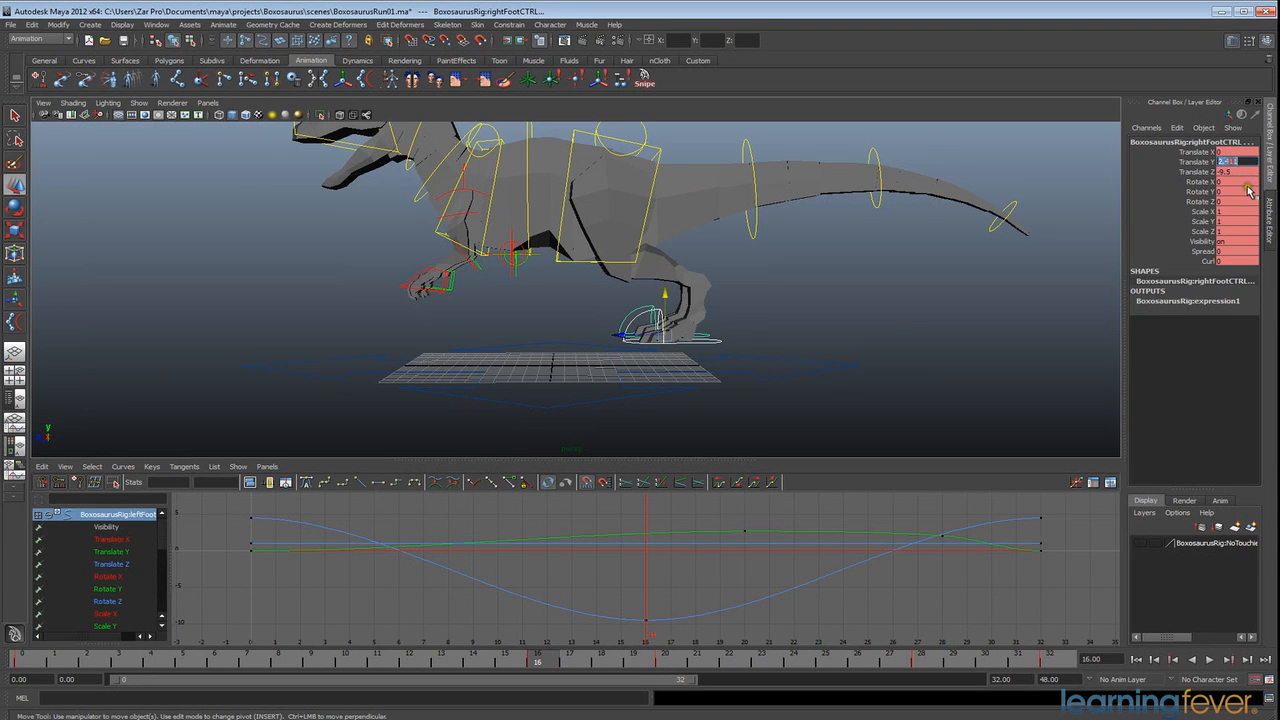
{"action": "type", "text": "0"}
{"action": "key", "text": "Return"}
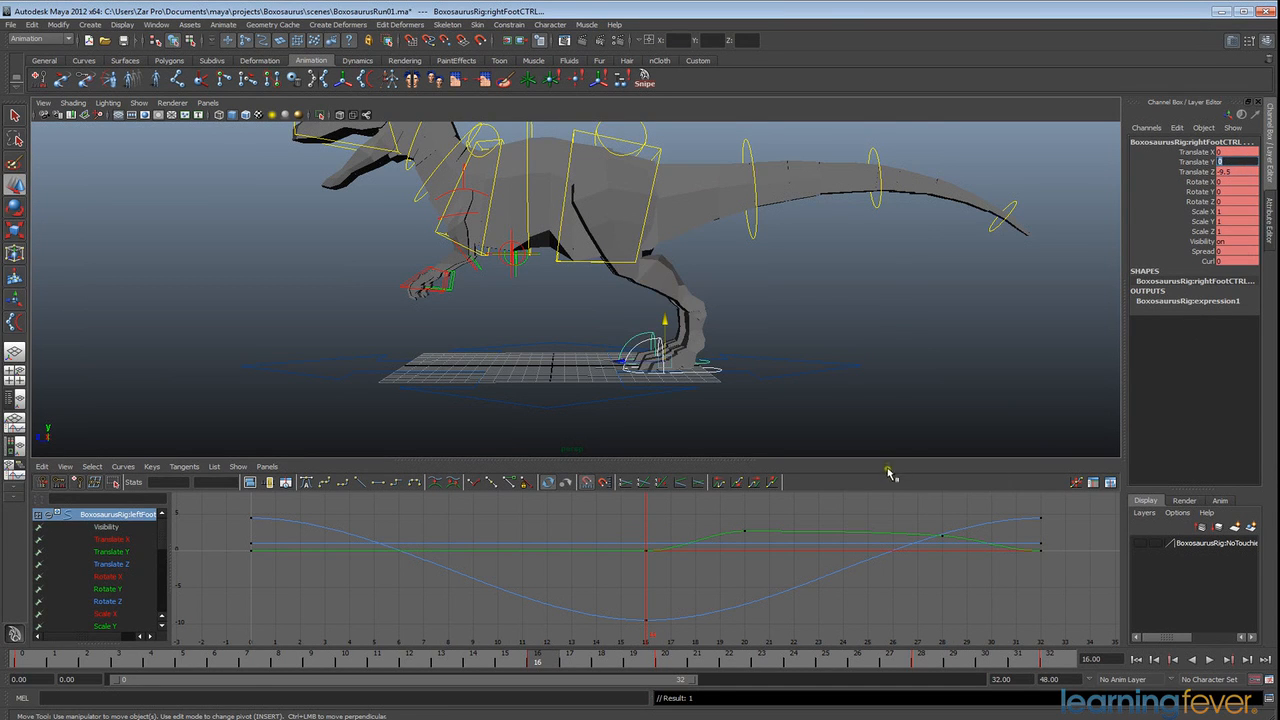
Step: Play back the foot cycle and compare the foot poses at frames 16 and 0
{"action": "left_click_drag", "start_coordinate": [886, 428], "coordinate": [903, 423], "text": "alt"}
{"action": "left_click", "coordinate": [1209, 659]}
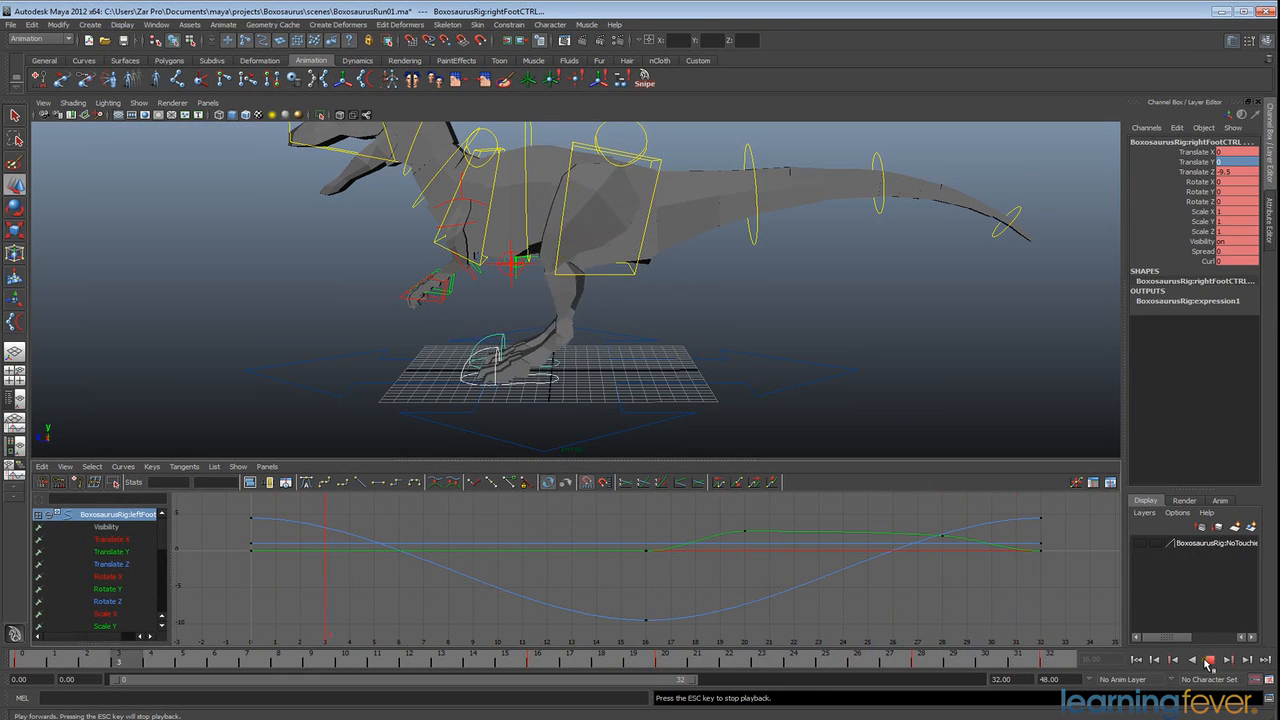
{"action": "left_click", "coordinate": [1211, 664]}
{"action": "left_click_drag", "start_coordinate": [655, 662], "coordinate": [540, 667]}
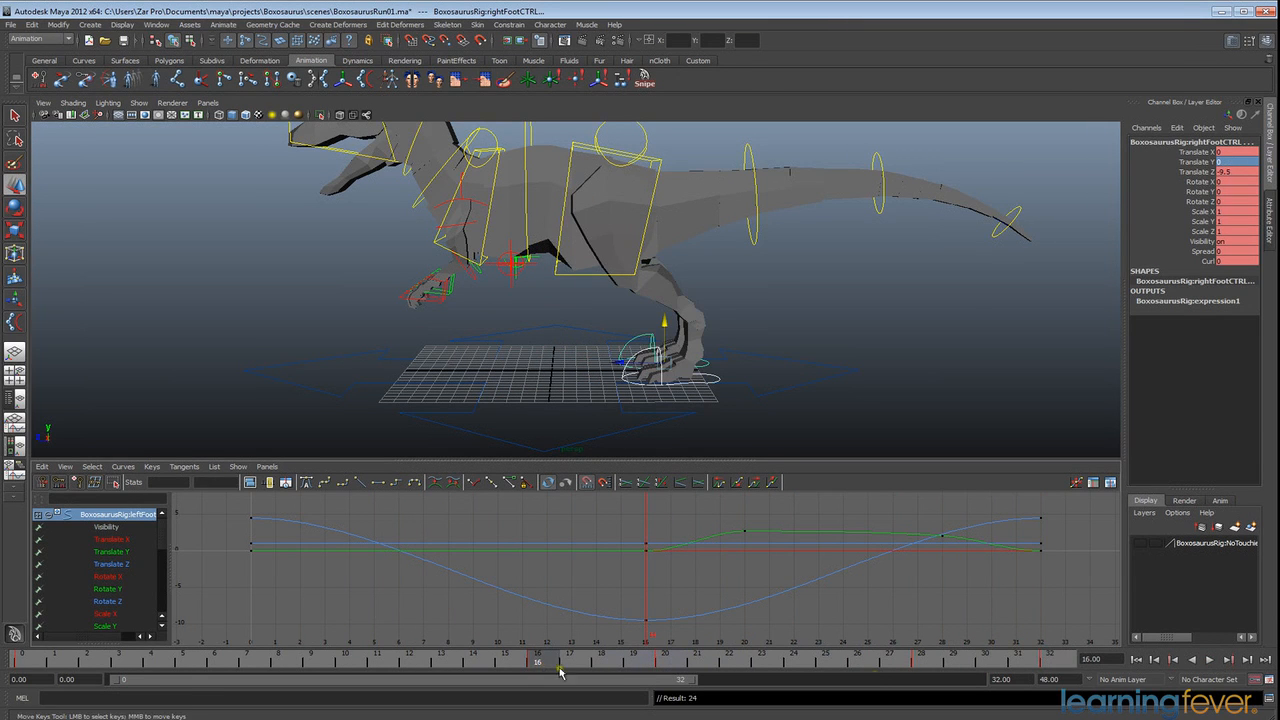
{"action": "left_click", "coordinate": [1073, 665]}
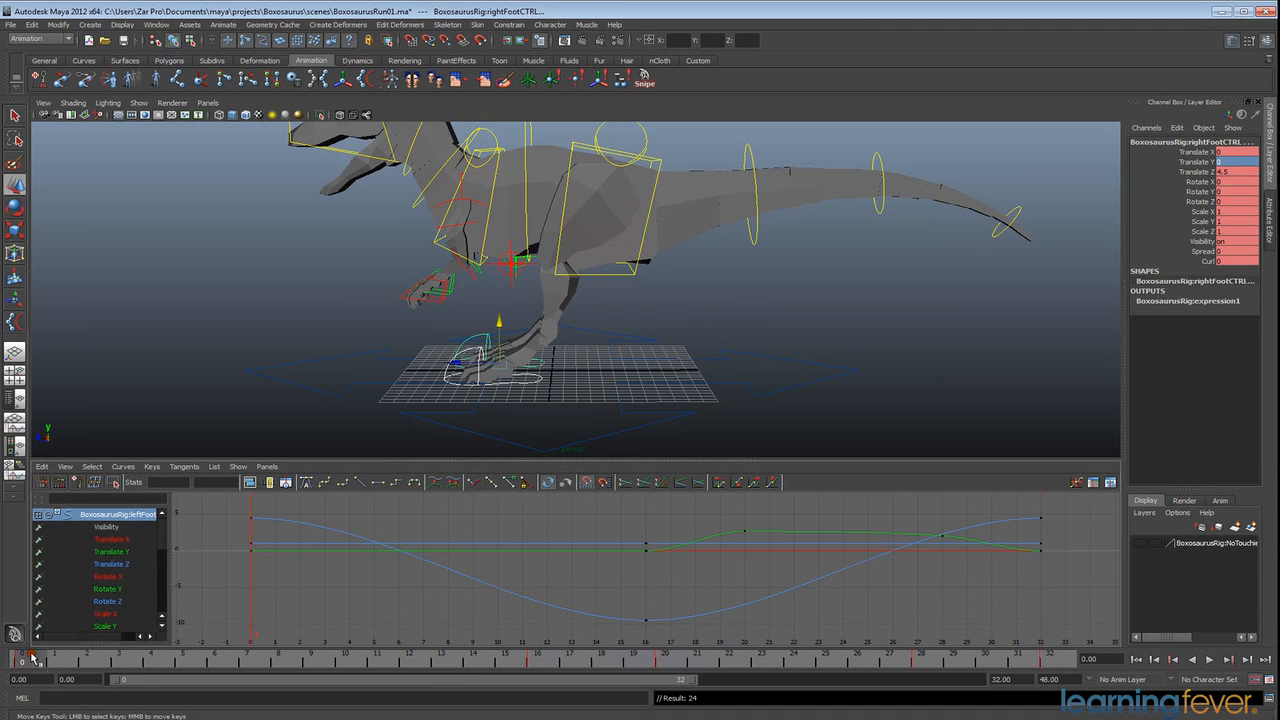
Step: Rotate both foot controls about 28 degrees in X at frame 20 and fit all curves in the Graph Editor
{"action": "left_click", "coordinate": [662, 662]}
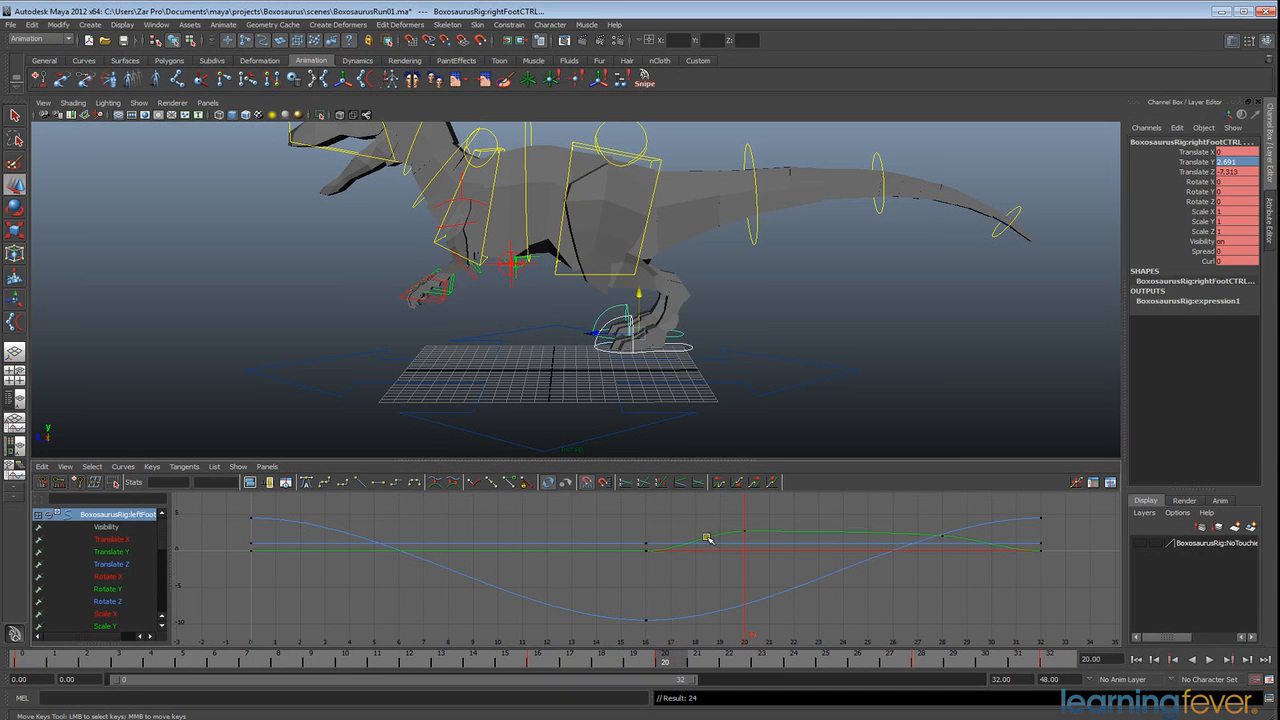
{"action": "key", "text": "e"}
{"action": "left_click_drag", "start_coordinate": [599, 293], "coordinate": [592, 321]}
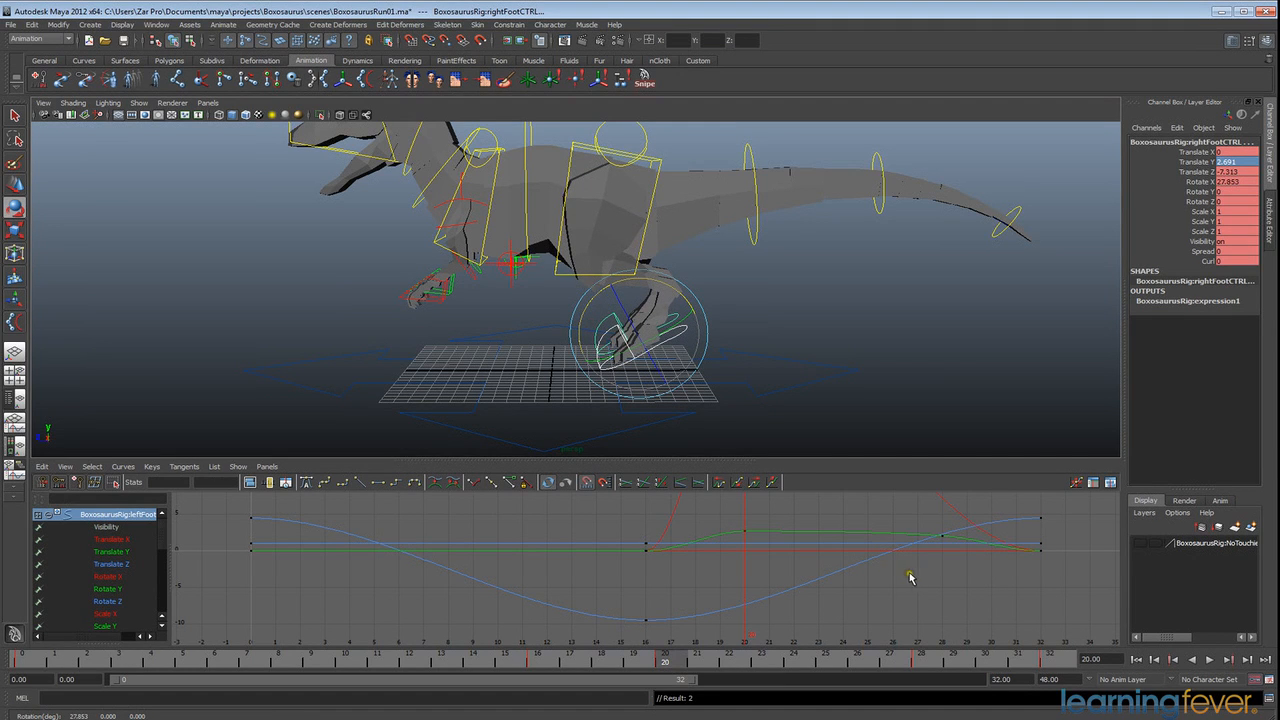
{"action": "key", "text": "a"}
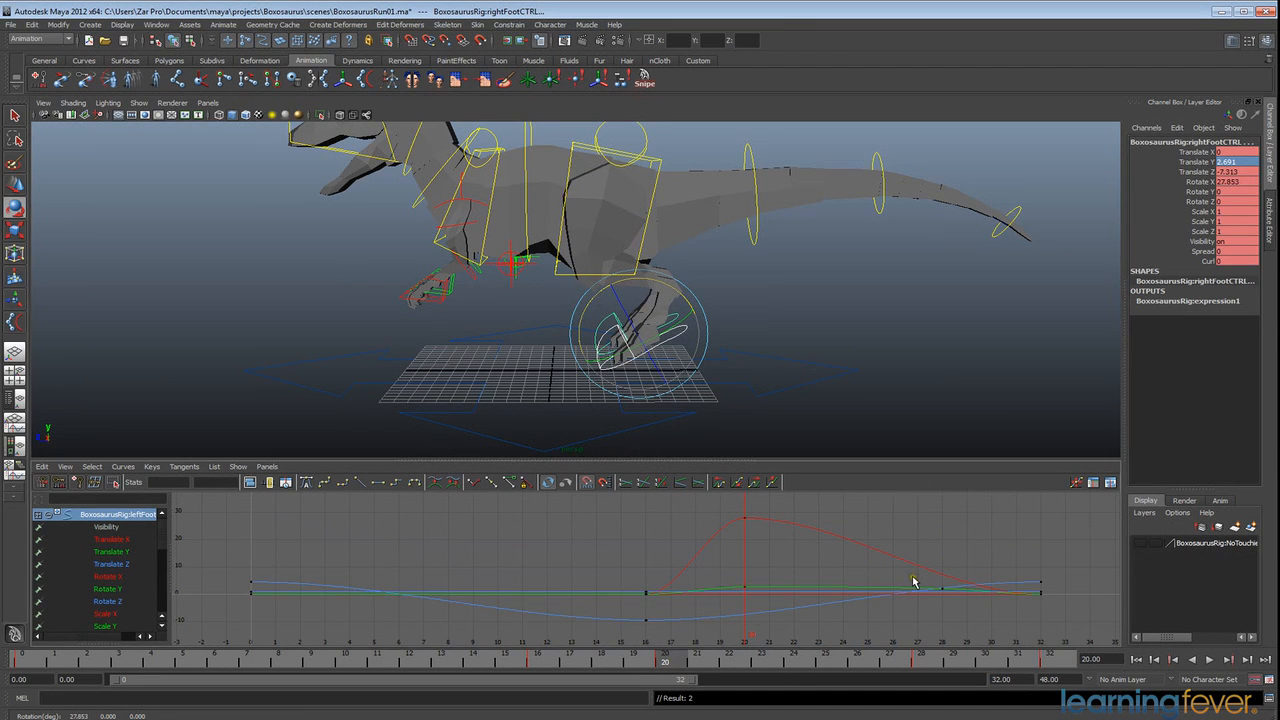
Step: Set Curl to about -31.4 and Spread to about -11.9 on both foot controls at frame 20
{"action": "left_click", "coordinate": [1208, 261]}
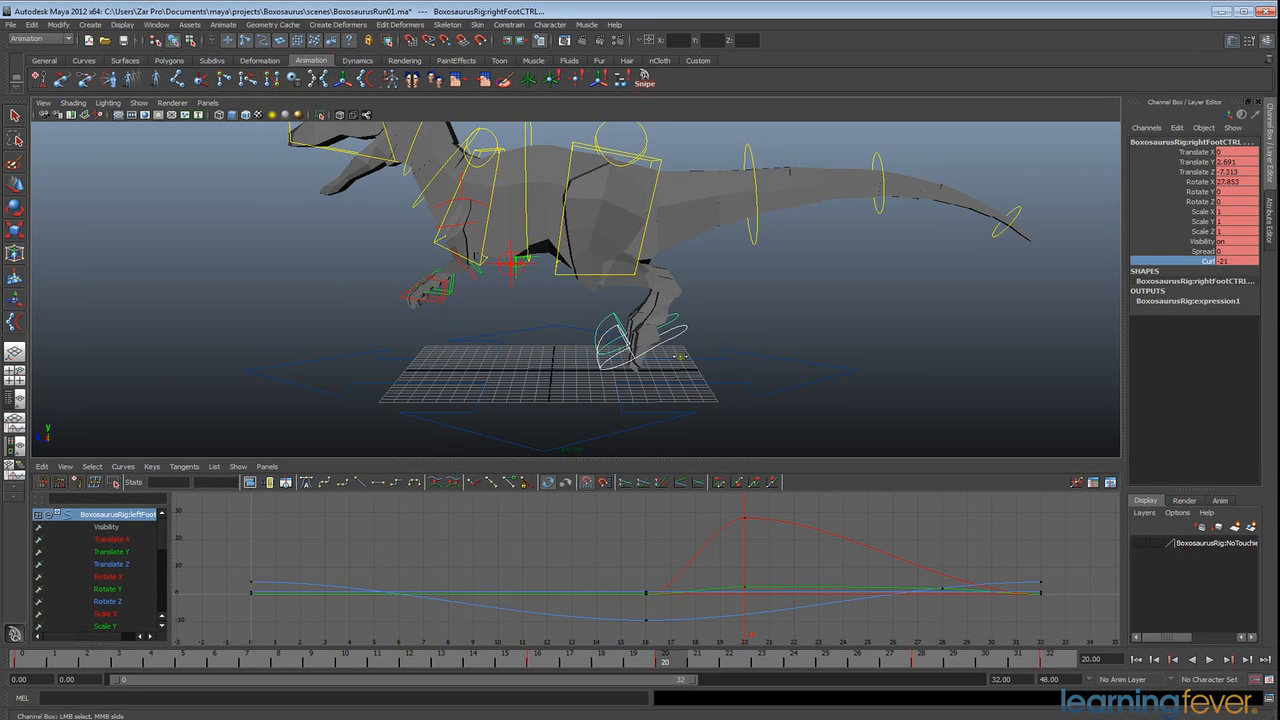
{"action": "left_click", "coordinate": [1205, 252]}
{"action": "left_click_drag", "start_coordinate": [806, 331], "coordinate": [726, 329], "text": "alt"}
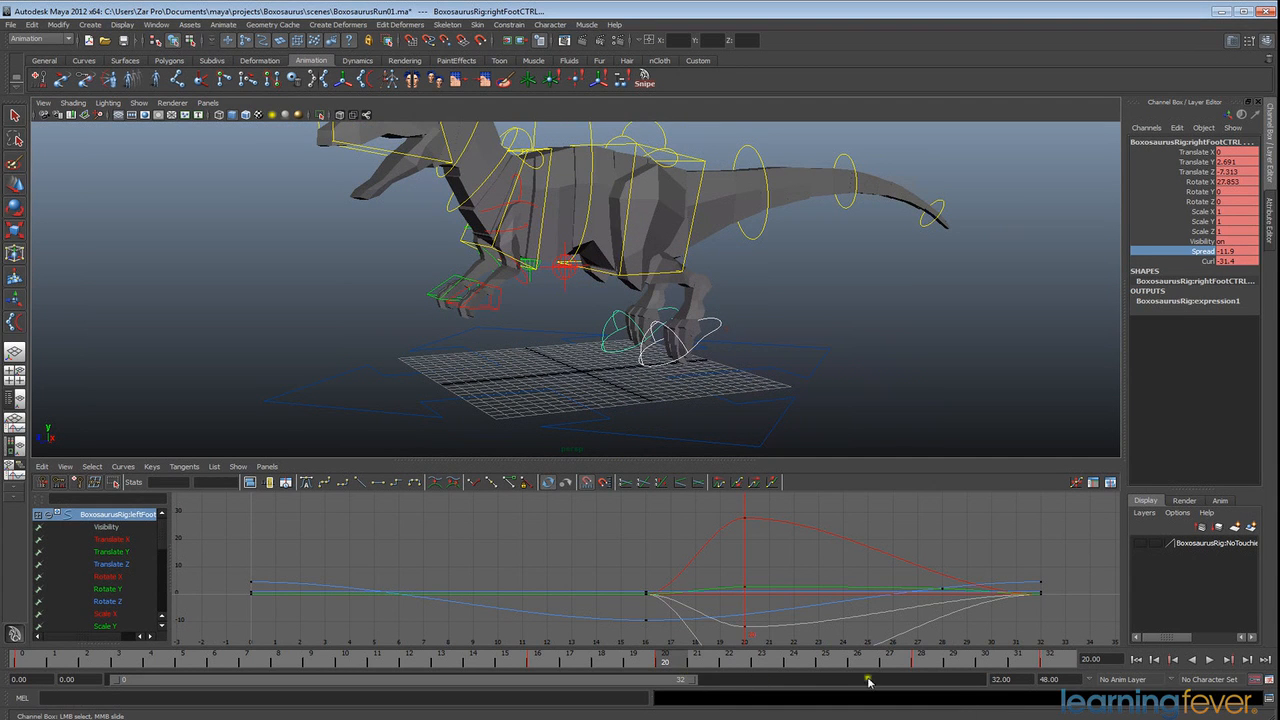
Step: Play back the cycle and examine the foot contact and toe motion from a low side angle
{"action": "left_click", "coordinate": [1210, 660]}
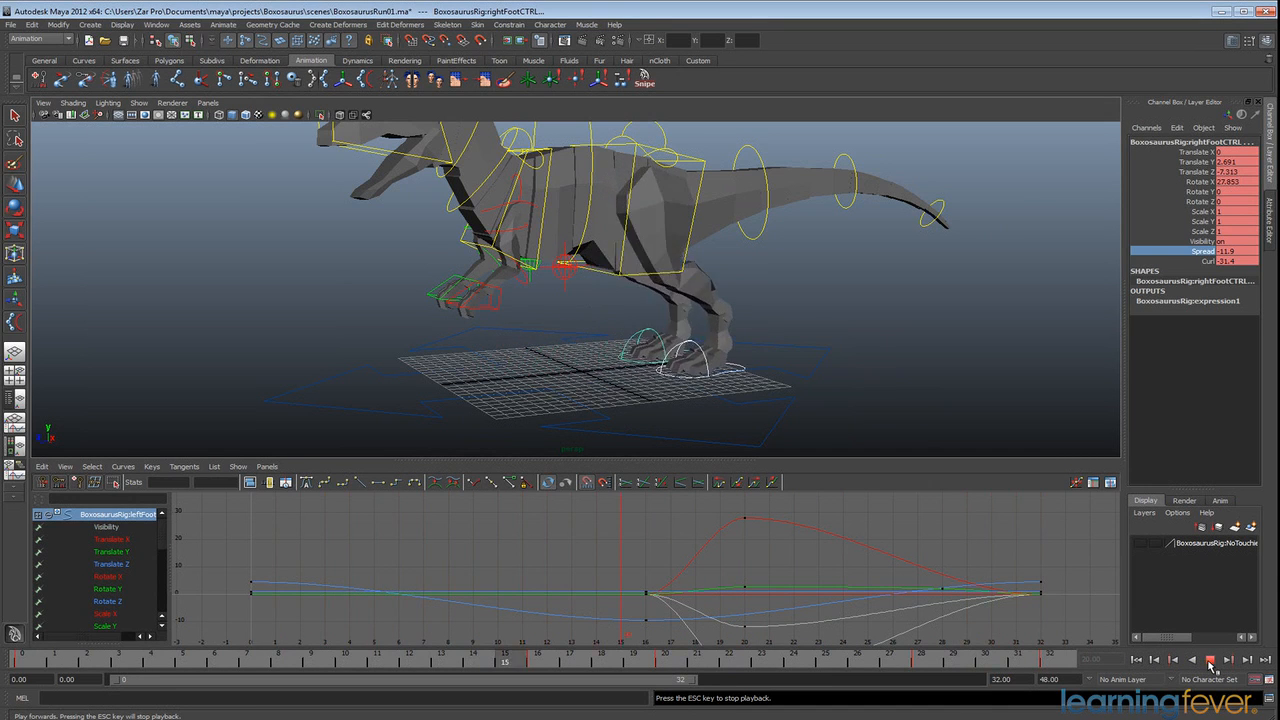
{"action": "left_click_drag", "start_coordinate": [857, 423], "coordinate": [852, 366], "text": "alt"}
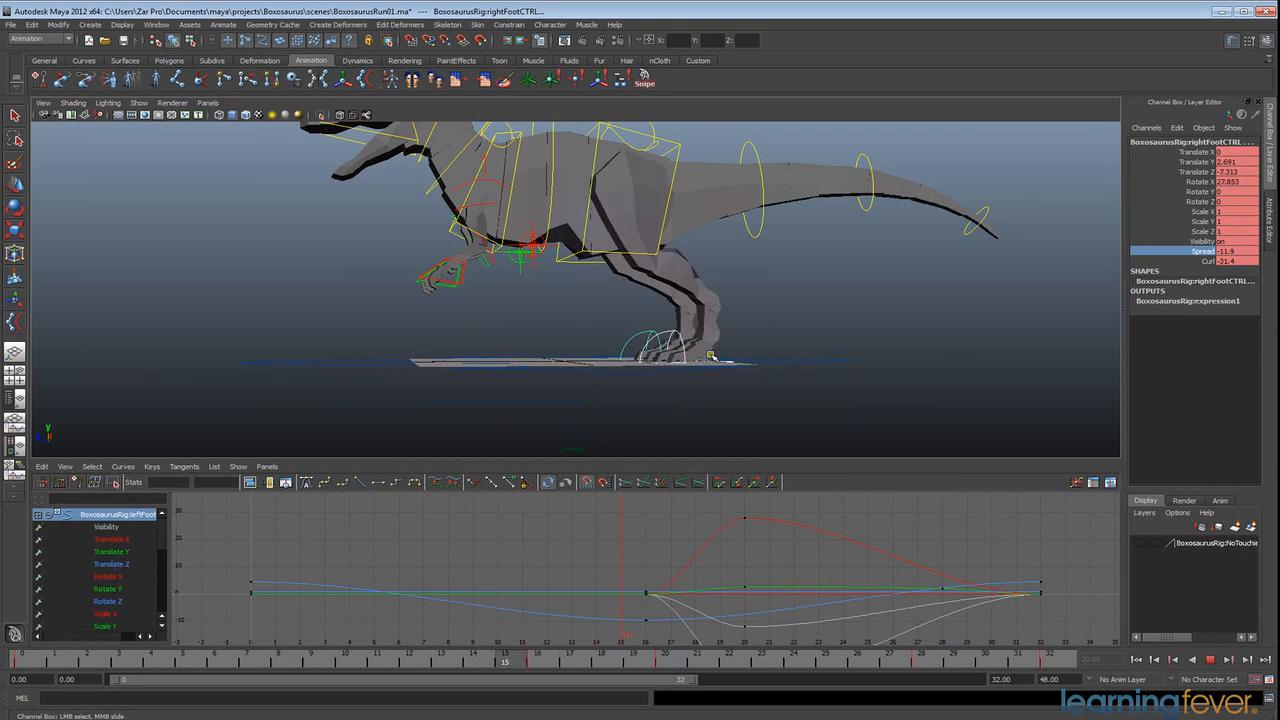
{"action": "left_click_drag", "start_coordinate": [614, 374], "coordinate": [751, 380], "text": "alt"}
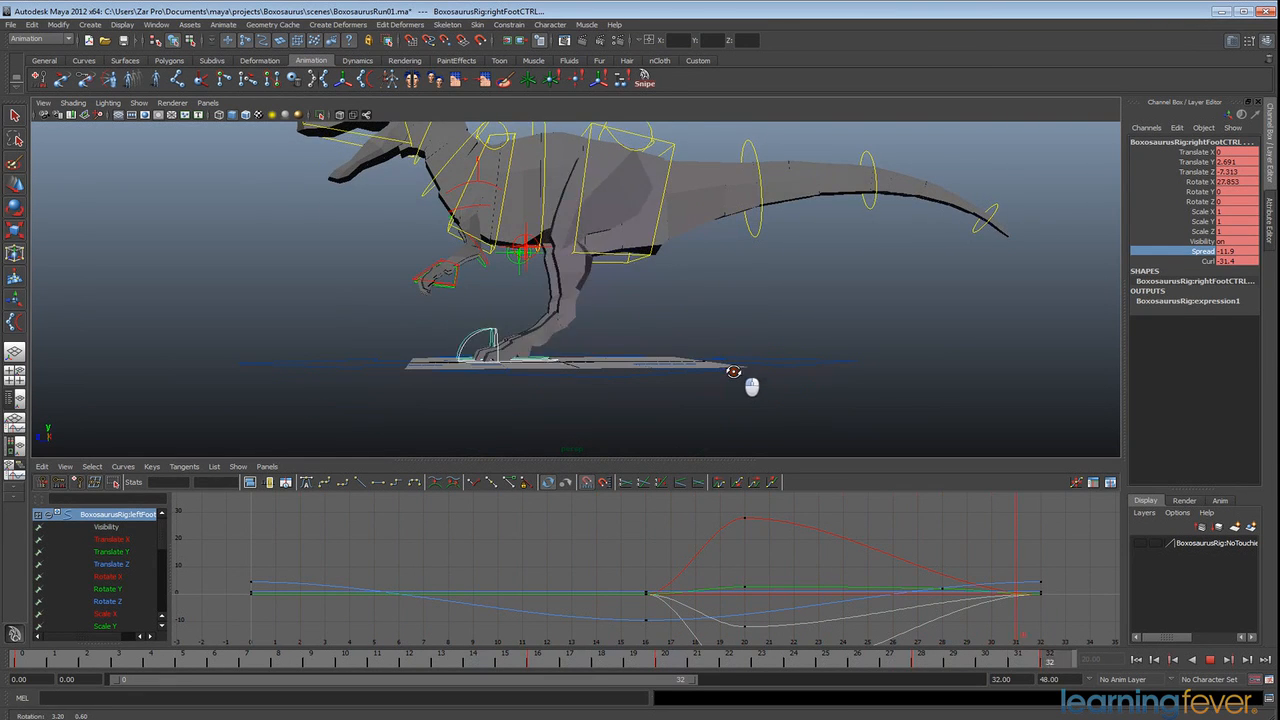
Step: Spread the toes of both feet to about 8.6 at frame 8 and about 8.7 at frame 16
{"action": "left_click_drag", "start_coordinate": [42, 661], "coordinate": [2, 672]}
{"action": "left_click_drag", "start_coordinate": [475, 419], "coordinate": [553, 443], "text": "alt"}
{"action": "middle_click_drag", "start_coordinate": [669, 417], "coordinate": [655, 371], "text": "alt"}
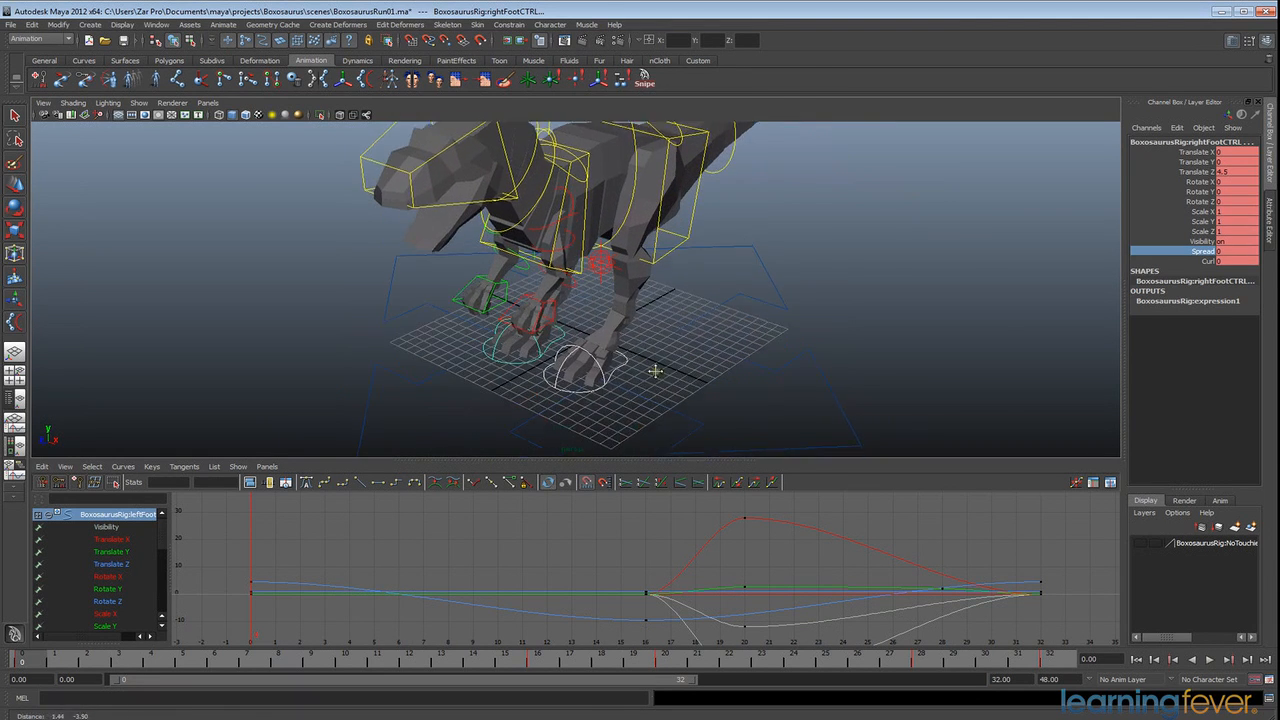
{"action": "left_click_drag", "start_coordinate": [655, 371], "coordinate": [673, 378], "text": "alt"}
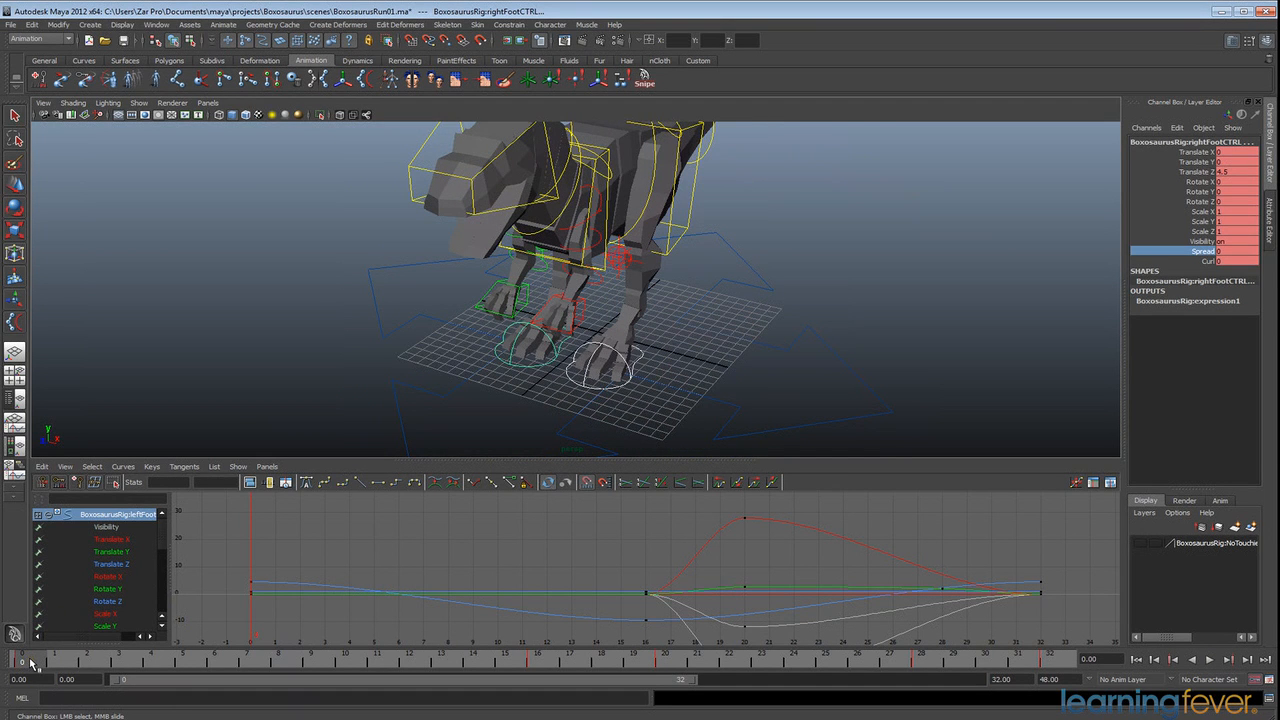
{"action": "left_click_drag", "start_coordinate": [30, 662], "coordinate": [275, 660]}
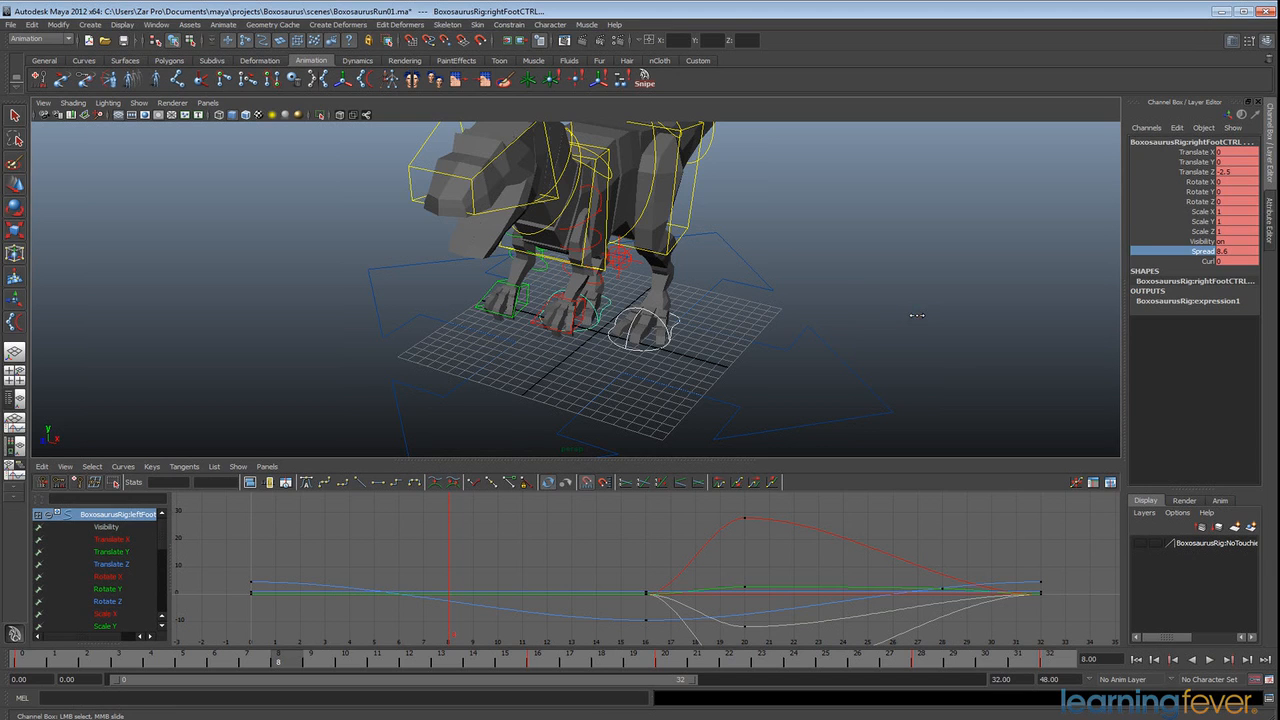
{"action": "left_click", "coordinate": [537, 660]}
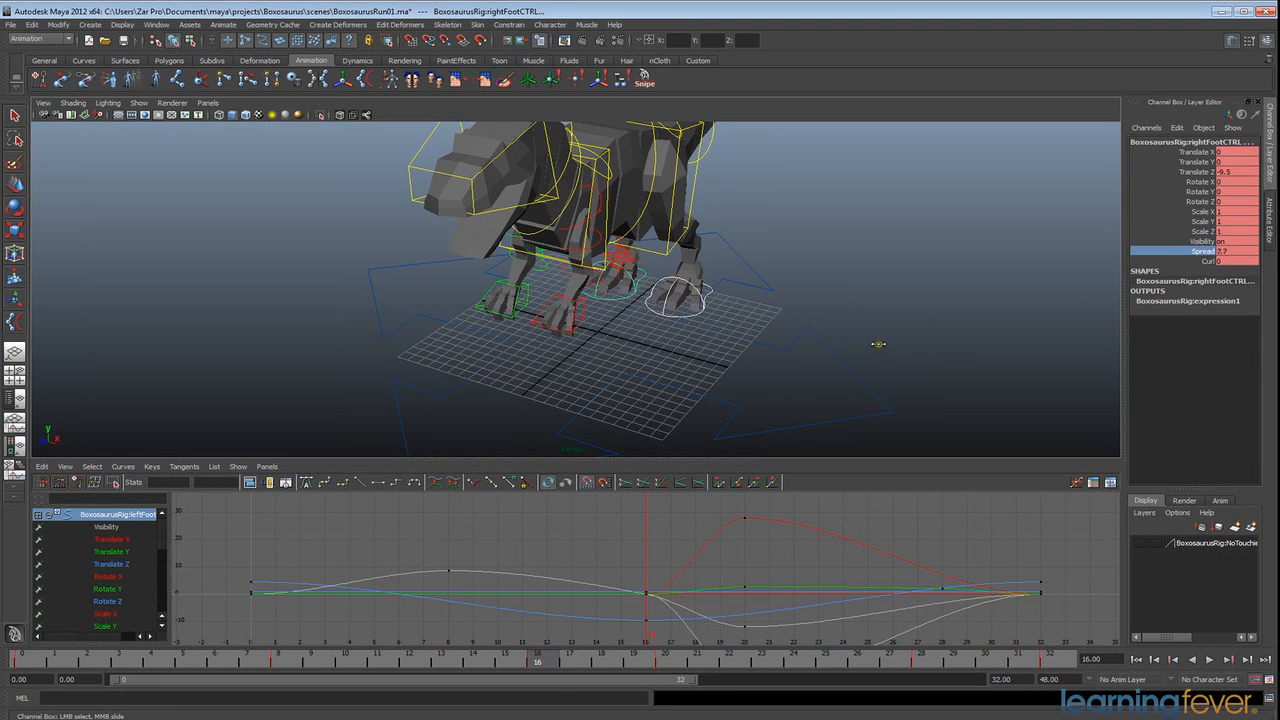
Step: Play back the cycle, examine the toe spread up close and from the side, and stop playback
{"action": "left_click", "coordinate": [1205, 662]}
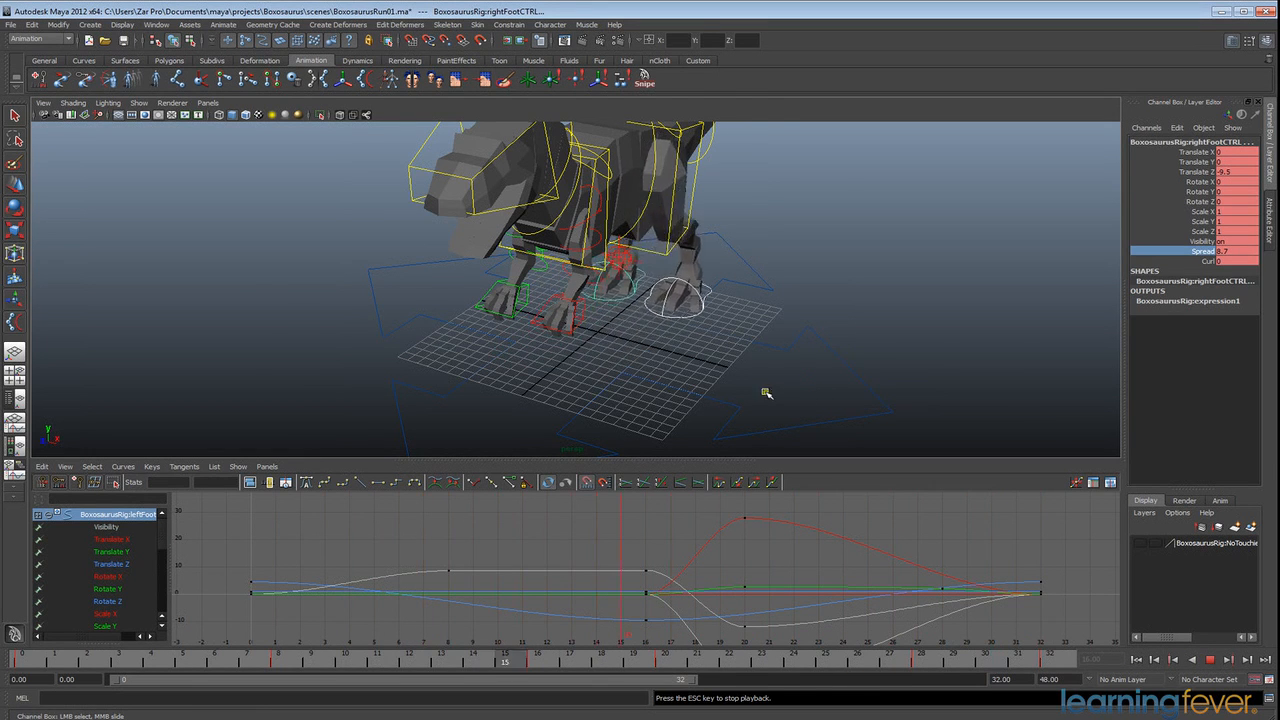
{"action": "scroll", "coordinate": [760, 397], "scroll_direction": "up", "scroll_amount": 3}
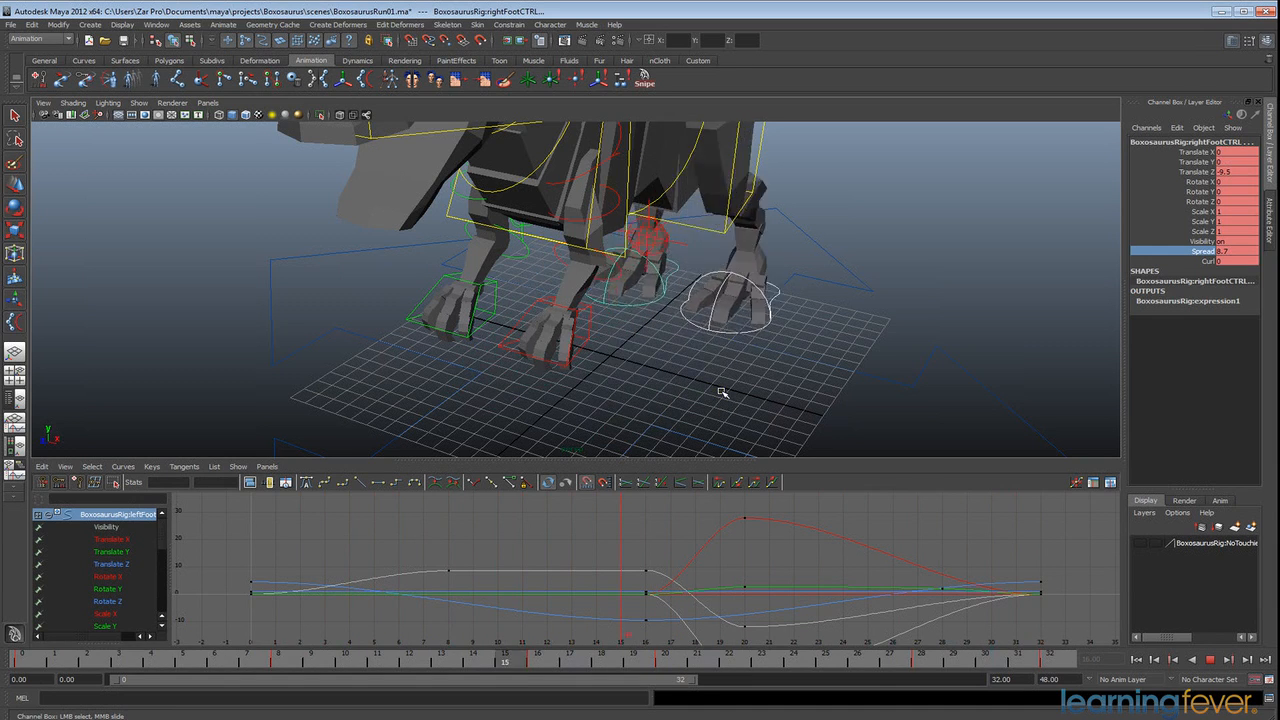
{"action": "left_click_drag", "start_coordinate": [857, 349], "coordinate": [791, 267], "text": "alt"}
{"action": "middle_click_drag", "start_coordinate": [733, 234], "coordinate": [777, 345], "text": "alt"}
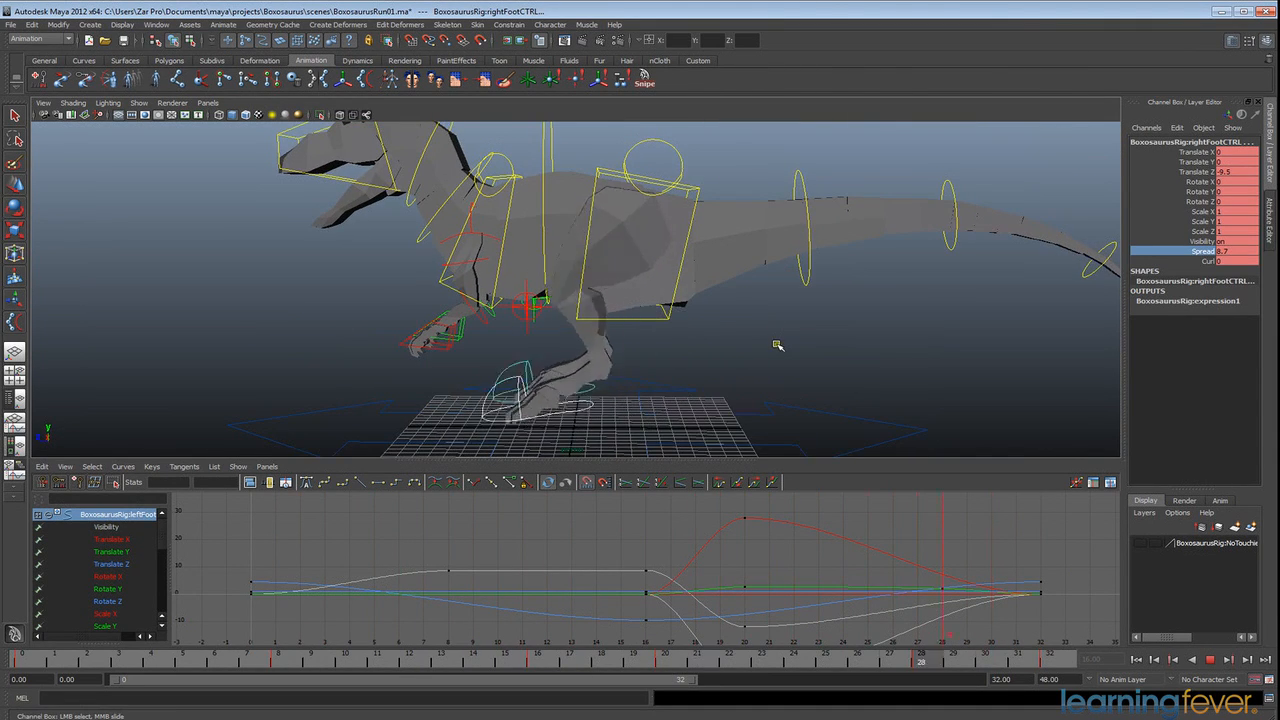
{"action": "left_click", "coordinate": [1210, 660]}
Step: Set all animation curves of both foot controls to cycle before their first key and after their last key
{"action": "right_click_drag", "start_coordinate": [940, 560], "coordinate": [848, 560], "text": "alt"}
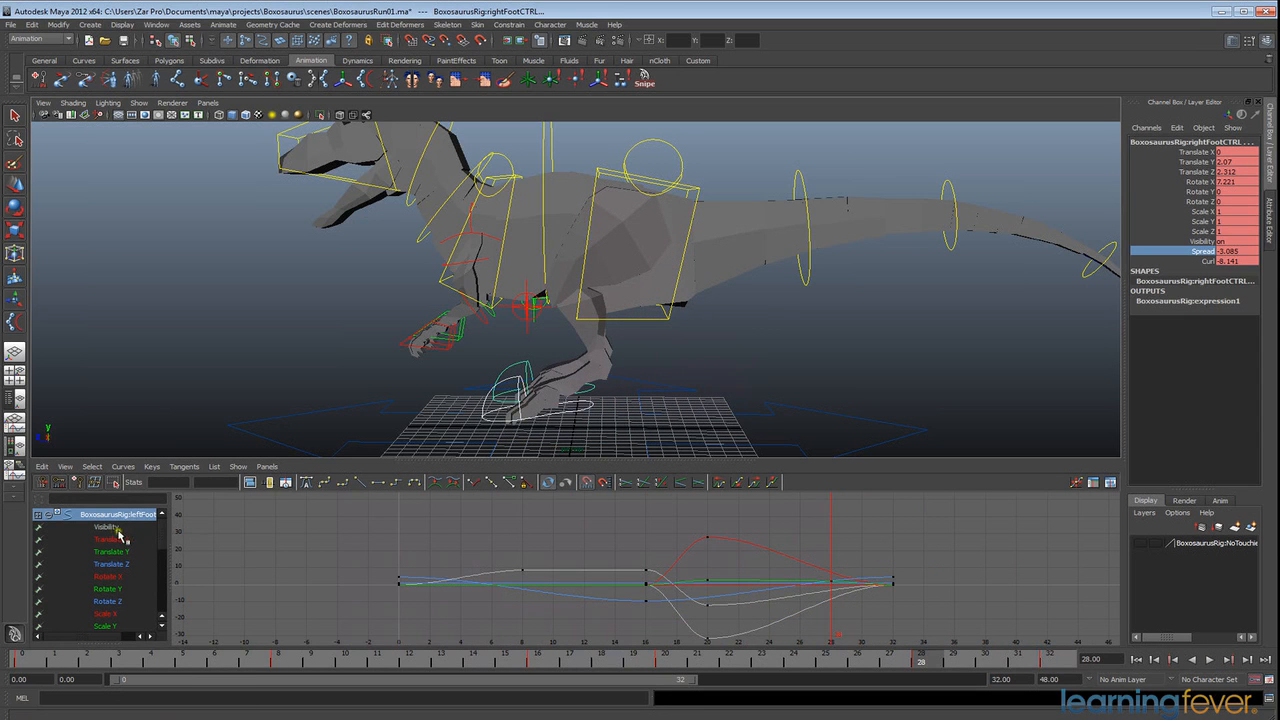
{"action": "key", "text": "e"}
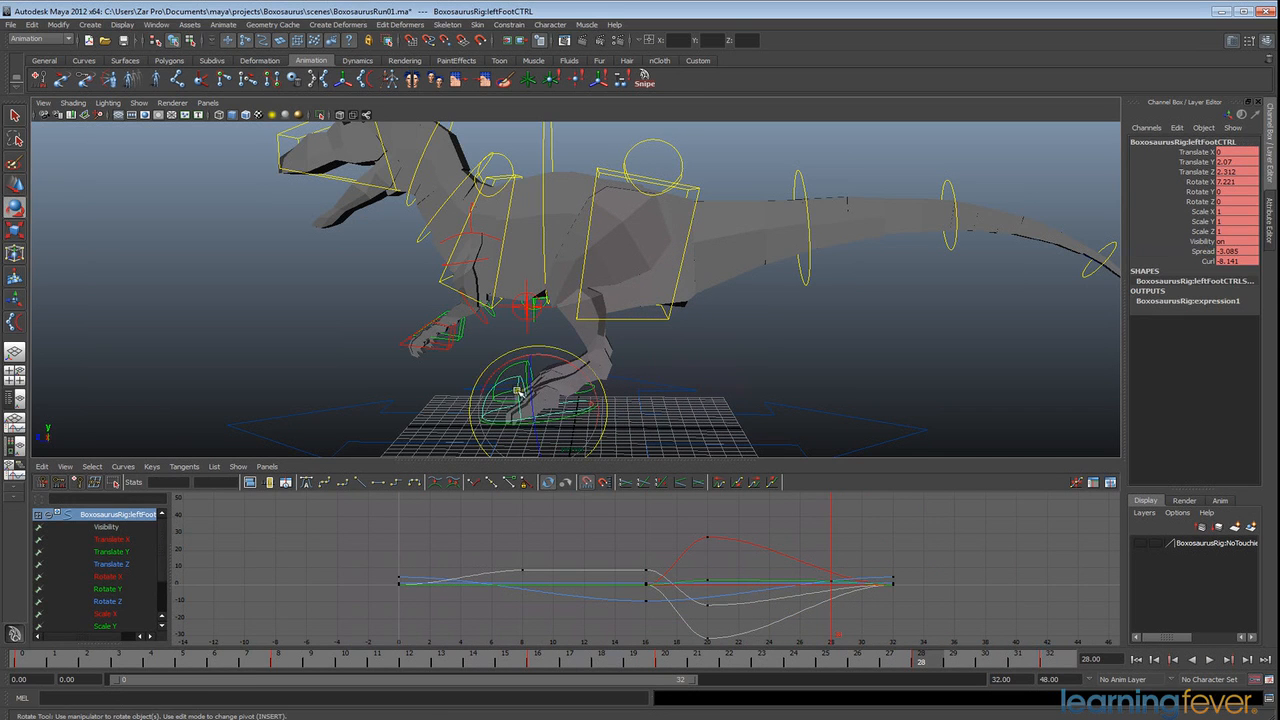
{"action": "left_click", "coordinate": [741, 352]}
{"action": "left_click", "coordinate": [524, 370]}
{"action": "key", "text": "w"}
{"action": "left_click", "coordinate": [527, 362], "text": "shift"}
{"action": "left_click_drag", "start_coordinate": [943, 515], "coordinate": [375, 661]}
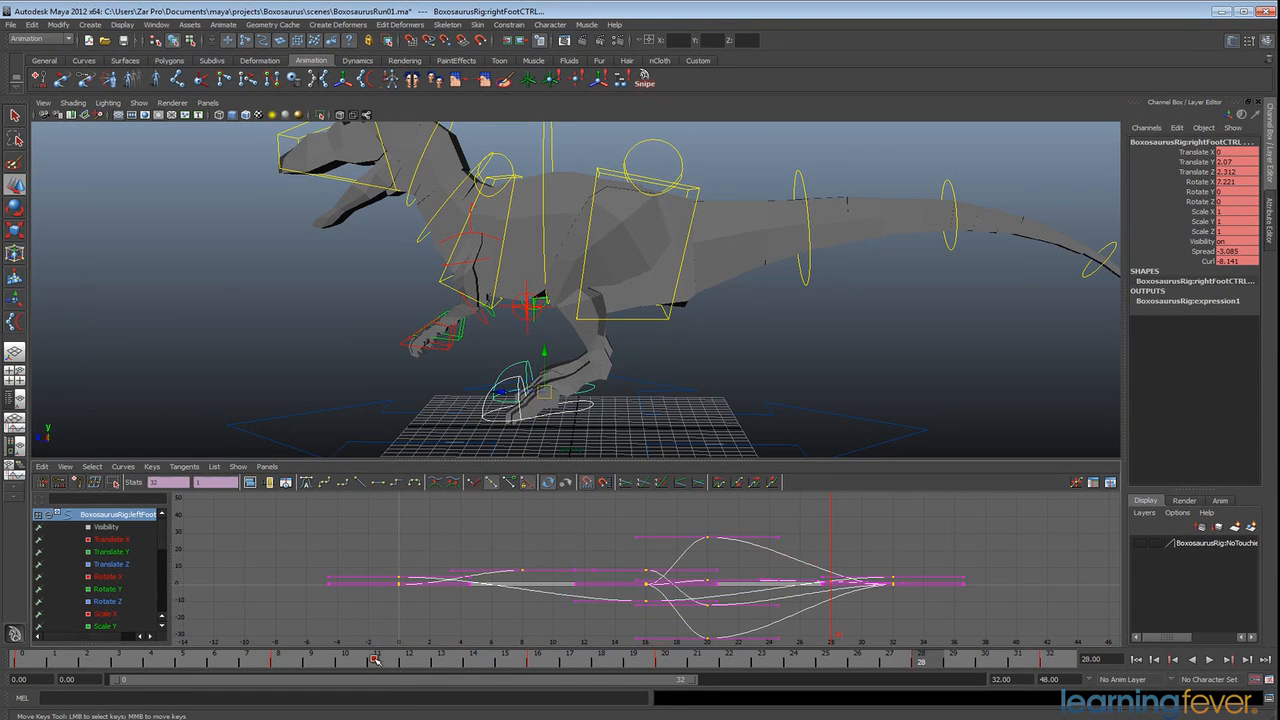
{"action": "left_click", "coordinate": [756, 484]}
{"action": "left_click", "coordinate": [756, 484]}
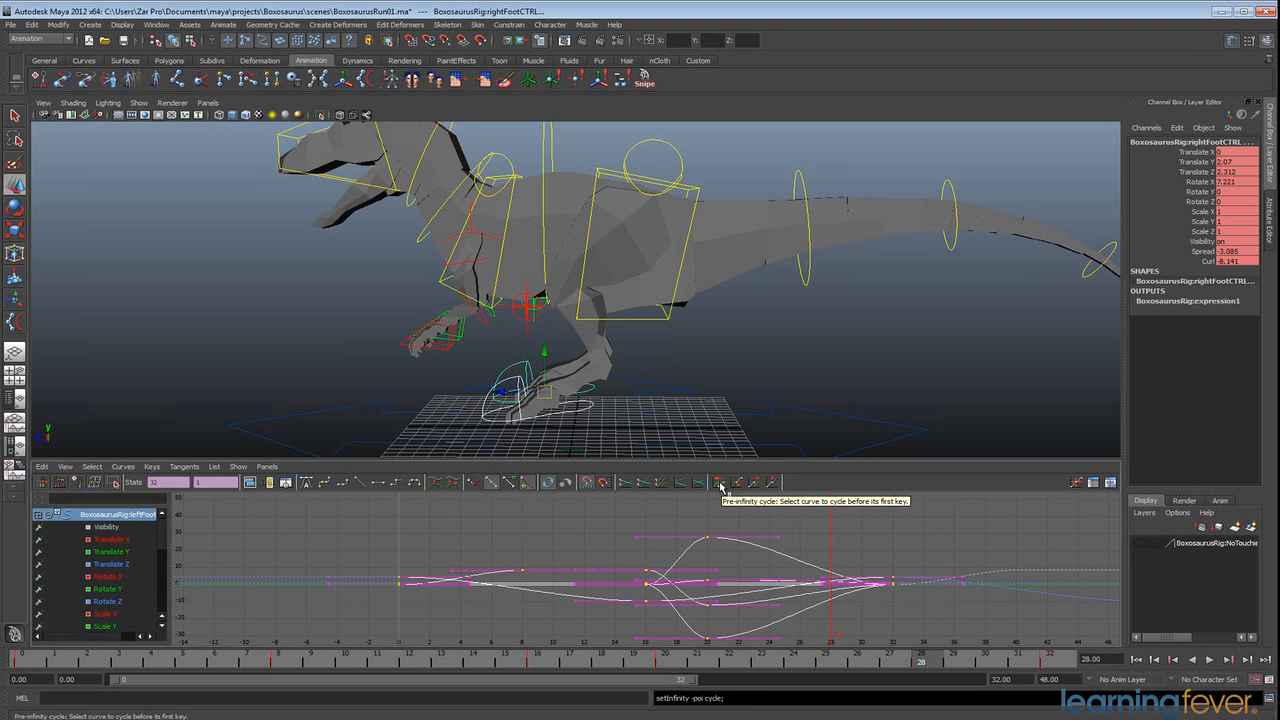
{"action": "left_click", "coordinate": [720, 484]}
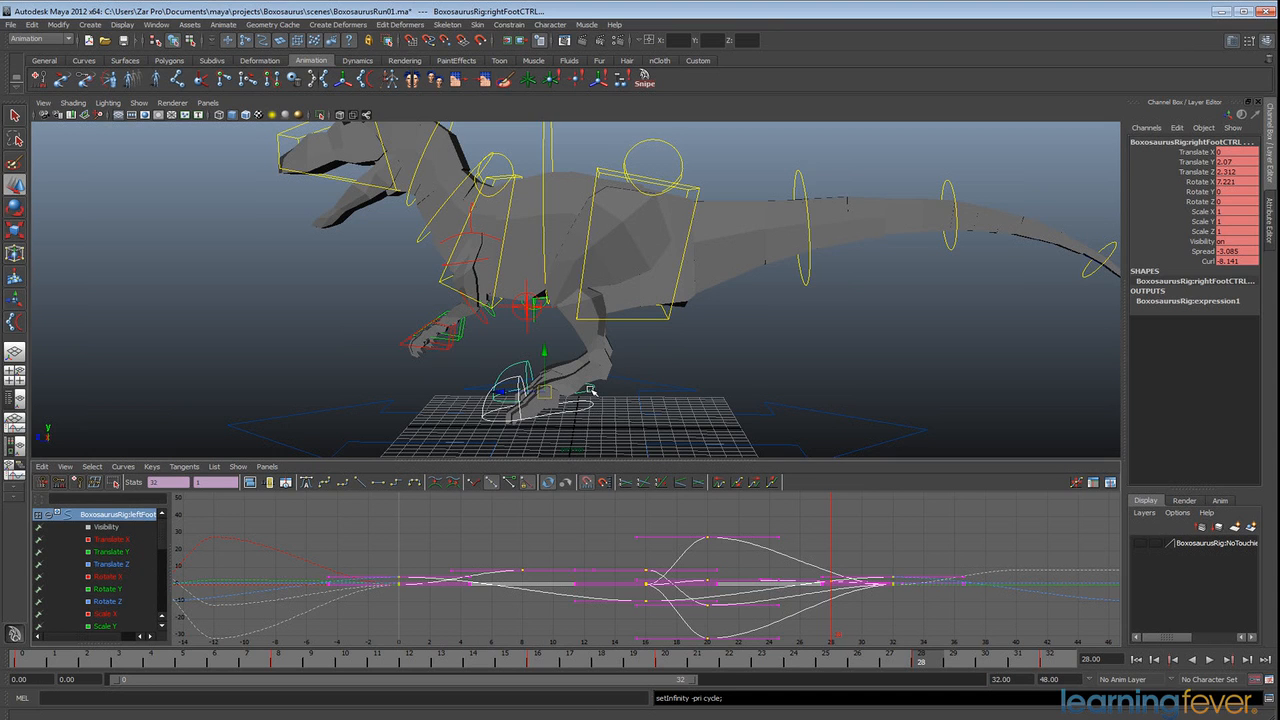
Step: Try shifting all of the right foot control's keys 16 frames later, and play back the cycle from frame 0
{"action": "left_click", "coordinate": [591, 390]}
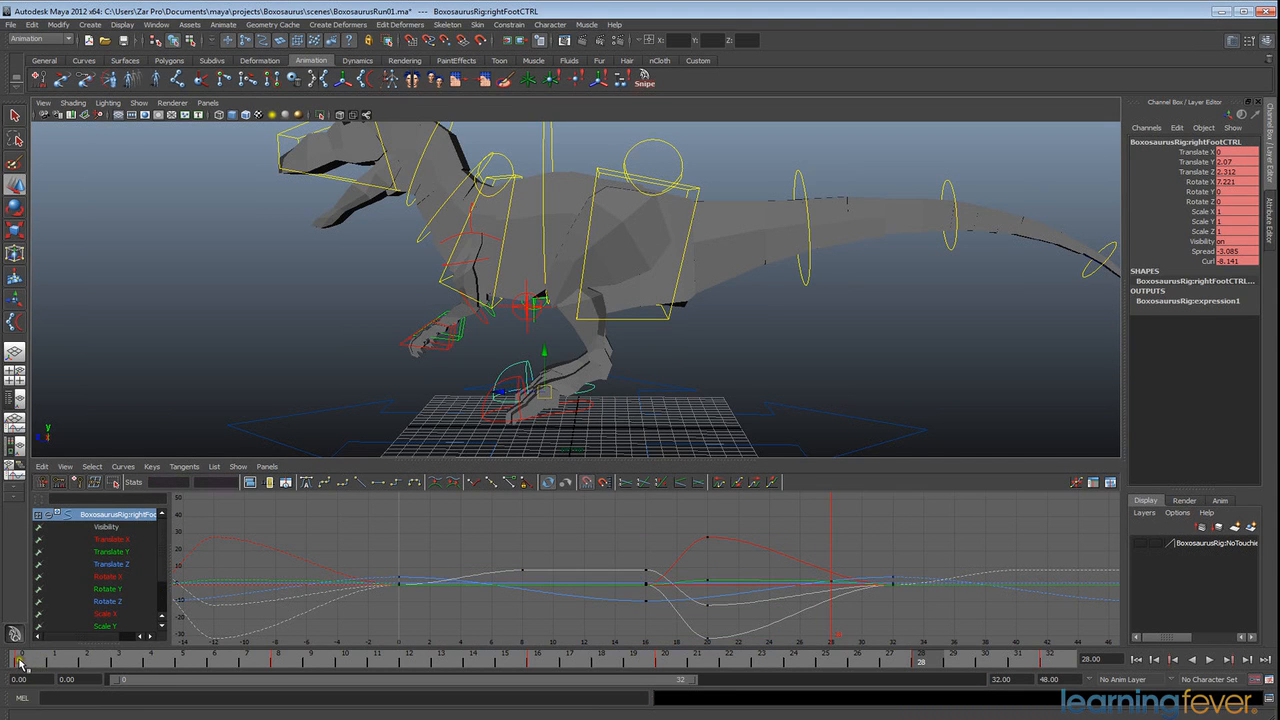
{"action": "left_click_drag", "start_coordinate": [20, 663], "coordinate": [1057, 660], "text": "shift"}
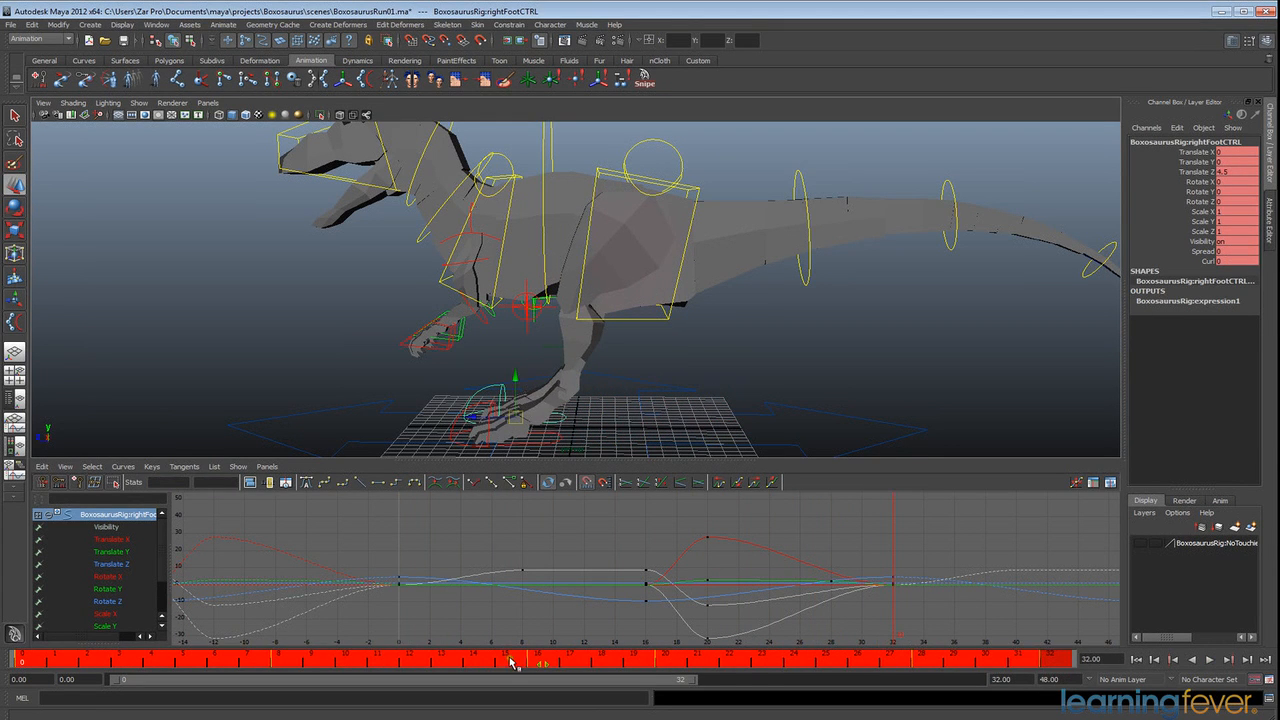
{"action": "left_click_drag", "start_coordinate": [540, 668], "coordinate": [1048, 677]}
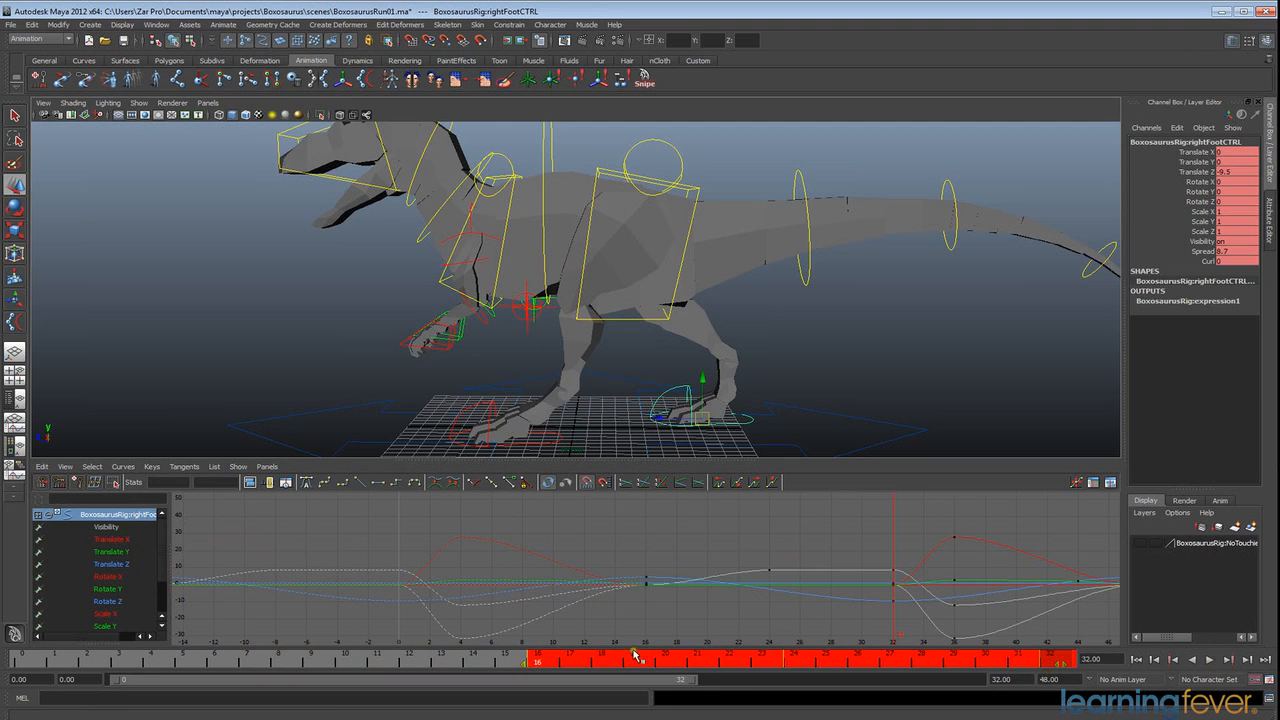
{"action": "left_click", "coordinate": [17, 658]}
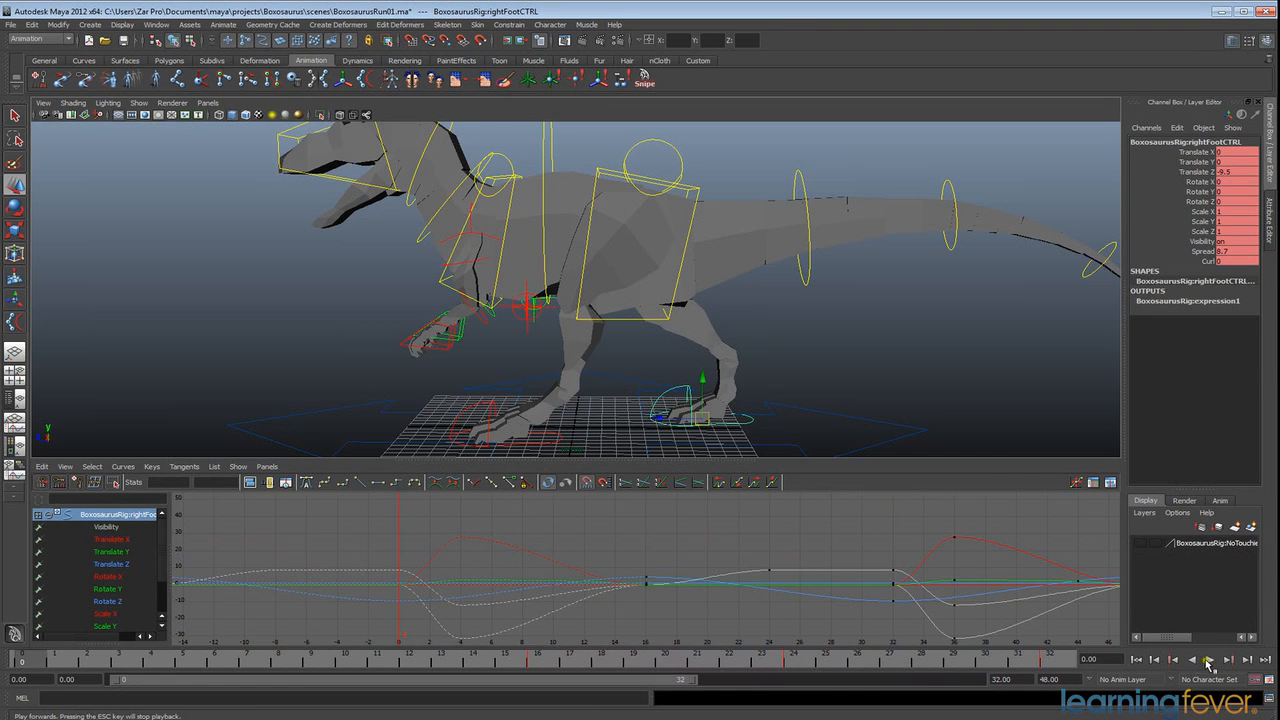
{"action": "left_click", "coordinate": [1208, 661]}
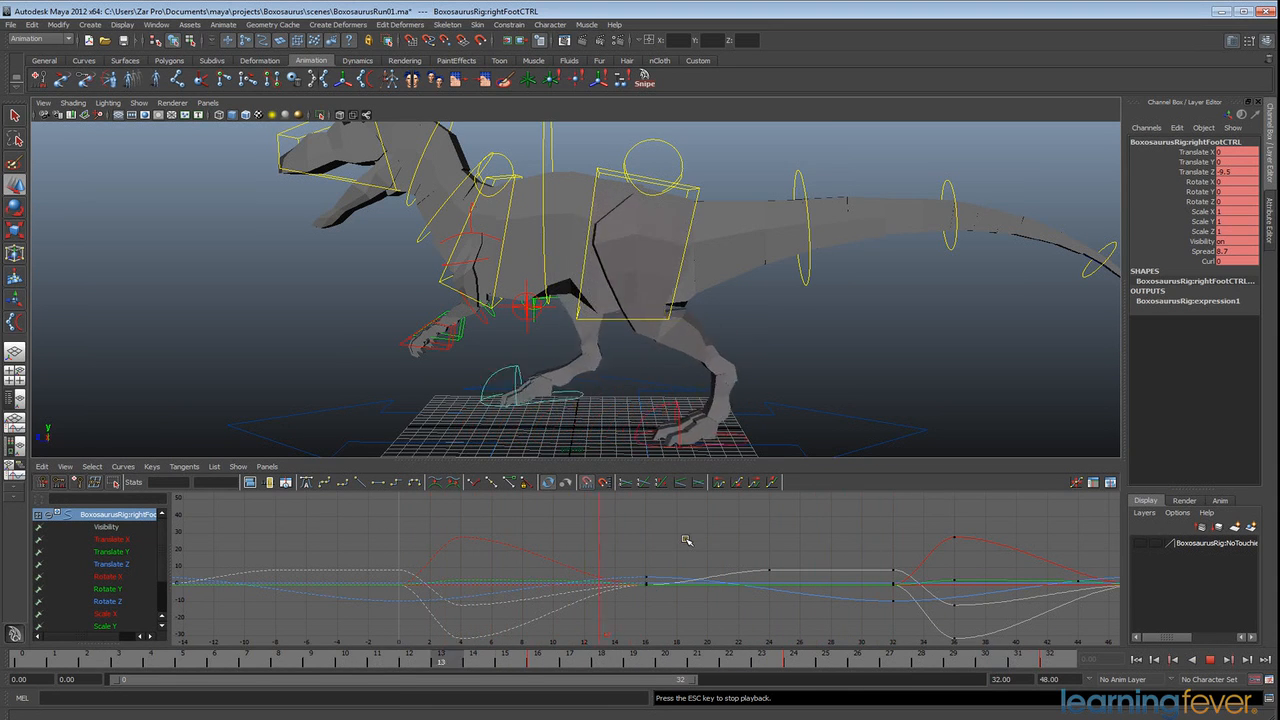
Step: Stop playback and undo the 16-frame shift of the right foot control's keys
{"action": "key", "text": "Escape"}
{"action": "key", "text": "z"}
{"action": "key", "text": "z"}
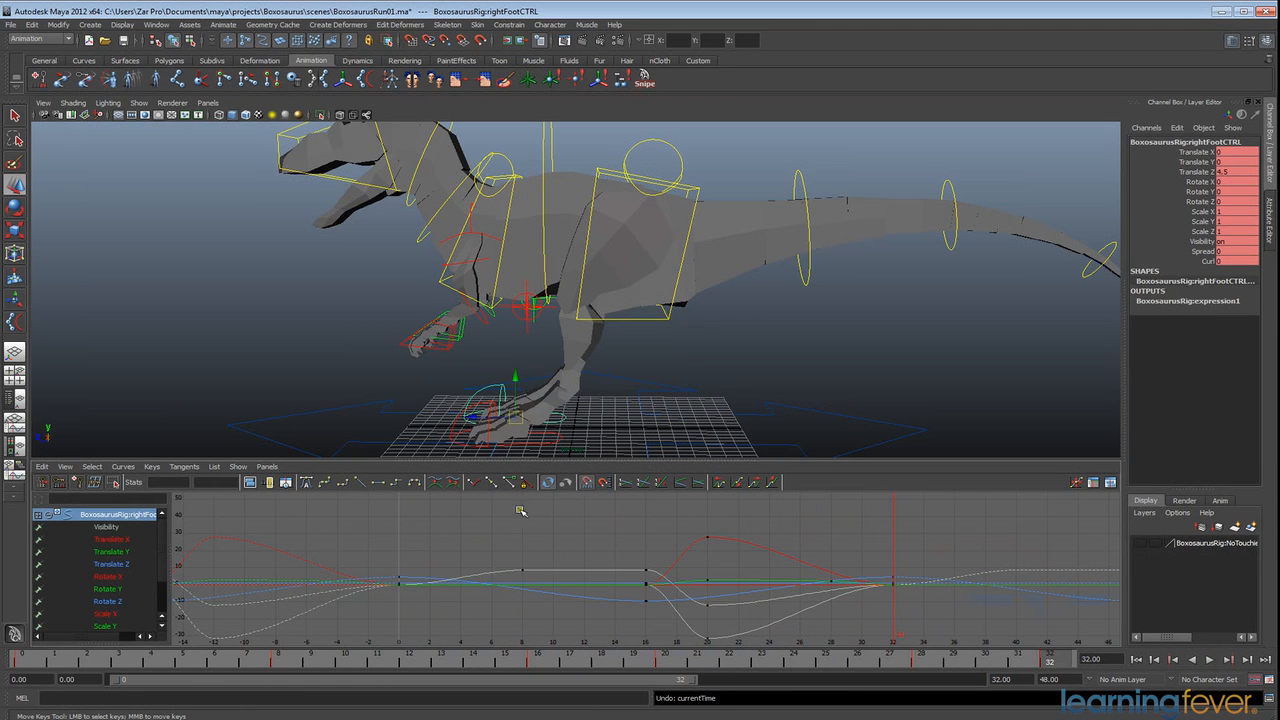
Step: Key the hip control in its default pose at frames 0, 32 and 16
{"action": "left_click", "coordinate": [652, 318]}
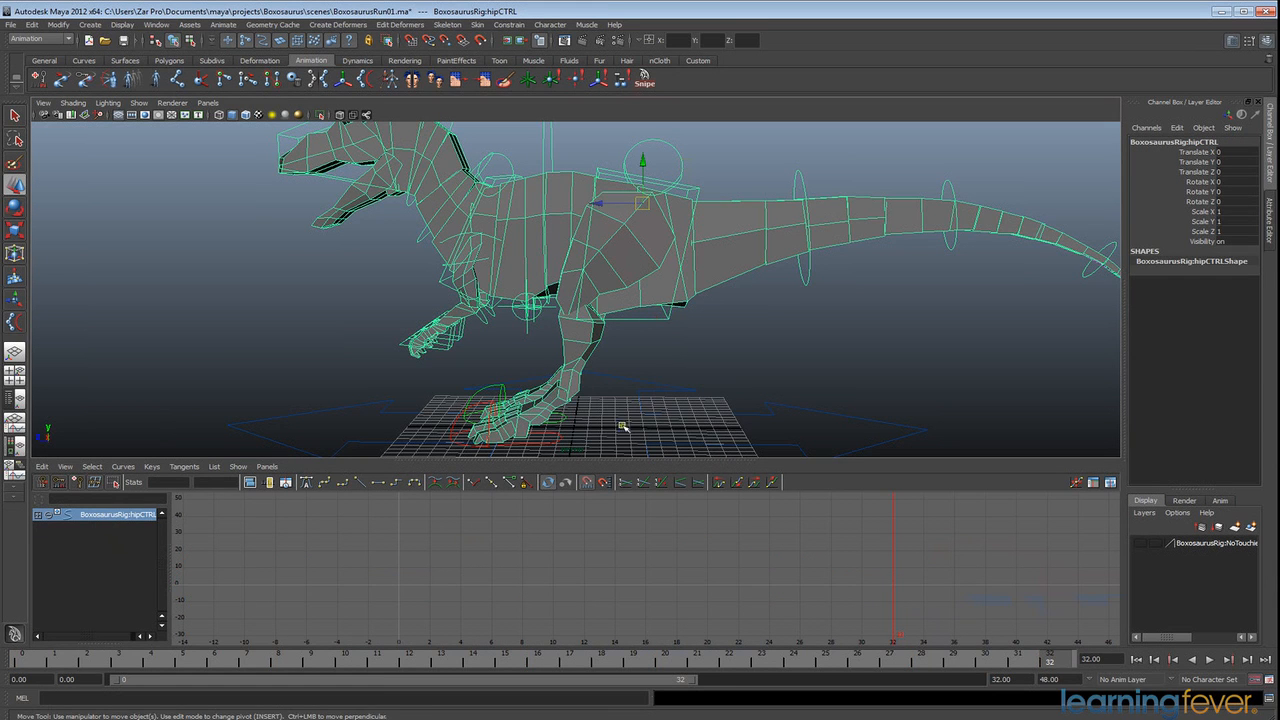
{"action": "middle_click_drag", "start_coordinate": [719, 308], "coordinate": [648, 318], "text": "alt"}
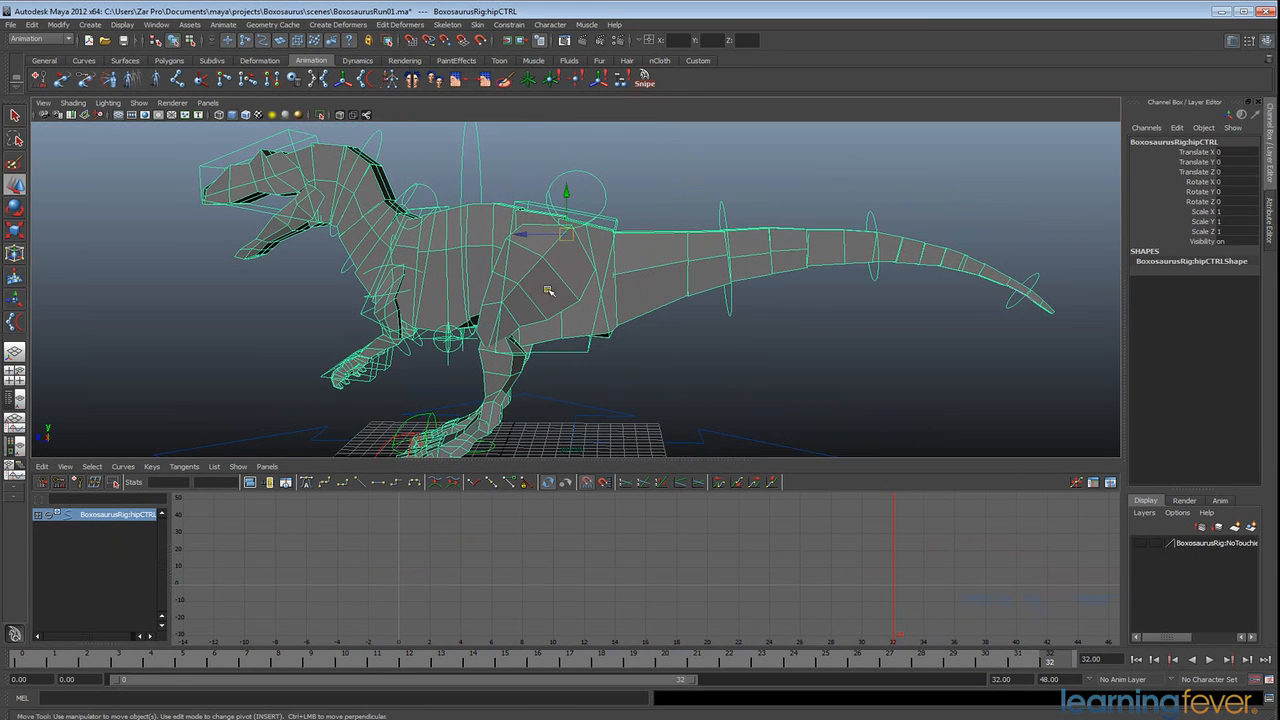
{"action": "left_click", "coordinate": [31, 662]}
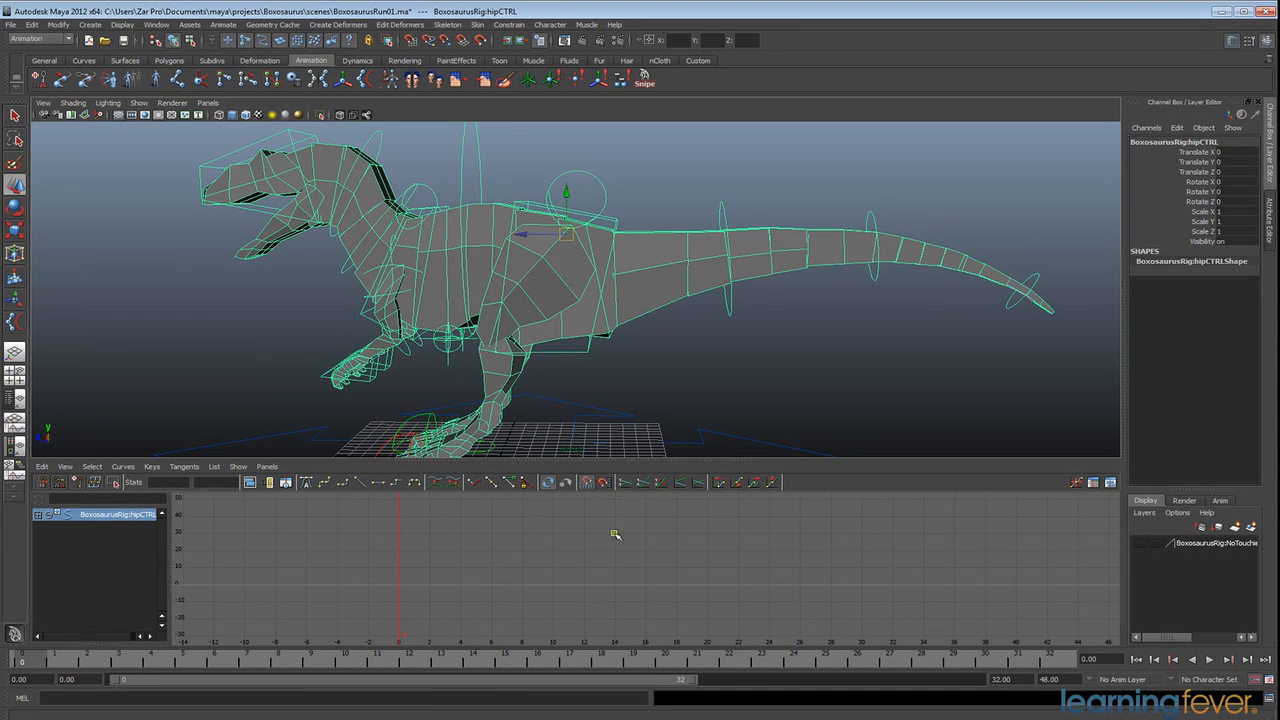
{"action": "key", "text": "s"}
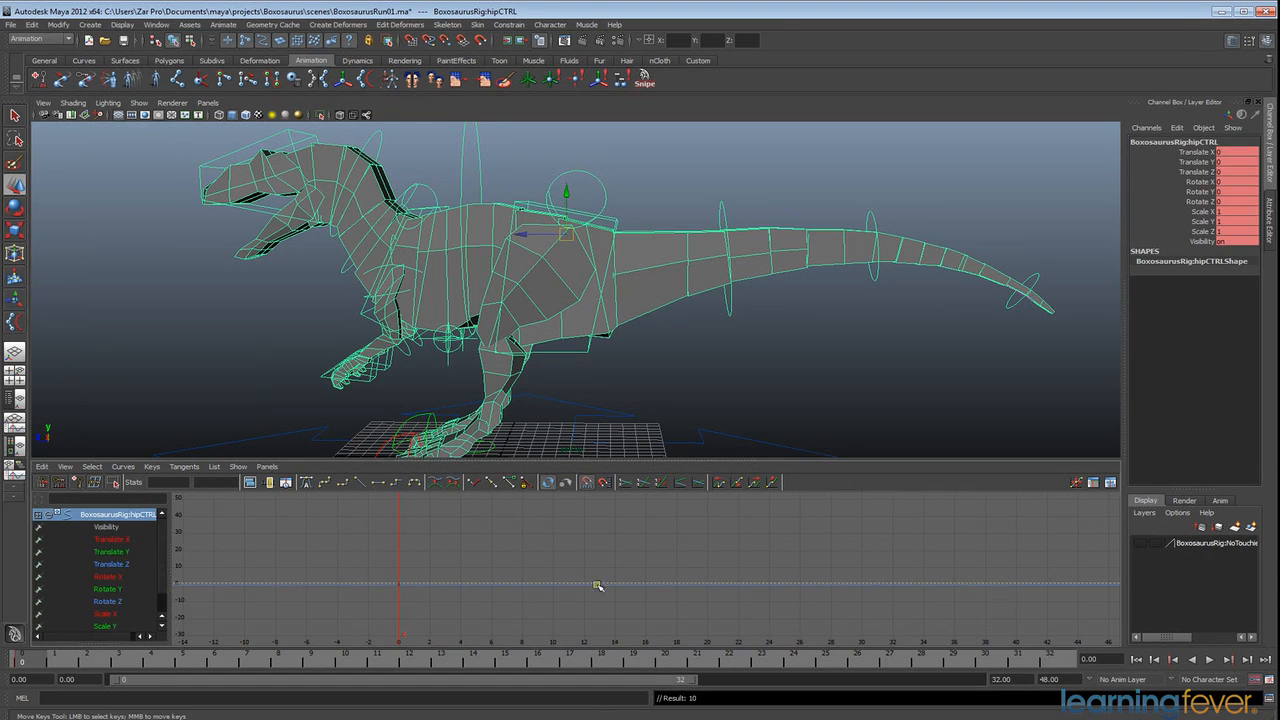
{"action": "left_click", "coordinate": [1058, 662]}
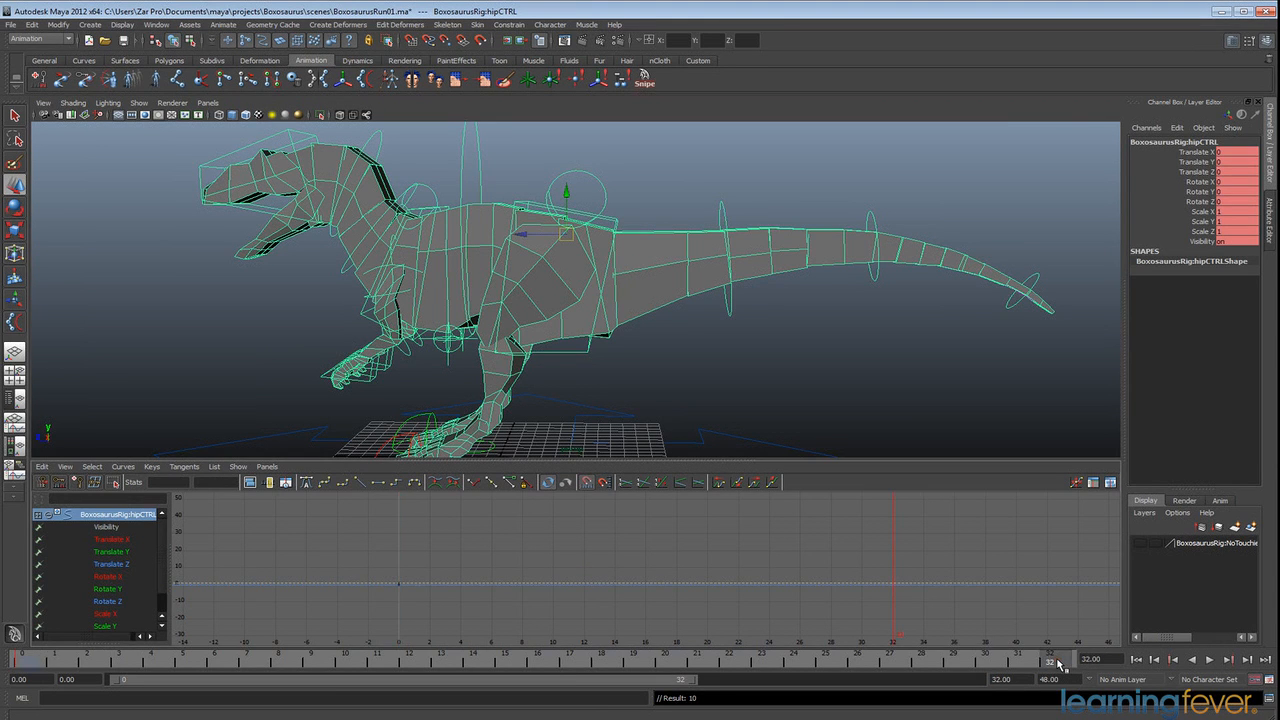
{"action": "key", "text": "s"}
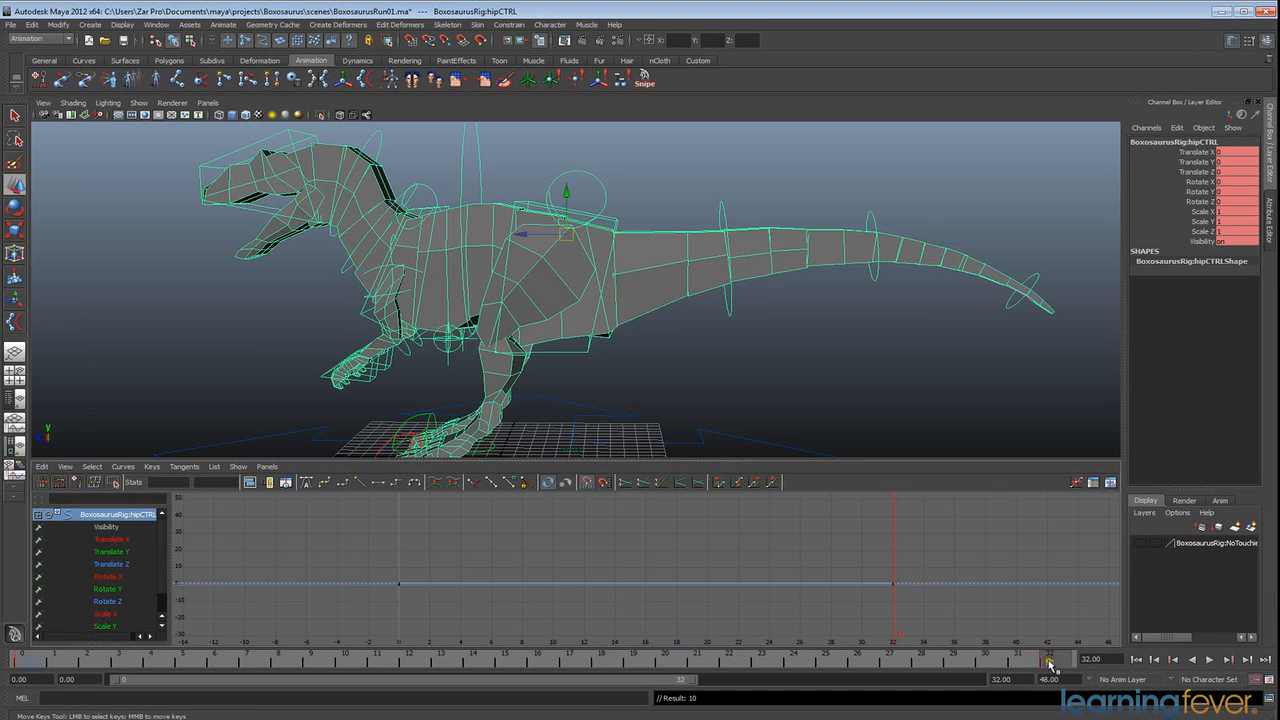
{"action": "left_click", "coordinate": [533, 663]}
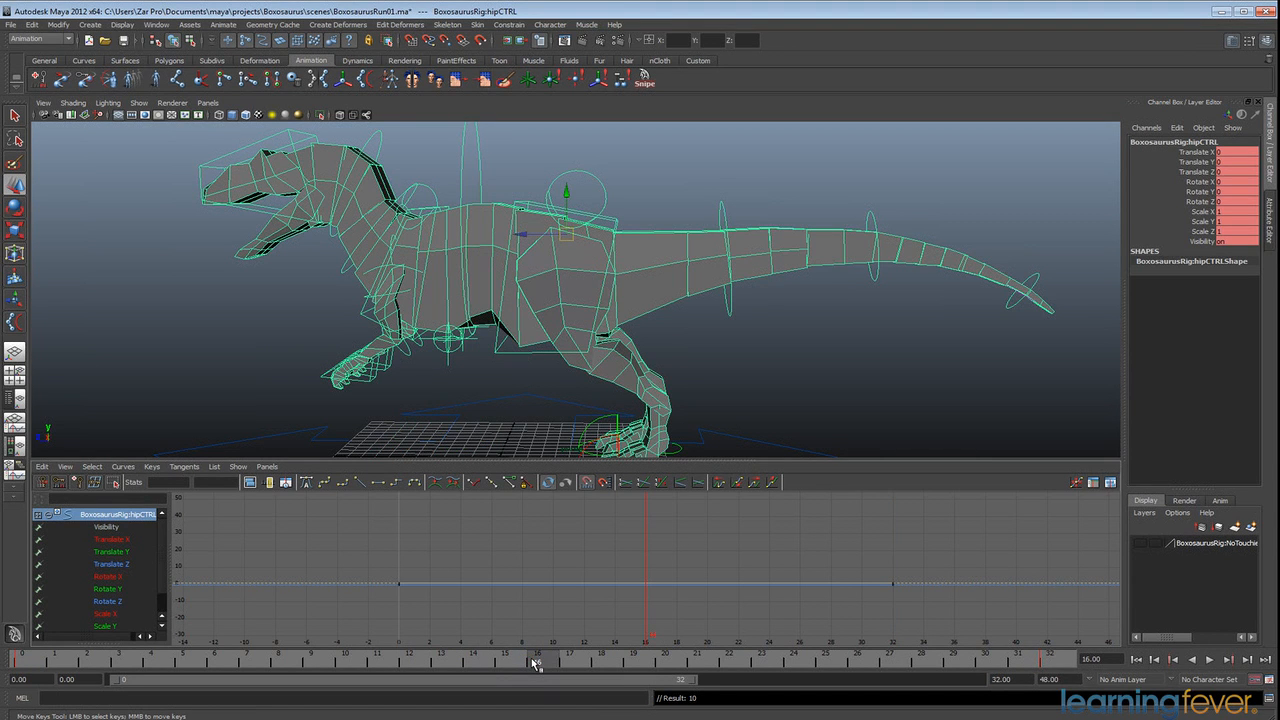
{"action": "left_click", "coordinate": [1045, 662]}
{"action": "left_click", "coordinate": [533, 662]}
Step: Raise the hip control at frames 8 and 24, setting its Translate Y to 0.7 on both frames
{"action": "left_click_drag", "start_coordinate": [527, 665], "coordinate": [231, 668]}
{"action": "left_click", "coordinate": [282, 661]}
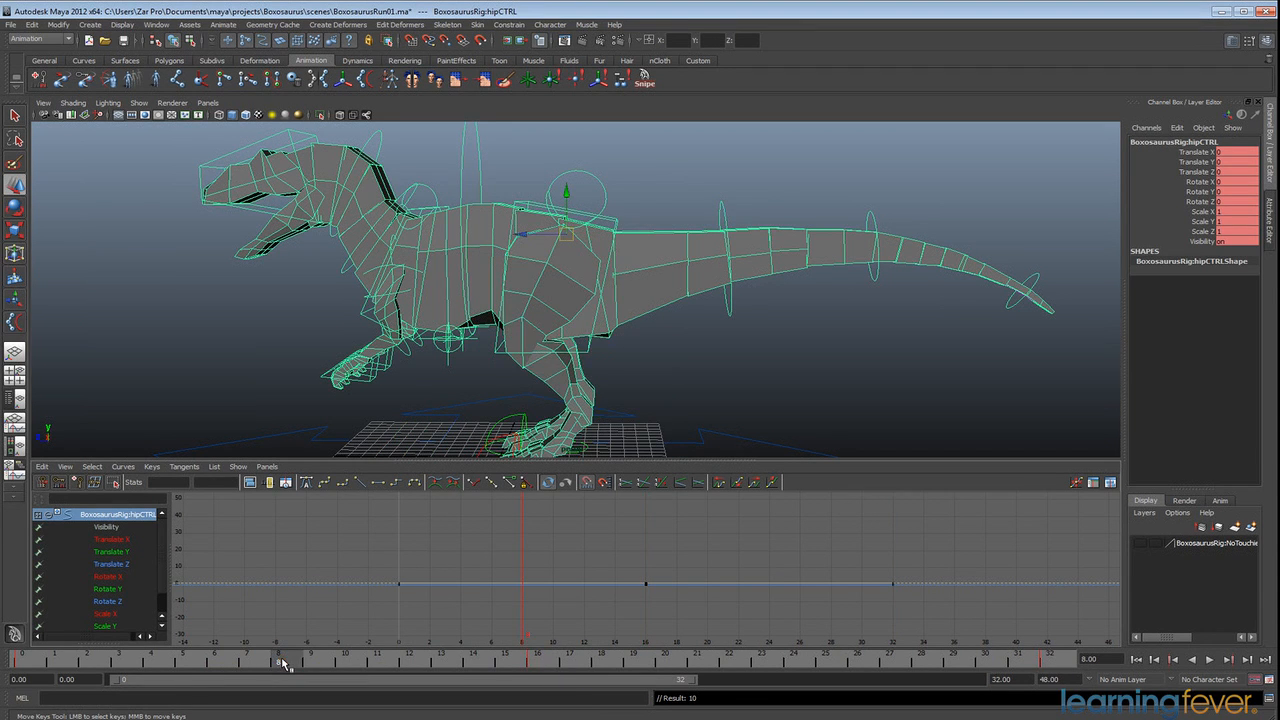
{"action": "mouse_move", "coordinate": [357, 671]}
{"action": "left_mouse_down"}
{"action": "mouse_move", "coordinate": [306, 669]}
{"action": "mouse_move", "coordinate": [813, 670]}
{"action": "left_mouse_up"}
{"action": "left_click", "coordinate": [796, 666]}
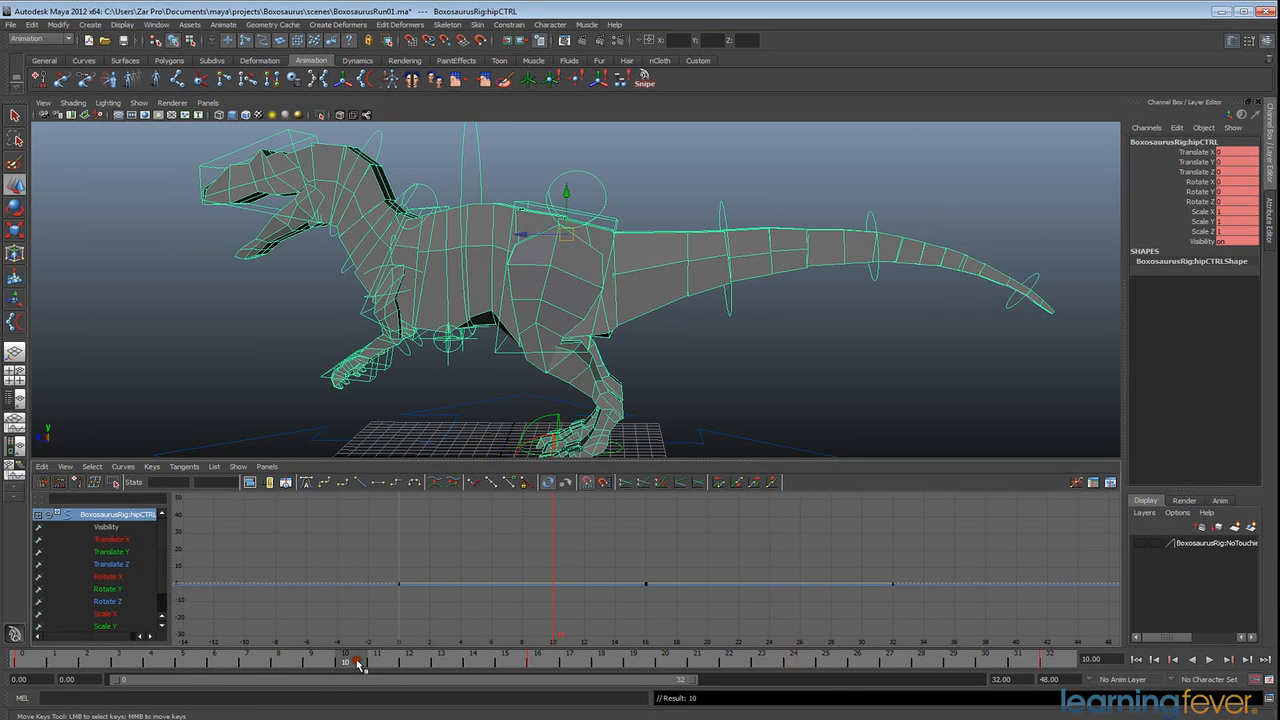
{"action": "left_click", "coordinate": [282, 661]}
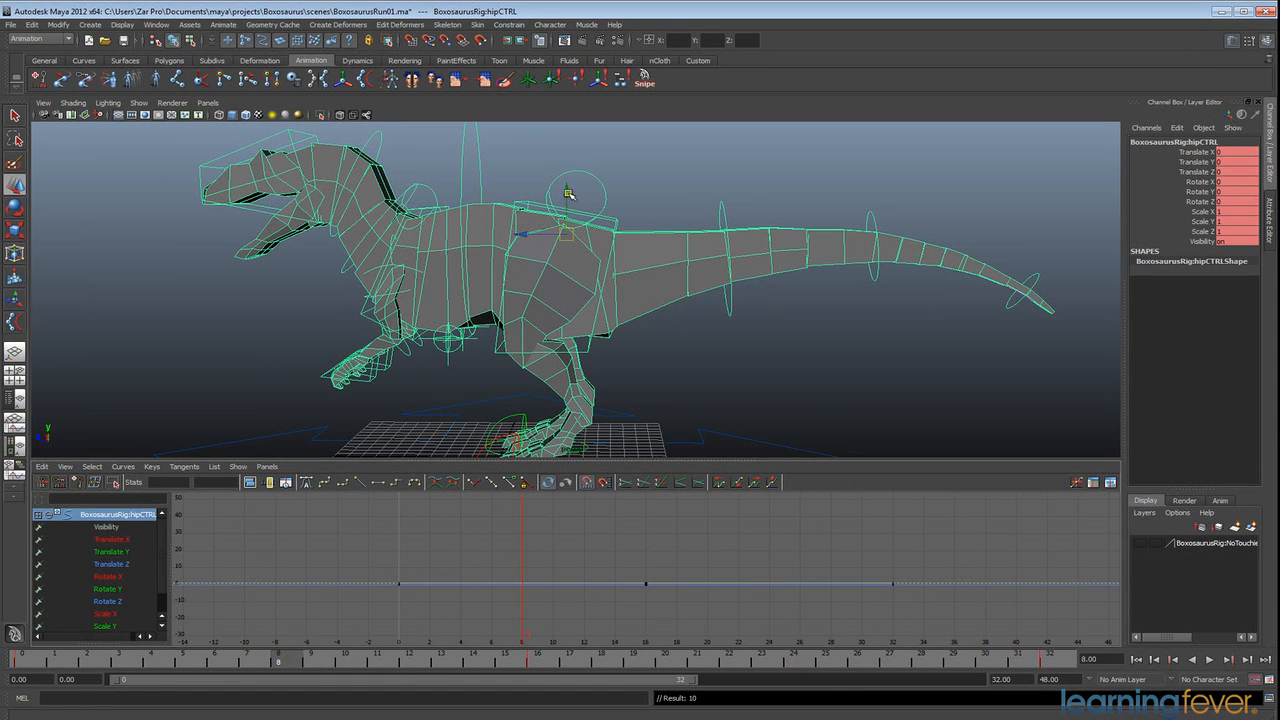
{"action": "mouse_move", "coordinate": [567, 195]}
{"action": "left_mouse_down"}
{"action": "mouse_move", "coordinate": [577, 207]}
{"action": "mouse_move", "coordinate": [572, 190]}
{"action": "left_mouse_up"}
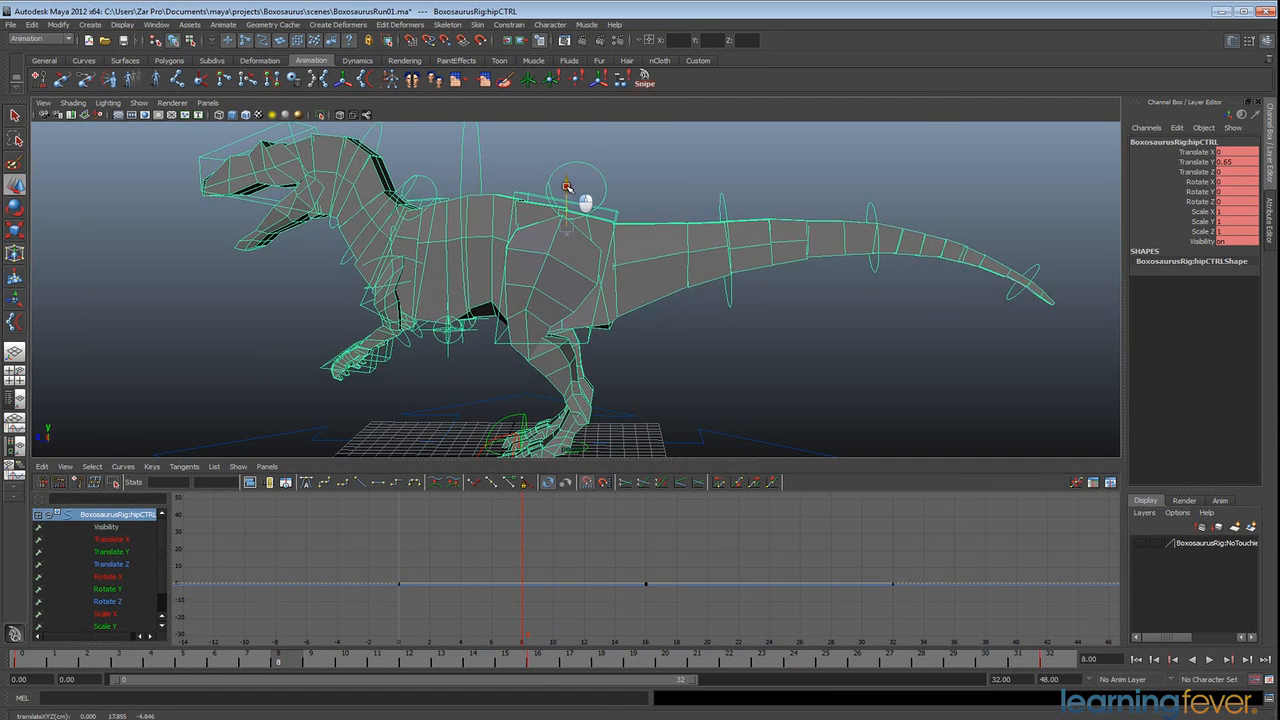
{"action": "left_click", "coordinate": [1238, 162]}
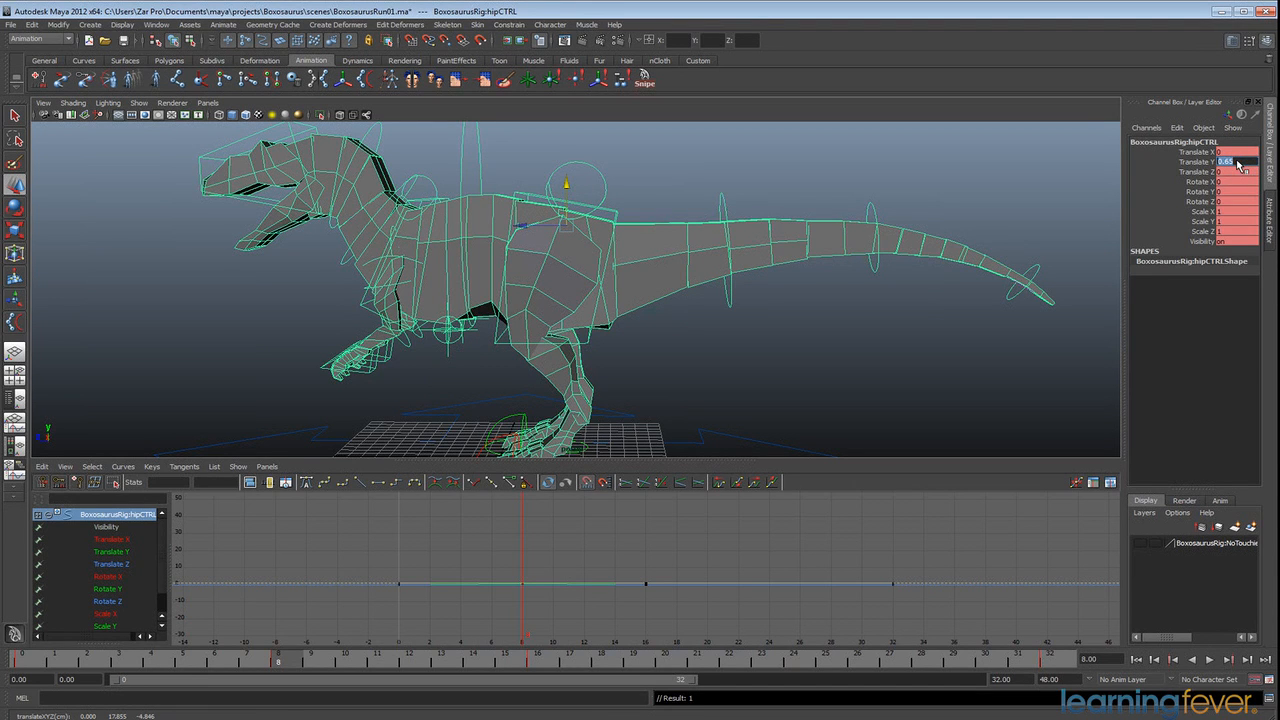
{"action": "key", "text": "Return"}
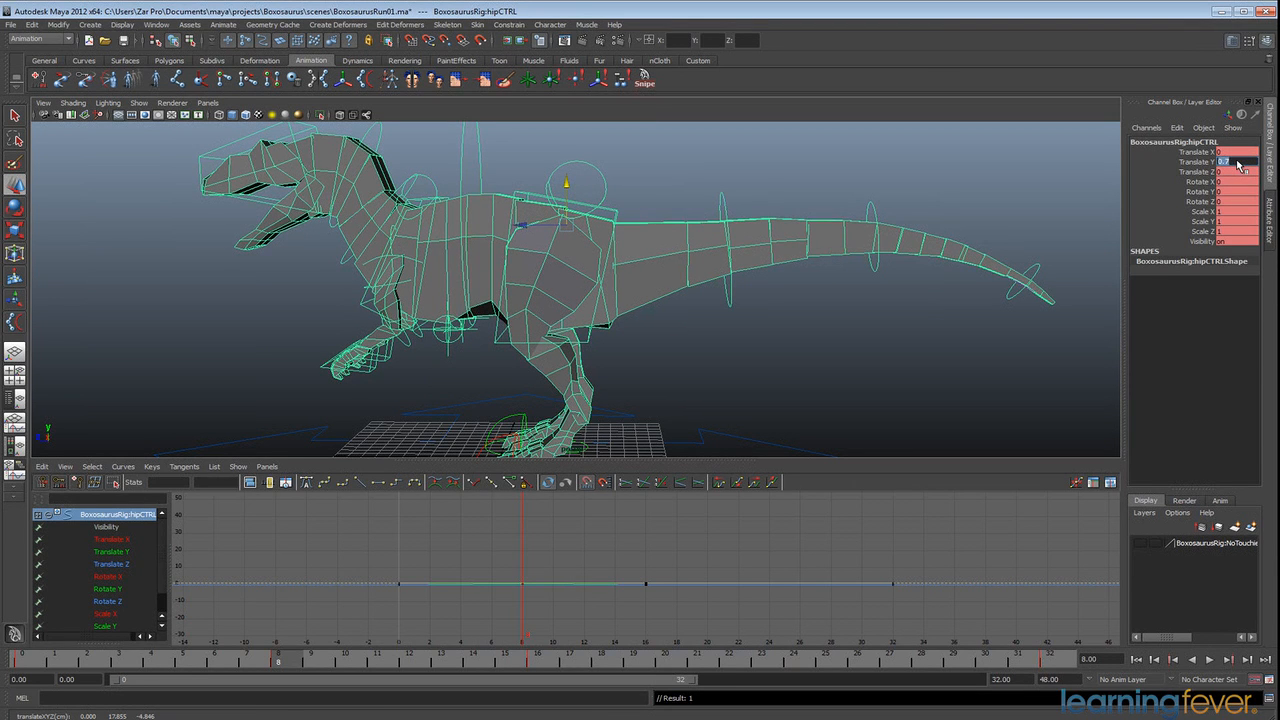
{"action": "left_click", "coordinate": [794, 663]}
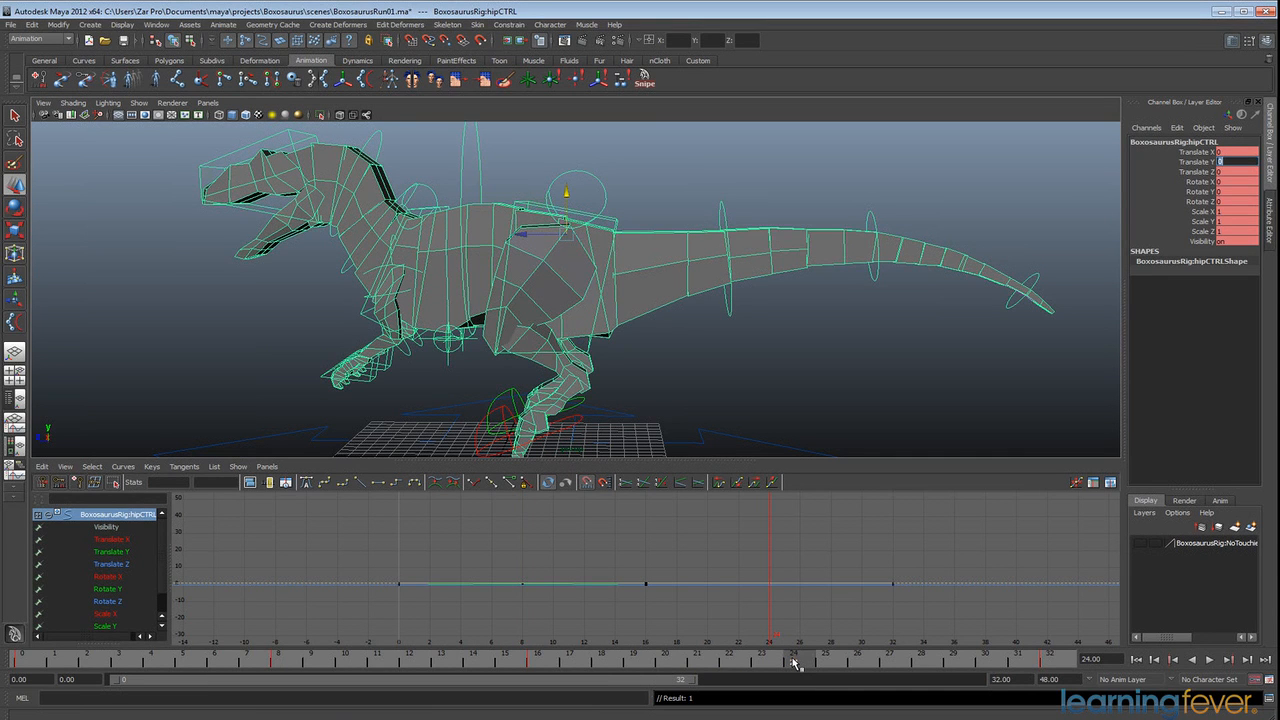
{"action": "type", "text": ".7"}
{"action": "key", "text": "Return"}
Step: Play back the cycle, examine the hip's up-and-down motion from a low side view, and inspect its curves
{"action": "left_click", "coordinate": [1209, 659]}
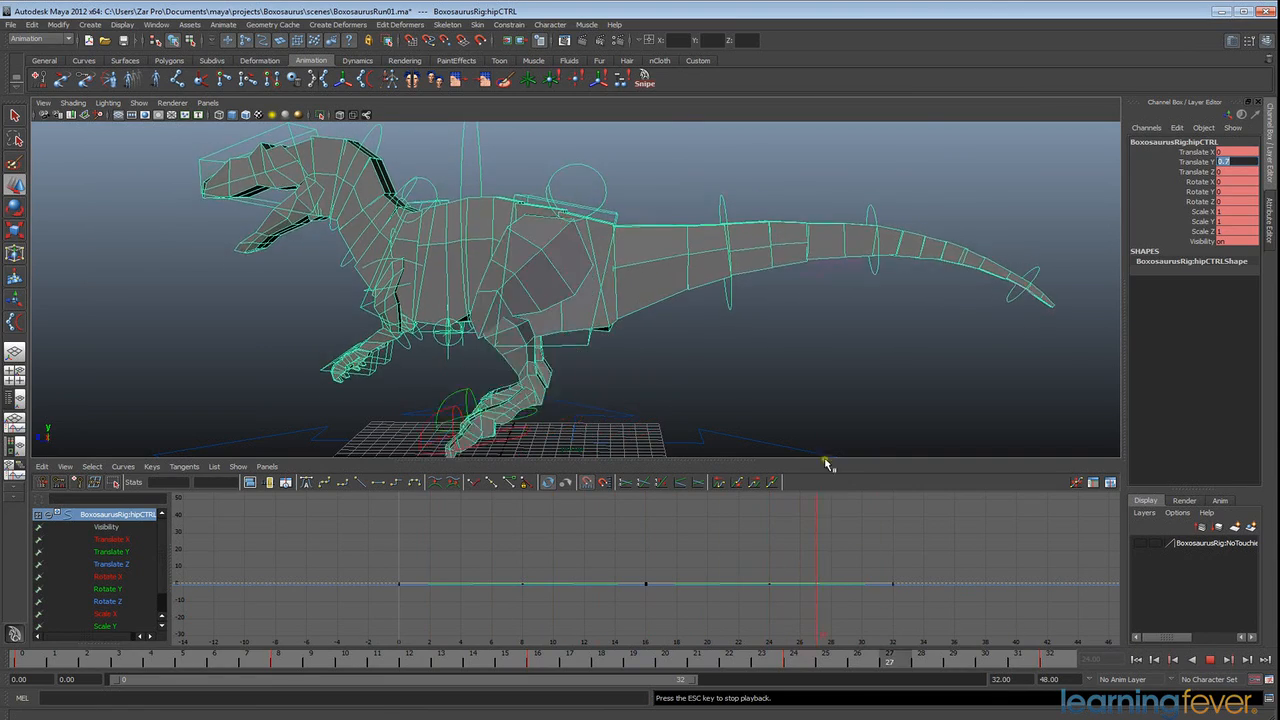
{"action": "scroll", "coordinate": [811, 420], "scroll_direction": "down", "scroll_amount": 3}
{"action": "left_click_drag", "start_coordinate": [706, 402], "coordinate": [640, 380], "text": "alt"}
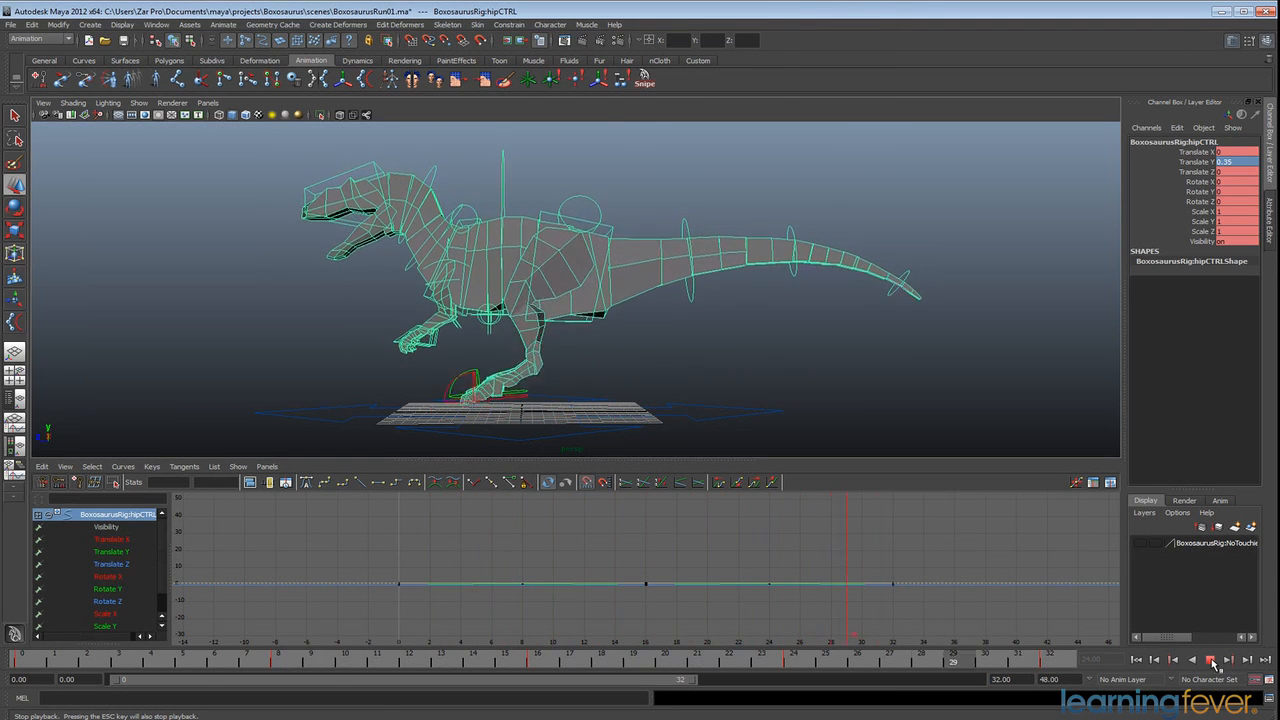
{"action": "left_click", "coordinate": [1213, 662]}
{"action": "scroll", "coordinate": [694, 355], "scroll_direction": "up", "scroll_amount": 3}
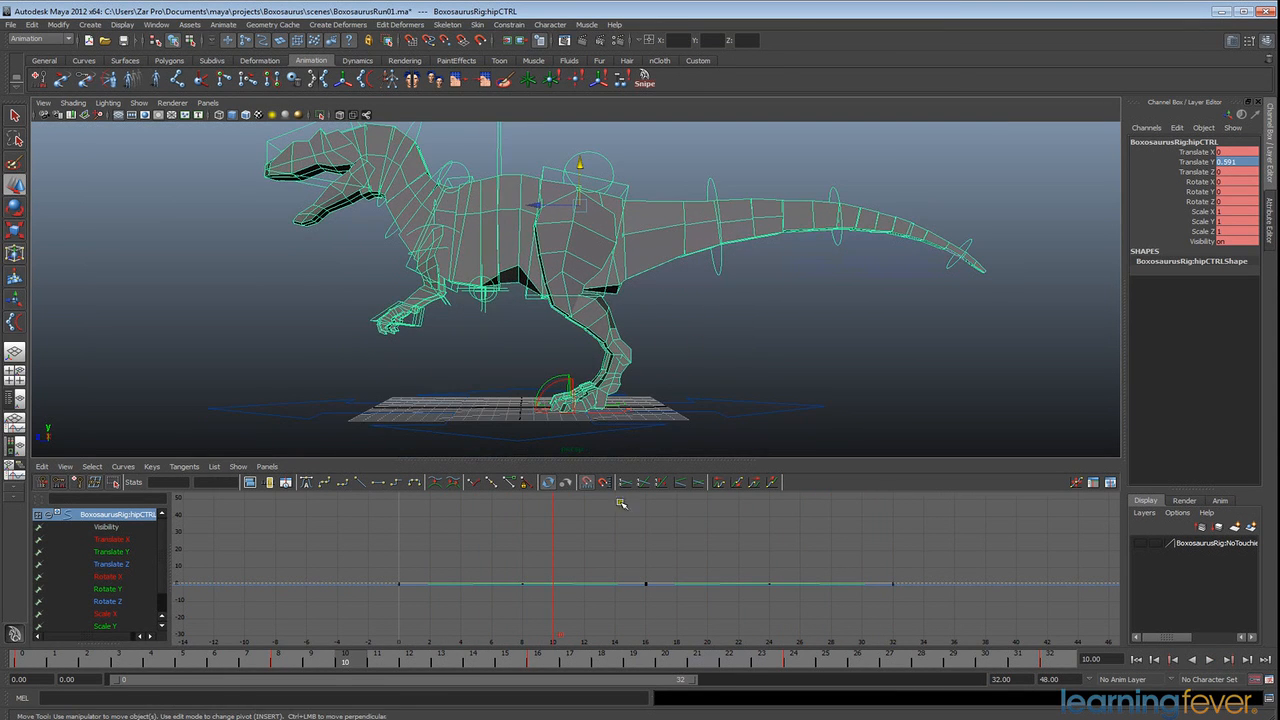
{"action": "key", "text": "f"}
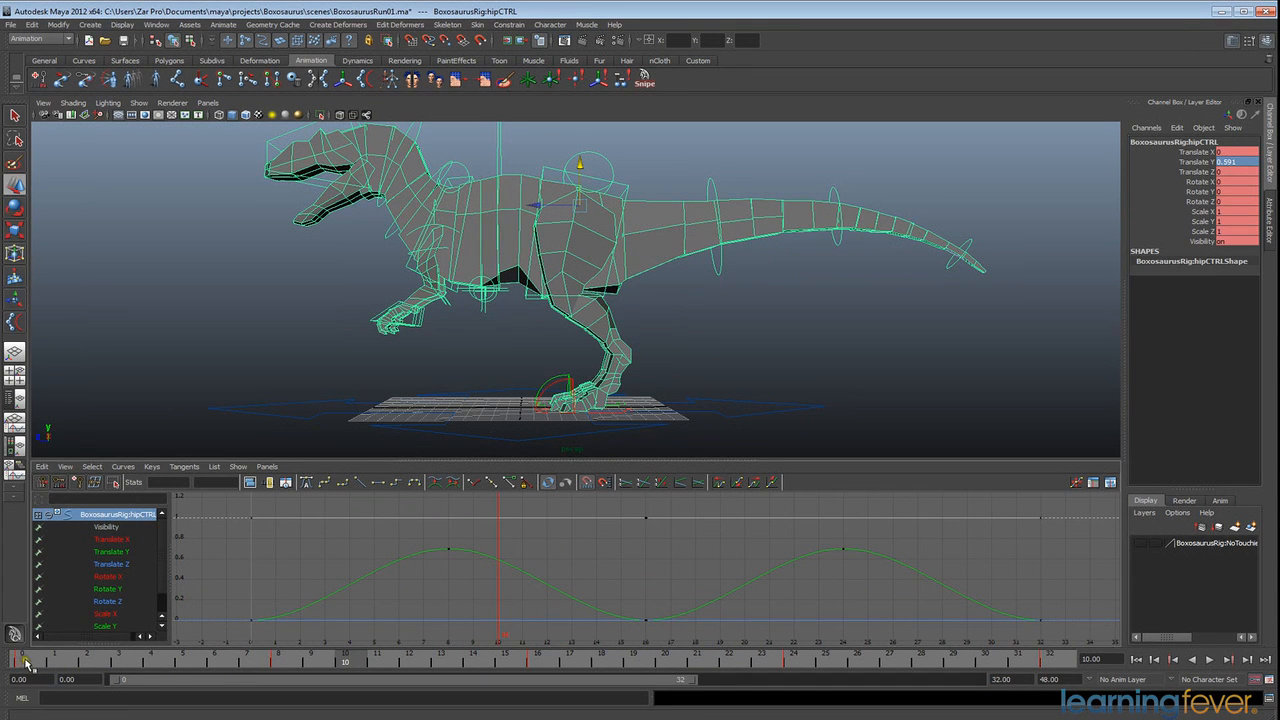
Step: Pitch the hip control head-down at frame 0, keying its Rotate X at 3
{"action": "left_click", "coordinate": [24, 665]}
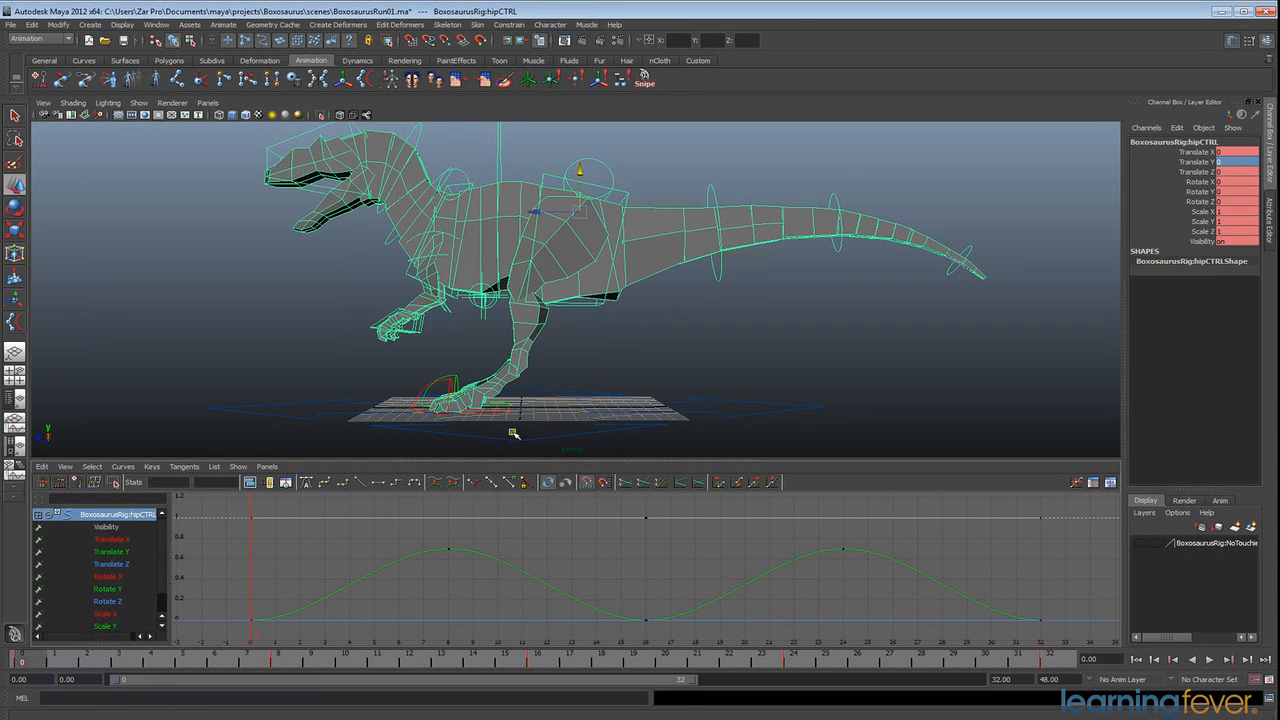
{"action": "key", "text": "e"}
{"action": "left_click_drag", "start_coordinate": [521, 229], "coordinate": [530, 246]}
{"action": "key", "text": "s"}
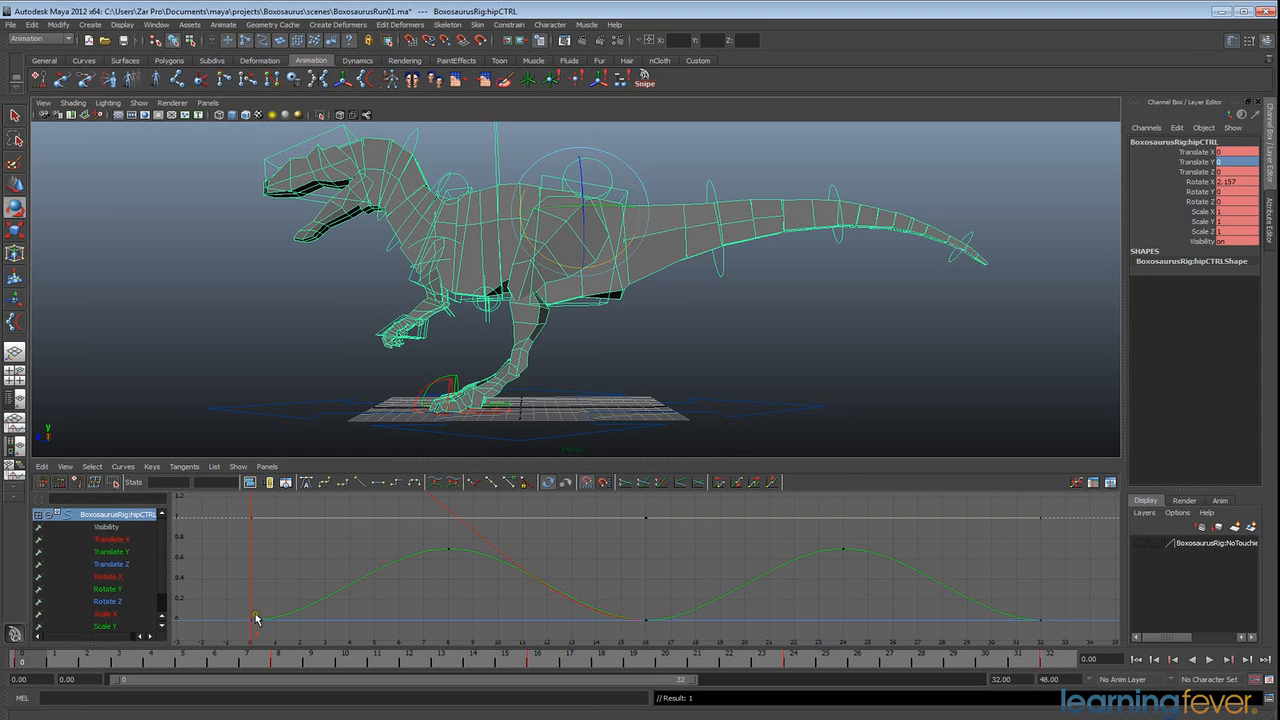
{"action": "scroll", "coordinate": [408, 576], "scroll_direction": "down", "scroll_amount": 2}
{"action": "middle_click_drag", "start_coordinate": [467, 548], "coordinate": [449, 564], "text": "alt"}
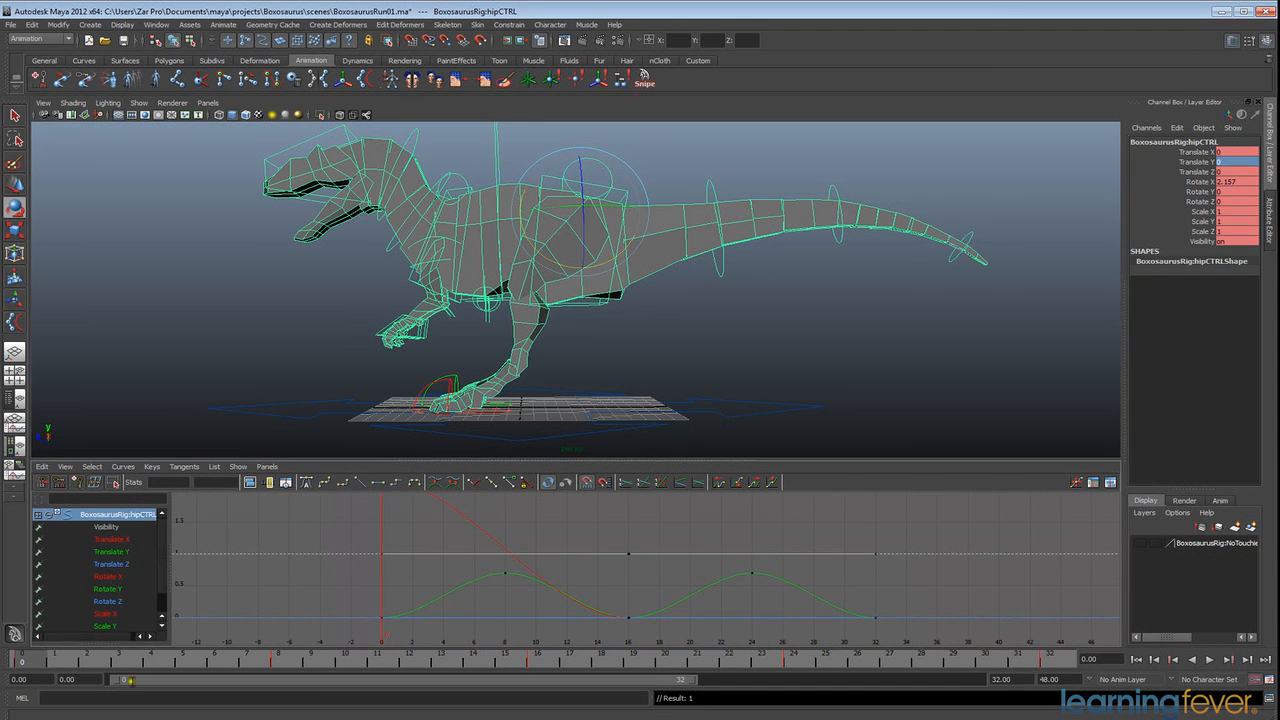
{"action": "double_click", "coordinate": [1240, 183]}
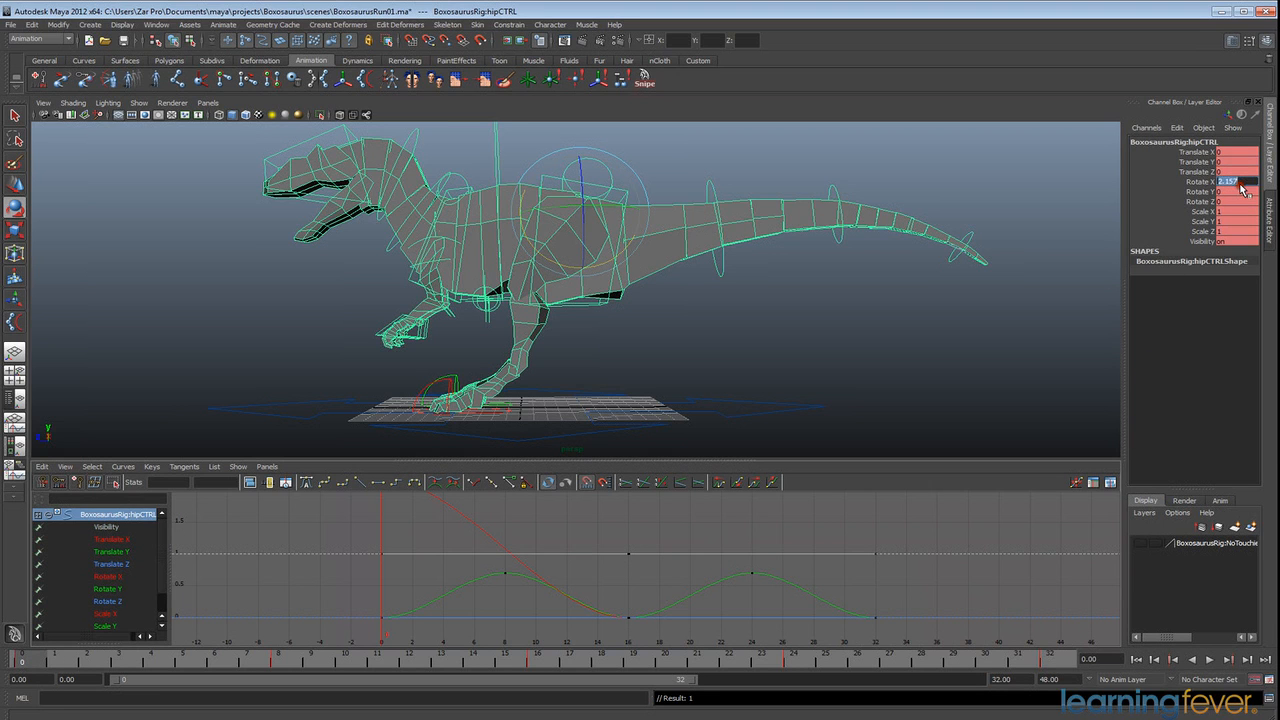
{"action": "type", "text": "0"}
{"action": "key", "text": "Return"}
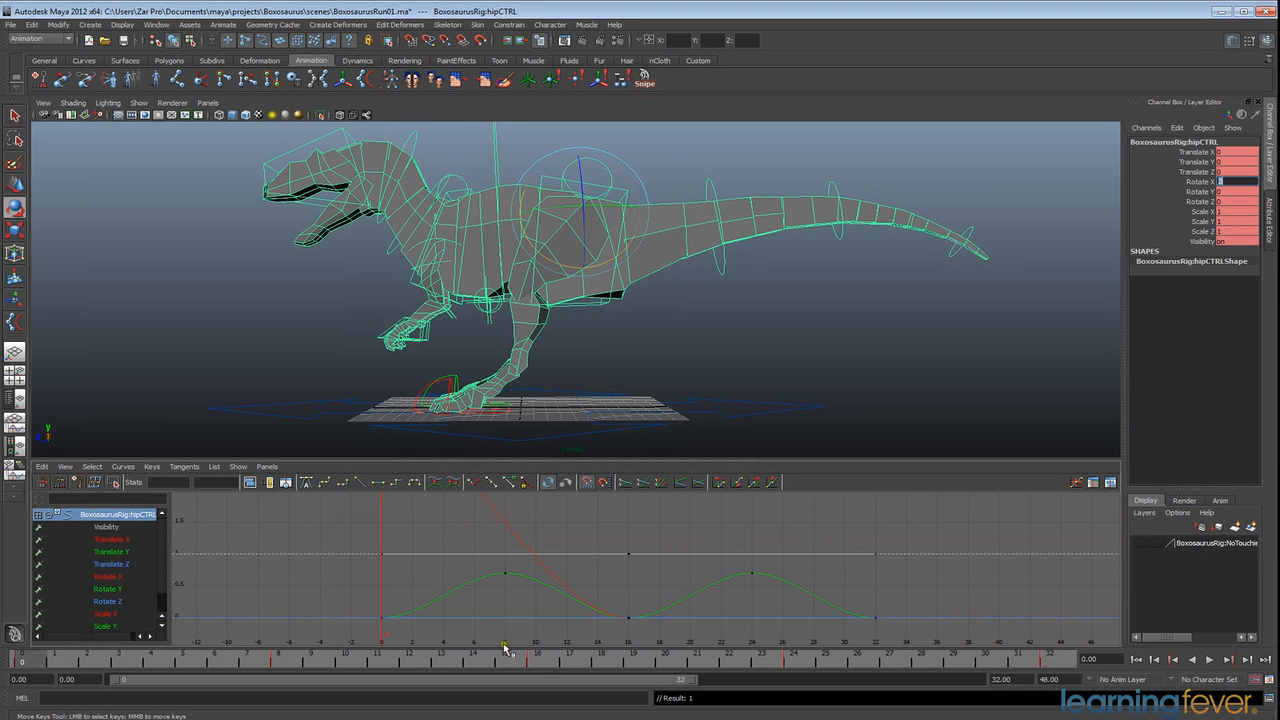
Step: Key the hip control's Rotate X at 3 on frames 16 and 32
{"action": "left_click", "coordinate": [537, 660]}
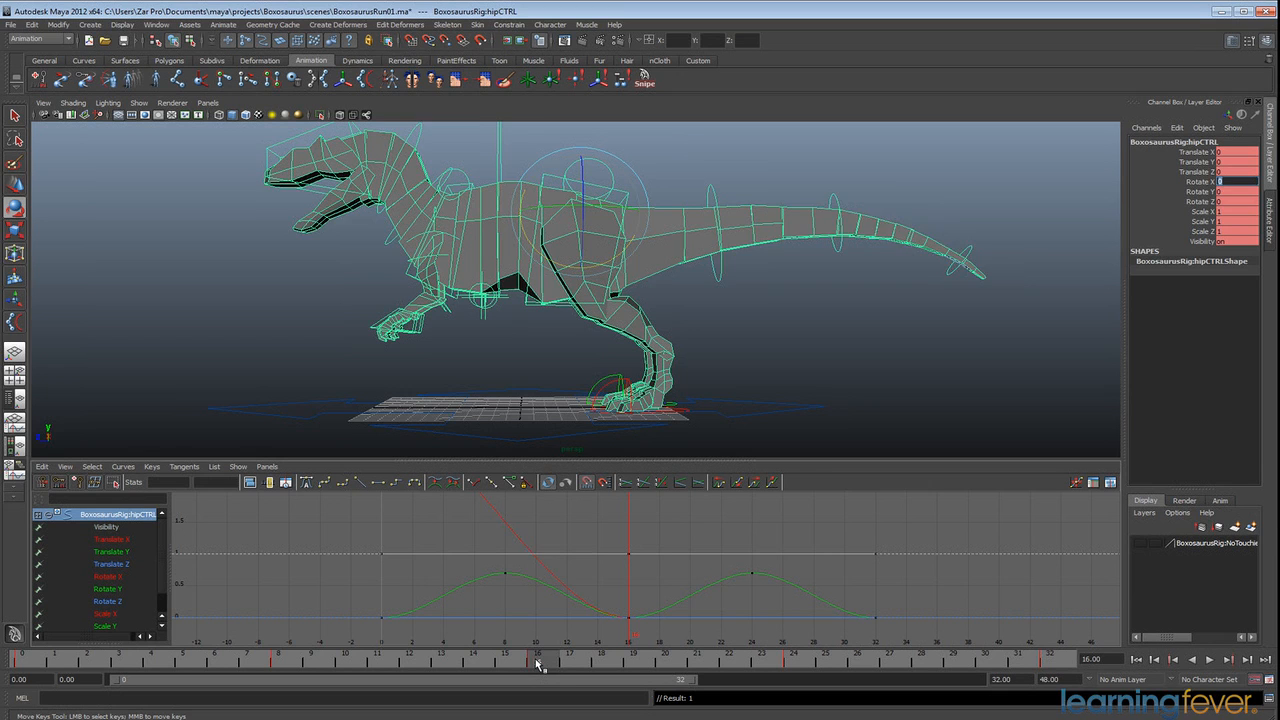
{"action": "type", "text": "3"}
{"action": "key", "text": "Return"}
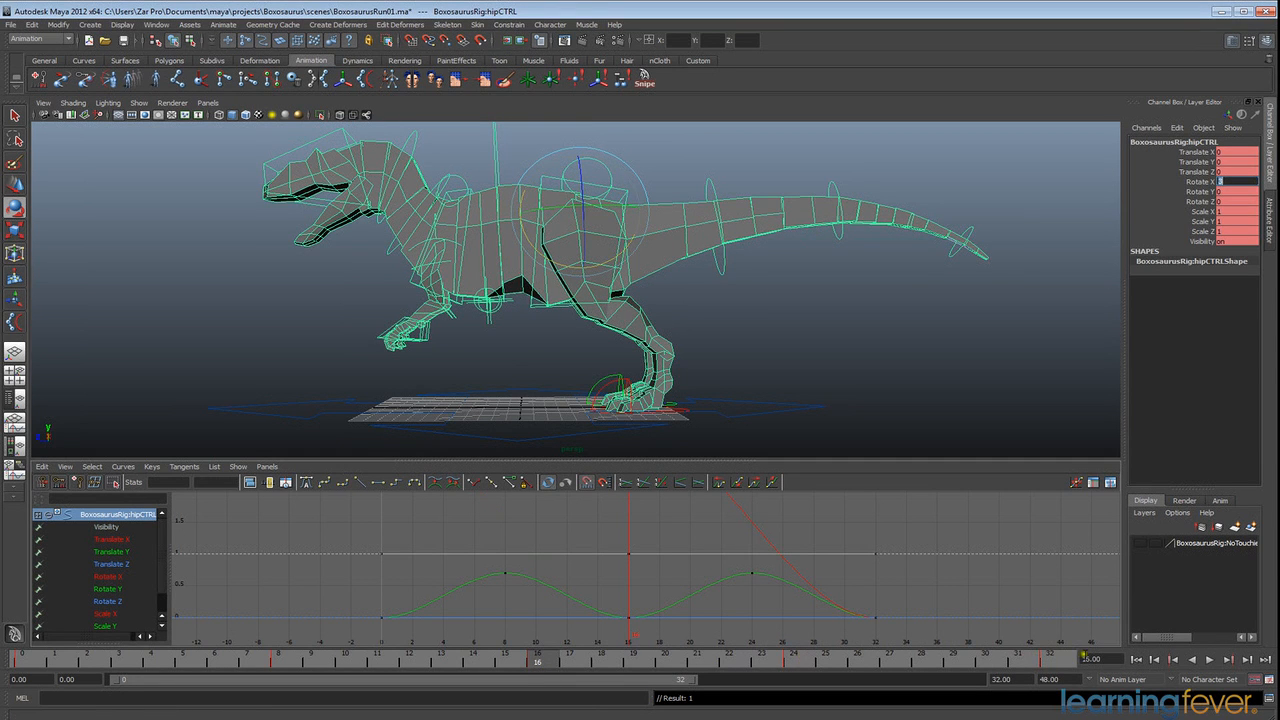
{"action": "left_click", "coordinate": [1048, 660]}
{"action": "type", "text": "3"}
{"action": "key", "text": "Return"}
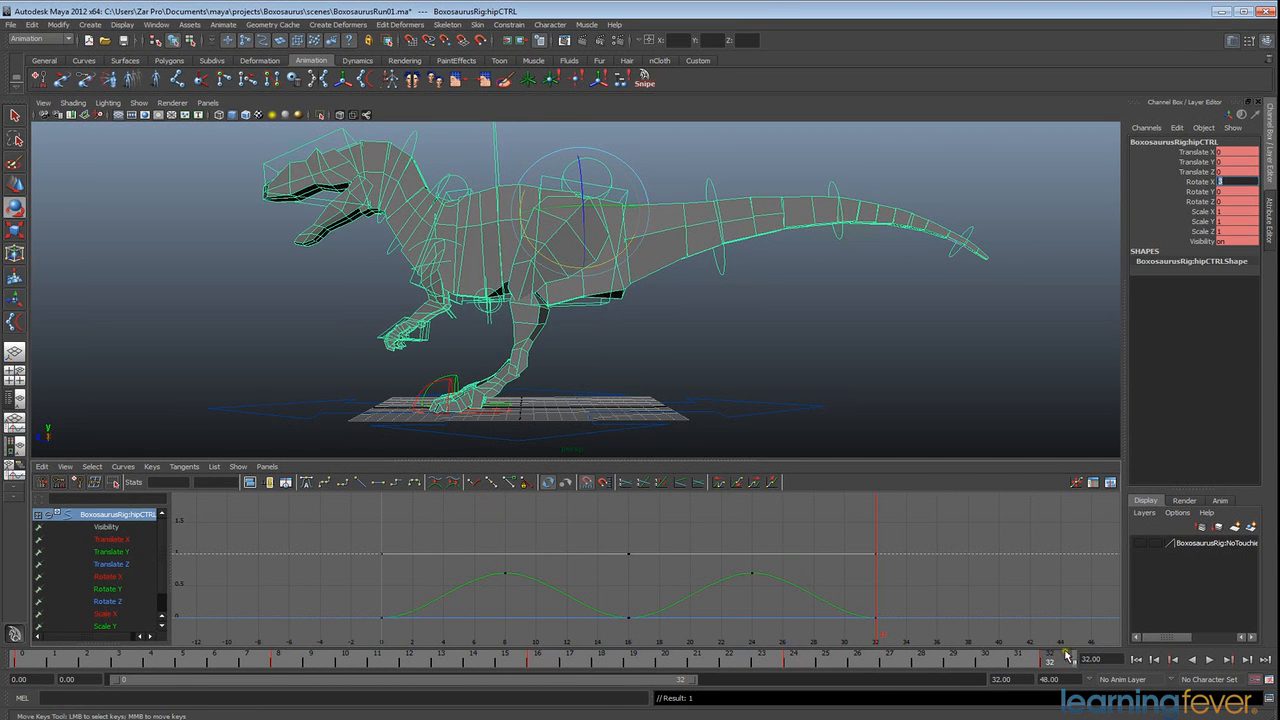
Step: Pitch the hip control head-up at frames 24 and 8, keying its Rotate X at -3 on both frames
{"action": "left_click", "coordinate": [803, 661]}
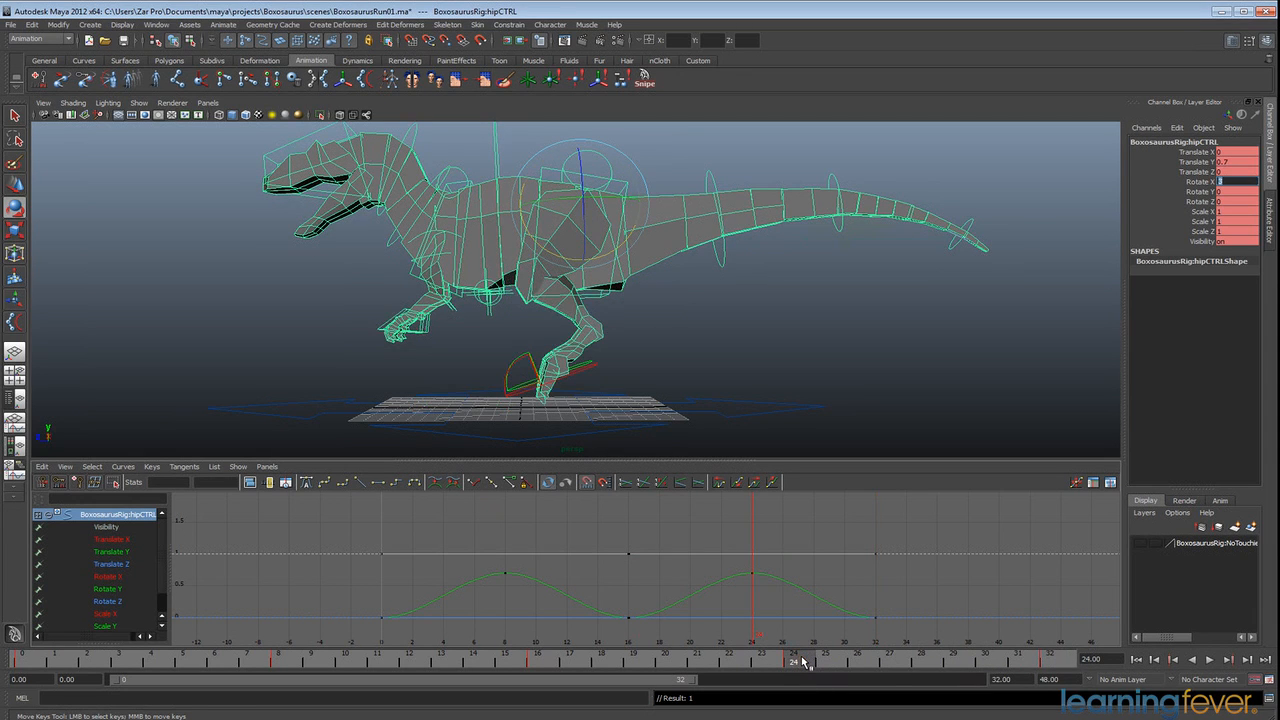
{"action": "key", "text": "Return"}
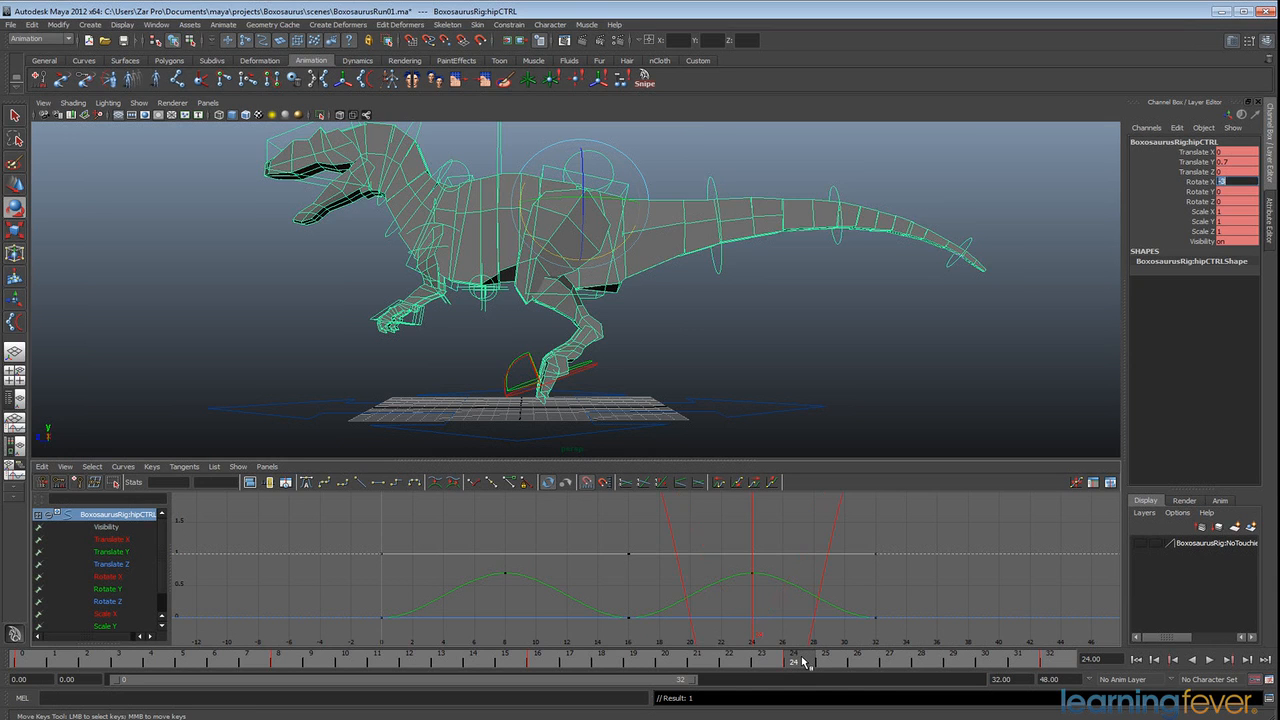
{"action": "left_click", "coordinate": [277, 660]}
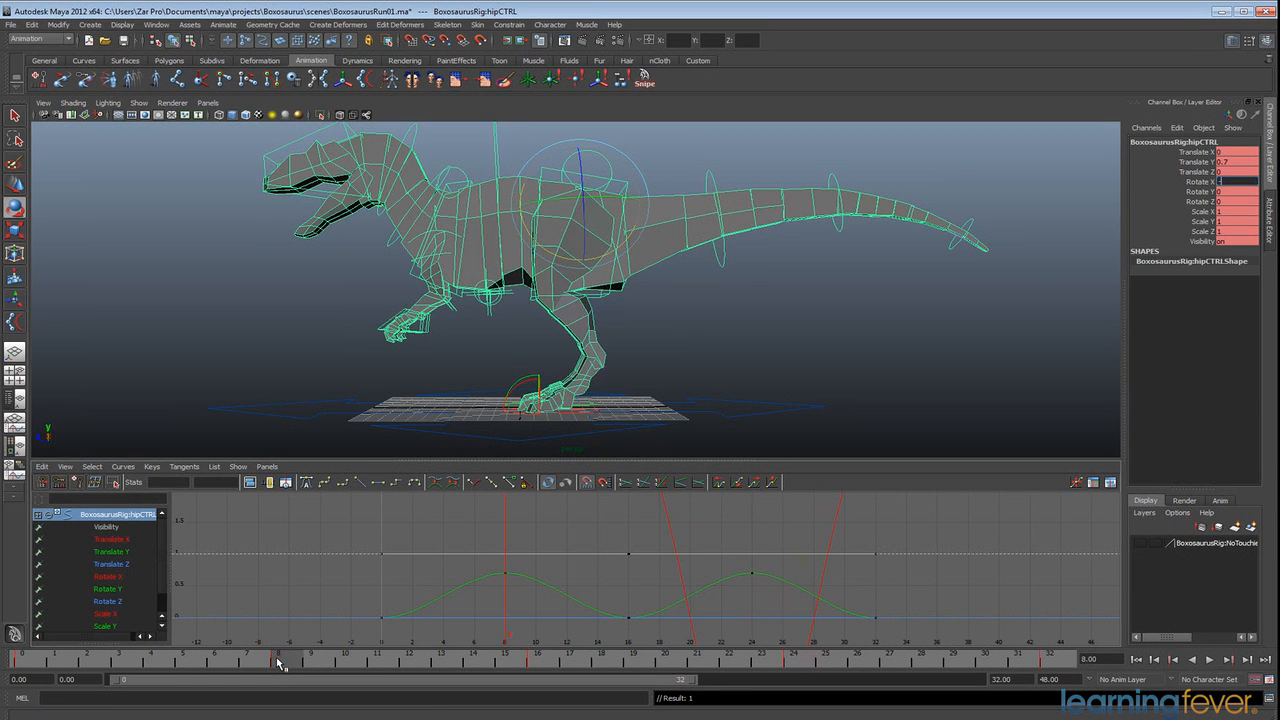
{"action": "type", "text": "3"}
{"action": "key", "text": "Return"}
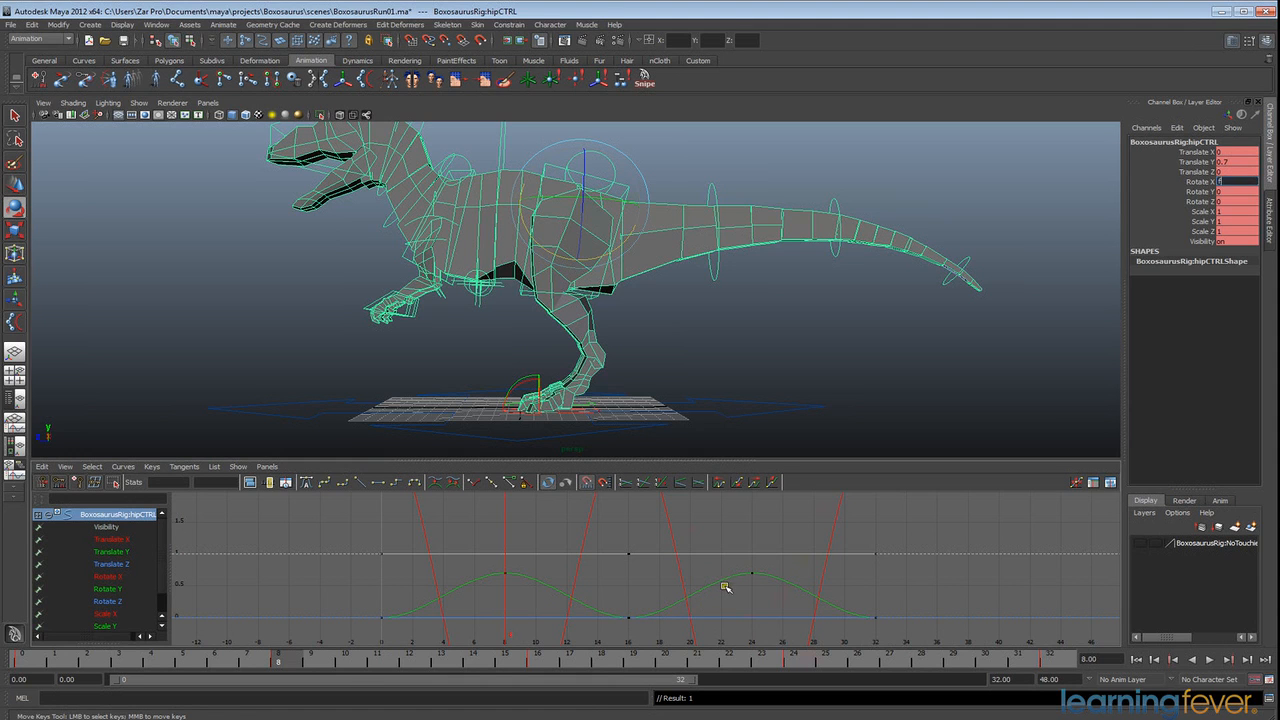
Step: Frame the hip control's curves in the graph and play back the cycle to examine the new pitch motion
{"action": "key", "text": "f"}
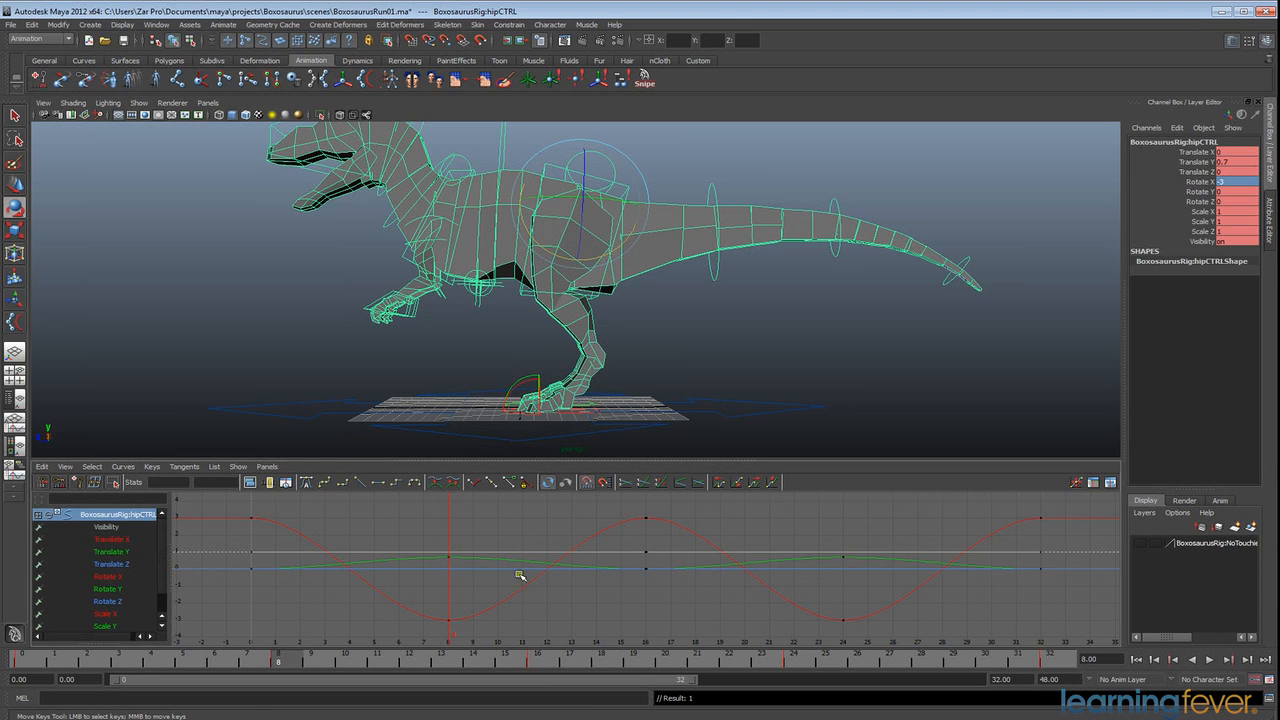
{"action": "left_click", "coordinate": [1195, 661]}
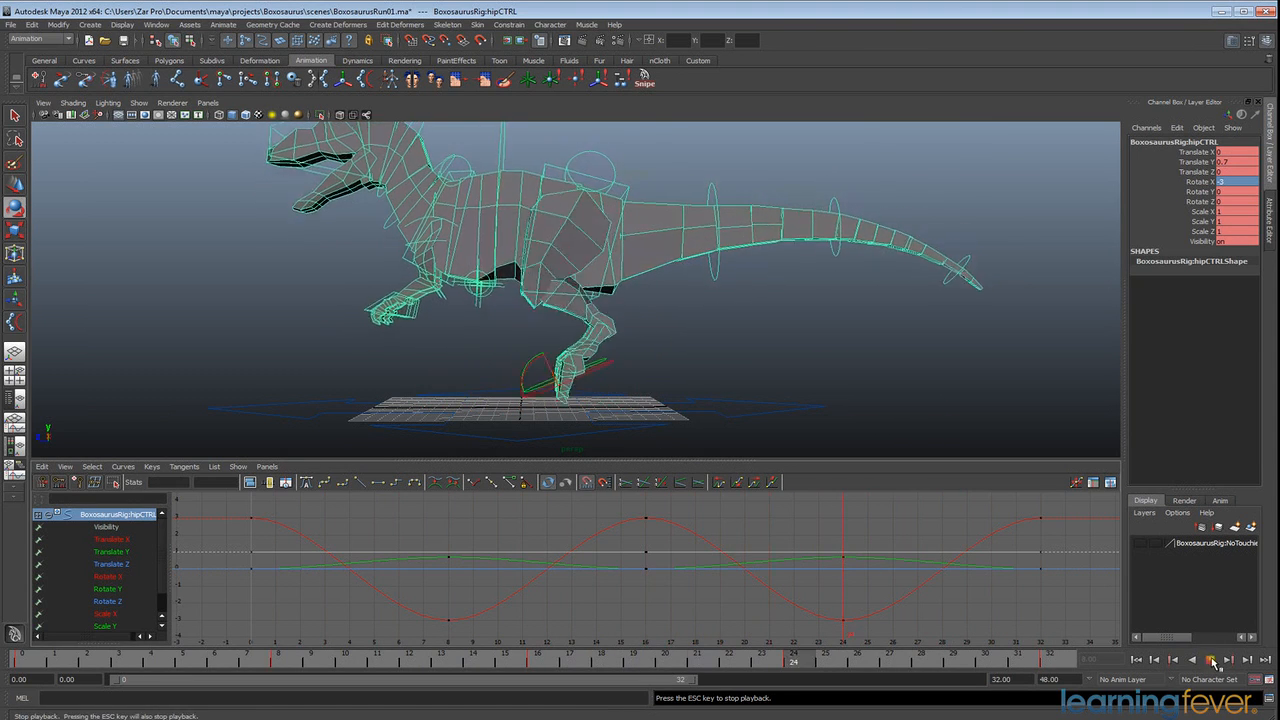
{"action": "key", "text": "Escape"}
Step: Try to reduce the hip control's pitch, entering Rotate X values of -2 at frame 8 and 2 at frame 32
{"action": "left_click", "coordinate": [24, 658]}
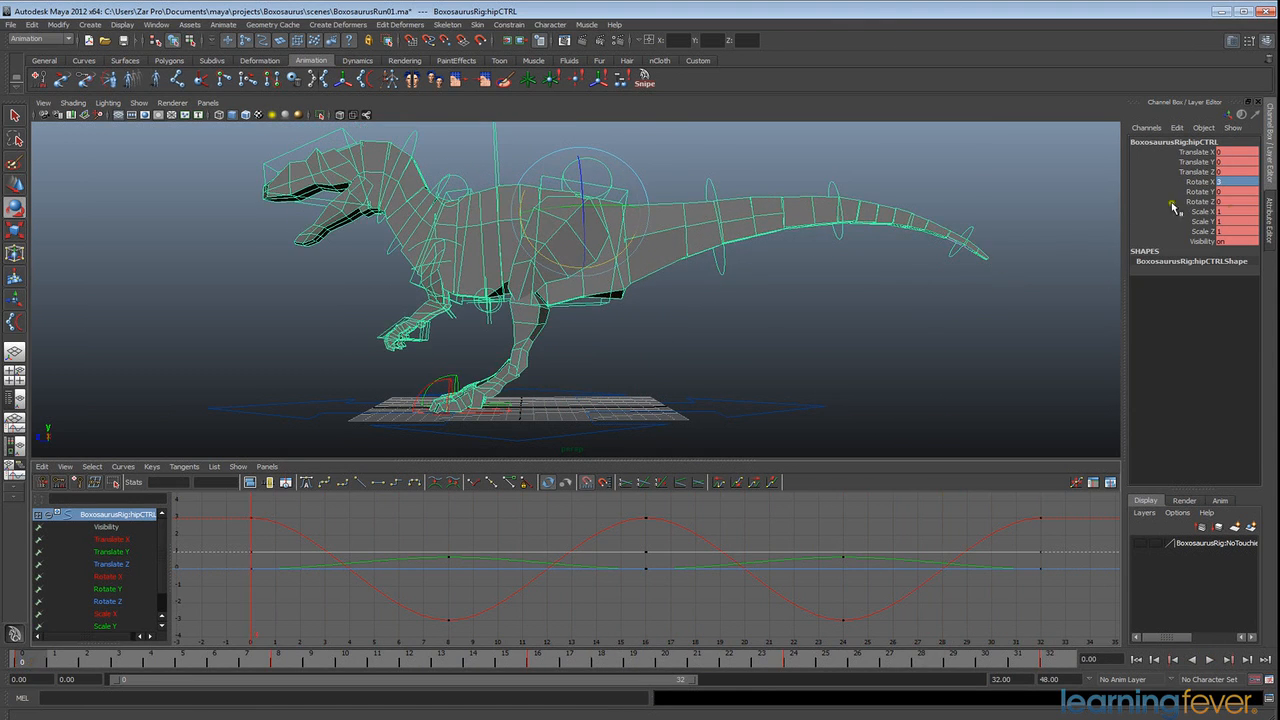
{"action": "left_click", "coordinate": [1235, 182]}
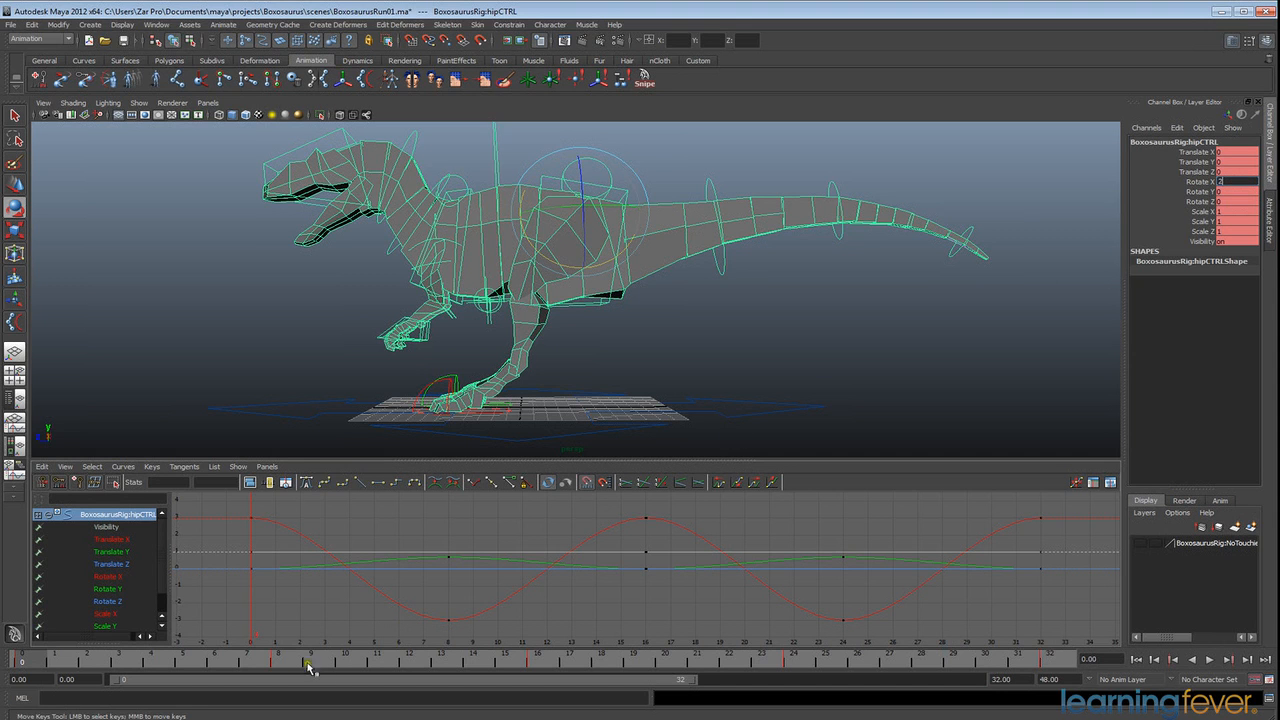
{"action": "left_click", "coordinate": [293, 661]}
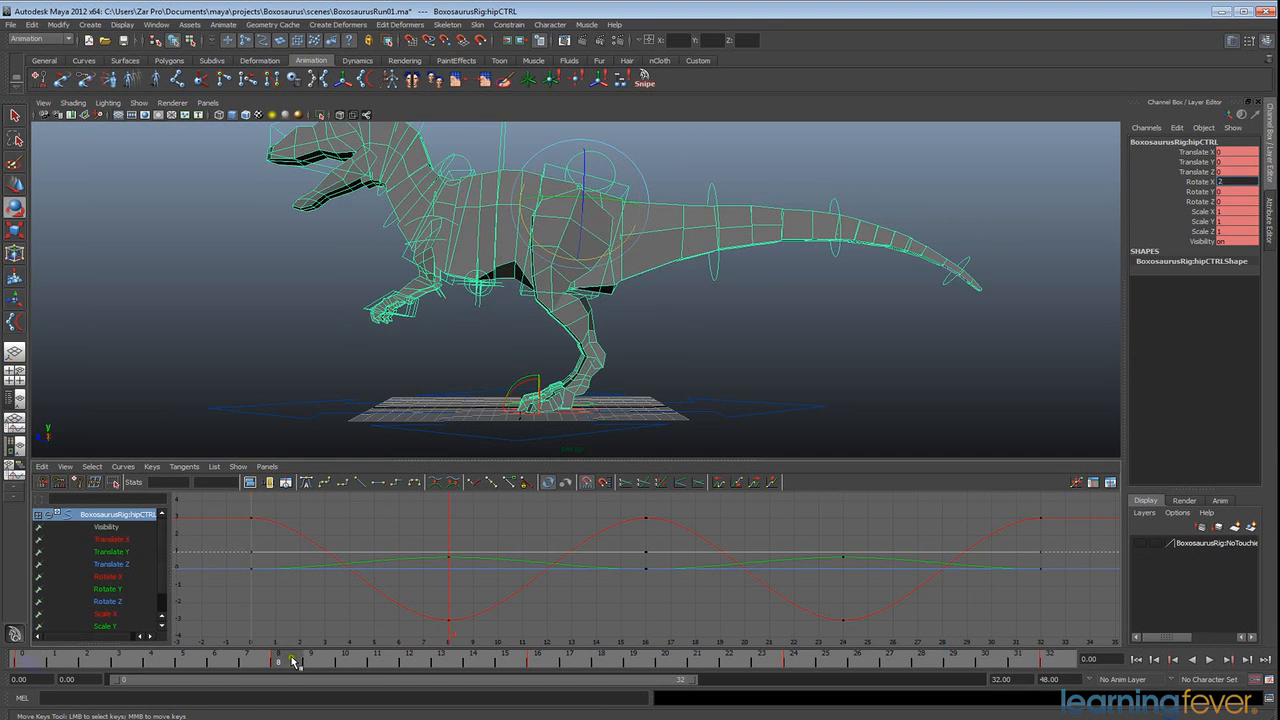
{"action": "type", "text": "-2"}
{"action": "key", "text": "Return"}
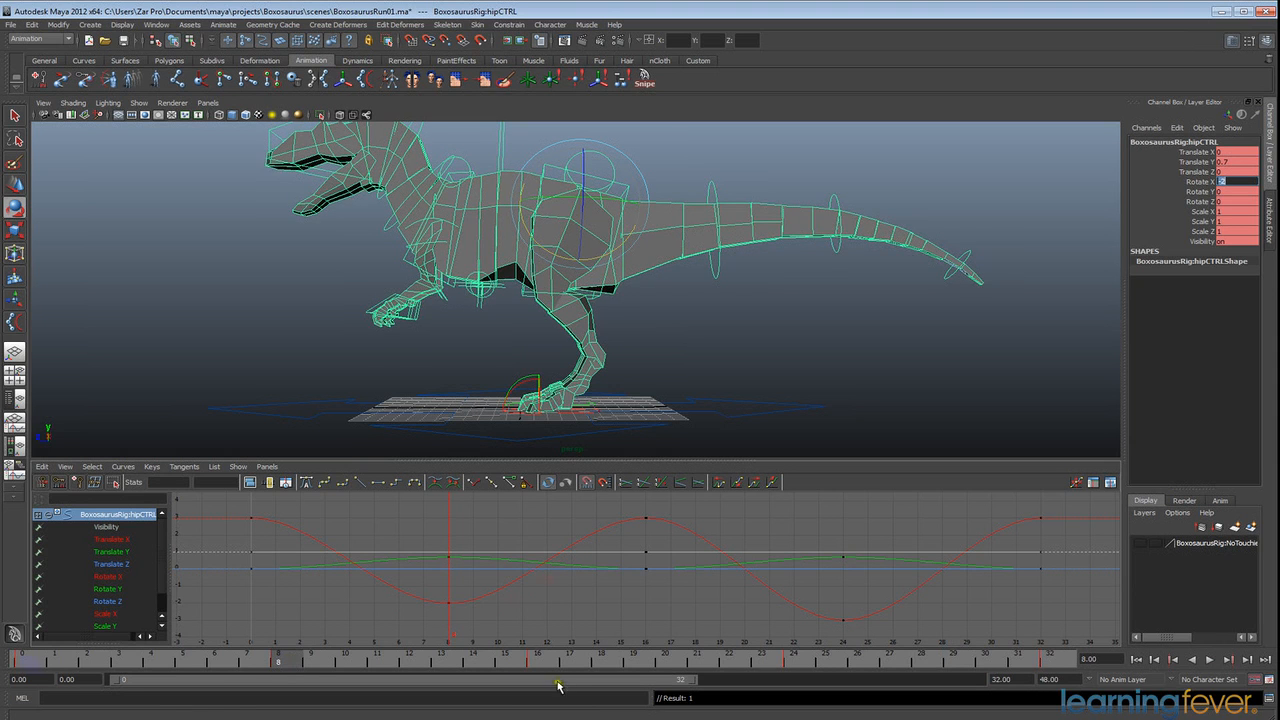
{"action": "left_click", "coordinate": [545, 661]}
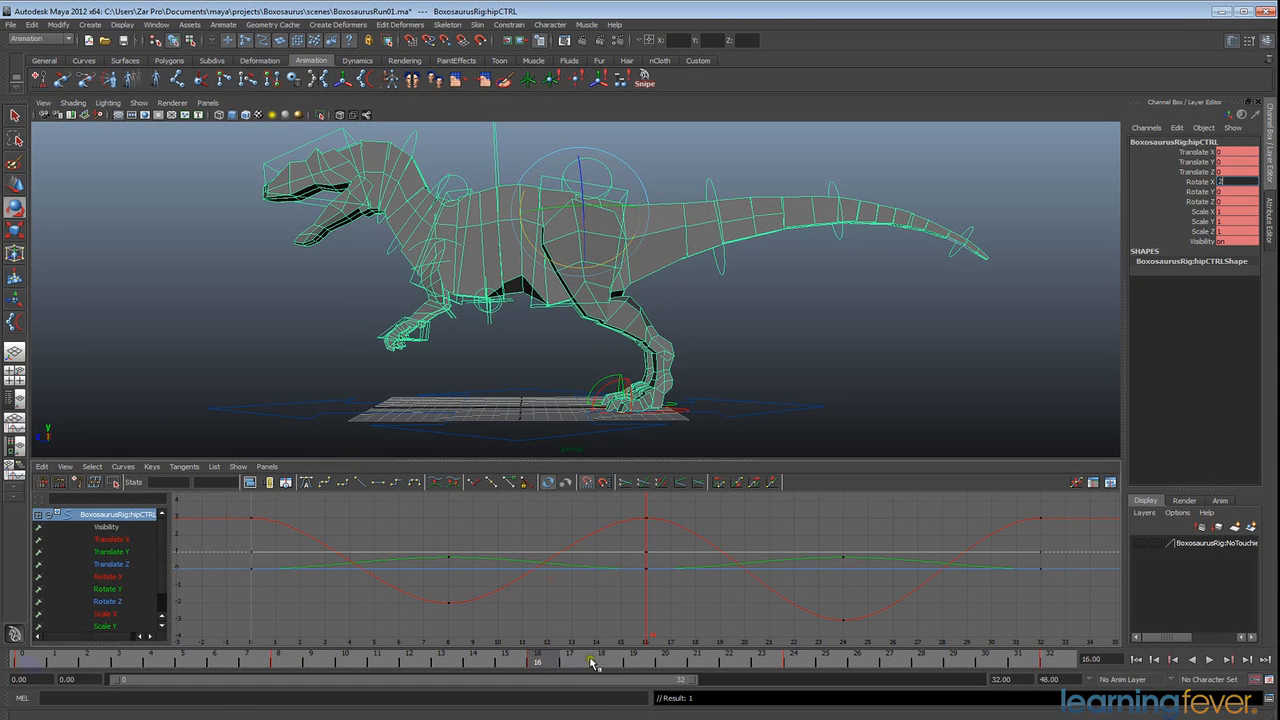
{"action": "left_click", "coordinate": [781, 662]}
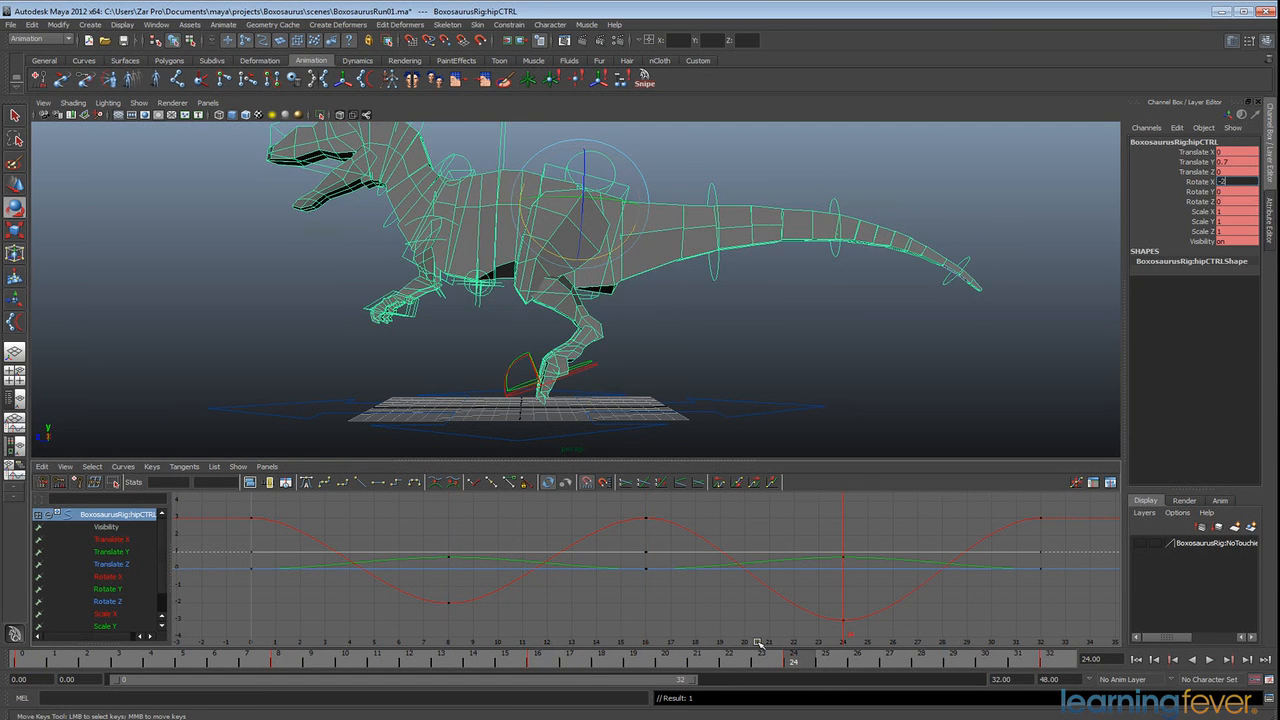
{"action": "left_click", "coordinate": [1061, 662]}
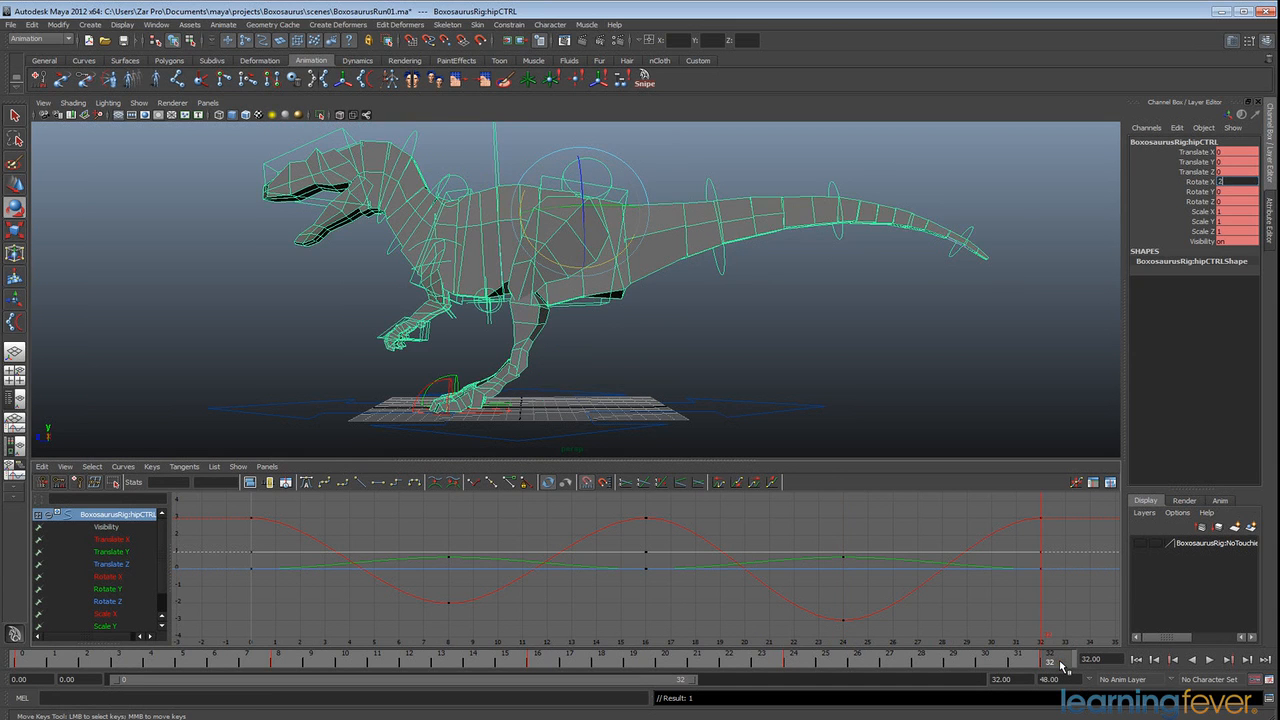
{"action": "key", "text": "Return"}
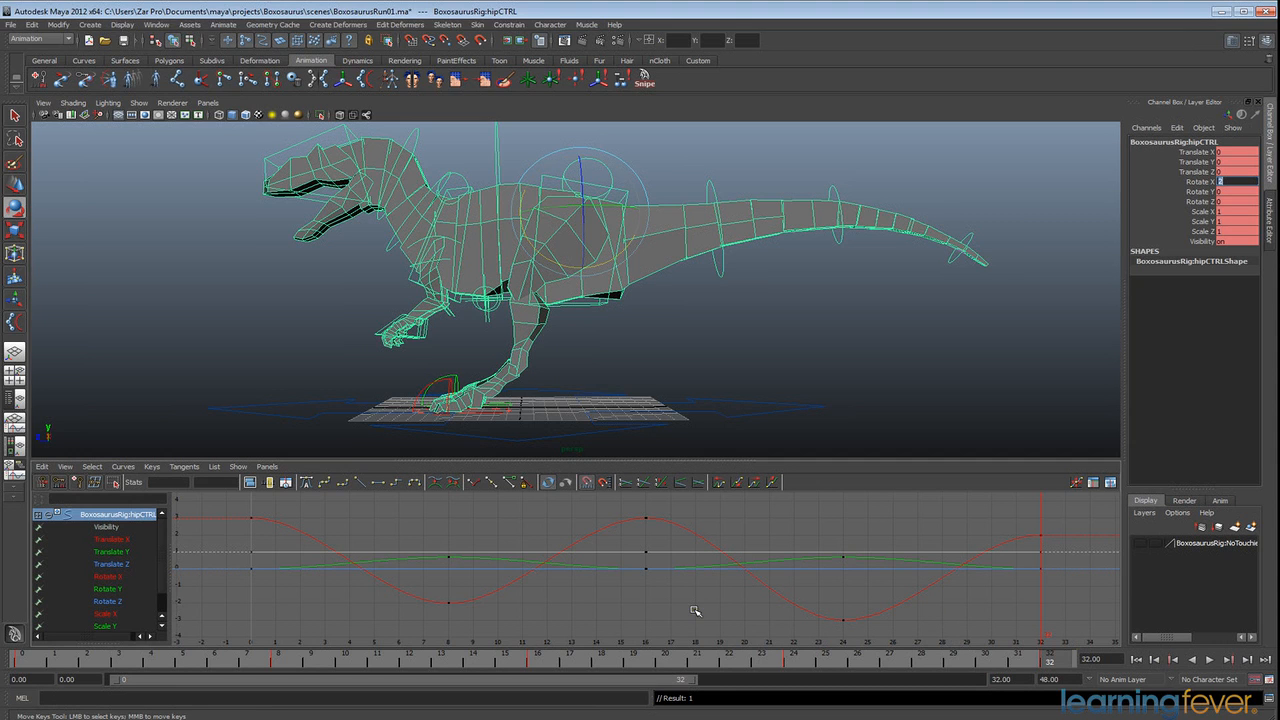
Step: Play back the cycle and examine the reduced hip pitch from a slightly higher side view
{"action": "left_click", "coordinate": [1210, 661]}
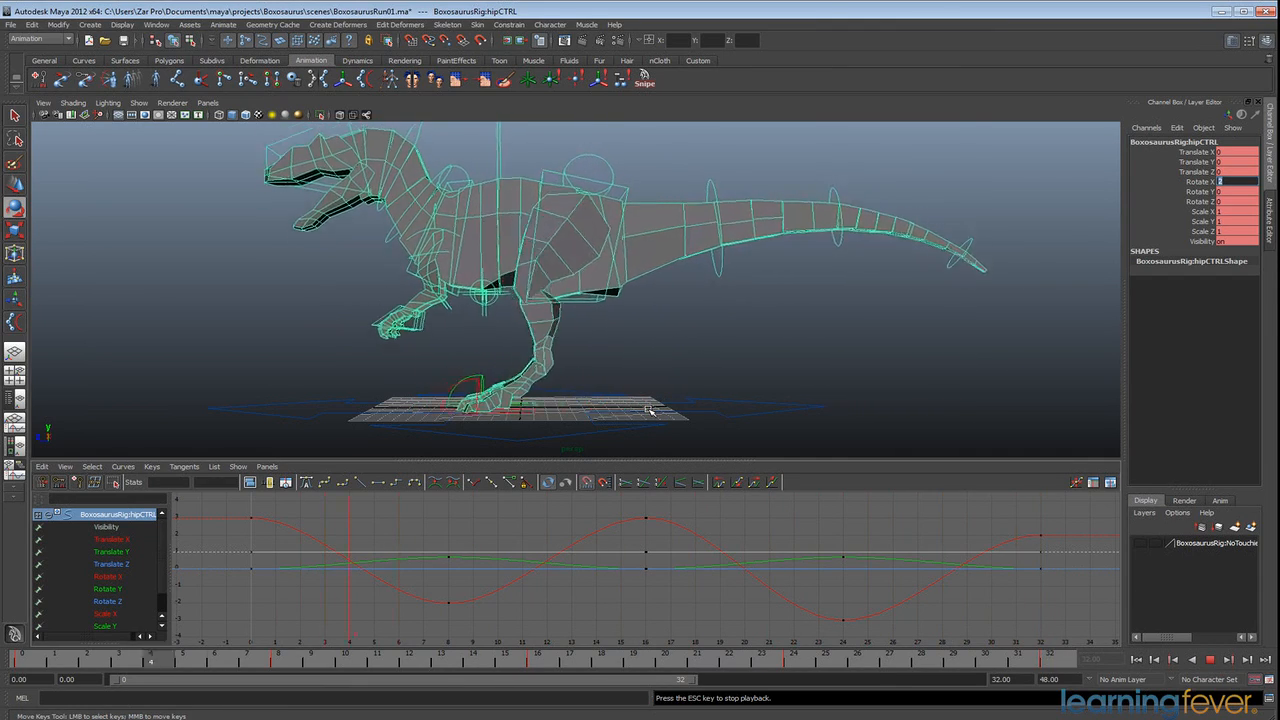
{"action": "left_click_drag", "start_coordinate": [651, 411], "coordinate": [611, 360], "text": "alt"}
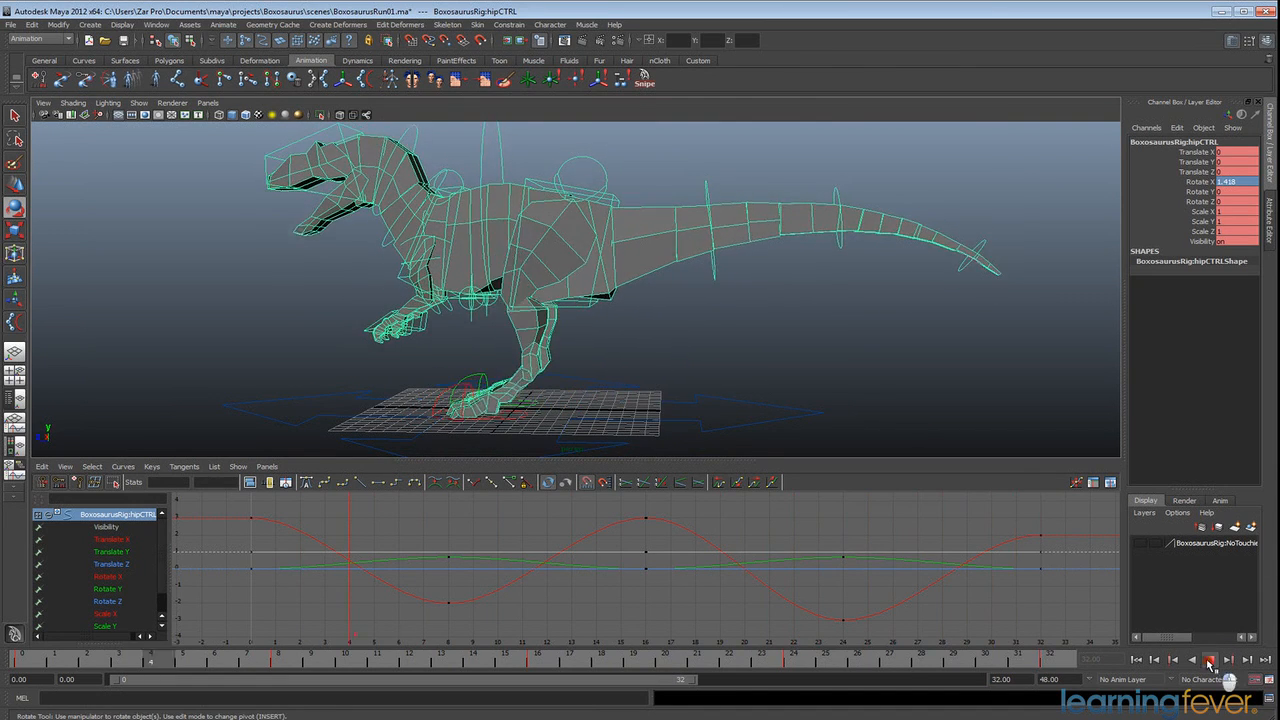
{"action": "key", "text": "Escape"}
Step: Try offsetting the right foot control's keys from frames 0–32 by 16 frames later, and play back the alternating steps
{"action": "key", "text": "e"}
{"action": "left_click", "coordinate": [492, 381]}
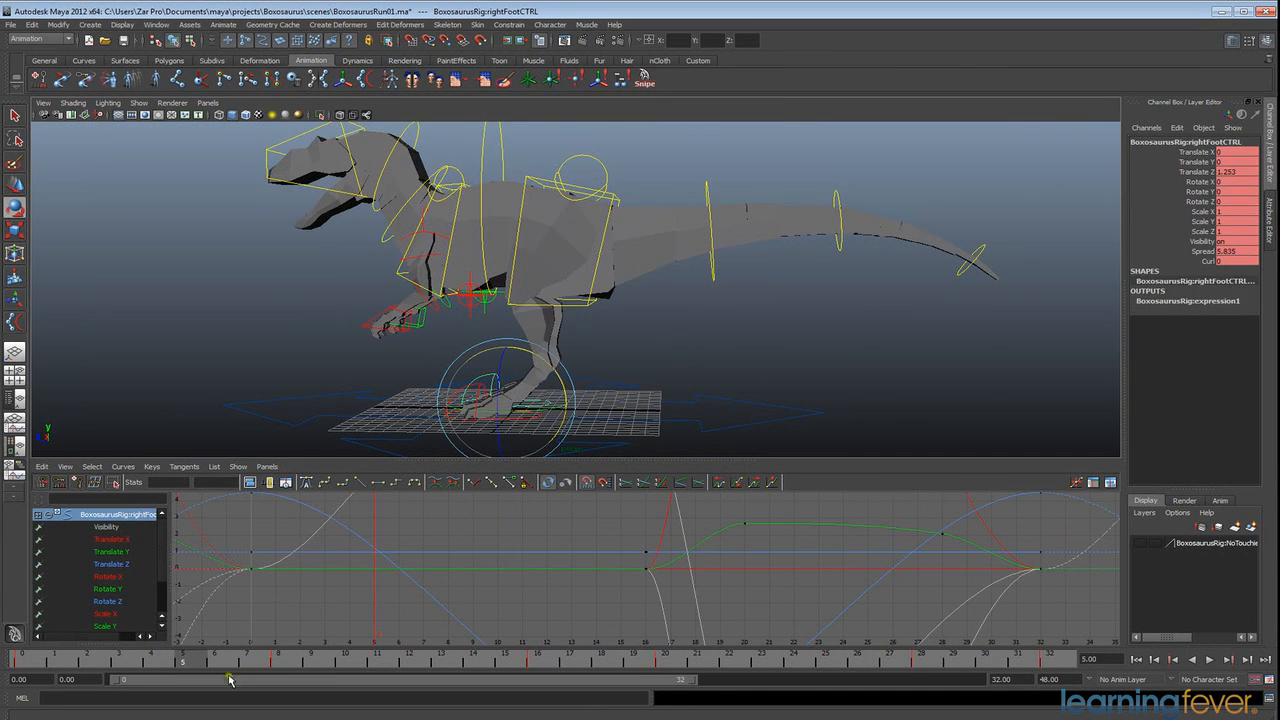
{"action": "left_click_drag", "start_coordinate": [21, 660], "coordinate": [1049, 657], "text": "shift"}
{"action": "left_click_drag", "start_coordinate": [549, 669], "coordinate": [1052, 668]}
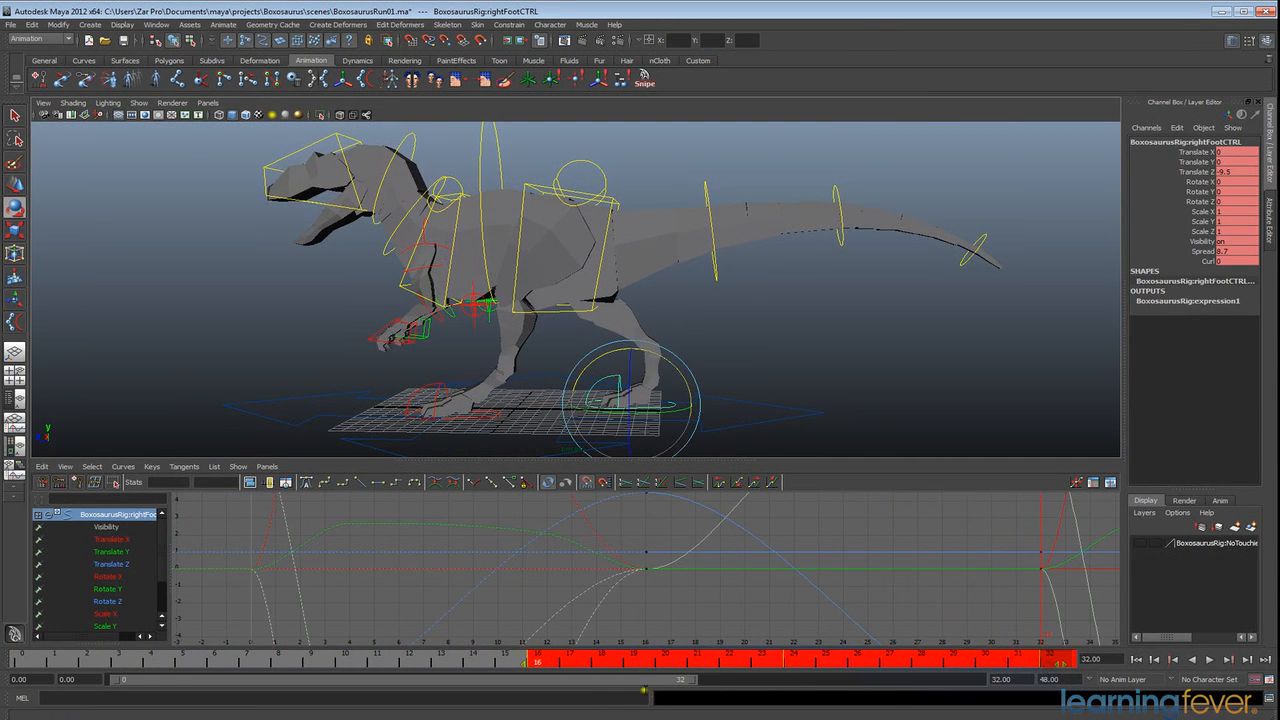
{"action": "left_click", "coordinate": [1211, 661]}
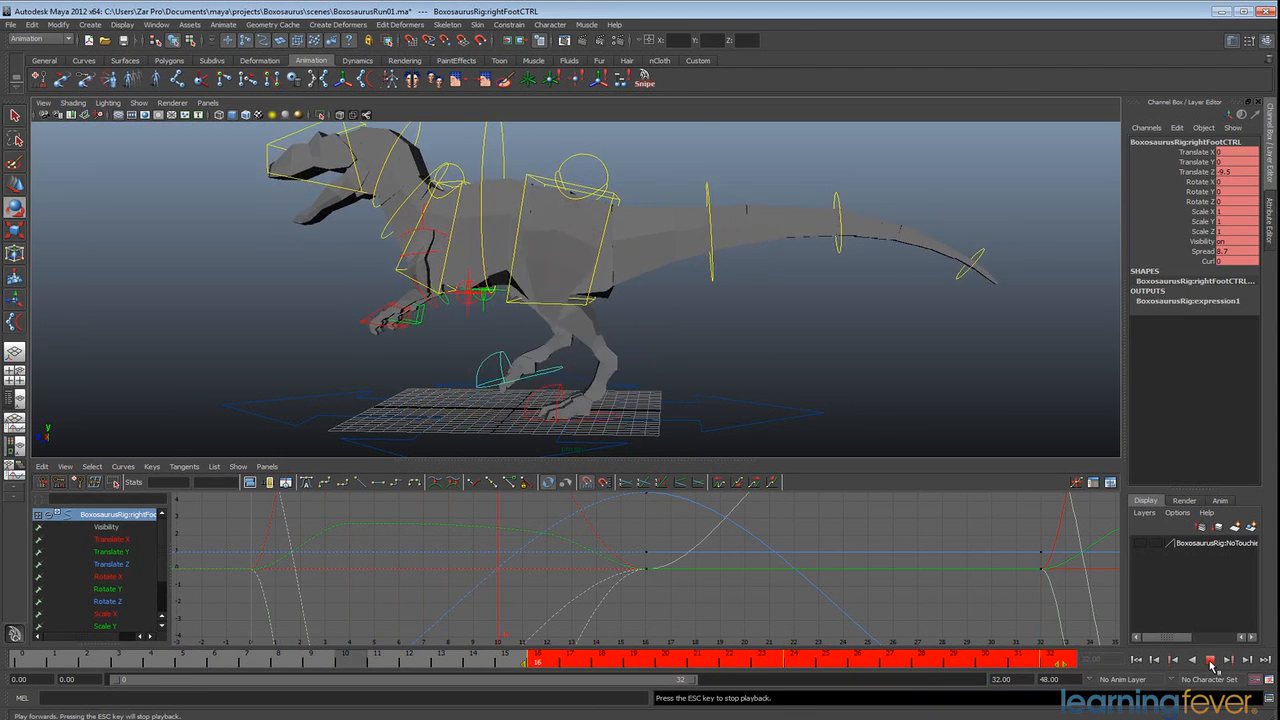
{"action": "left_click_drag", "start_coordinate": [648, 384], "coordinate": [689, 389], "text": "alt"}
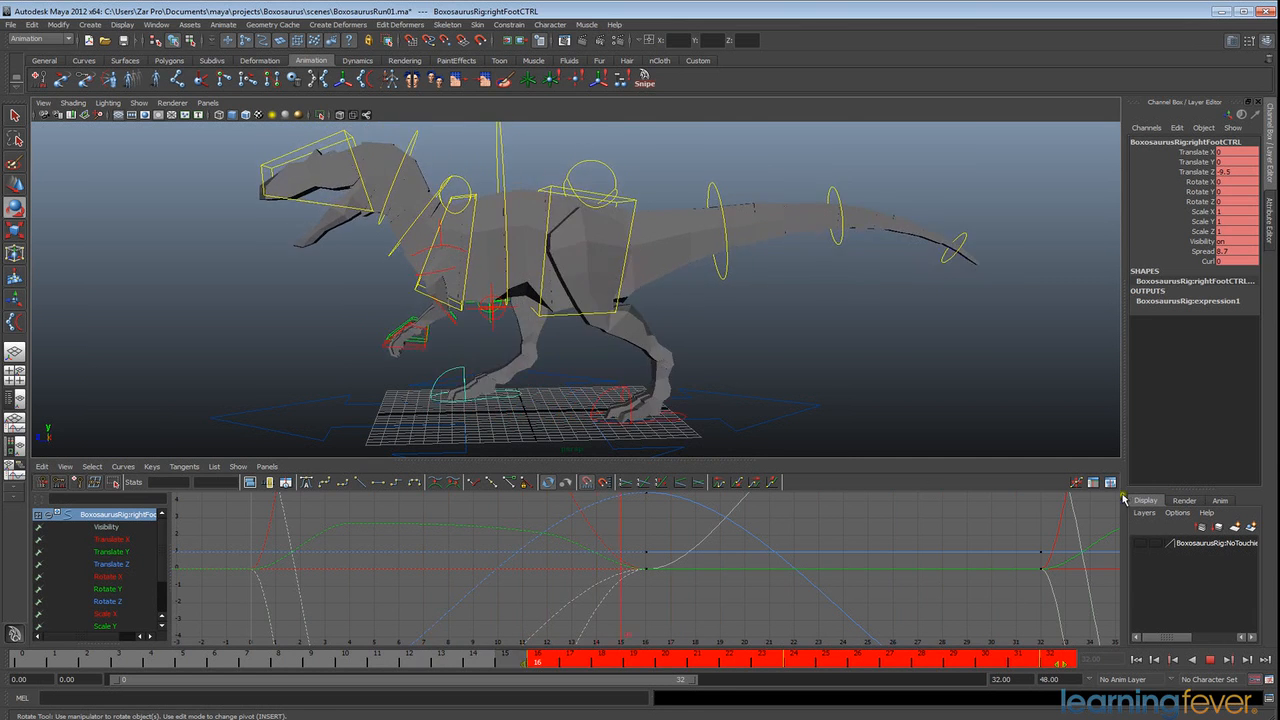
{"action": "key", "text": "Escape"}
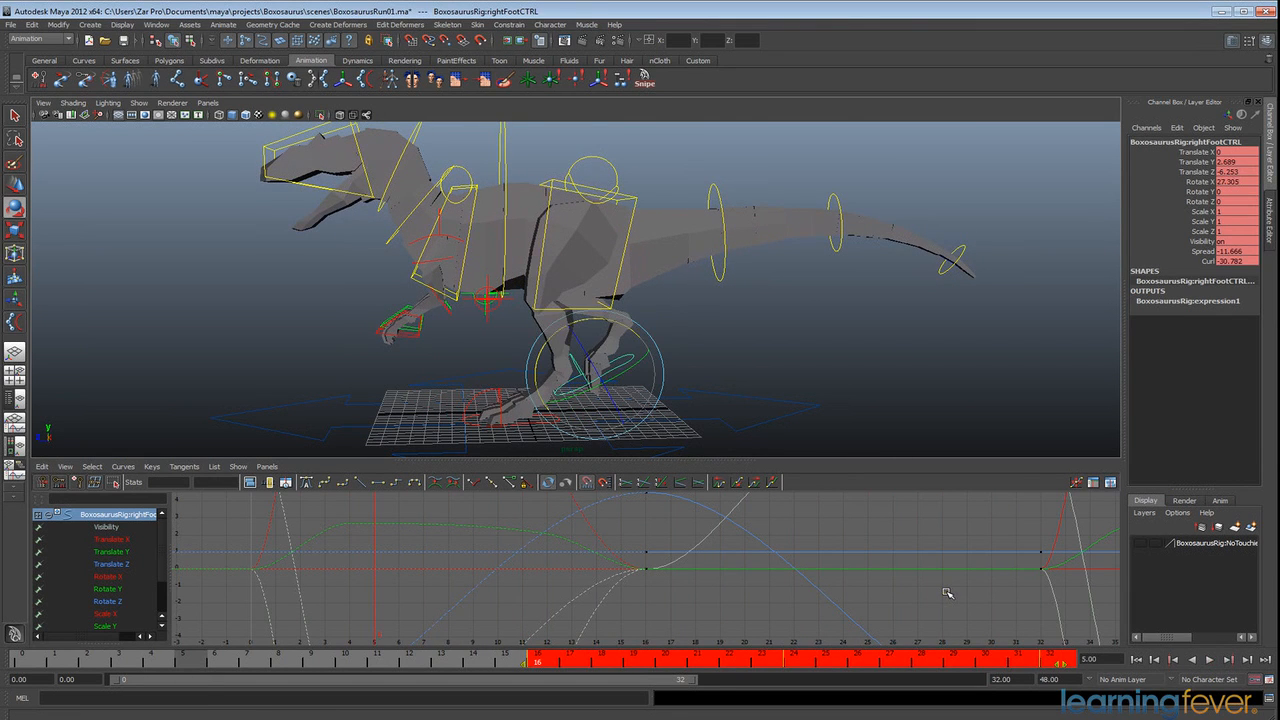
Step: Undo the right foot's timing offset and return to the hip control
{"action": "key", "text": "ctrl+z"}
{"action": "key", "text": "ctrl+z"}
{"action": "key", "text": "ctrl+z"}
{"action": "left_click", "coordinate": [625, 322]}
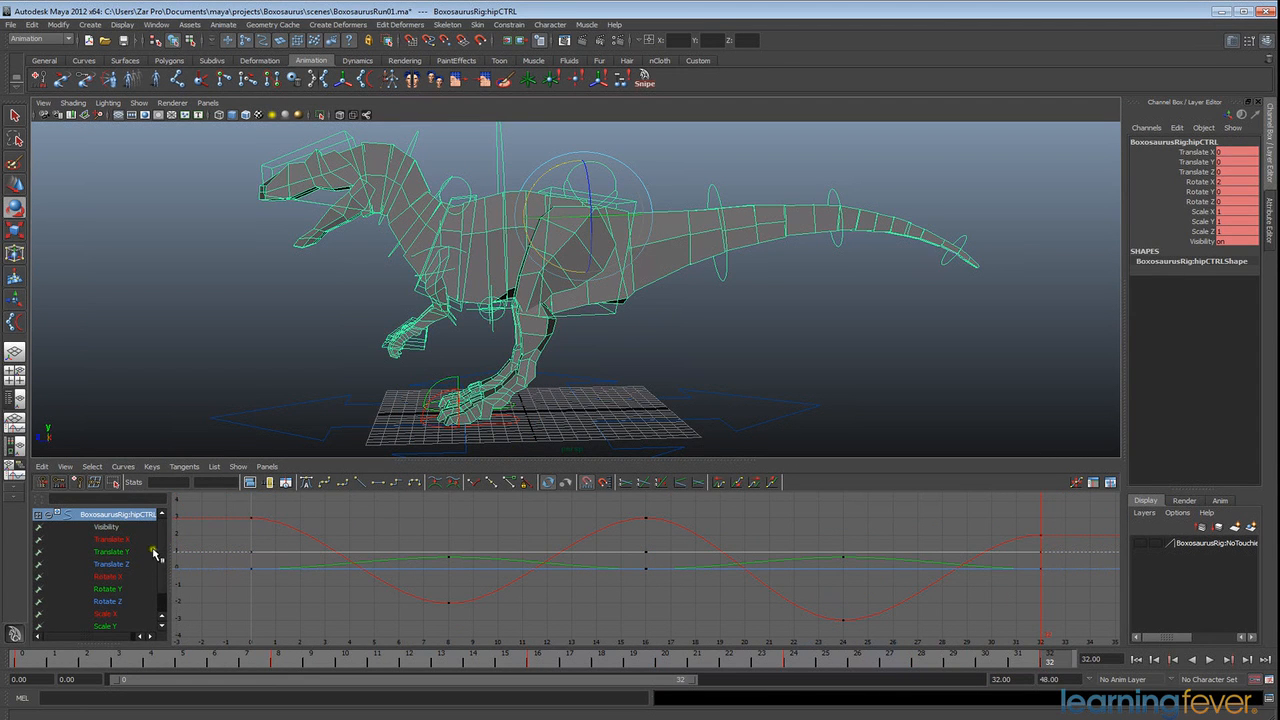
Step: Isolate the hip control's Rotate X curve, select all its keys and scale their values down to about half
{"action": "left_click", "coordinate": [105, 613]}
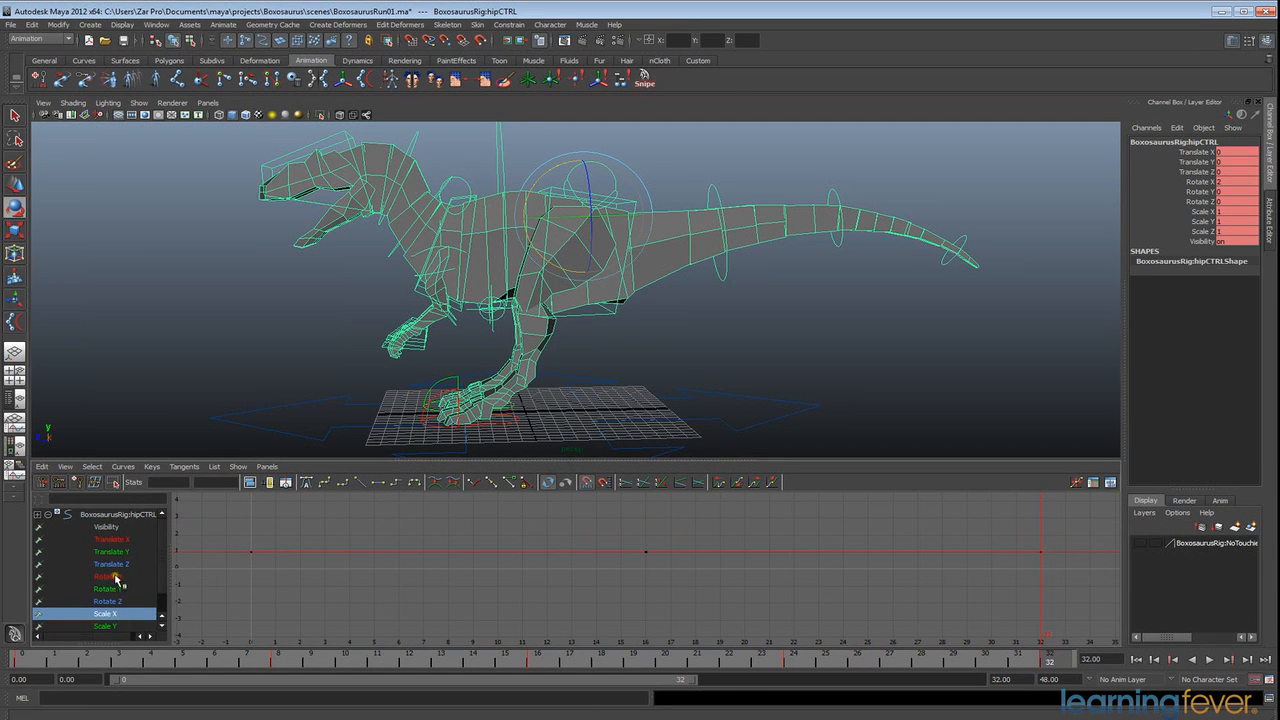
{"action": "left_click", "coordinate": [116, 578]}
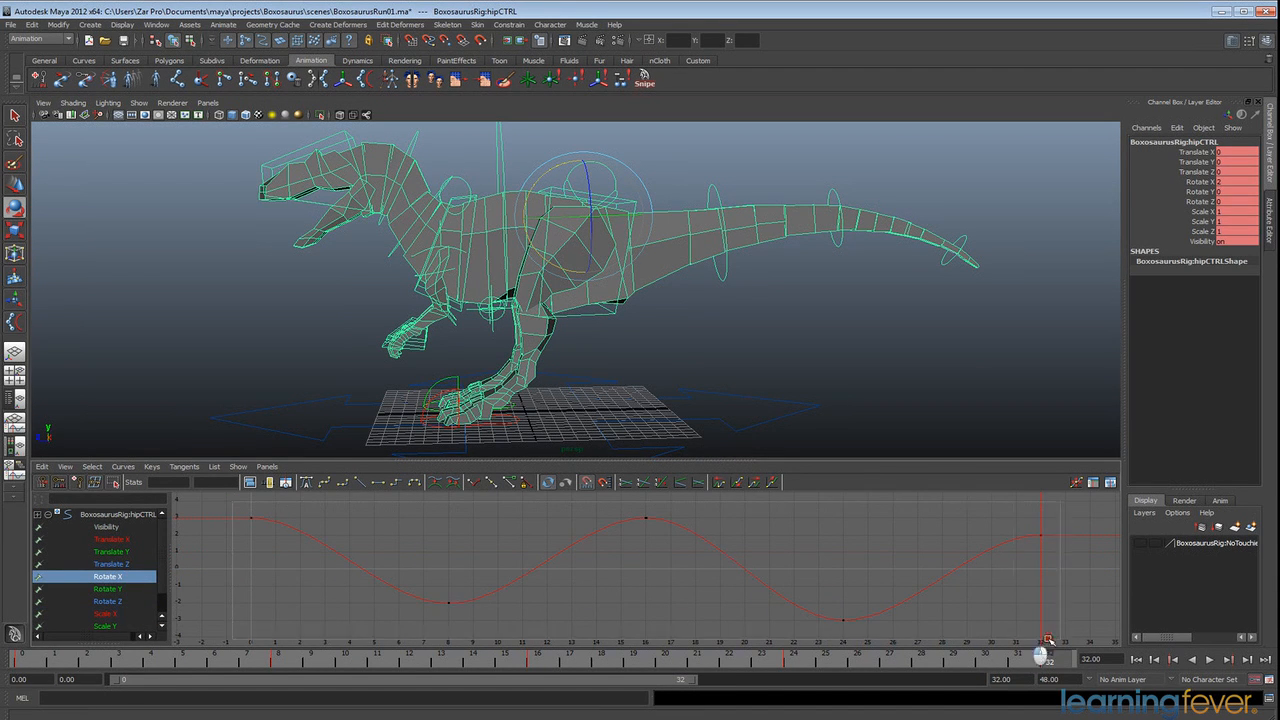
{"action": "left_click_drag", "start_coordinate": [1045, 636], "coordinate": [1100, 636]}
{"action": "key", "text": "r"}
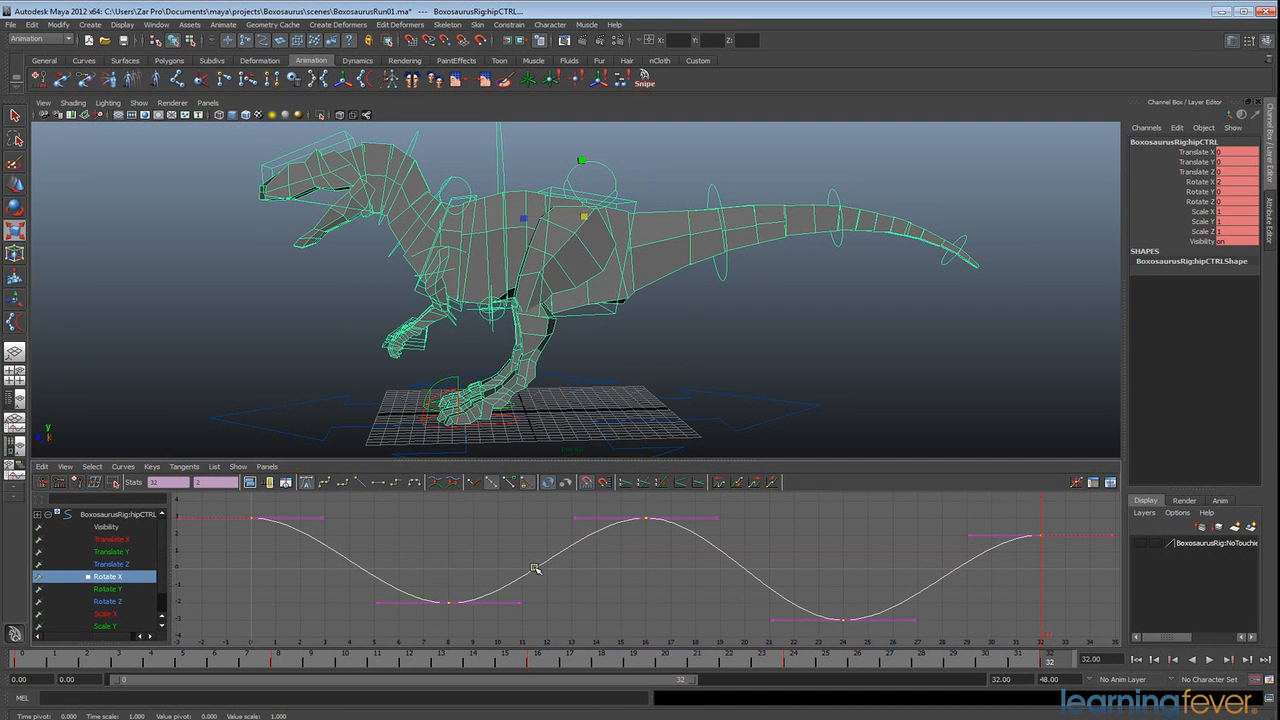
{"action": "middle_click_drag", "start_coordinate": [535, 567], "coordinate": [535, 583]}
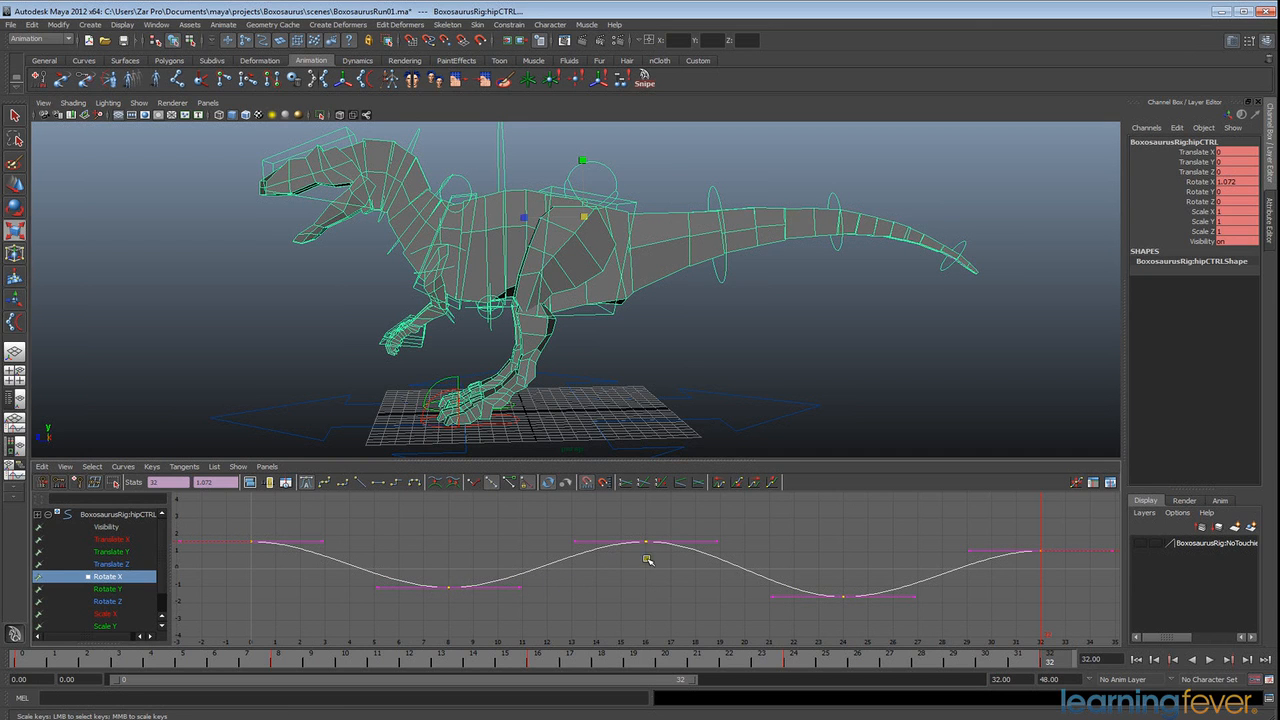
Step: Set the hip control's Rotate X to -1 at frames 8 and 24
{"action": "left_click", "coordinate": [289, 662]}
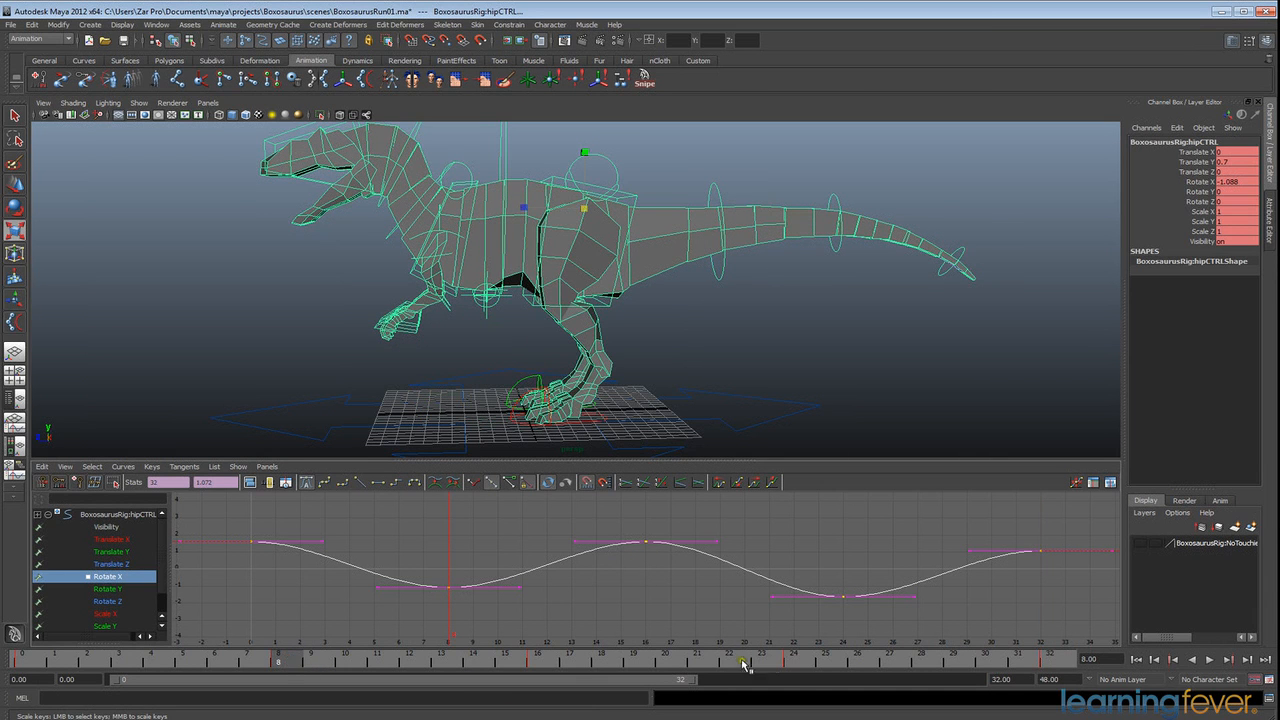
{"action": "left_click", "coordinate": [793, 662]}
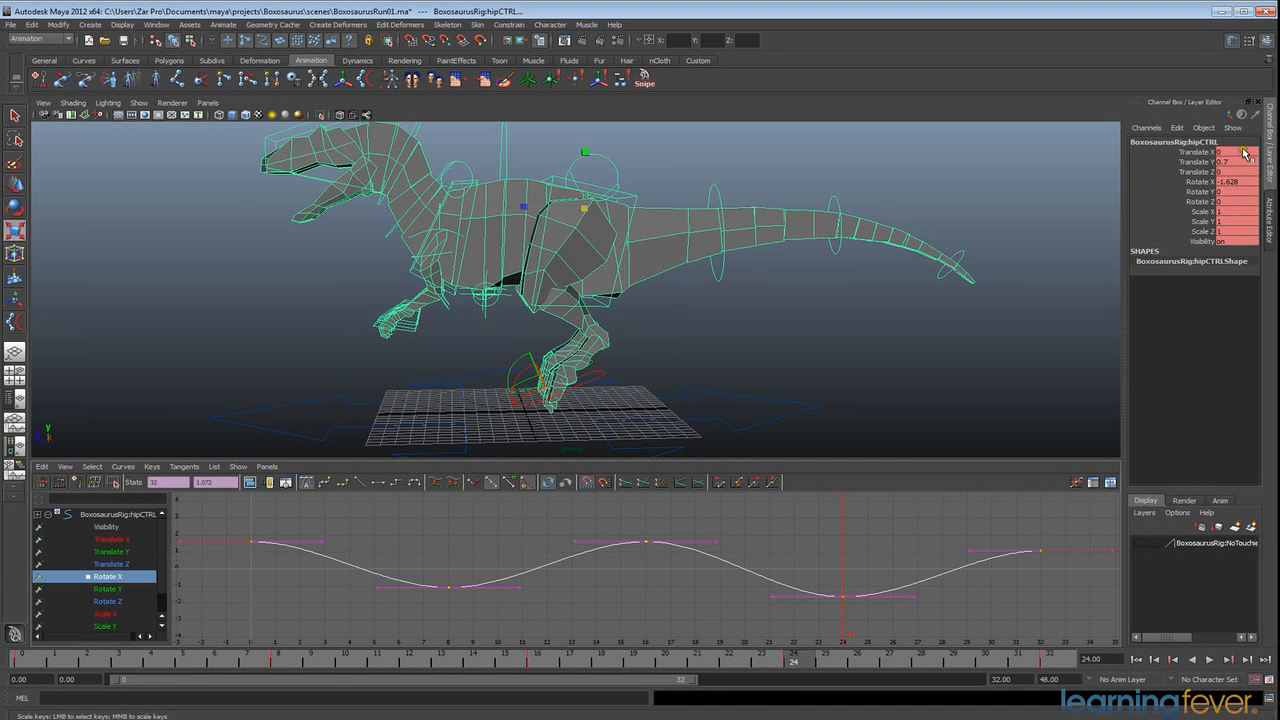
{"action": "double_click", "coordinate": [1236, 179]}
{"action": "type", "text": "-1"}
{"action": "key", "text": "Return"}
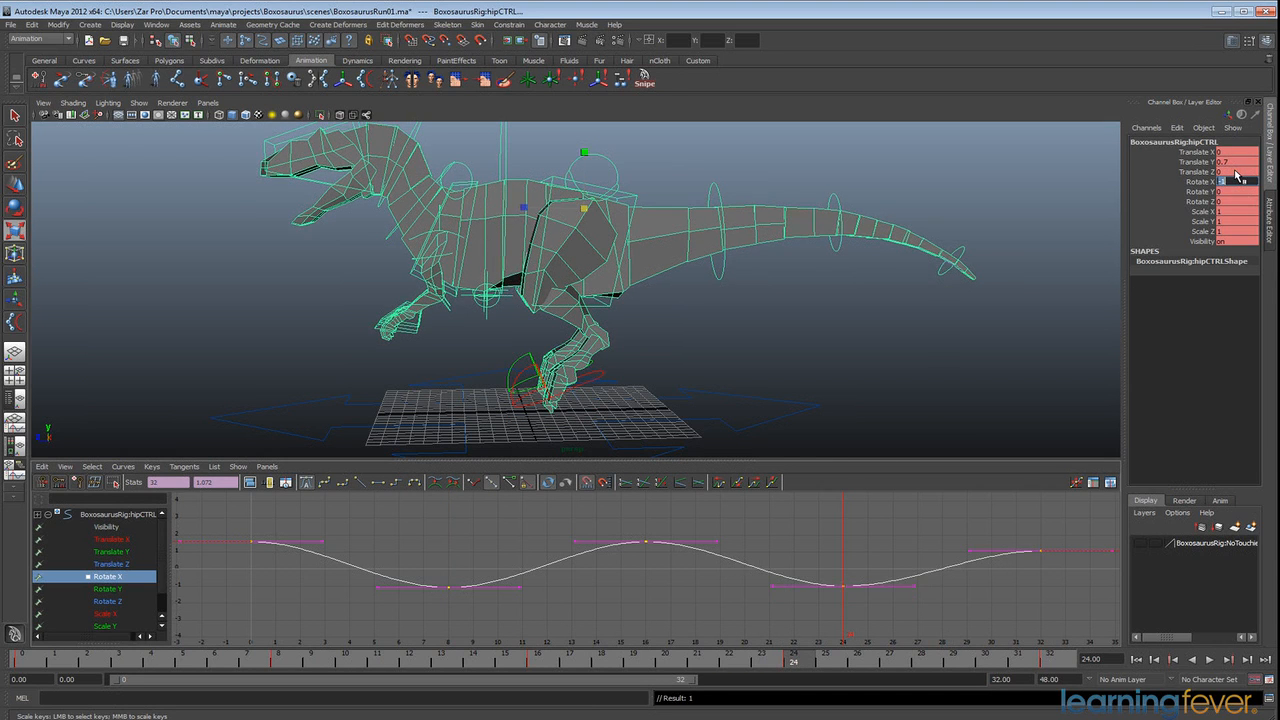
{"action": "left_click", "coordinate": [290, 663]}
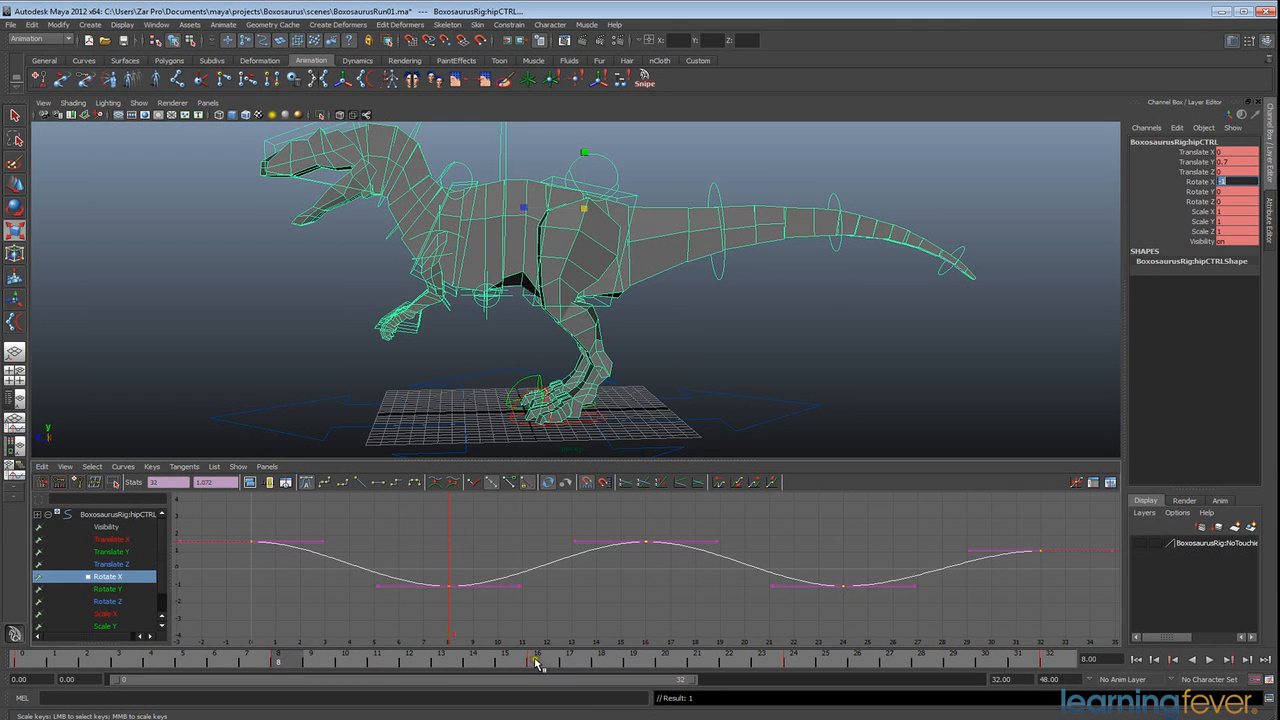
Step: Set the hip control's Rotate X to 1 at frames 0, 16 and 32, and play back the evened pitch
{"action": "left_click", "coordinate": [537, 663]}
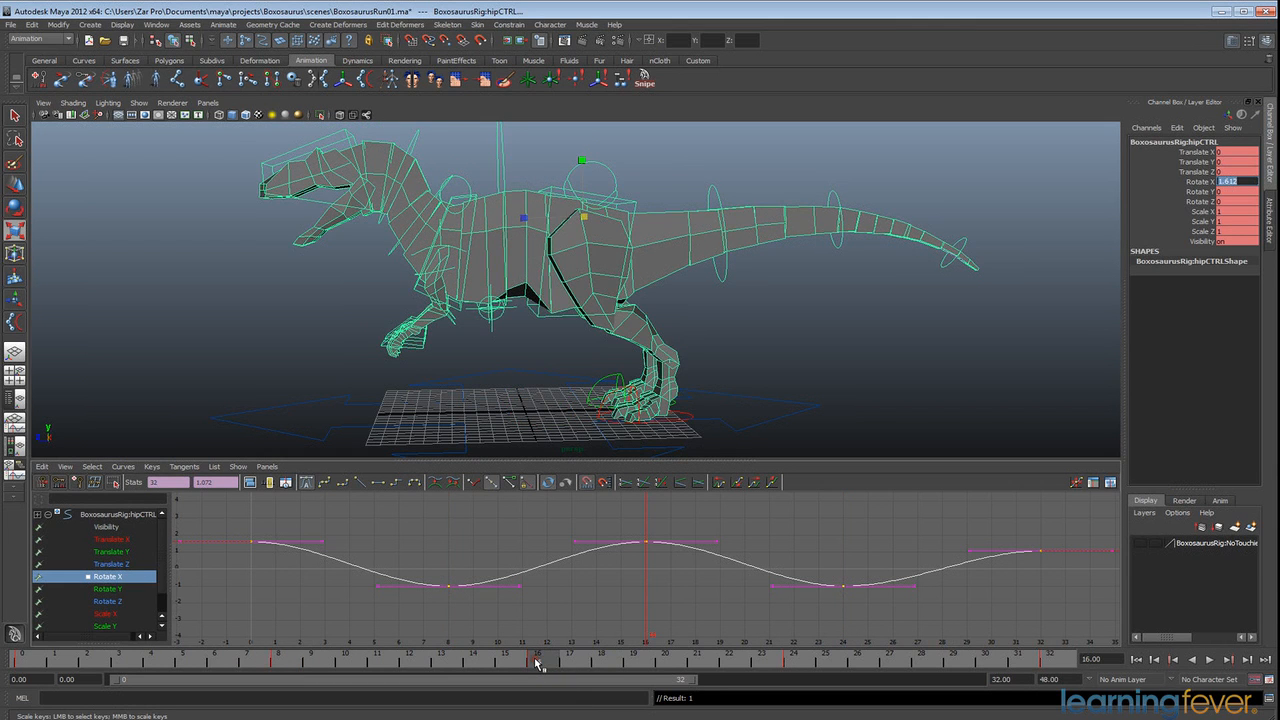
{"action": "left_click", "coordinate": [1045, 661]}
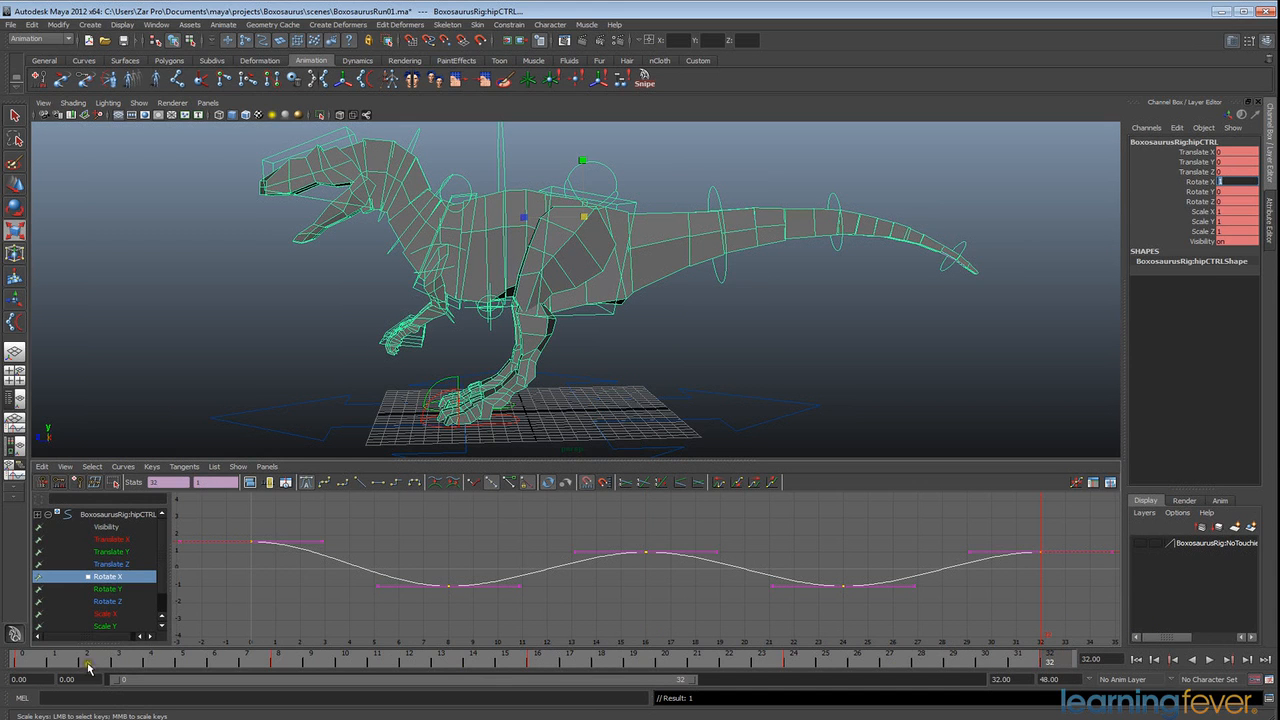
{"action": "left_click", "coordinate": [24, 662]}
{"action": "key", "text": "Return"}
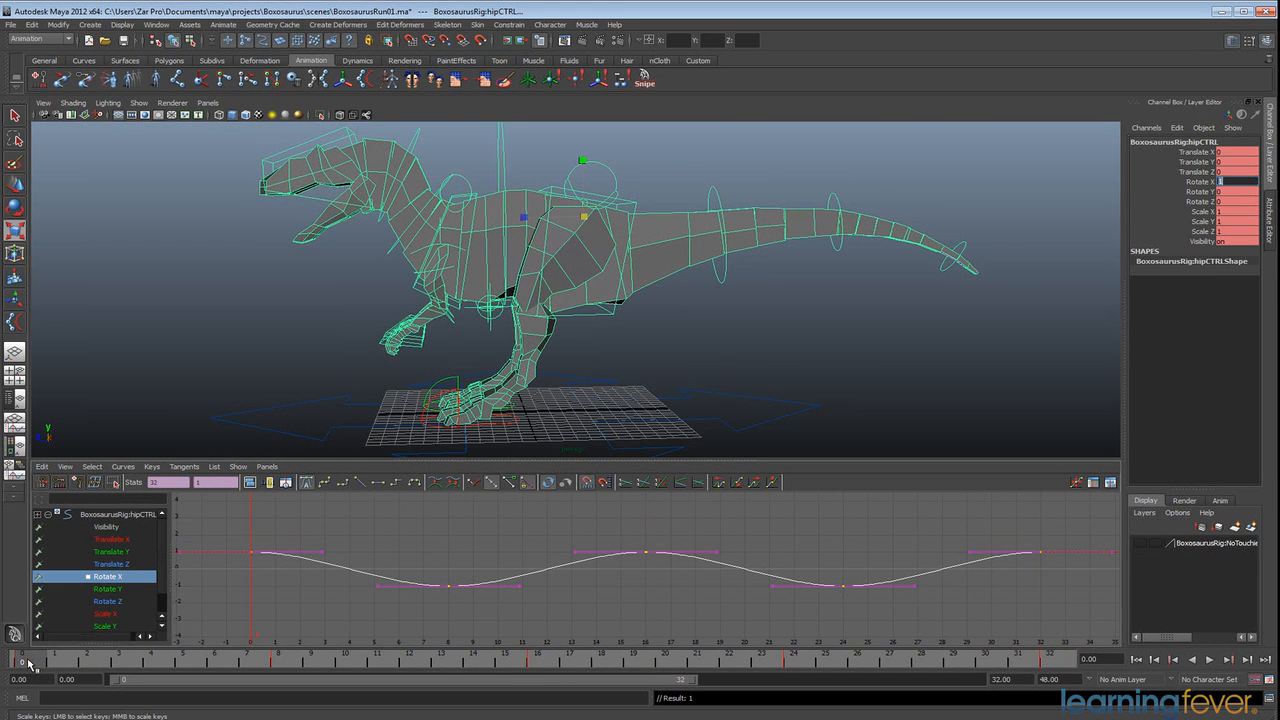
{"action": "left_click", "coordinate": [1194, 660]}
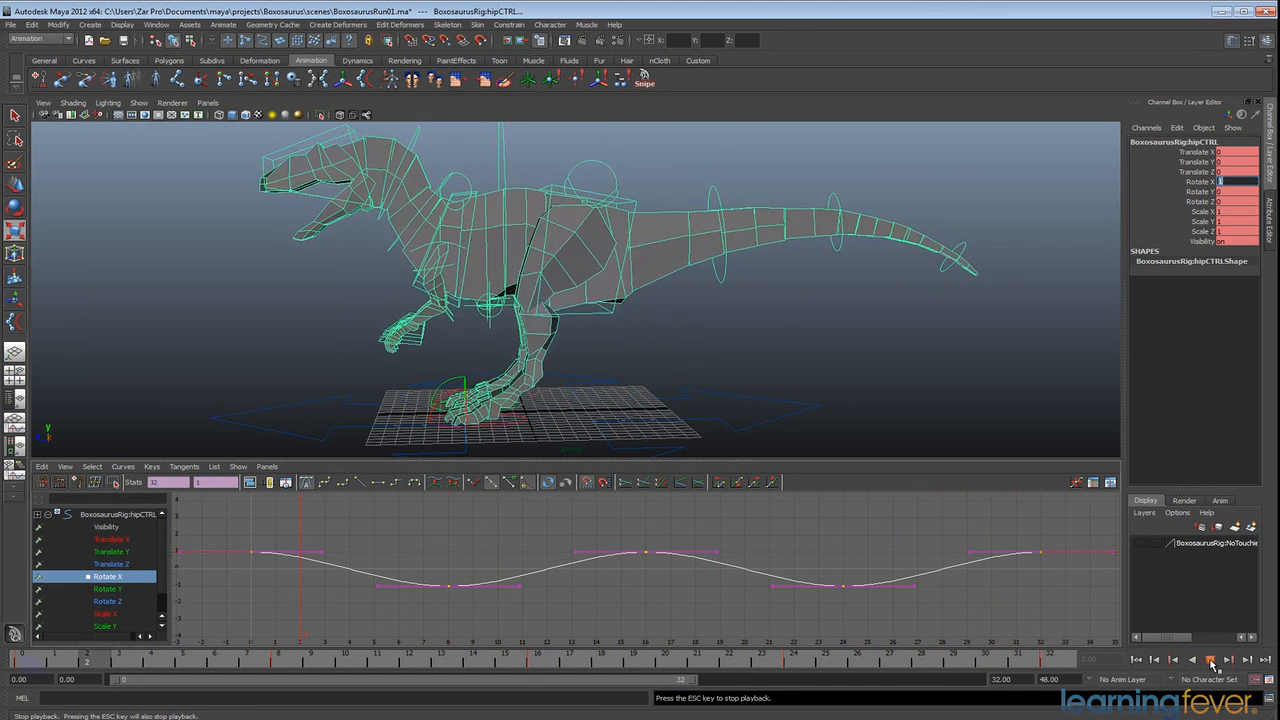
{"action": "left_click", "coordinate": [1212, 664]}
Step: Lower the hip control's Translate Y keys at frames 0, 16 and 32 to about -1.09 and play back the bounce
{"action": "left_click", "coordinate": [111, 551]}
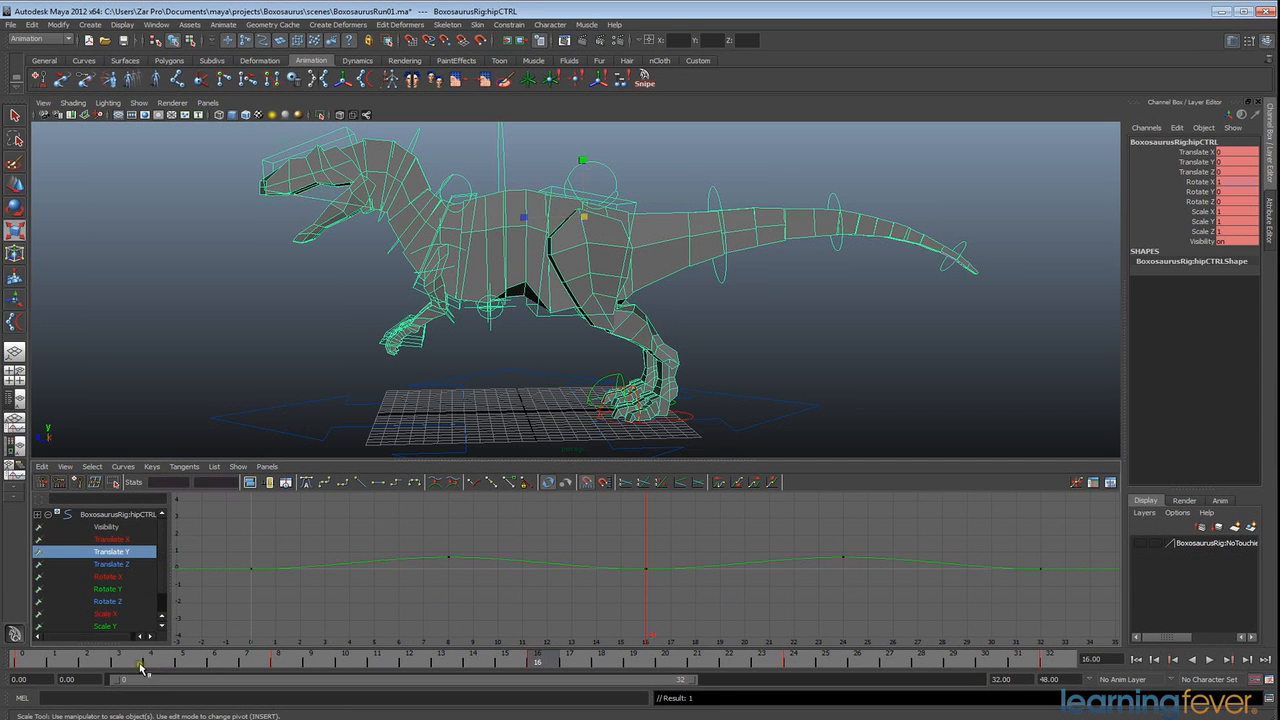
{"action": "left_click", "coordinate": [26, 661]}
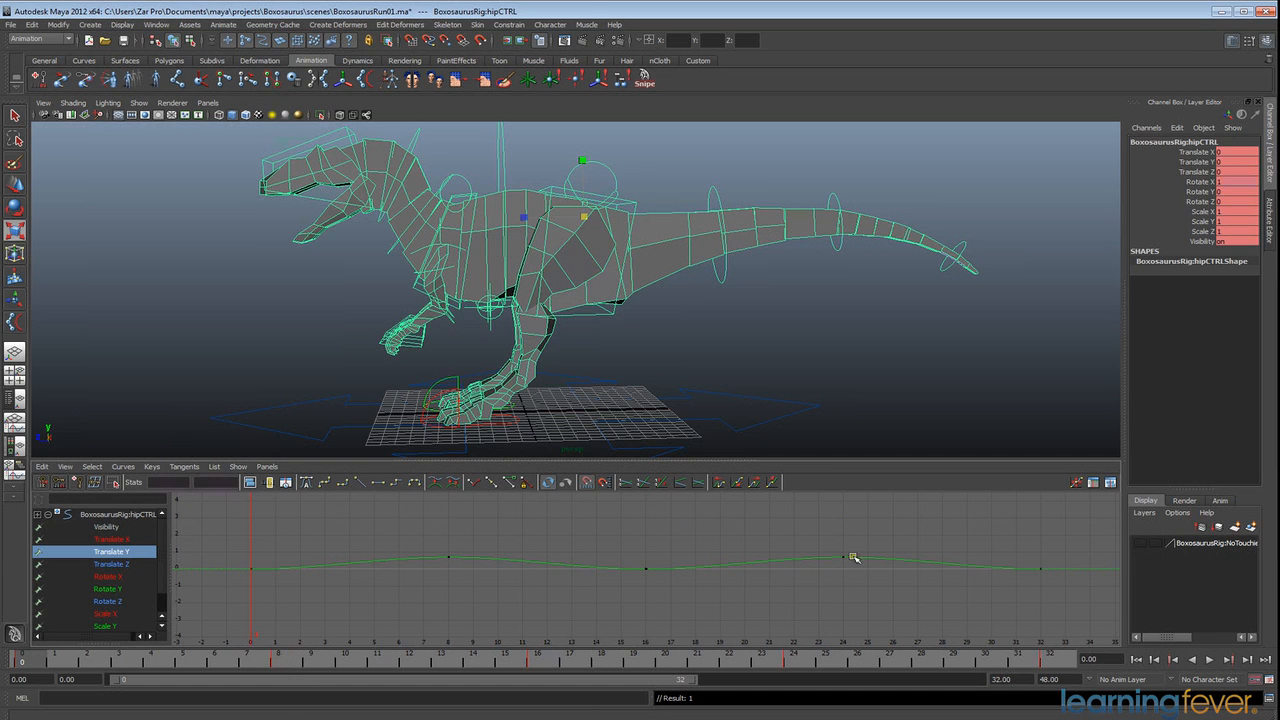
{"action": "left_click_drag", "start_coordinate": [1086, 591], "coordinate": [131, 566]}
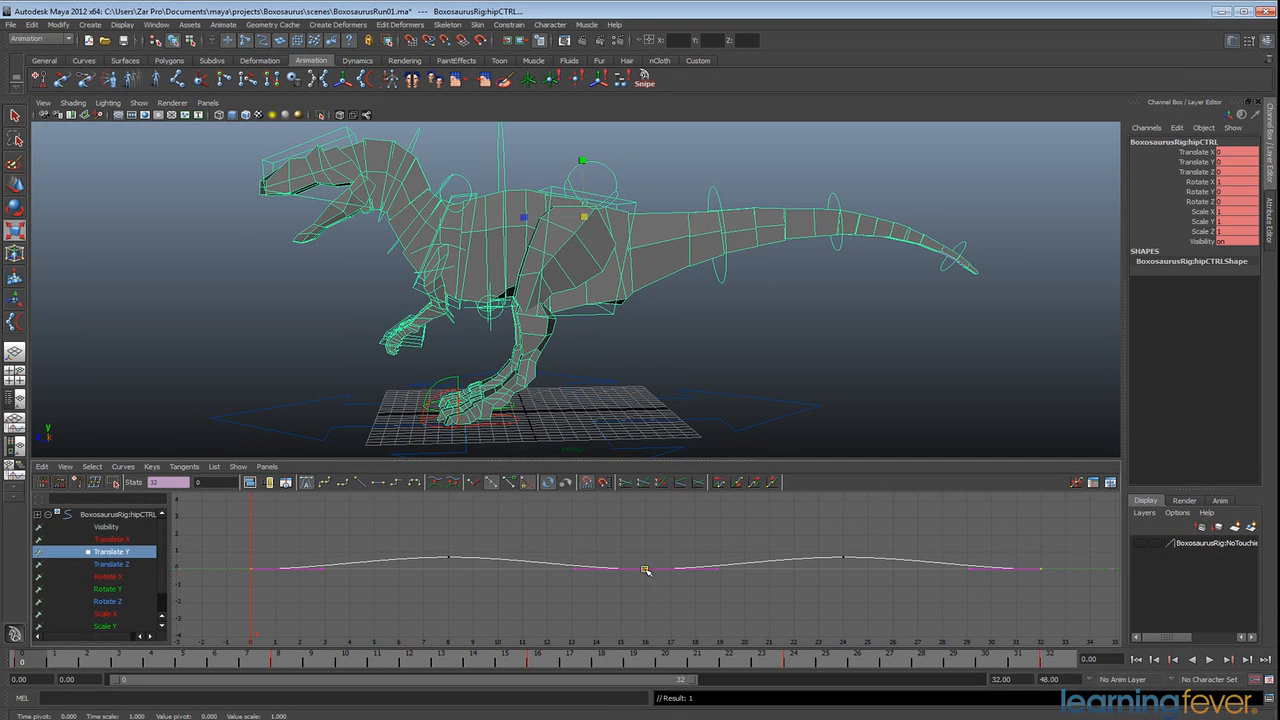
{"action": "key", "text": "w"}
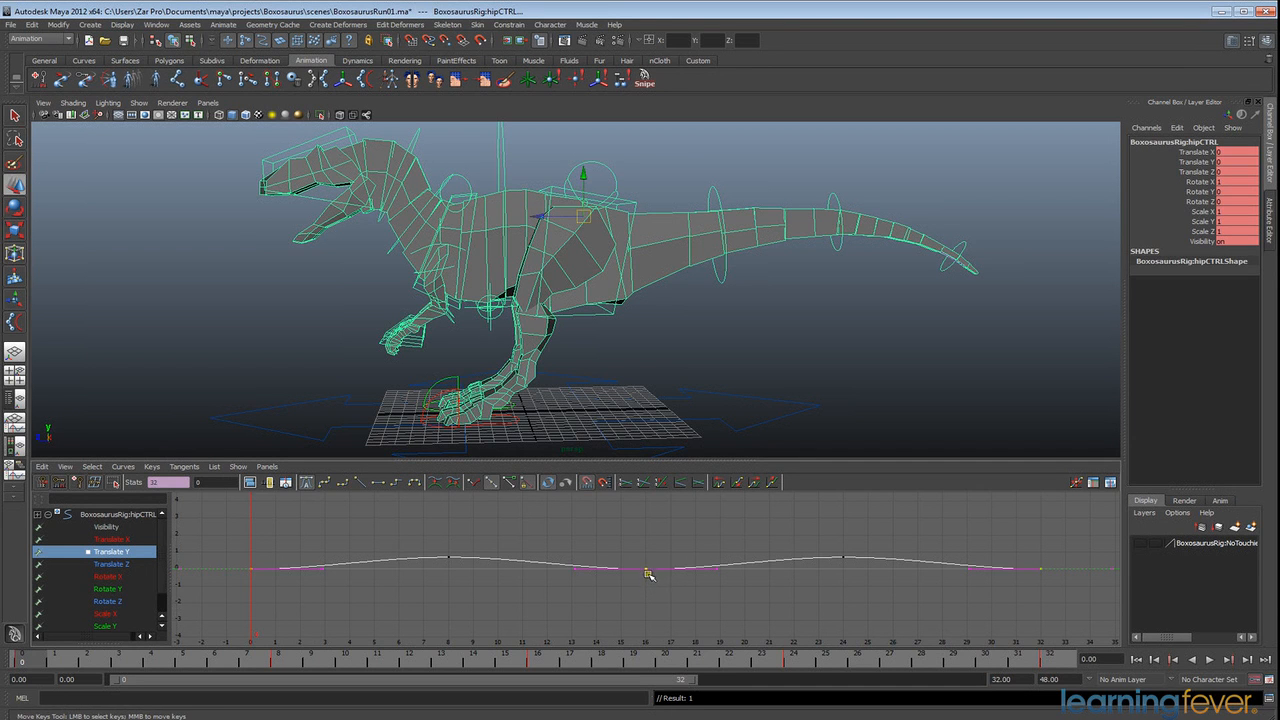
{"action": "middle_click_drag", "start_coordinate": [648, 568], "coordinate": [647, 589]}
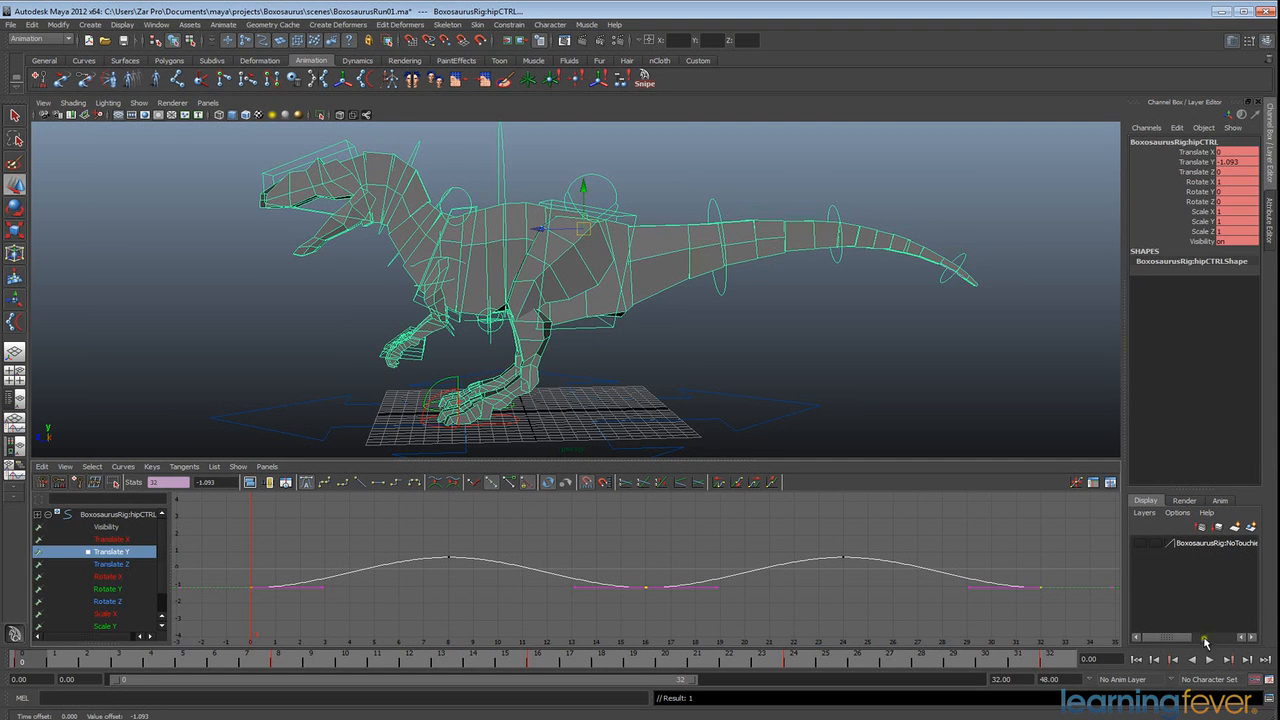
{"action": "left_click", "coordinate": [1209, 660]}
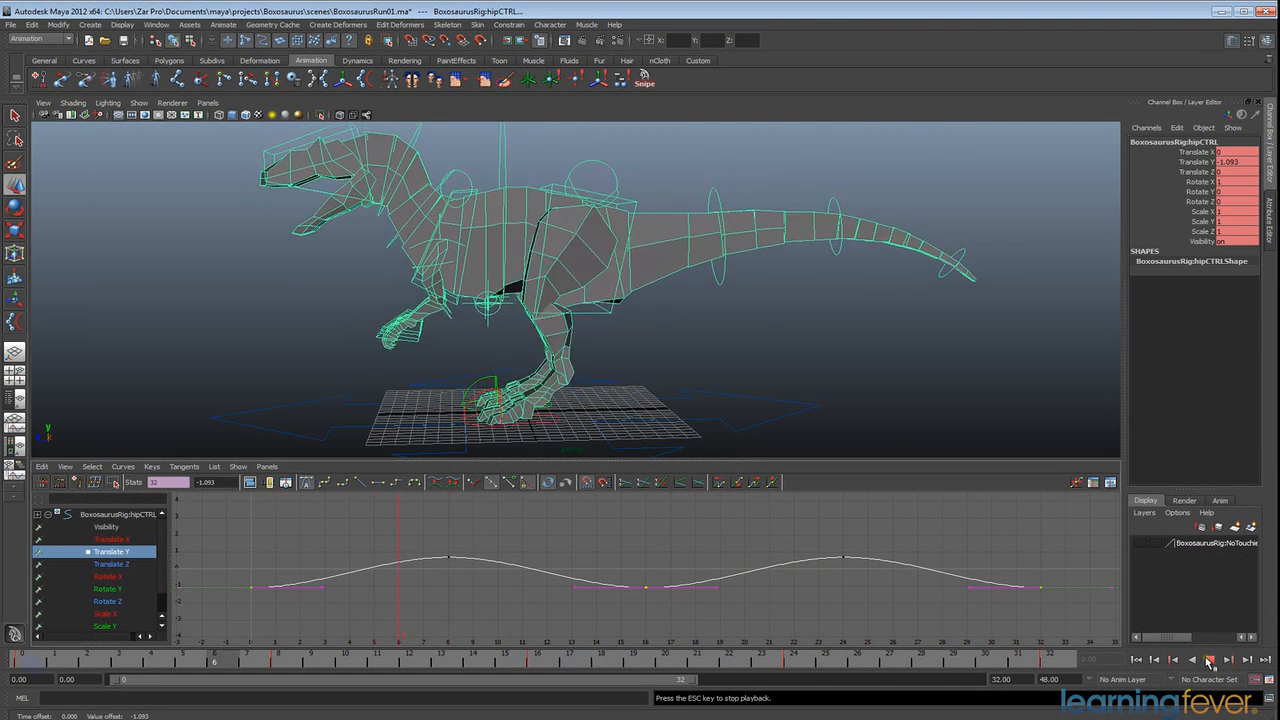
{"action": "left_click", "coordinate": [1209, 660]}
Step: Raise the three low Translate Y keys of the hip control to about -0.58 and play back the cycle
{"action": "middle_click_drag", "start_coordinate": [645, 593], "coordinate": [646, 579]}
{"action": "left_click", "coordinate": [1209, 660]}
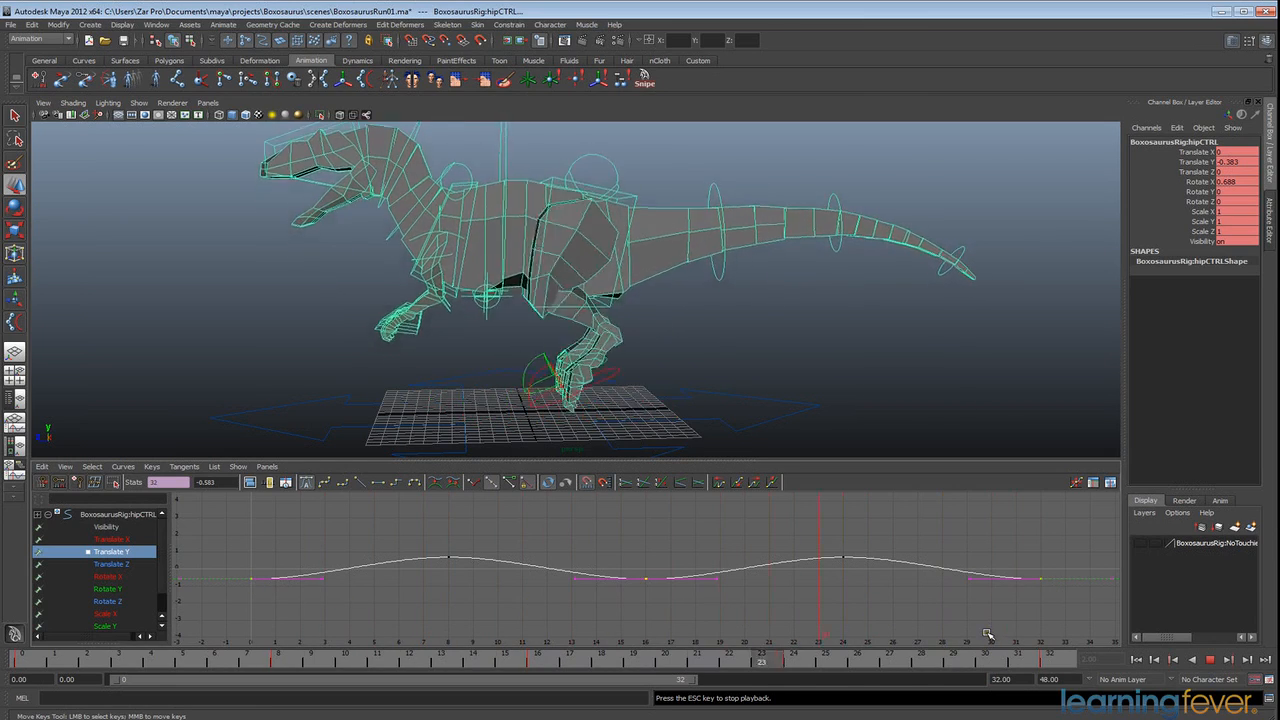
{"action": "left_click", "coordinate": [1211, 662]}
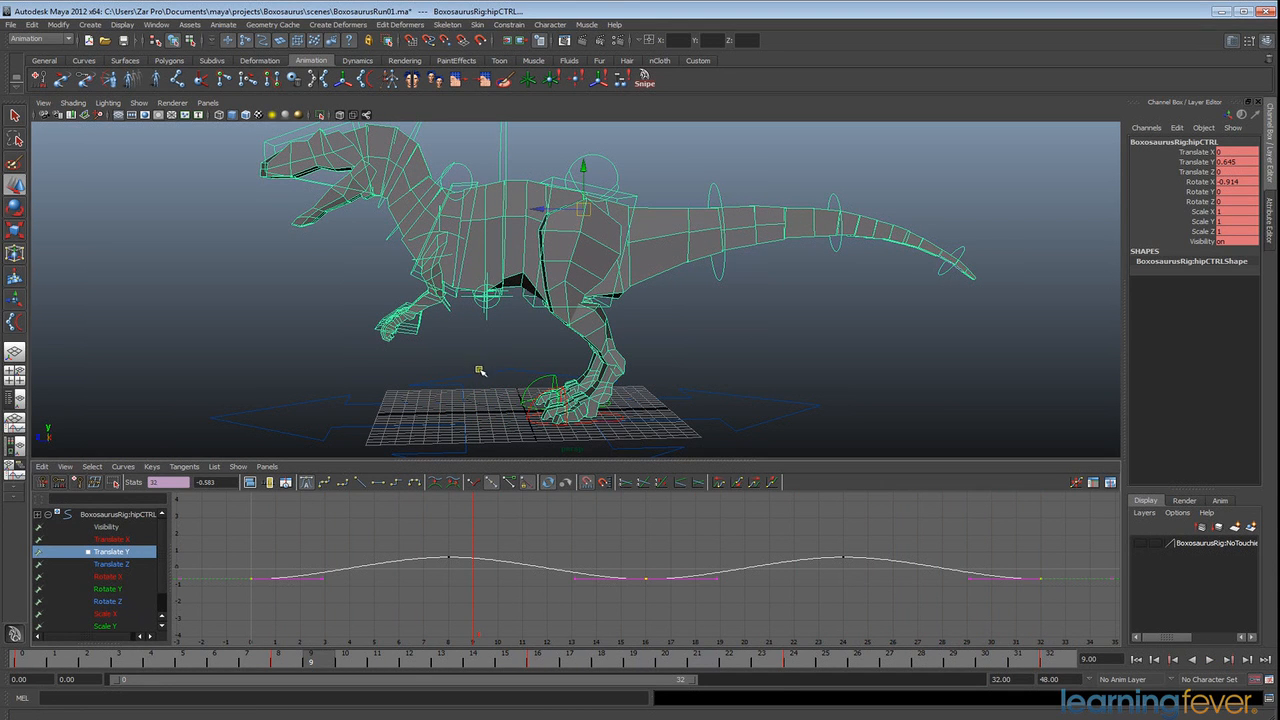
Step: Select all three tail controls and key them at frames 0, 16 and 32
{"action": "middle_click_drag", "start_coordinate": [738, 297], "coordinate": [695, 318], "text": "alt"}
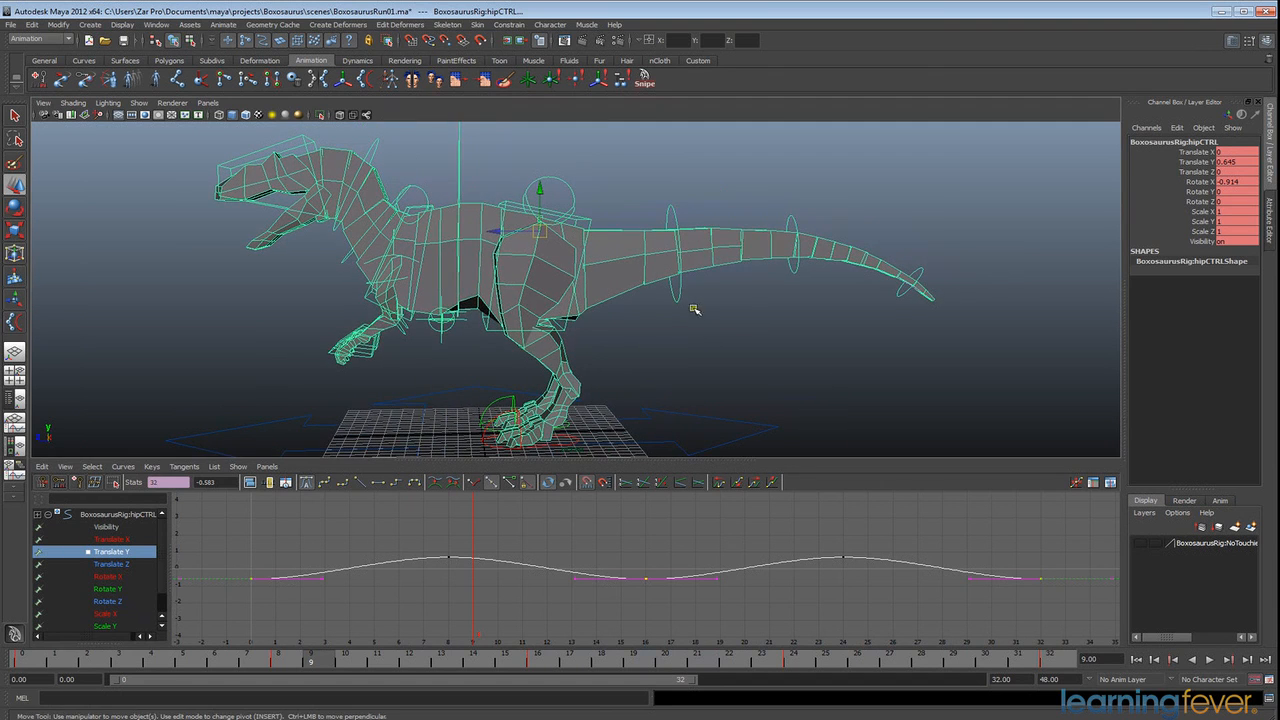
{"action": "left_click", "coordinate": [680, 291]}
{"action": "left_click", "coordinate": [791, 219], "text": "shift"}
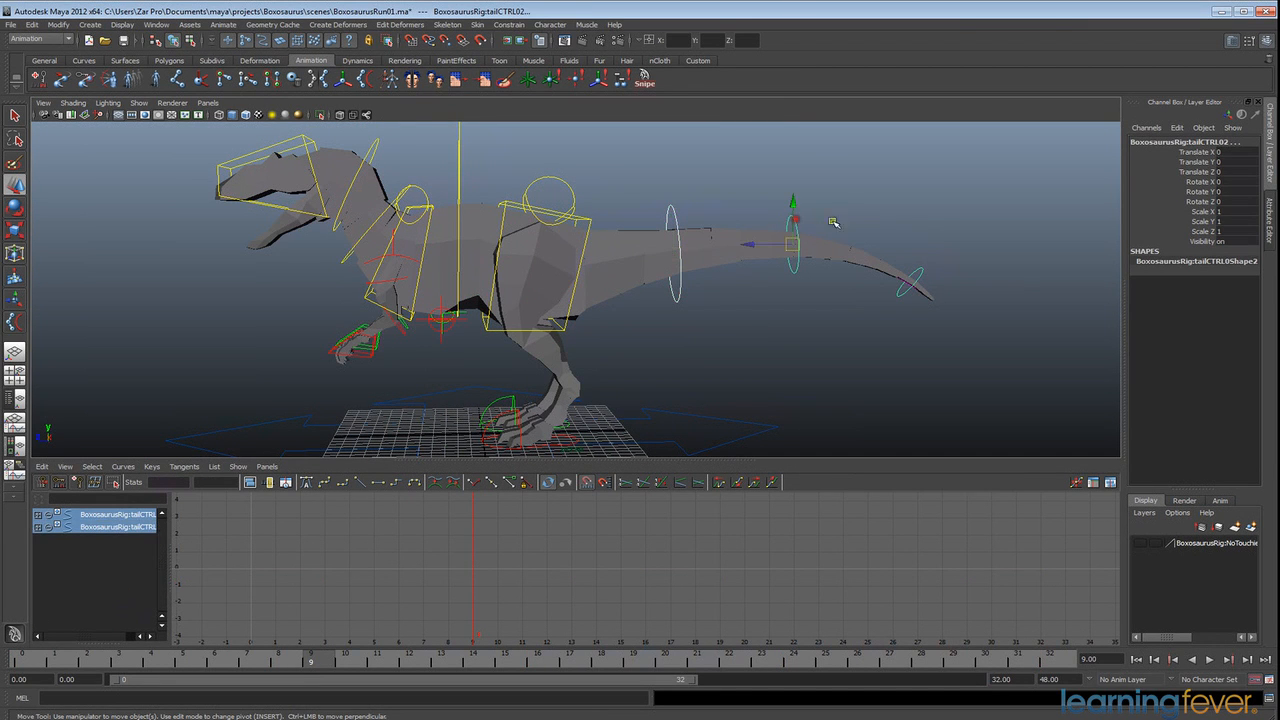
{"action": "left_click", "coordinate": [923, 272], "text": "shift"}
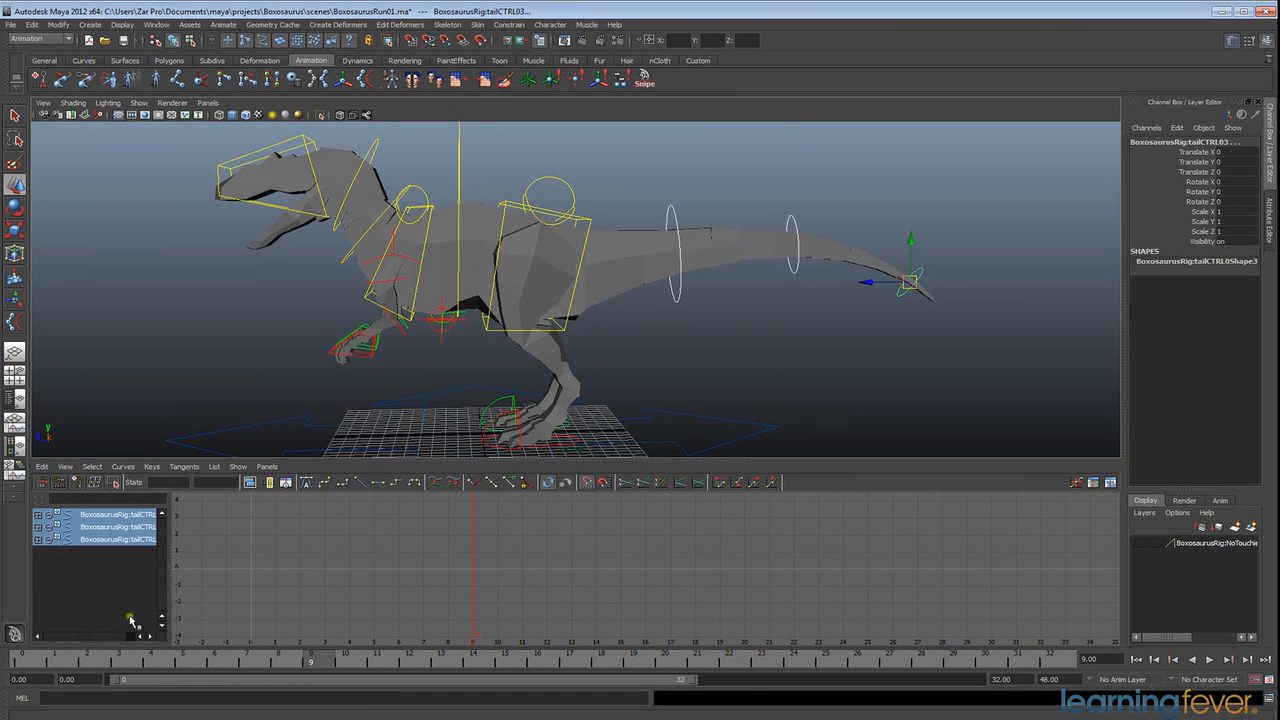
{"action": "left_click", "coordinate": [21, 663]}
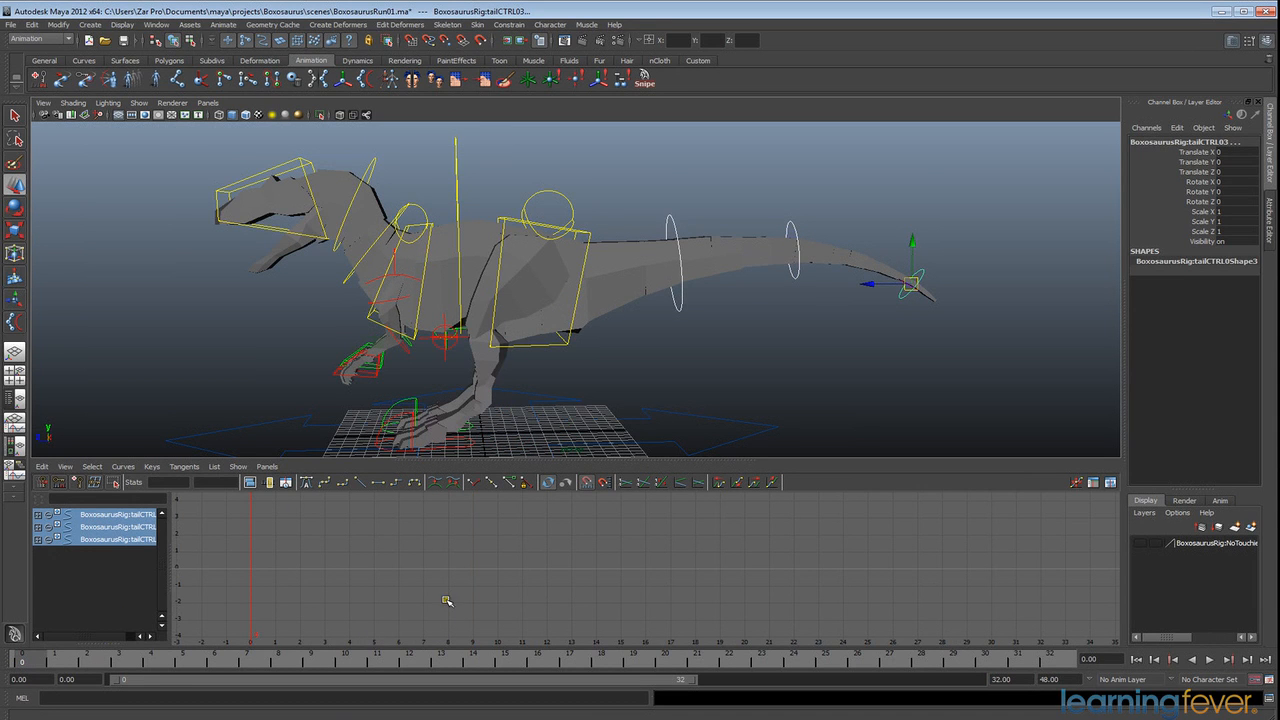
{"action": "key", "text": "s"}
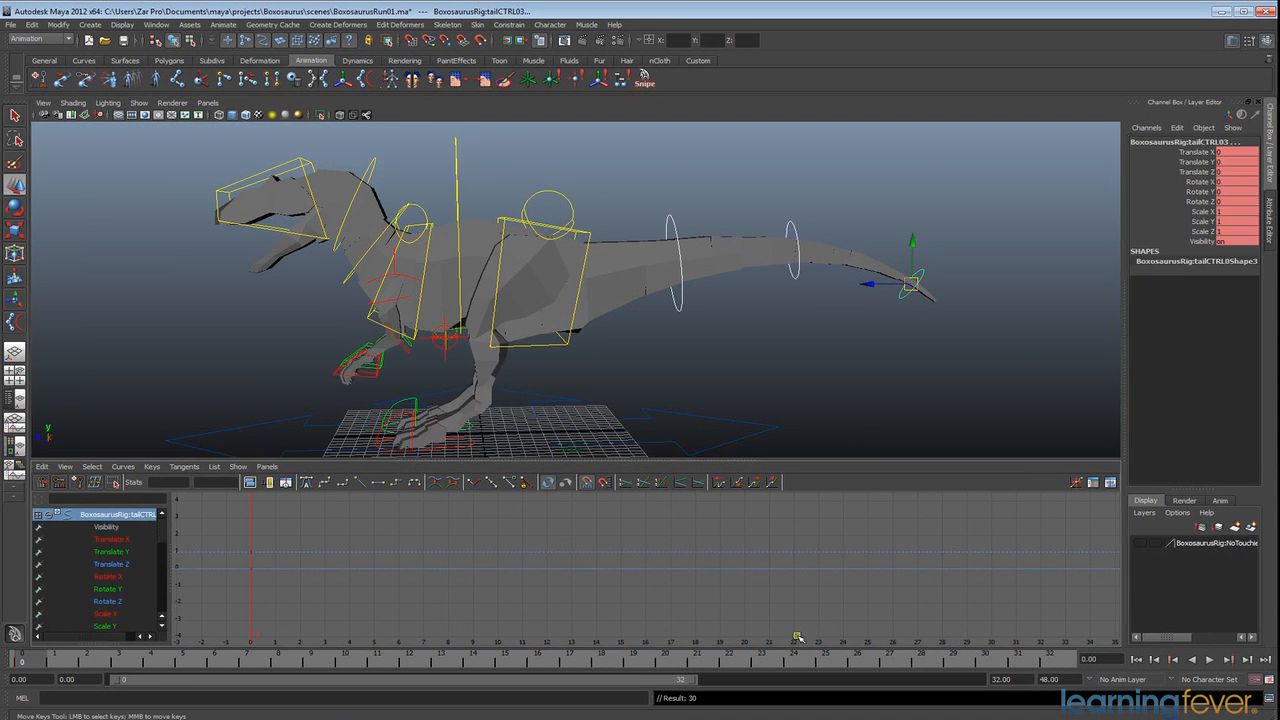
{"action": "left_click", "coordinate": [1065, 662]}
{"action": "key", "text": "s"}
{"action": "left_click", "coordinate": [540, 662]}
{"action": "key", "text": "s"}
Step: Rotate the three tail controls upward at frame 8 and set their Rotate X to 3
{"action": "left_click_drag", "start_coordinate": [540, 662], "coordinate": [300, 655]}
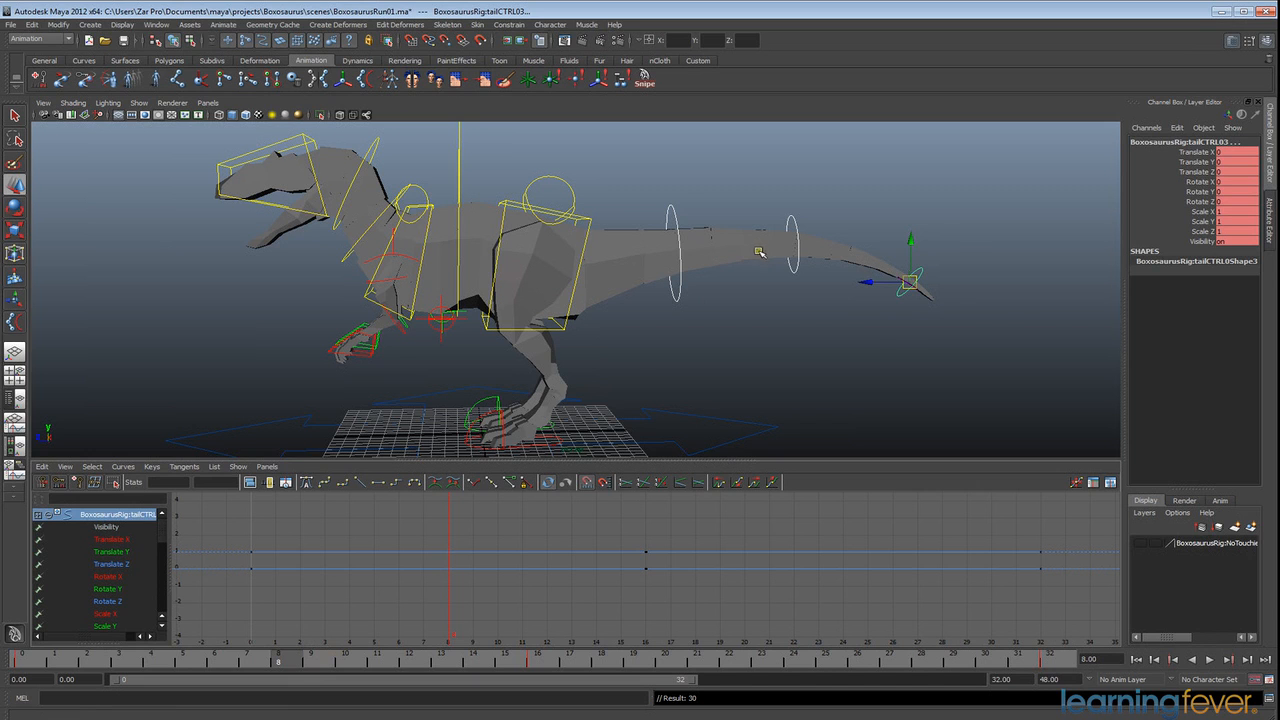
{"action": "key", "text": "e"}
{"action": "left_click_drag", "start_coordinate": [867, 247], "coordinate": [862, 252]}
{"action": "key", "text": "shift+e"}
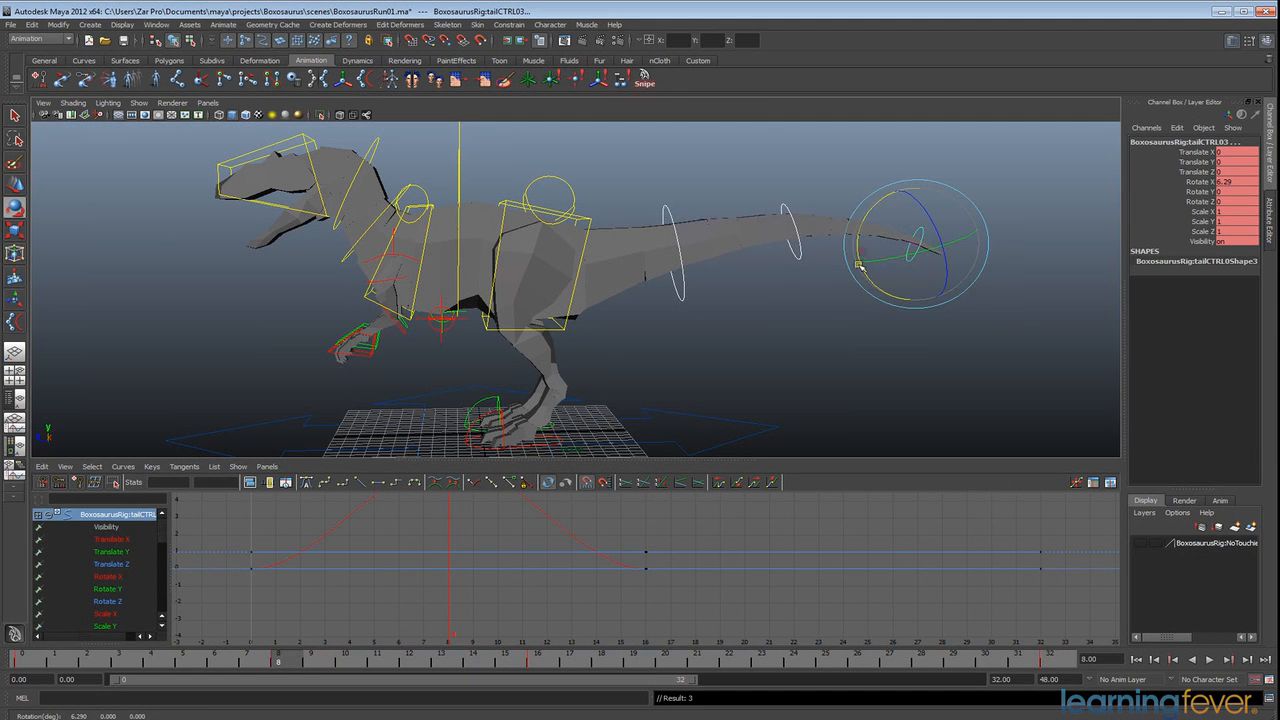
{"action": "left_click", "coordinate": [1230, 180]}
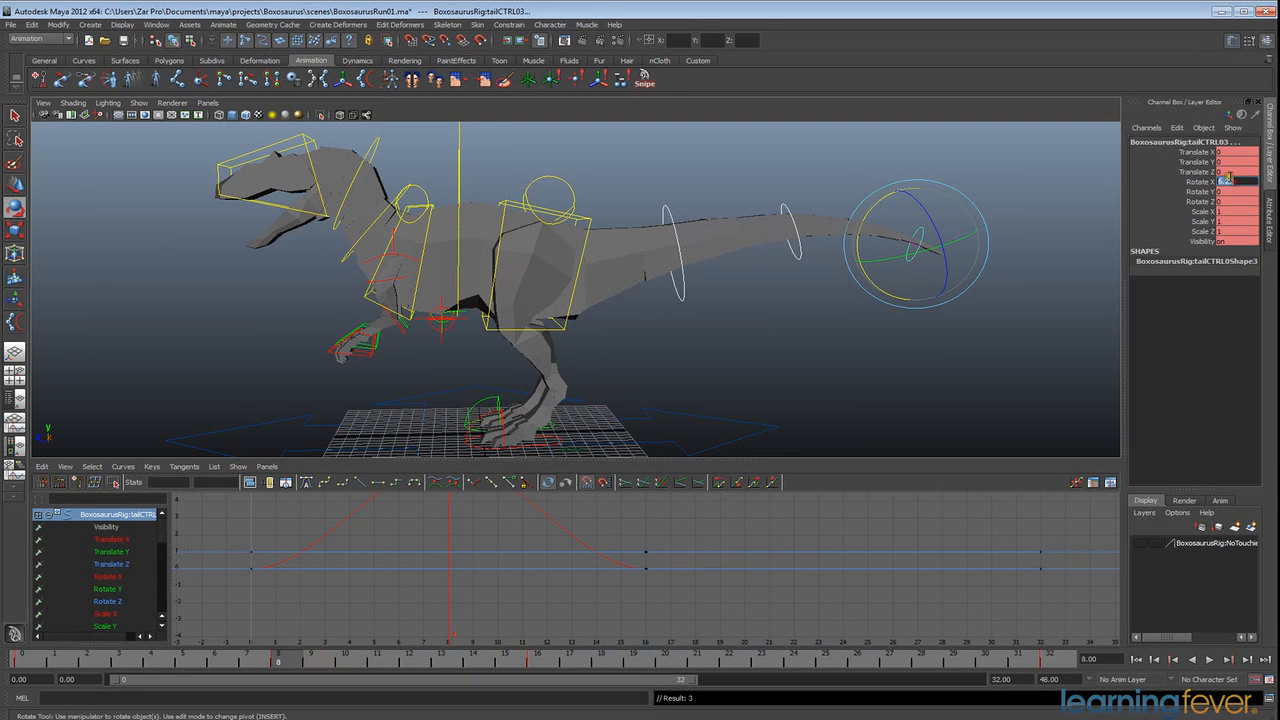
{"action": "key", "text": "Return"}
{"action": "type", "text": "3"}
{"action": "key", "text": "Return"}
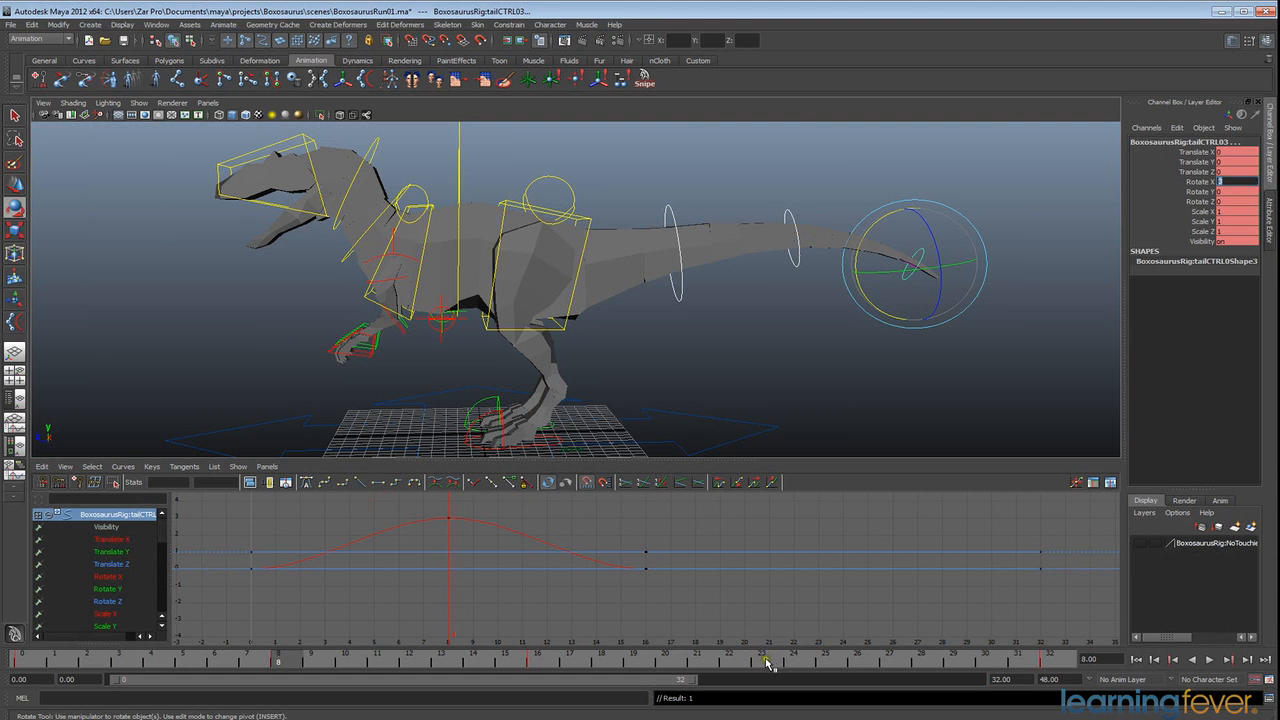
Step: Set the tail controls' Rotate X to 3 at frame 24 and play back the tail's up-and-down motion
{"action": "left_click", "coordinate": [800, 661]}
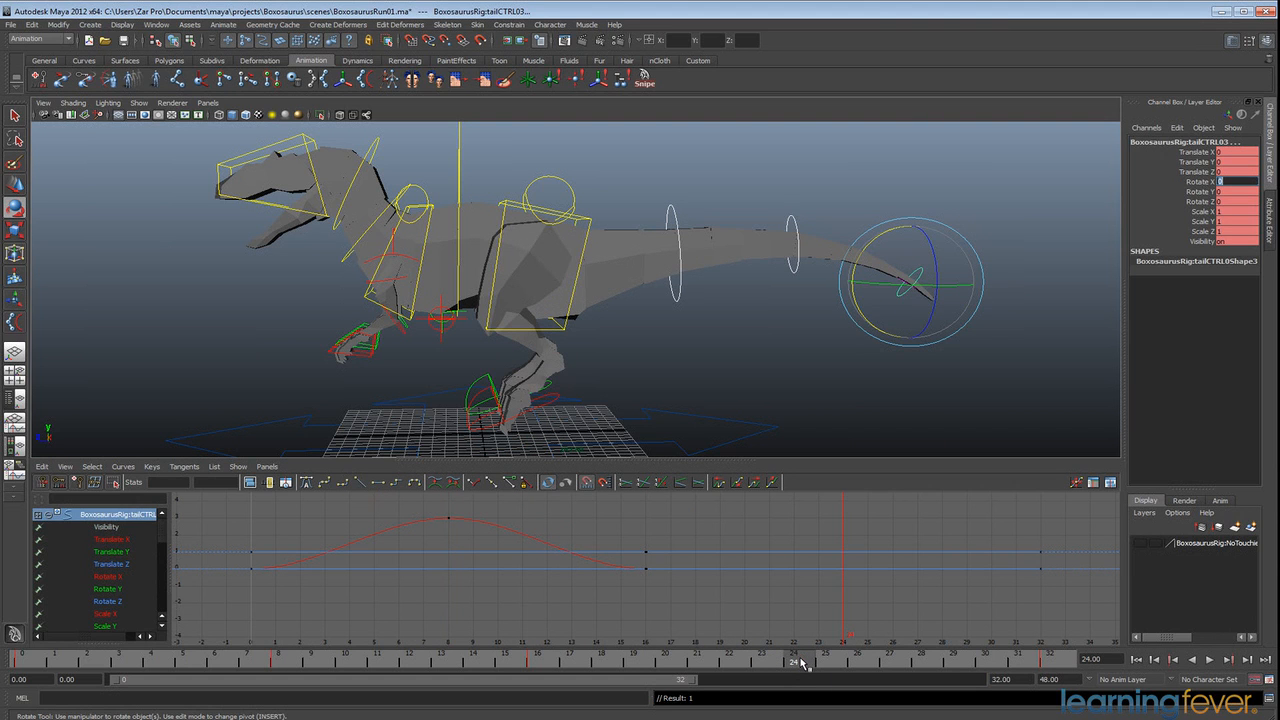
{"action": "key", "text": "Return"}
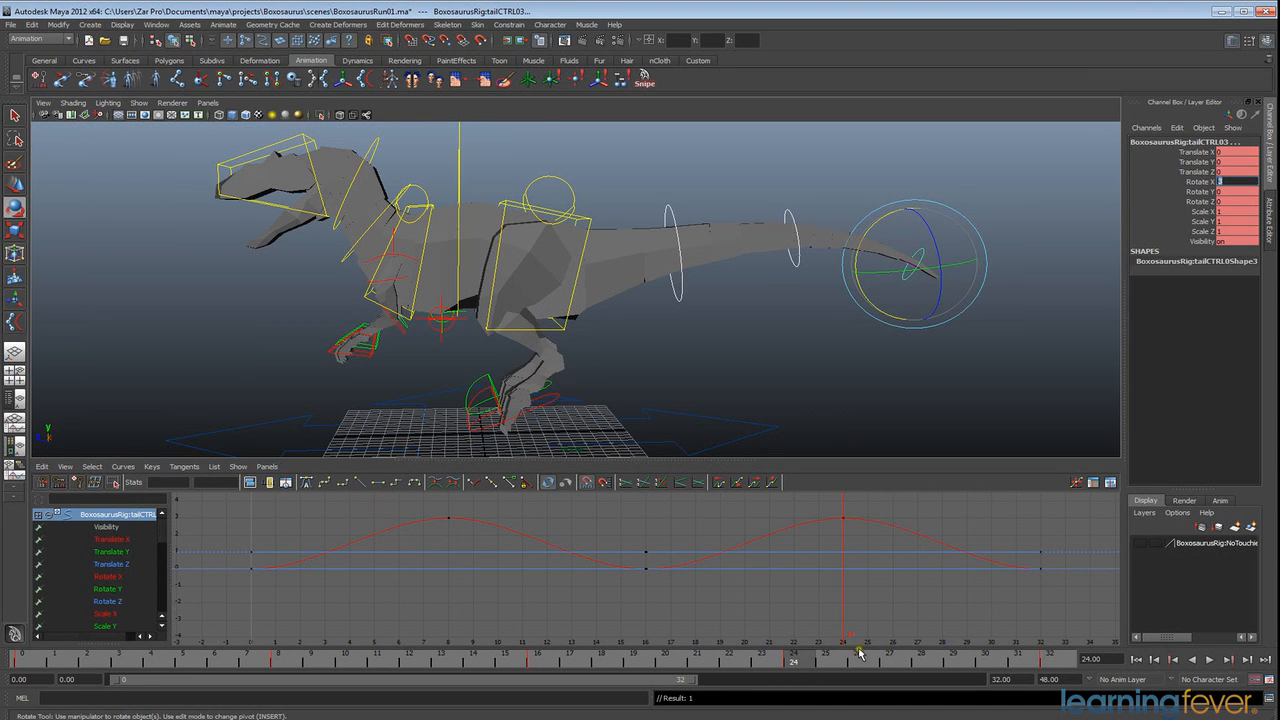
{"action": "left_click", "coordinate": [1192, 660]}
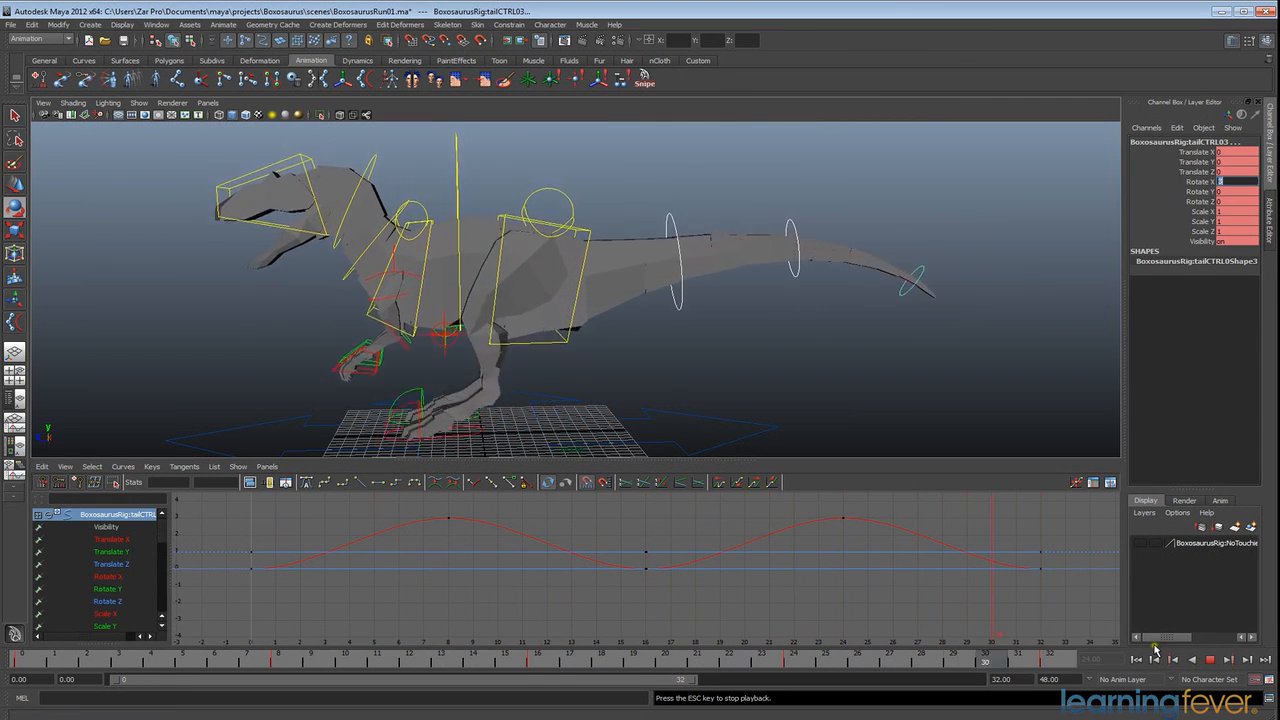
{"action": "left_click", "coordinate": [1213, 665]}
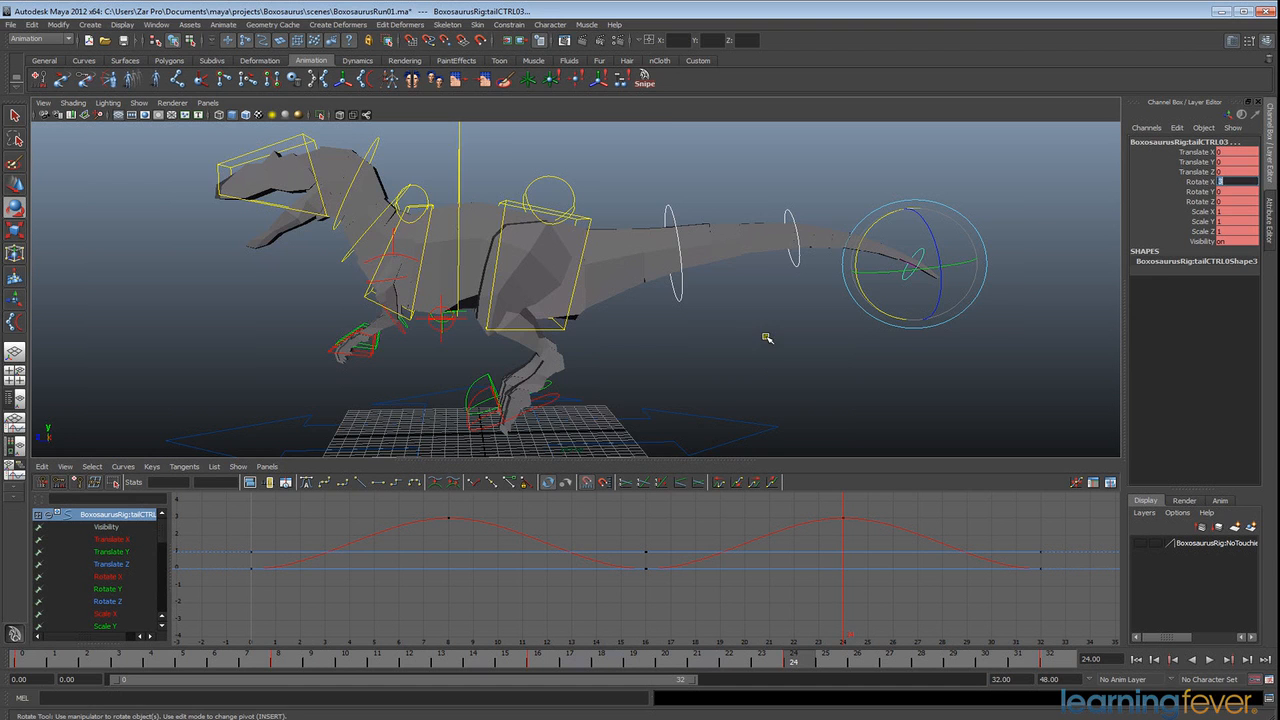
Step: Swing the three tail controls sideways, setting their Rotate Y to 15 at frames 0 and 32
{"action": "left_click_drag", "start_coordinate": [766, 338], "coordinate": [763, 346], "text": "alt"}
{"action": "left_click", "coordinate": [23, 661]}
{"action": "left_click_drag", "start_coordinate": [614, 437], "coordinate": [731, 437], "text": "alt"}
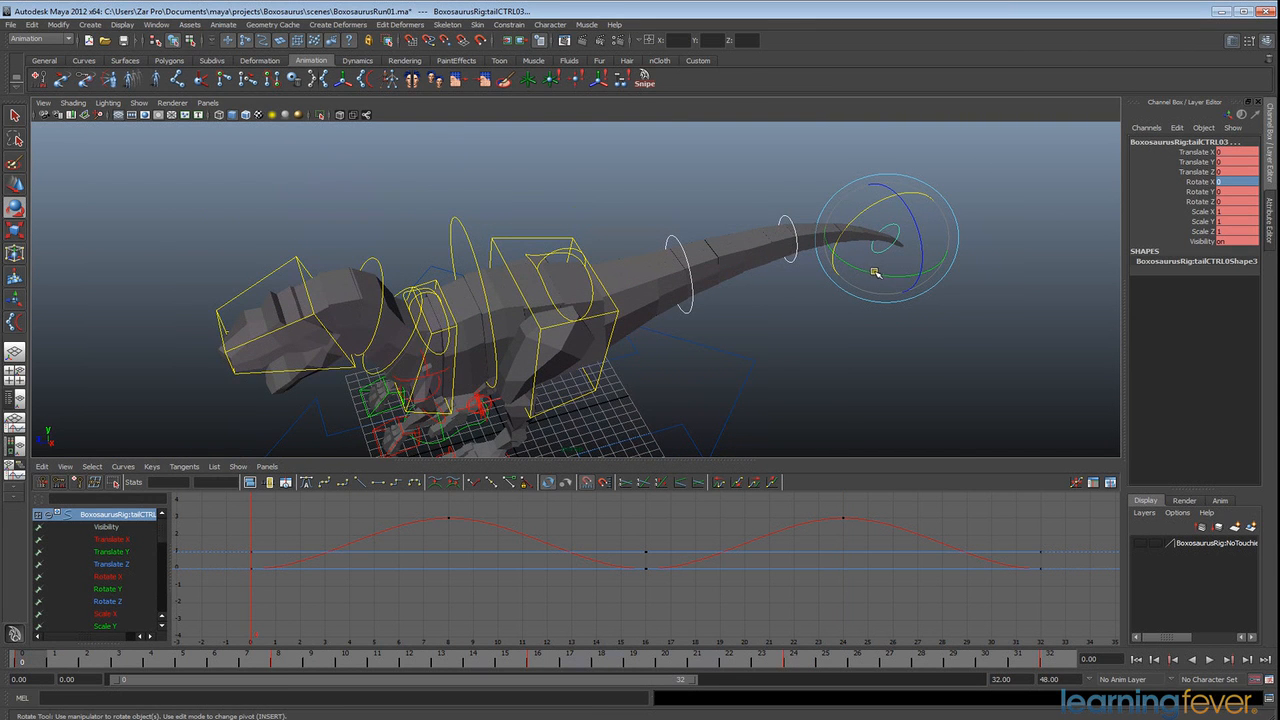
{"action": "left_click_drag", "start_coordinate": [872, 273], "coordinate": [888, 273]}
{"action": "key", "text": "s"}
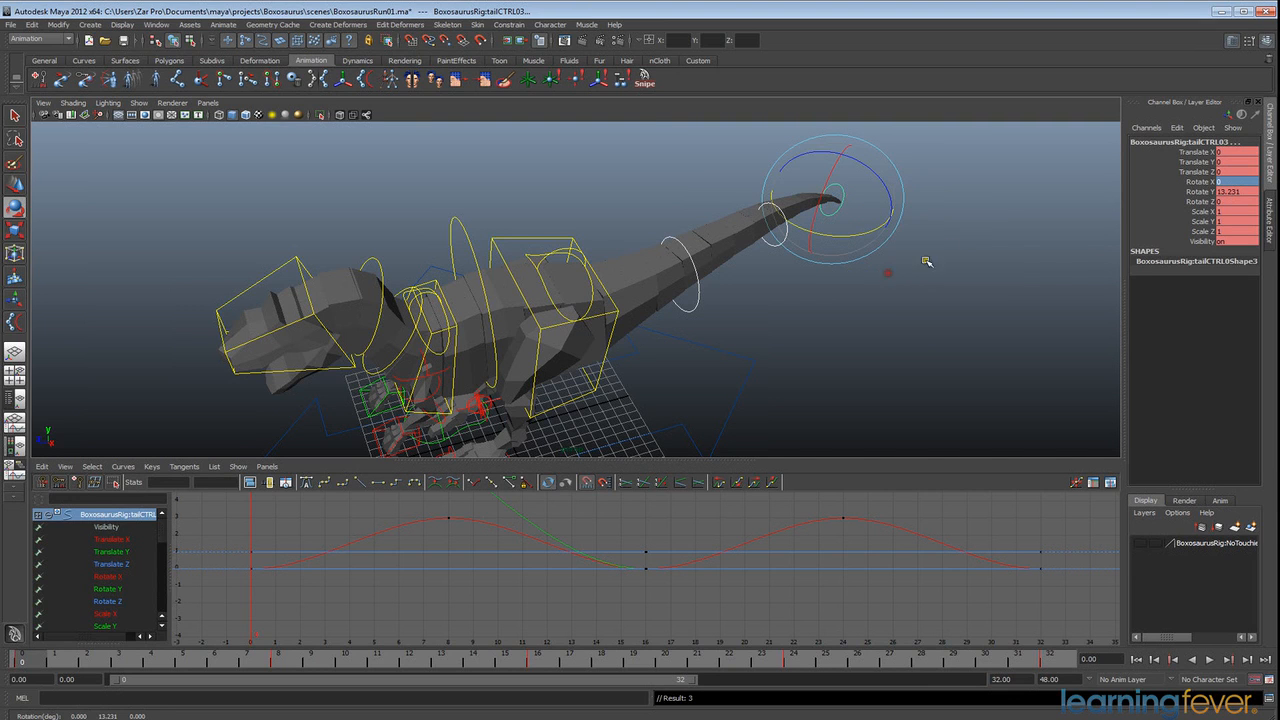
{"action": "double_click", "coordinate": [1237, 194]}
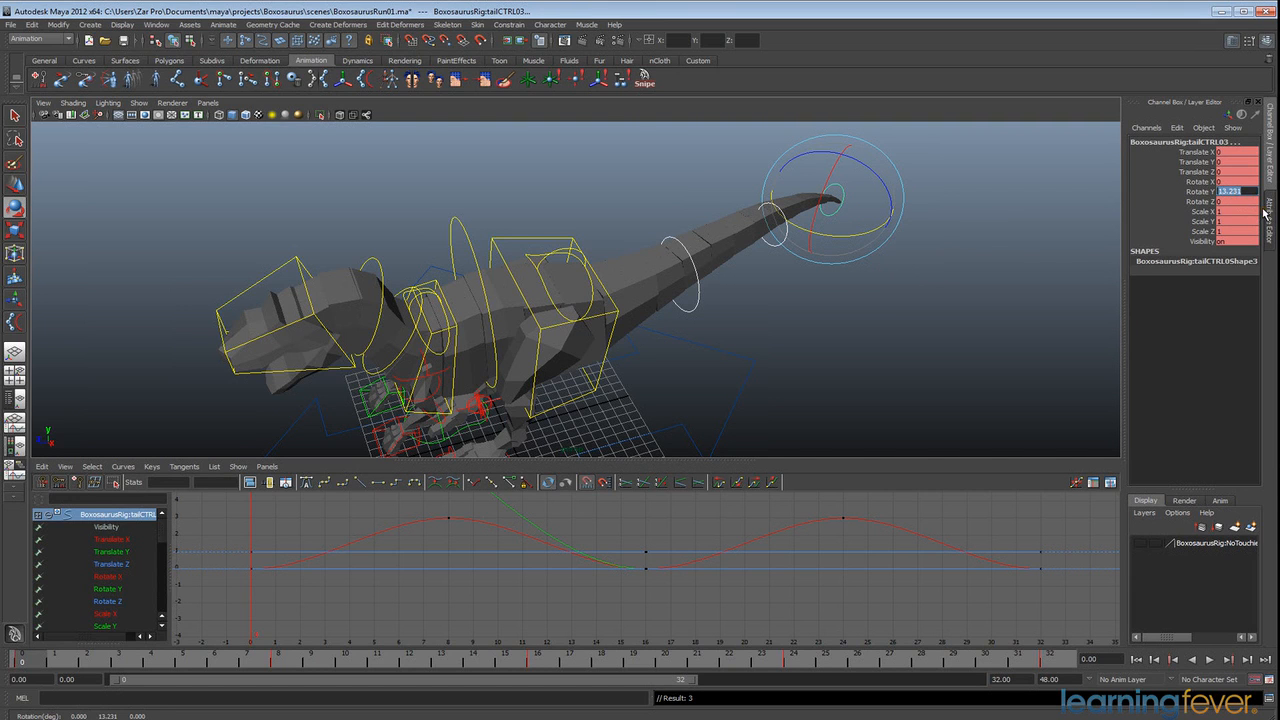
{"action": "type", "text": "15"}
{"action": "key", "text": "Return"}
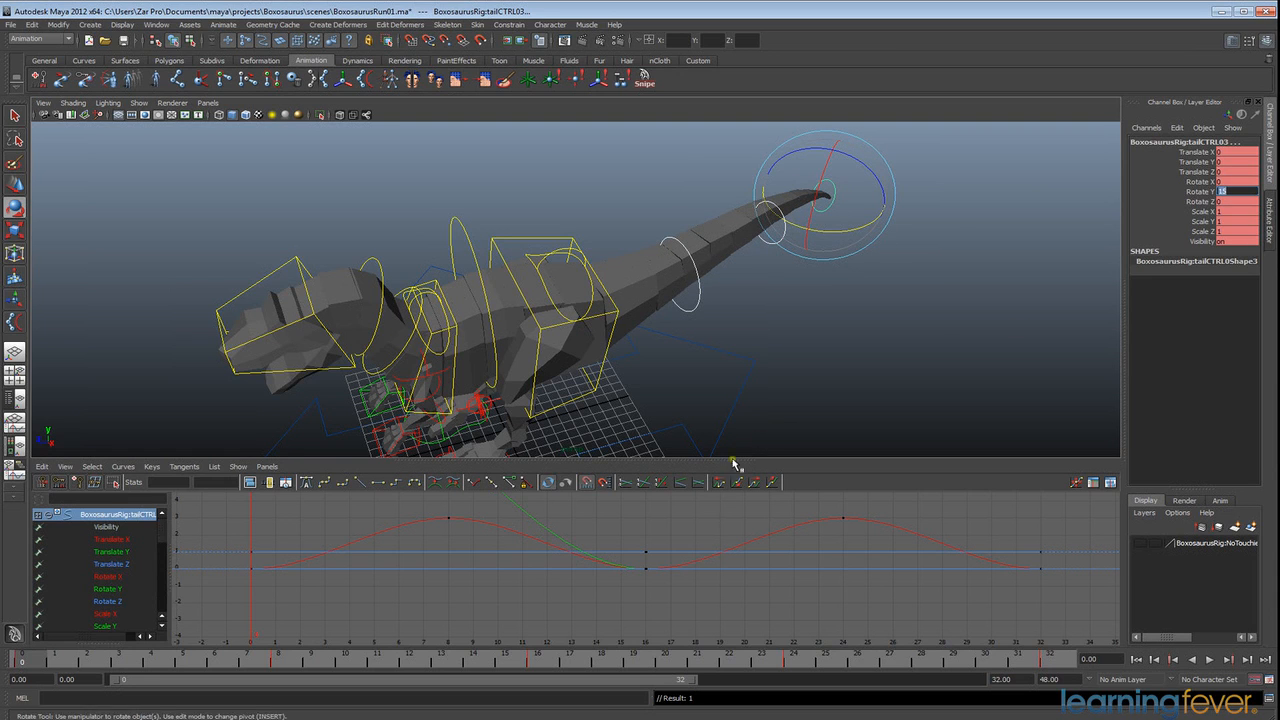
{"action": "left_click", "coordinate": [1068, 662]}
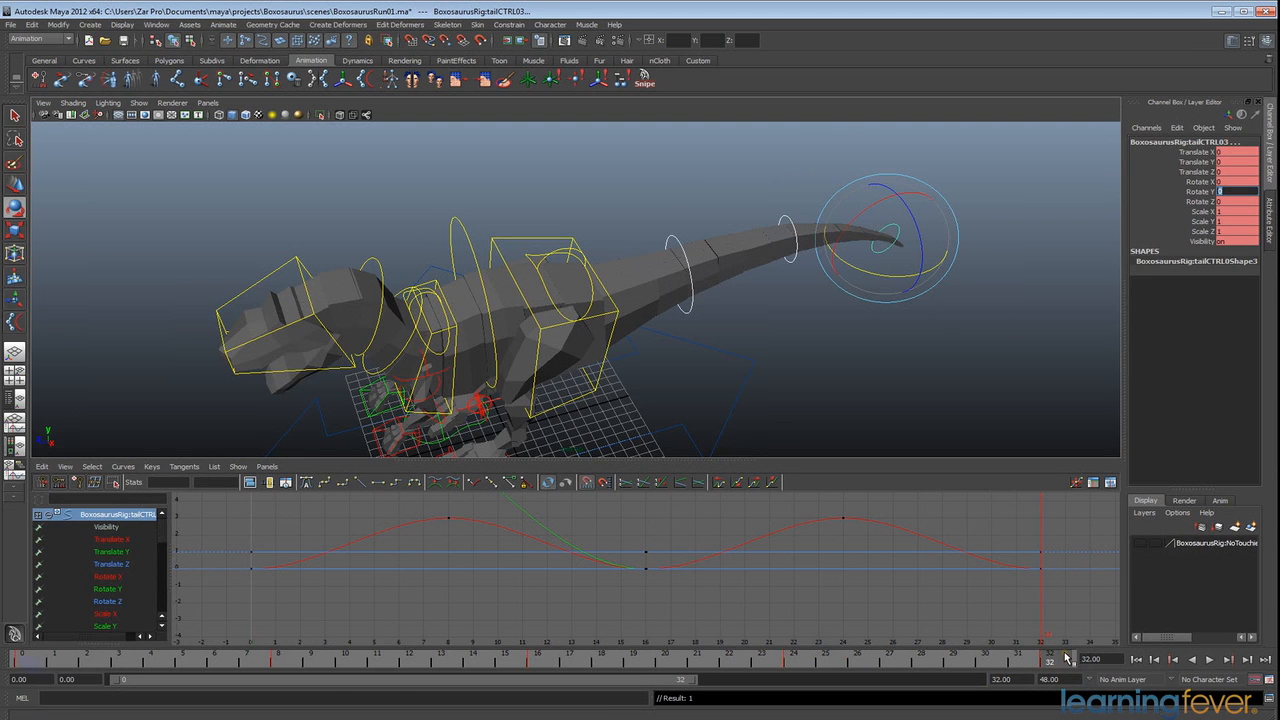
{"action": "type", "text": "15"}
{"action": "key", "text": "Return"}
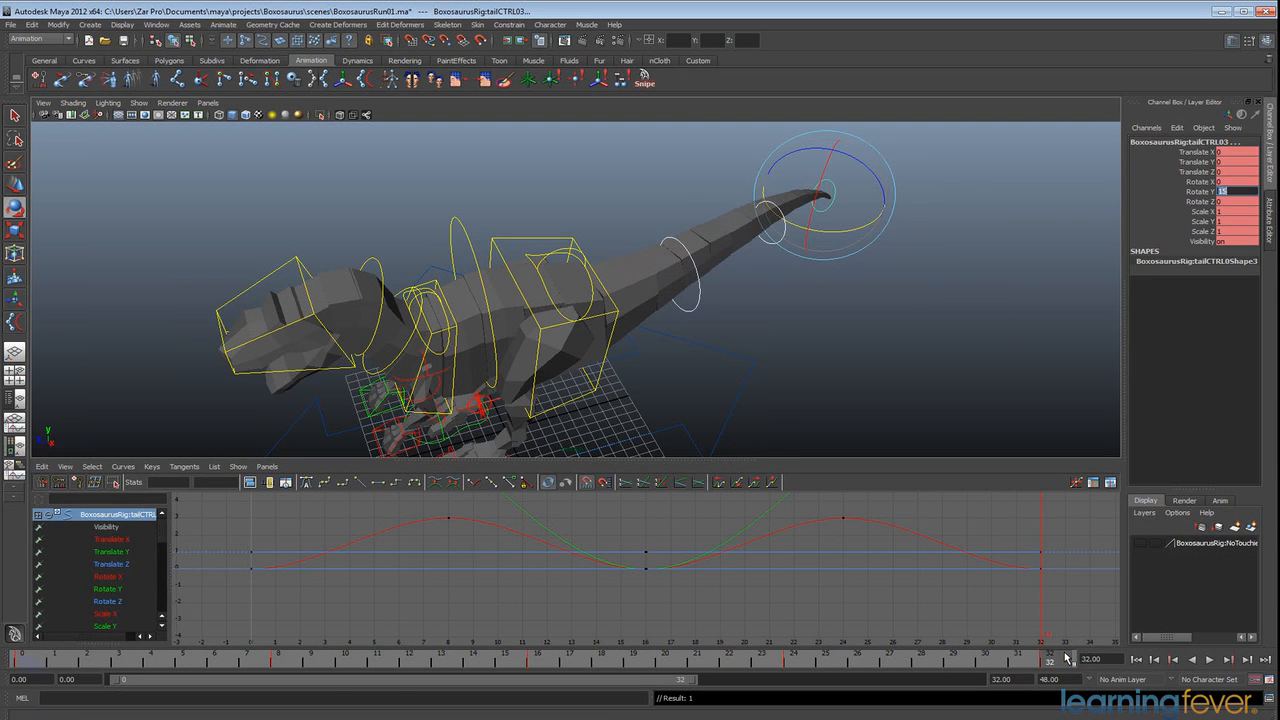
Step: Set the three tail controls' Rotate Y to -15 at frame 16 and play back the tail's sideways swing
{"action": "left_click", "coordinate": [533, 661]}
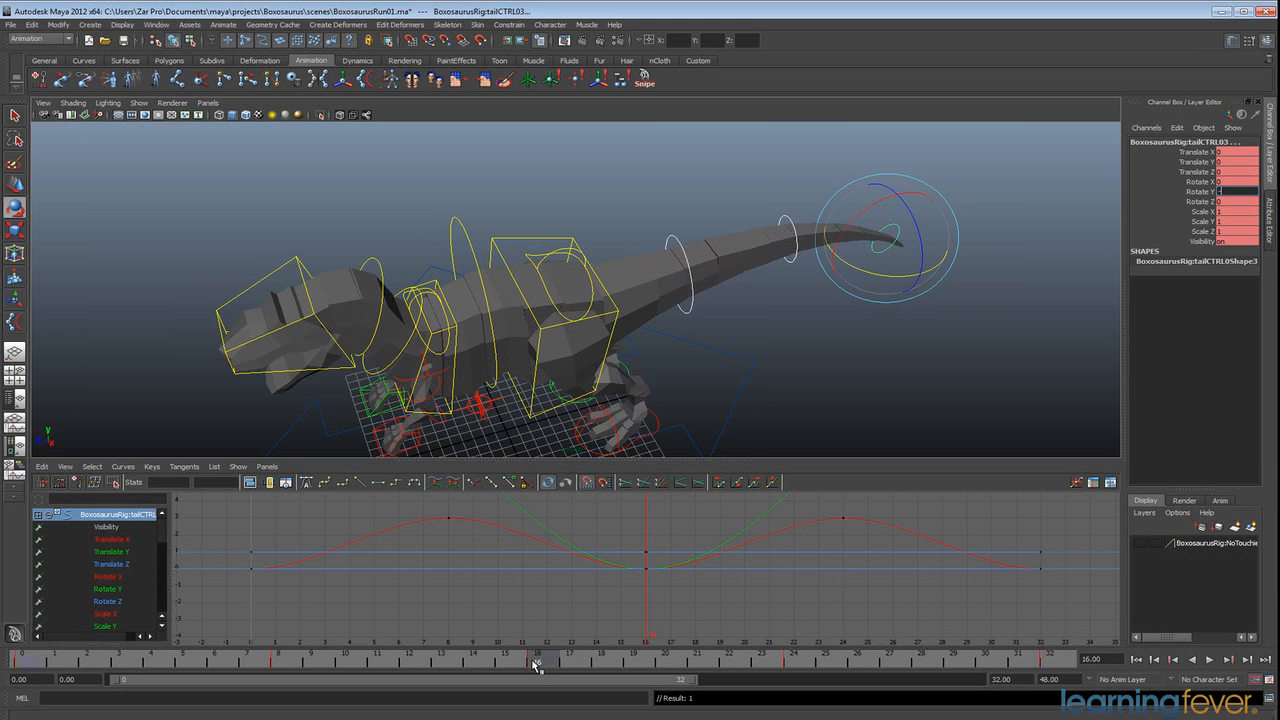
{"action": "left_click_drag", "start_coordinate": [785, 339], "coordinate": [988, 488], "text": "alt"}
{"action": "left_click", "coordinate": [1209, 659]}
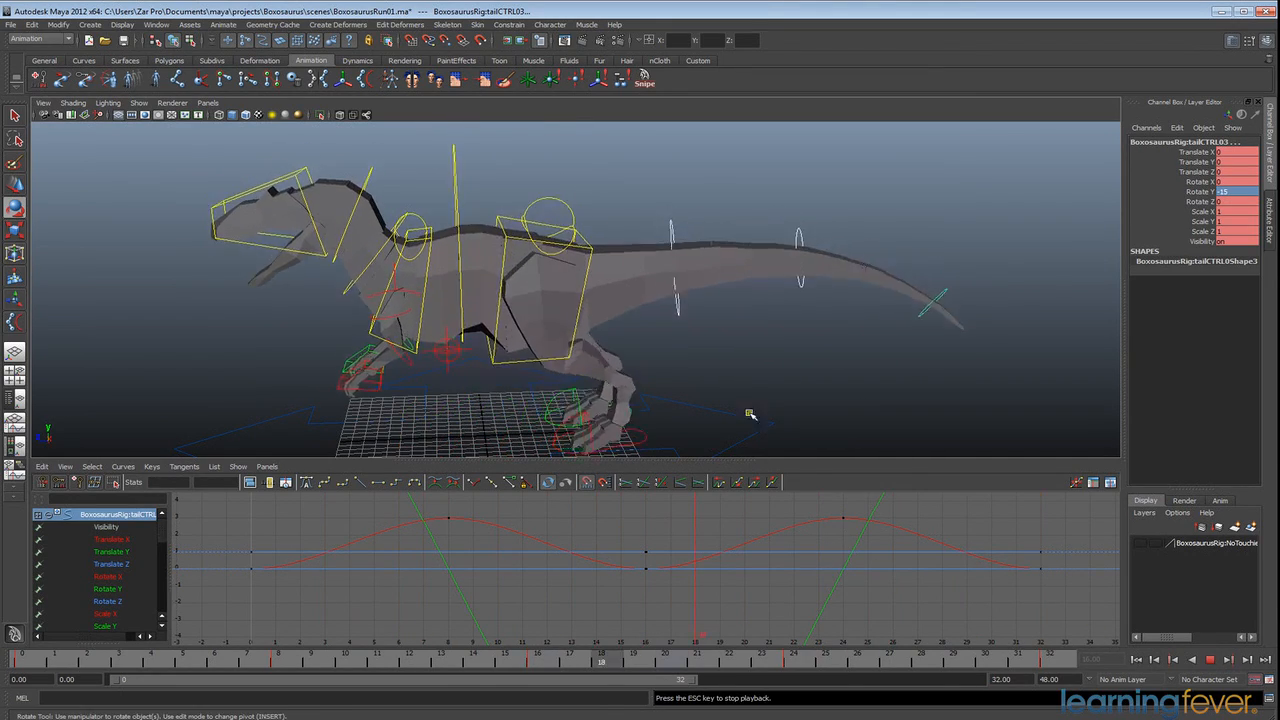
{"action": "left_click_drag", "start_coordinate": [775, 393], "coordinate": [877, 406], "text": "alt"}
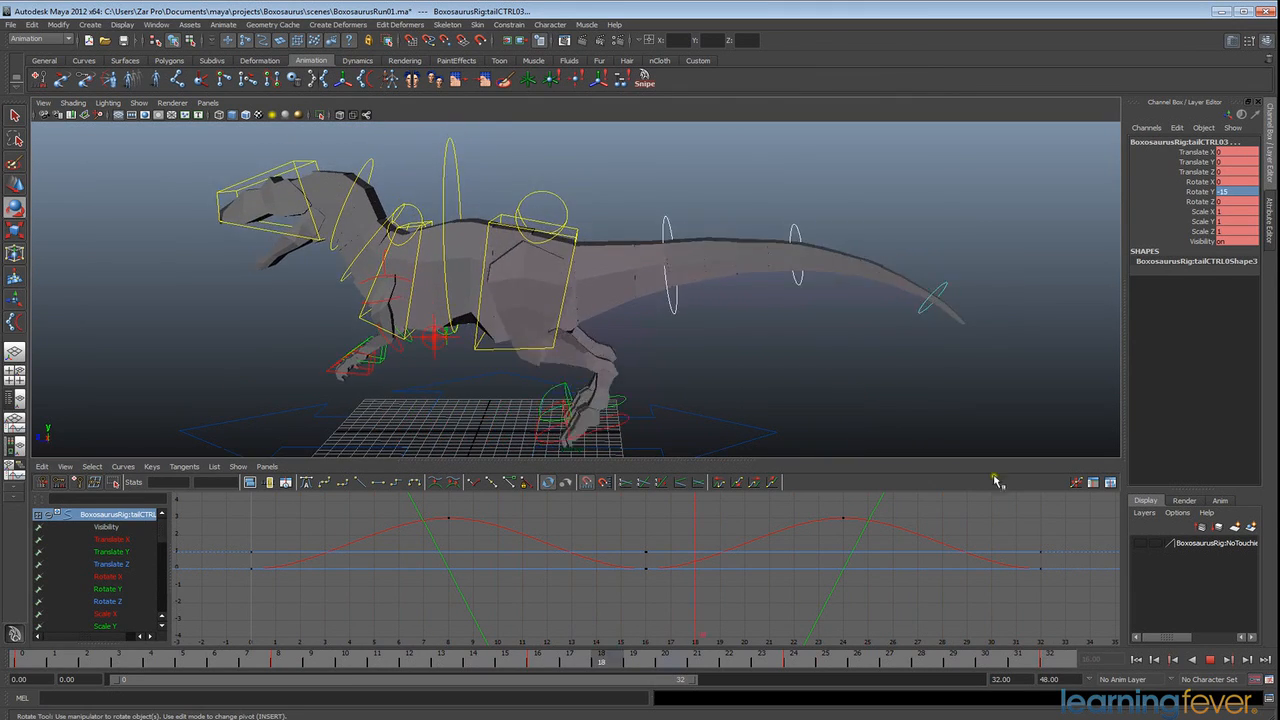
{"action": "key", "text": "Escape"}
Step: Select only the tail control nearest the hips and set its Rotate X to -2 at frame 16
{"action": "left_click", "coordinate": [669, 218]}
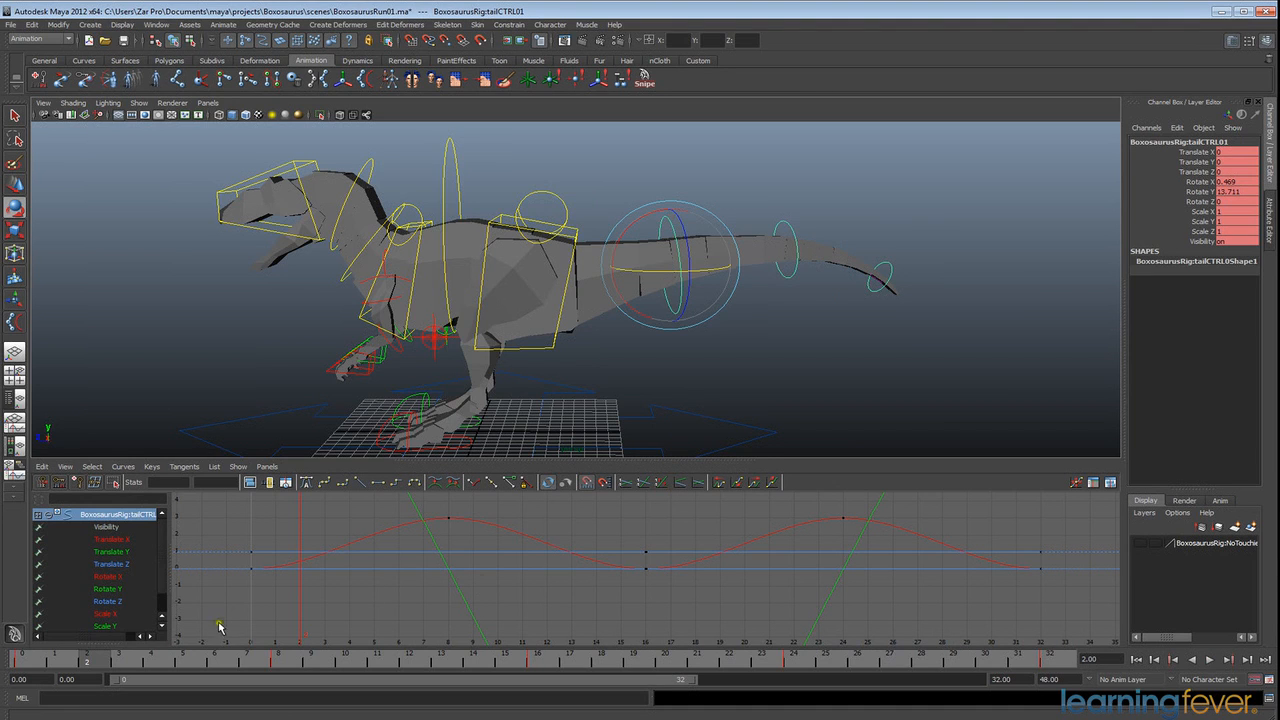
{"action": "left_click", "coordinate": [283, 660]}
{"action": "left_click", "coordinate": [1230, 182]}
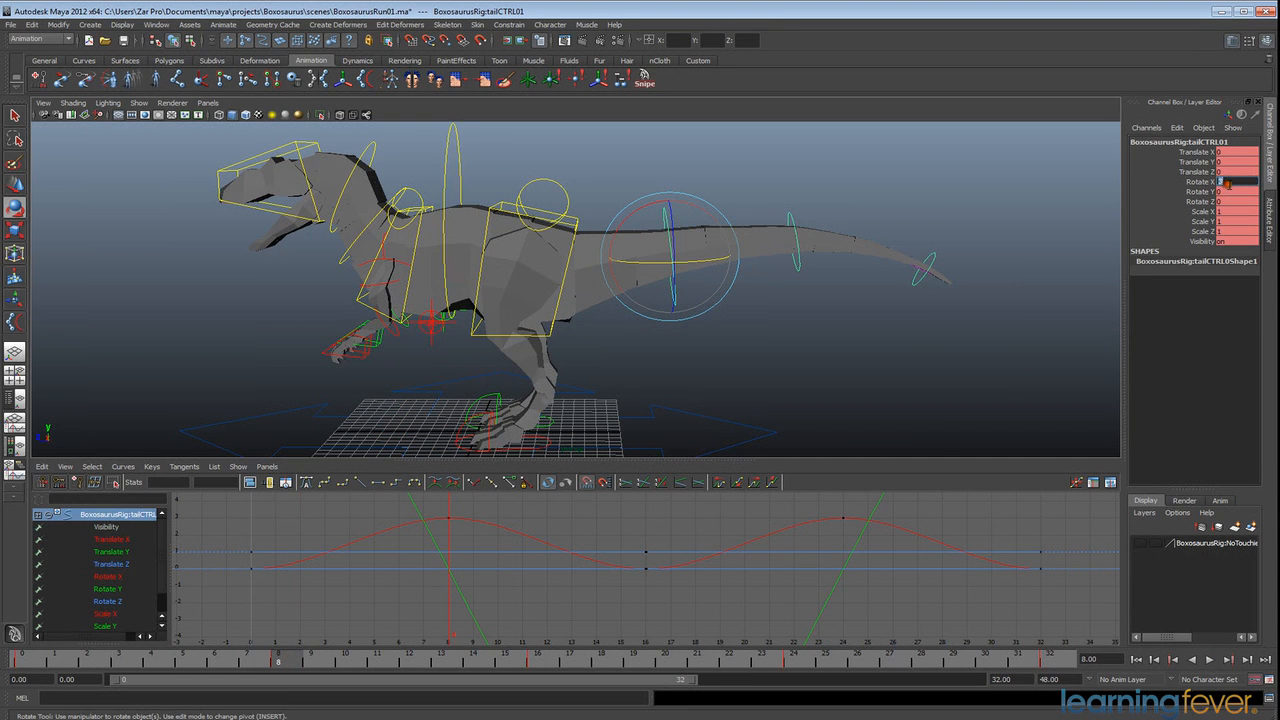
{"action": "left_click", "coordinate": [535, 660]}
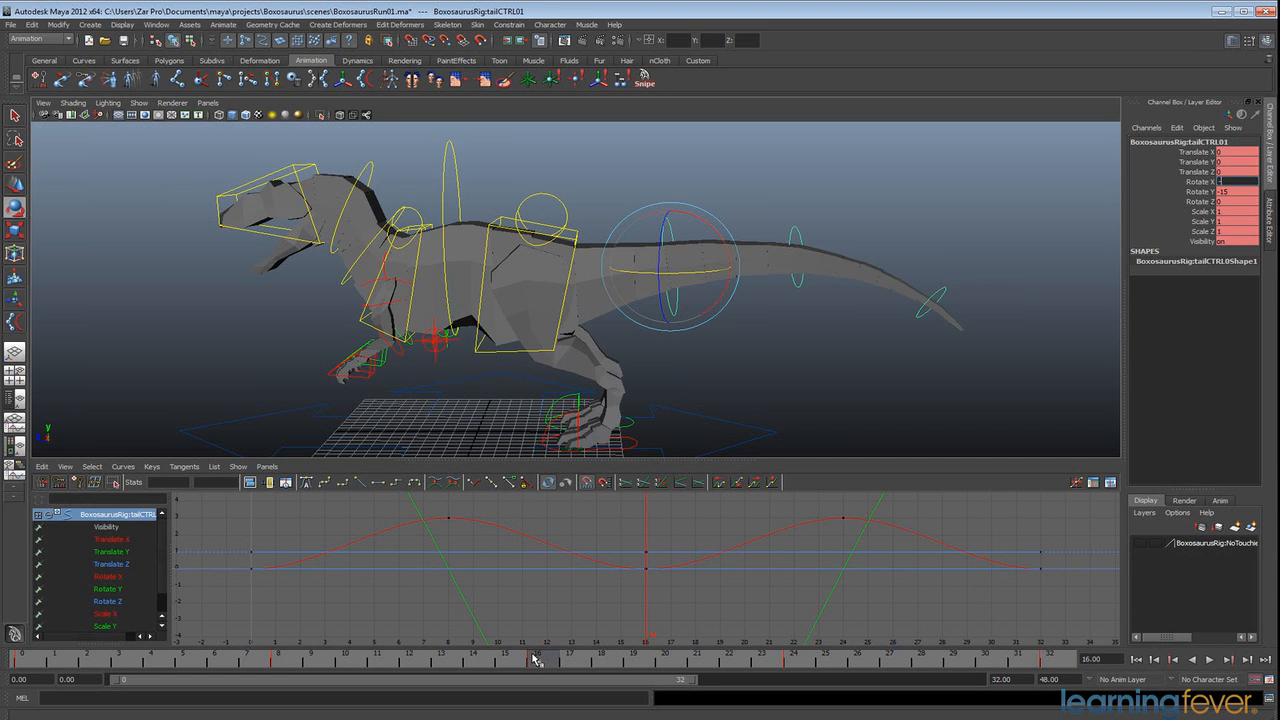
{"action": "type", "text": "-2"}
{"action": "key", "text": "Return"}
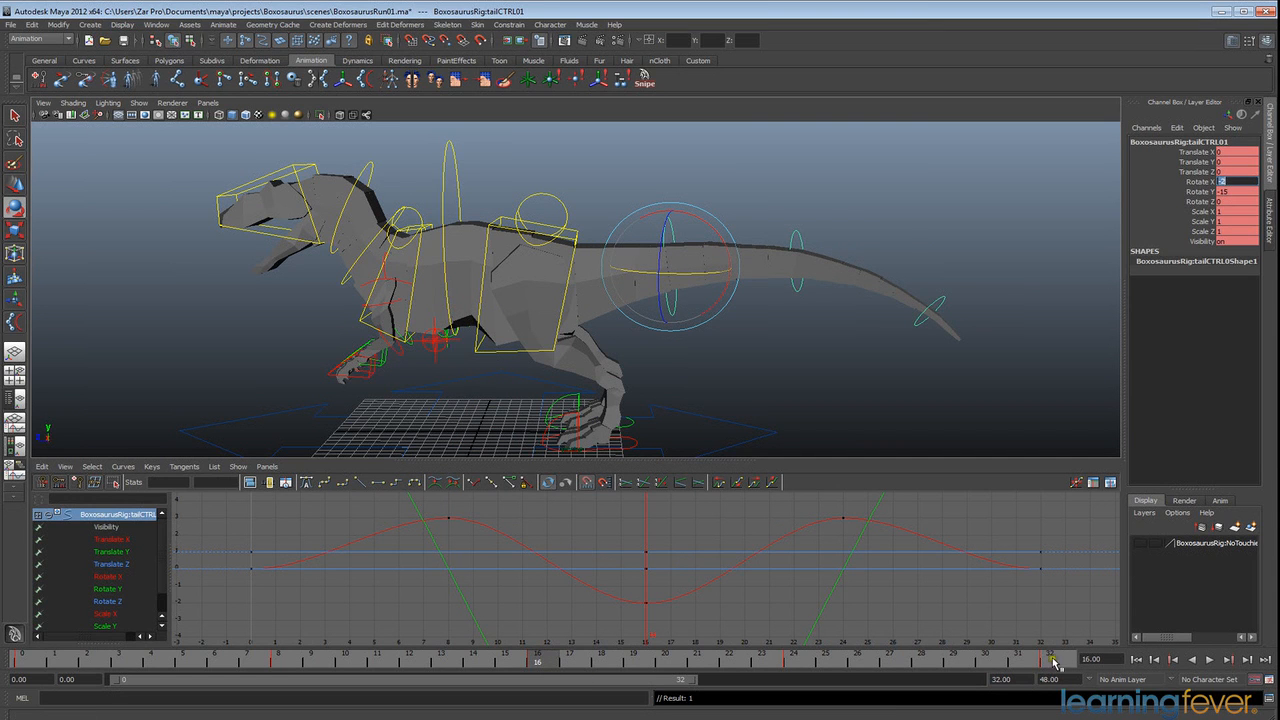
Step: Set the same tail base control's Rotate X to -2 at frames 32 and 0, and play back the motion
{"action": "left_click", "coordinate": [1049, 658]}
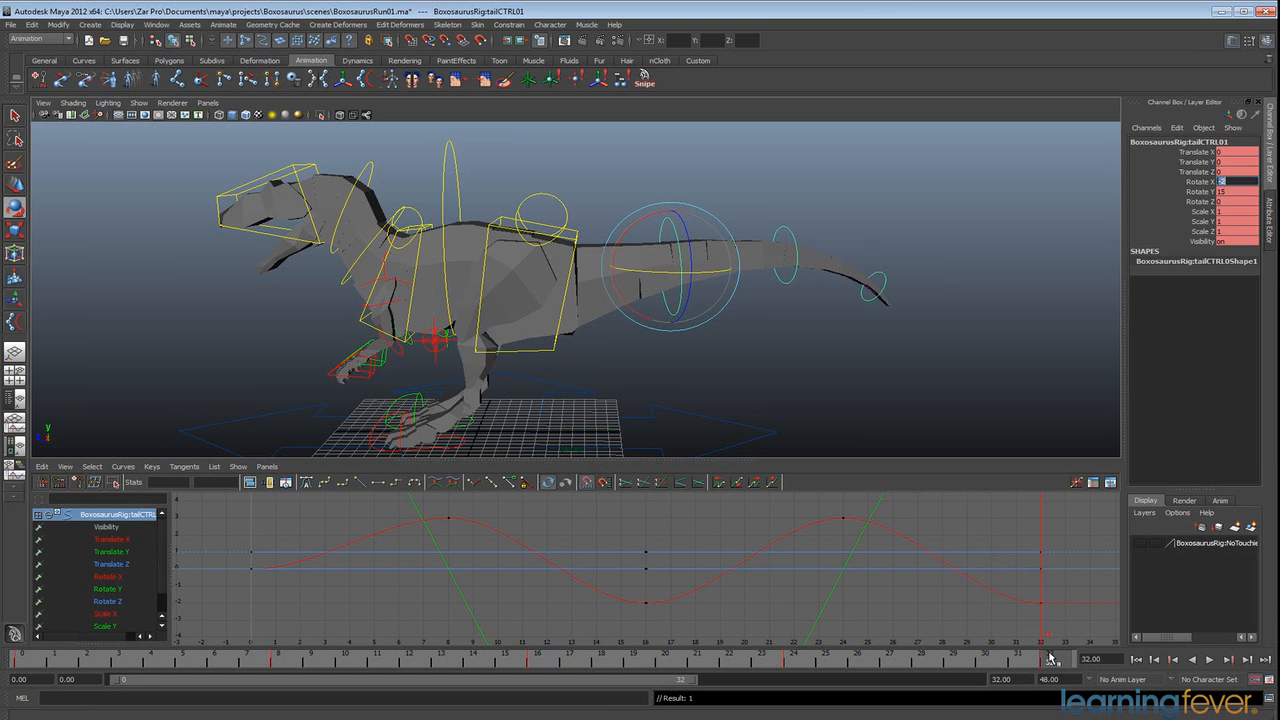
{"action": "left_click", "coordinate": [21, 658]}
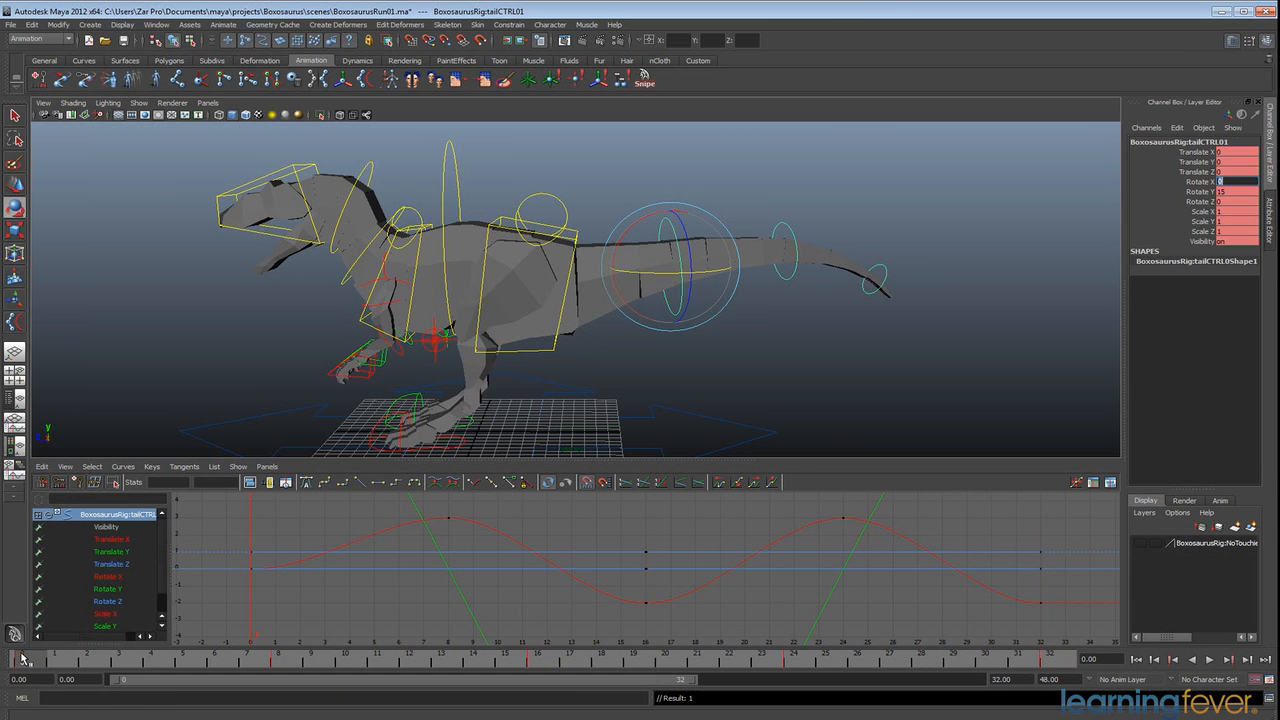
{"action": "key", "text": "Return"}
{"action": "left_click", "coordinate": [1209, 659]}
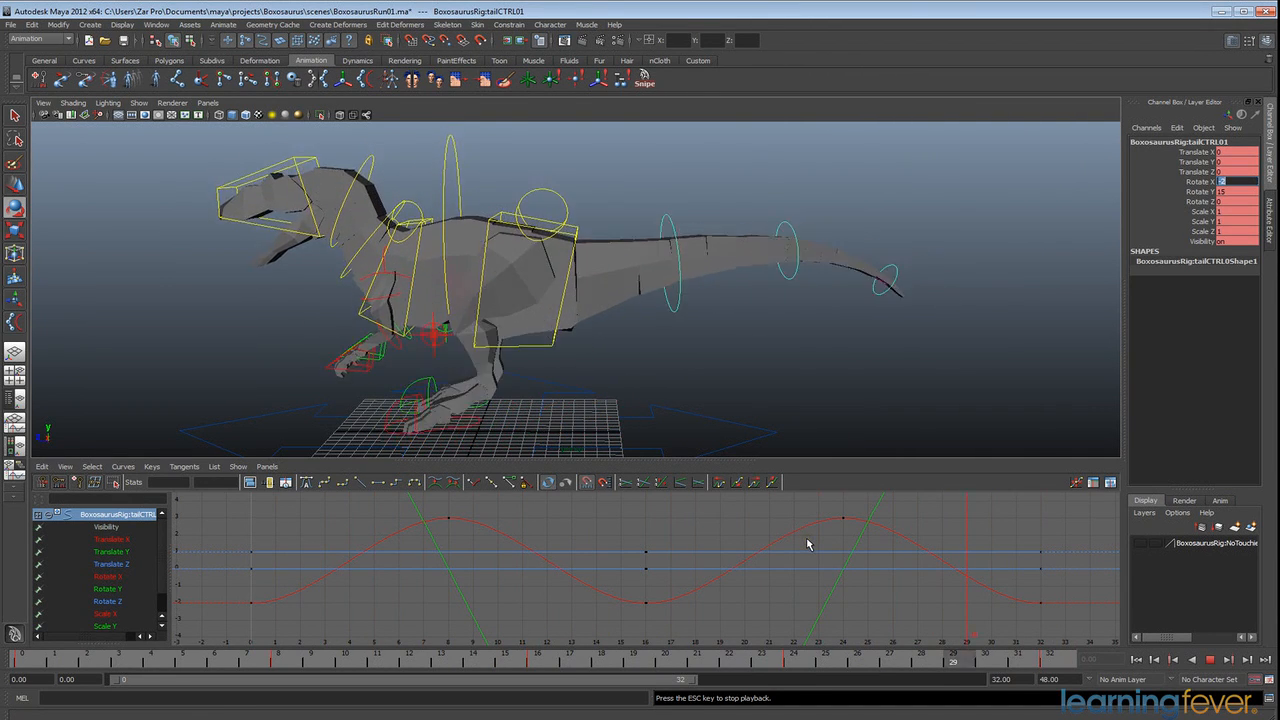
{"action": "key", "text": "Escape"}
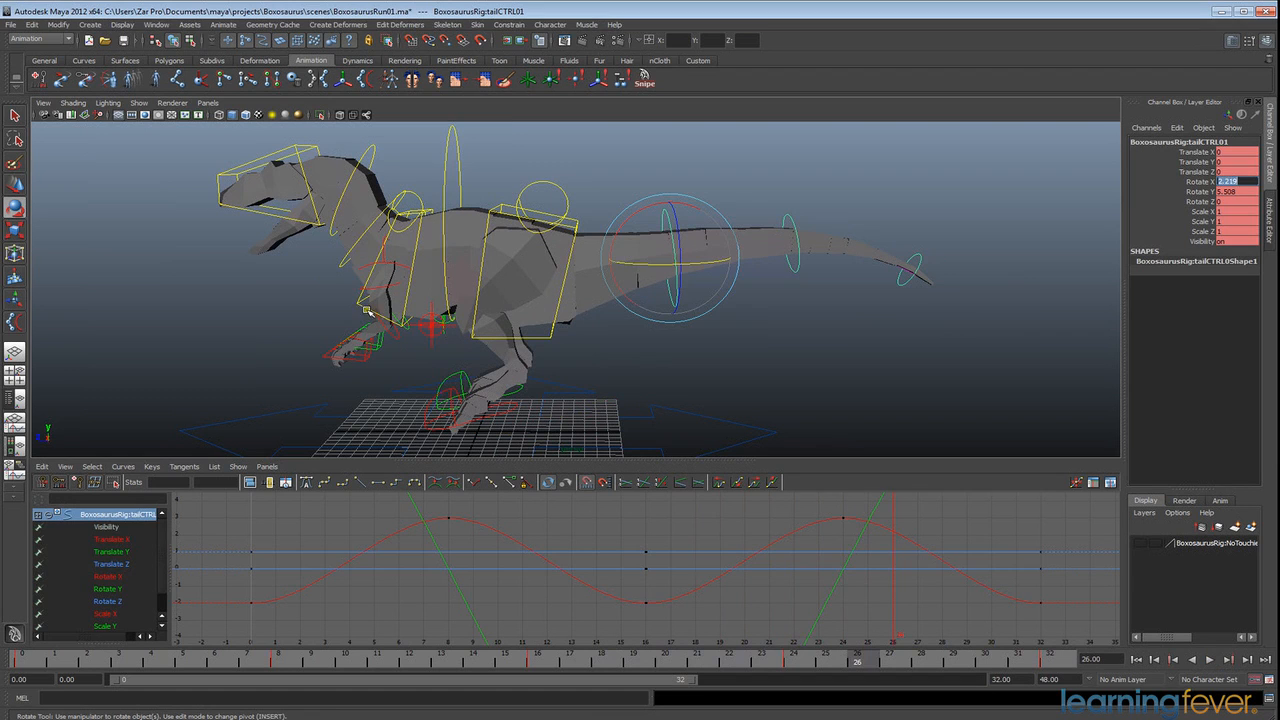
Step: Select the torso control and key its default pose at frames 0, 32 and 16
{"action": "left_click", "coordinate": [366, 311]}
{"action": "key", "text": "w"}
{"action": "mouse_move", "coordinate": [386, 256]}
{"action": "left_mouse_down"}
{"action": "mouse_move", "coordinate": [394, 238]}
{"action": "mouse_move", "coordinate": [390, 248]}
{"action": "left_mouse_up"}
{"action": "key", "text": "ctrl+z"}
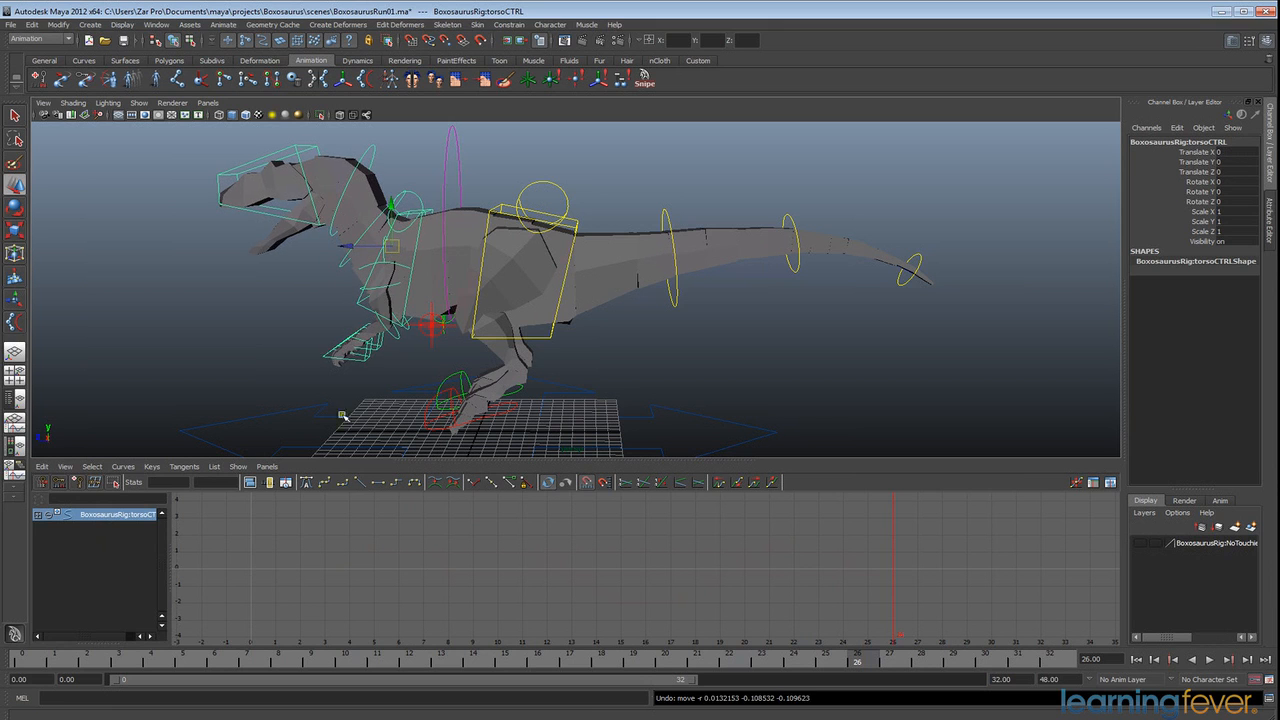
{"action": "key", "text": "alt+shift+v"}
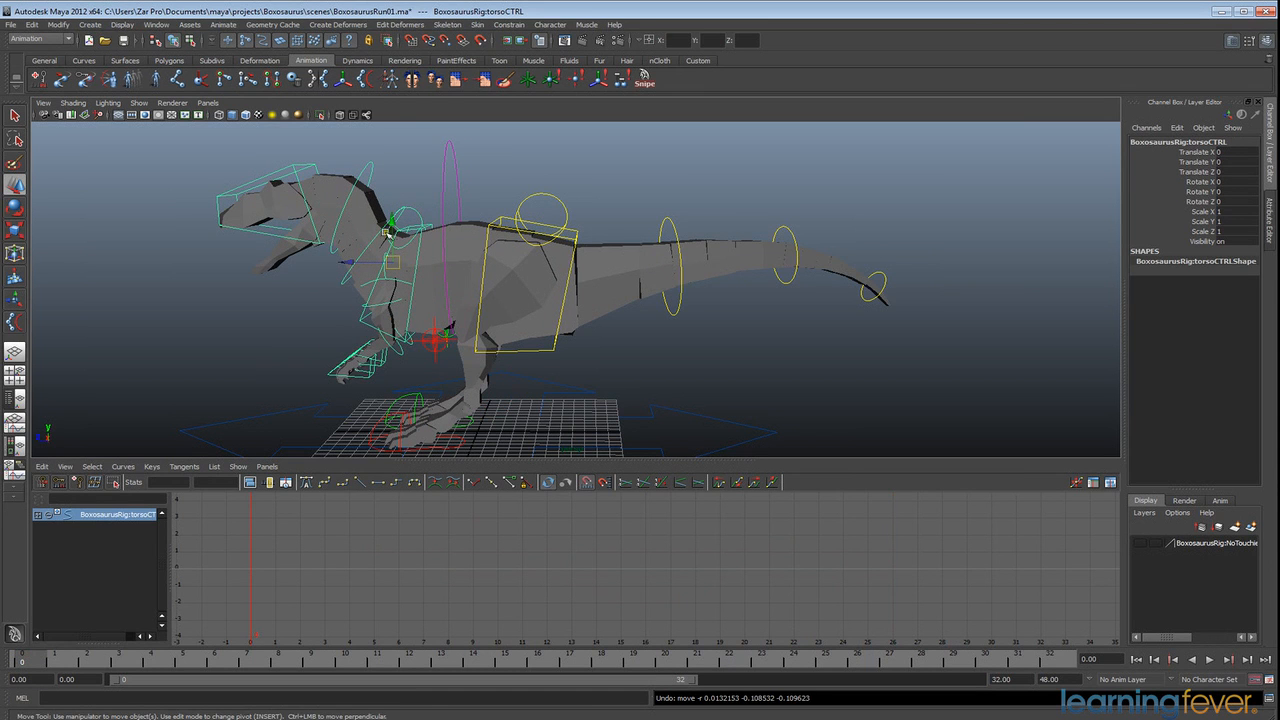
{"action": "key", "text": "s"}
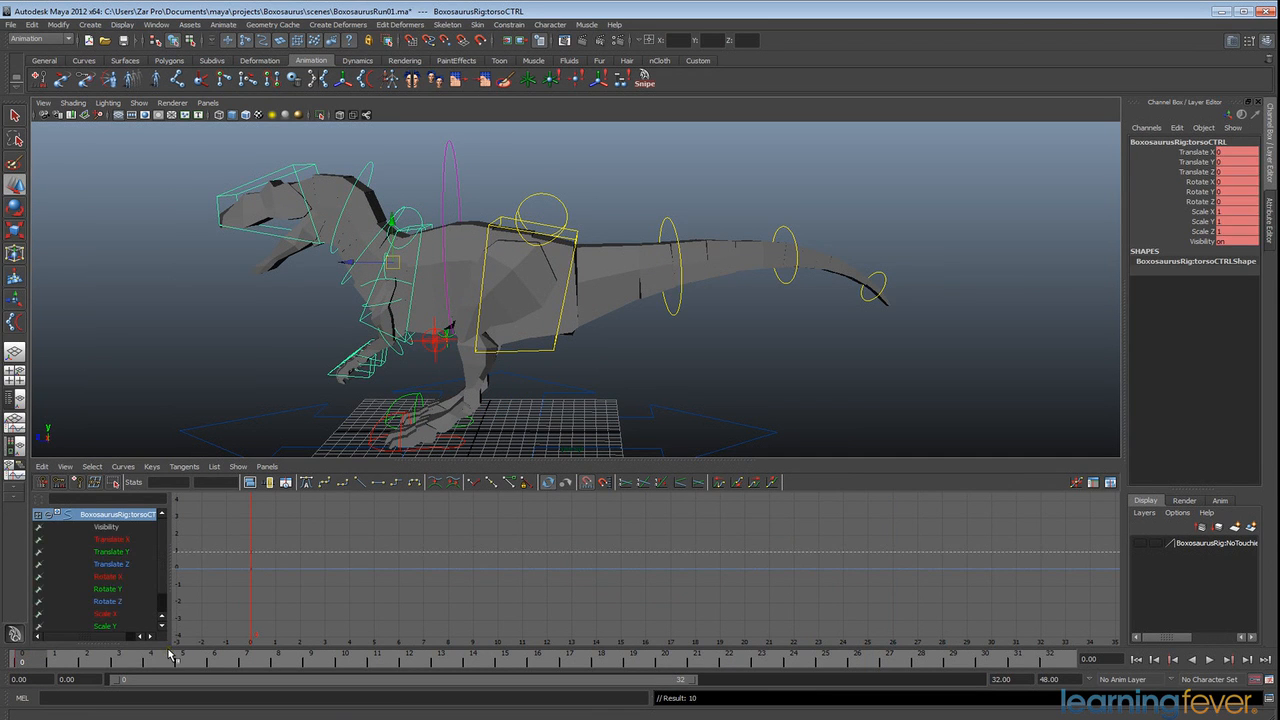
{"action": "left_click", "coordinate": [1050, 660]}
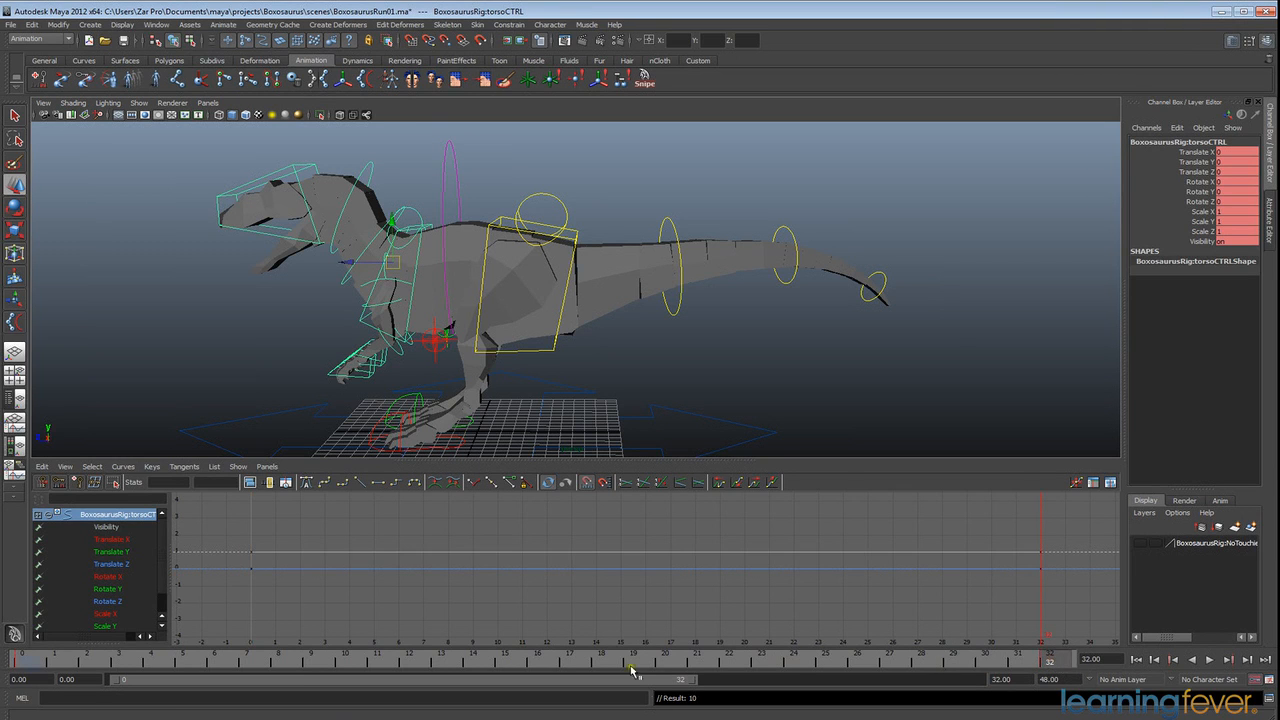
{"action": "left_click", "coordinate": [531, 661]}
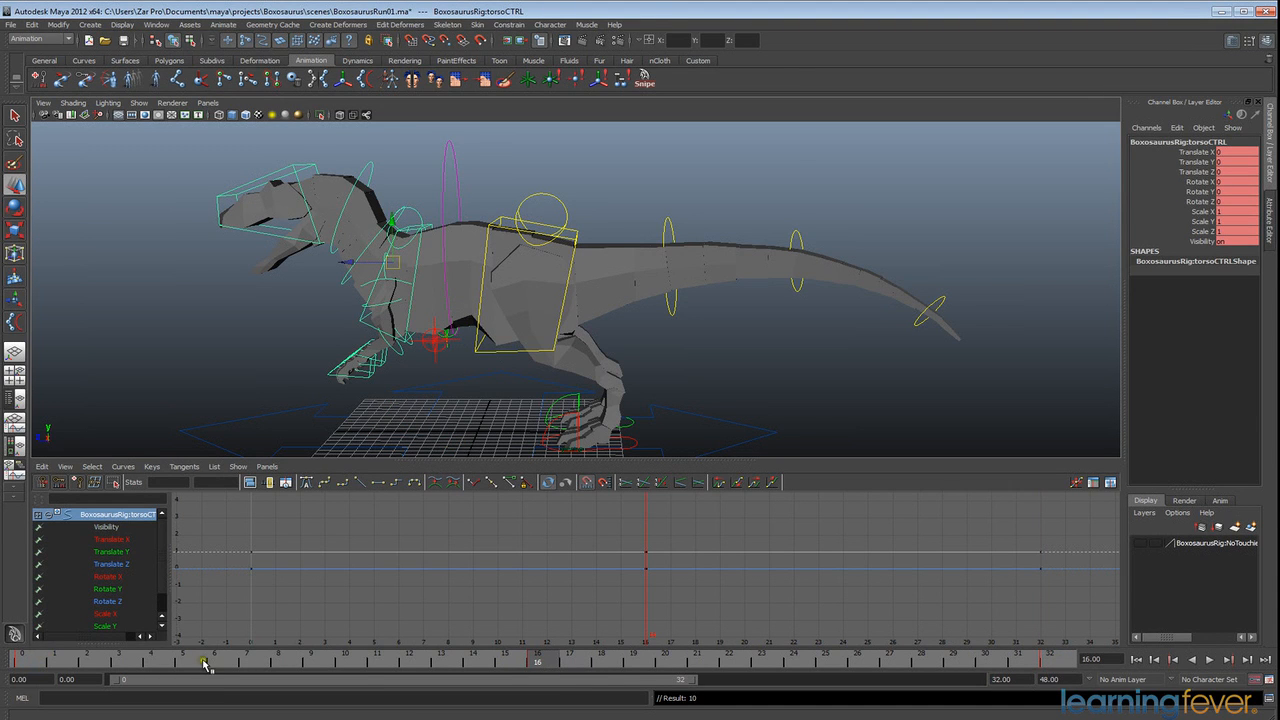
Step: Raise and key the torso control at frame 8, with Translate Y at 0.4 and Translate Z at 0
{"action": "left_click", "coordinate": [281, 662]}
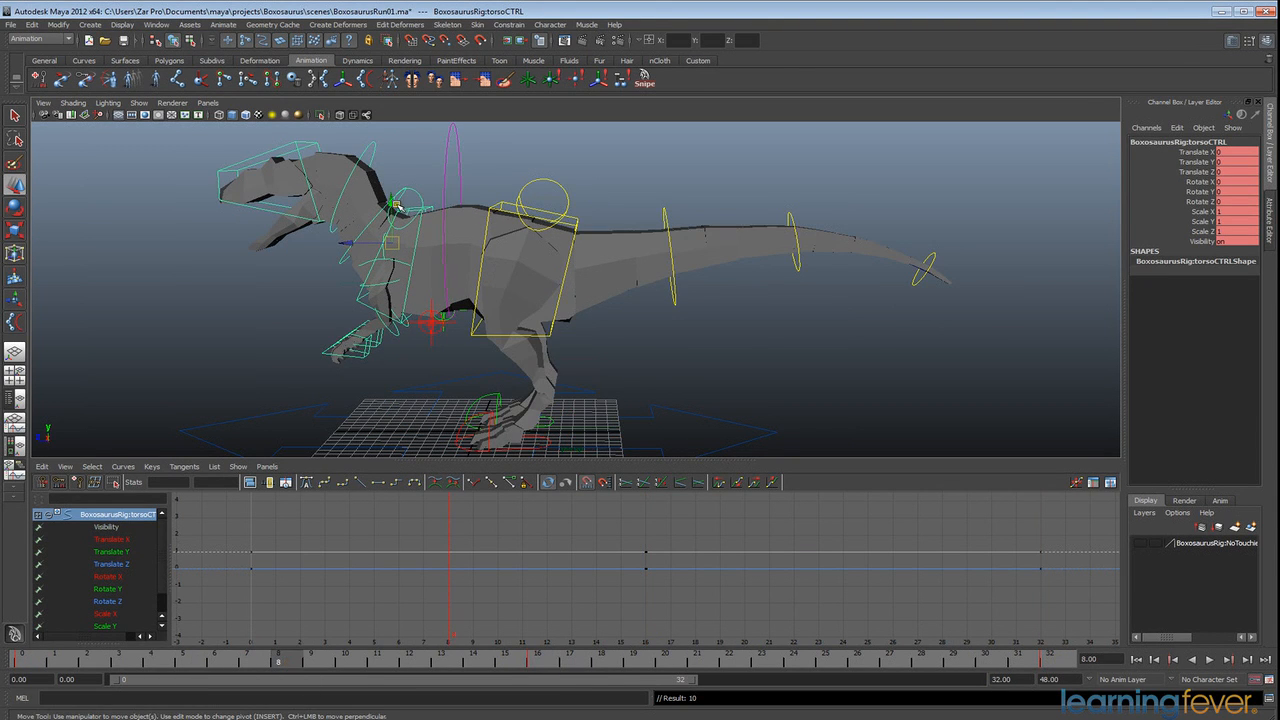
{"action": "mouse_move", "coordinate": [396, 205]}
{"action": "left_mouse_down"}
{"action": "mouse_move", "coordinate": [392, 195]}
{"action": "mouse_move", "coordinate": [392, 206]}
{"action": "left_mouse_up"}
{"action": "key", "text": "s"}
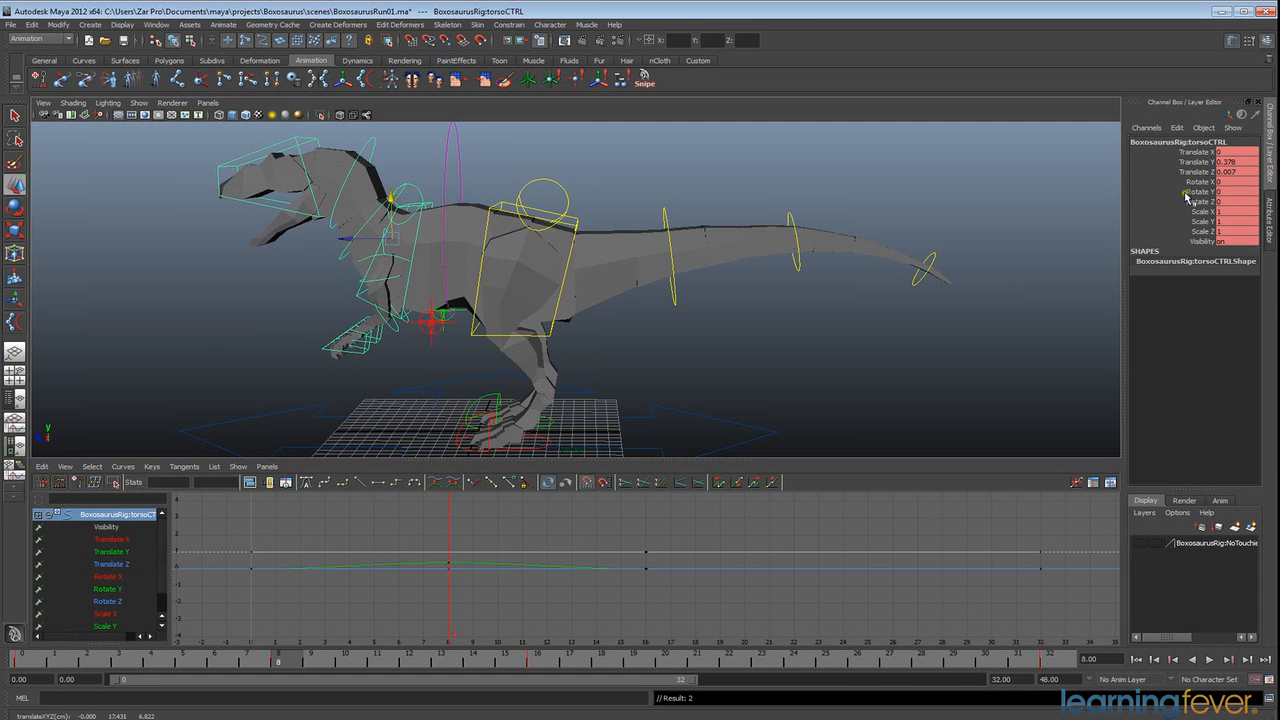
{"action": "double_click", "coordinate": [1240, 173]}
{"action": "double_click", "coordinate": [1236, 162]}
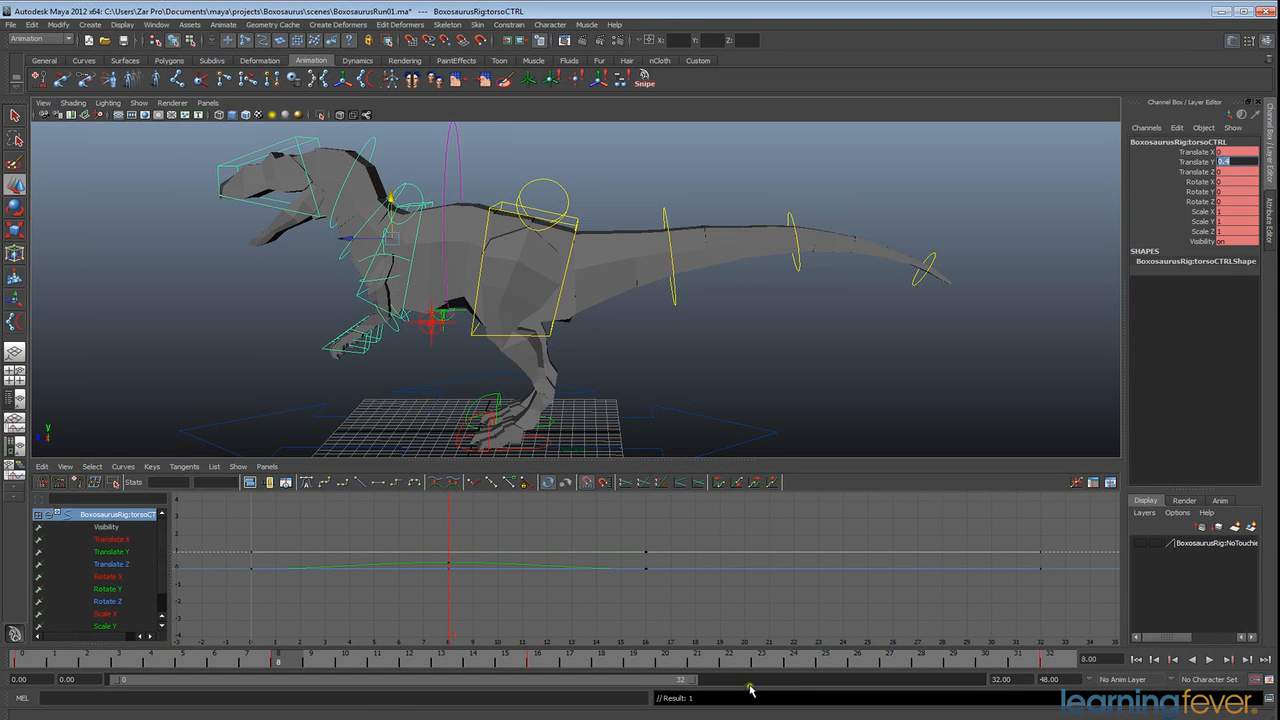
Step: Set the torso control's Translate Y to 0.4 at frame 24 and play back the torso bounce
{"action": "left_click", "coordinate": [807, 661]}
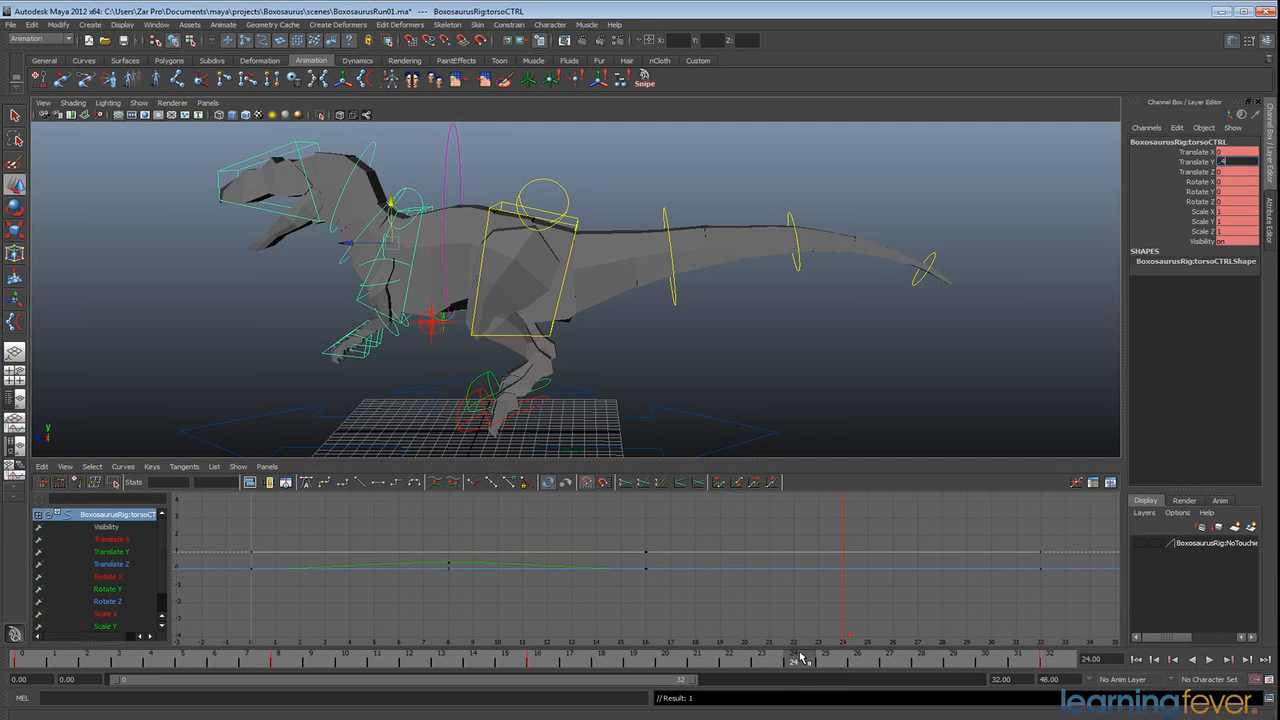
{"action": "key", "text": "Return"}
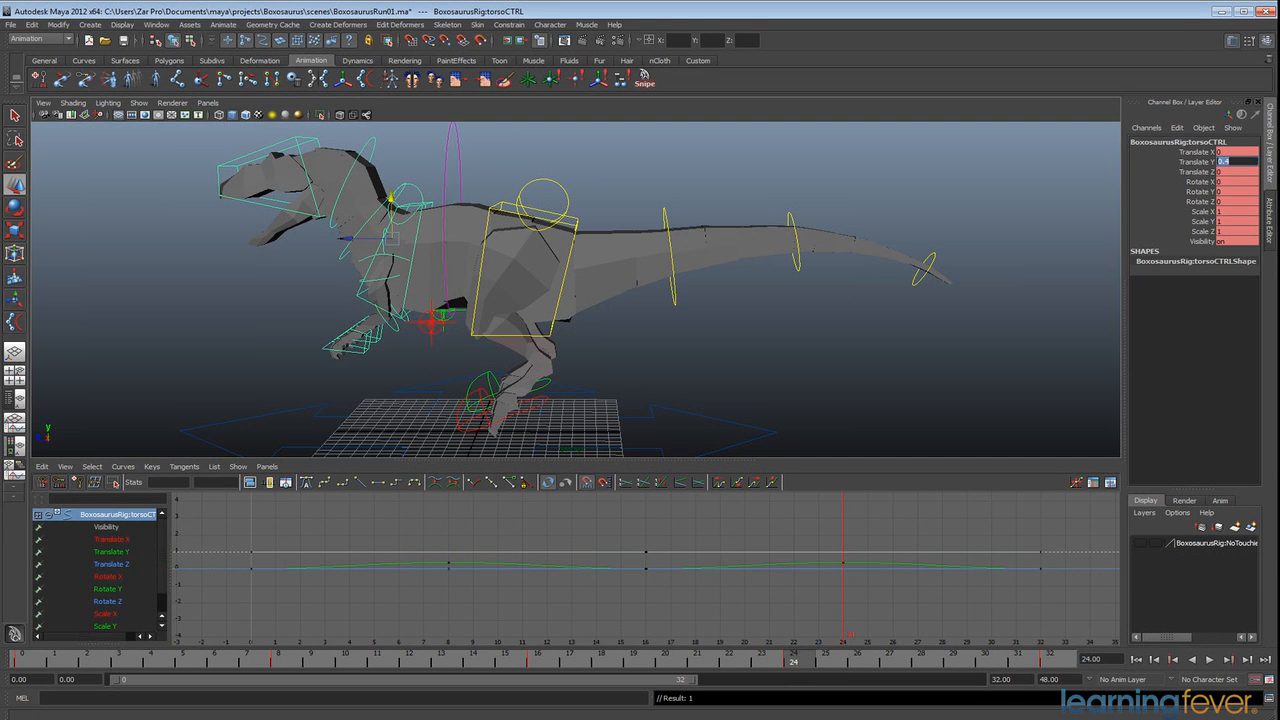
{"action": "left_click", "coordinate": [1209, 660]}
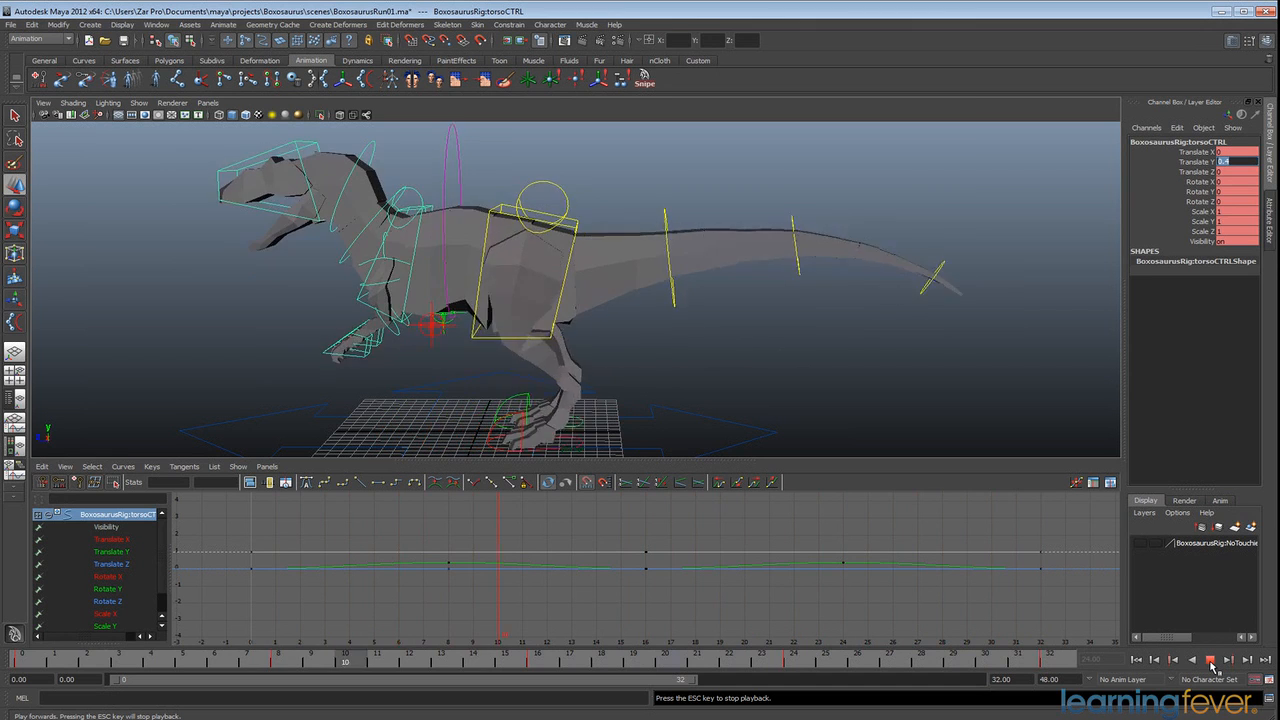
{"action": "key", "text": "Escape"}
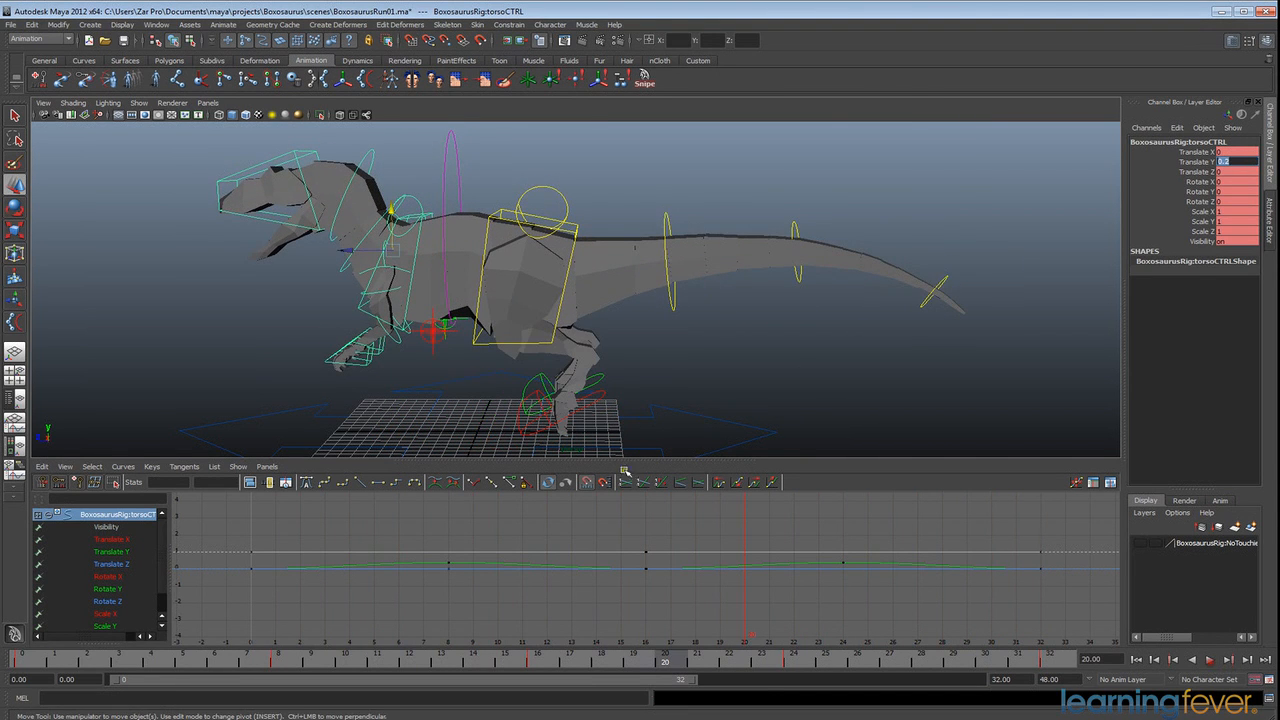
Step: Select the head control and key its default pose at frames 0, 32 and 16
{"action": "left_click", "coordinate": [298, 164]}
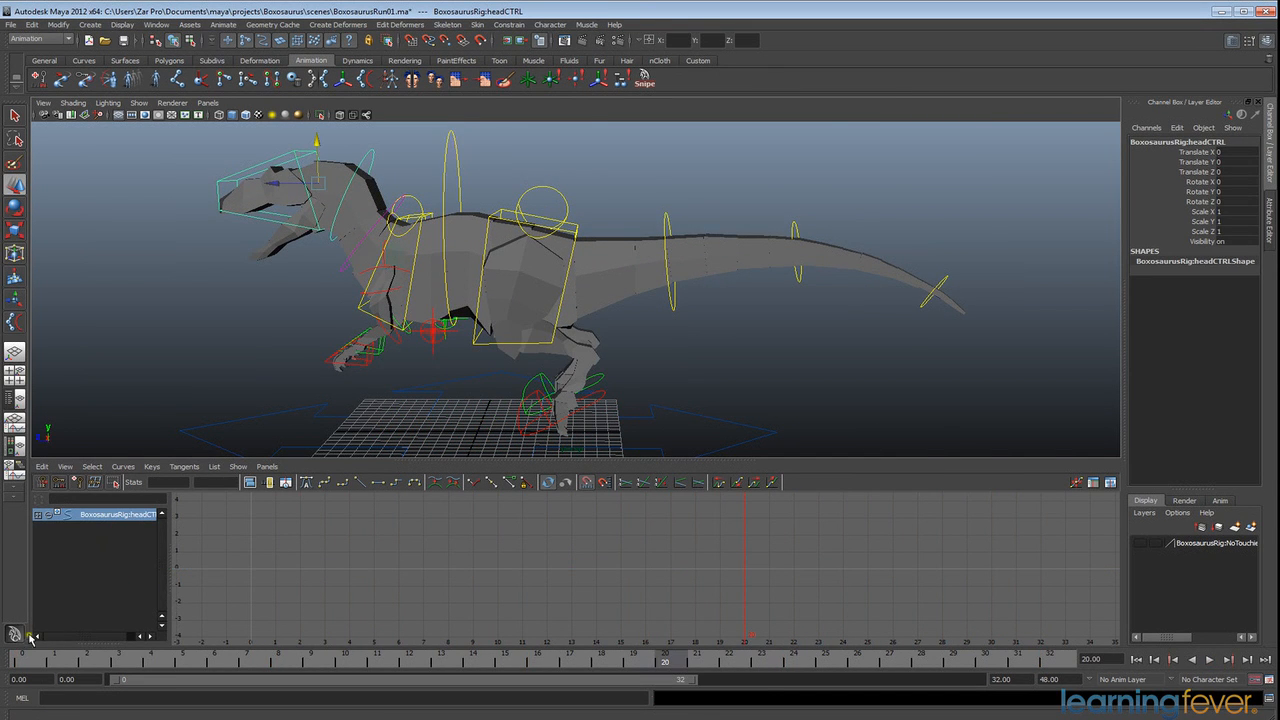
{"action": "key", "text": "alt+shift+v"}
{"action": "left_click_drag", "start_coordinate": [276, 199], "coordinate": [274, 199]}
{"action": "key", "text": "ctrl+z"}
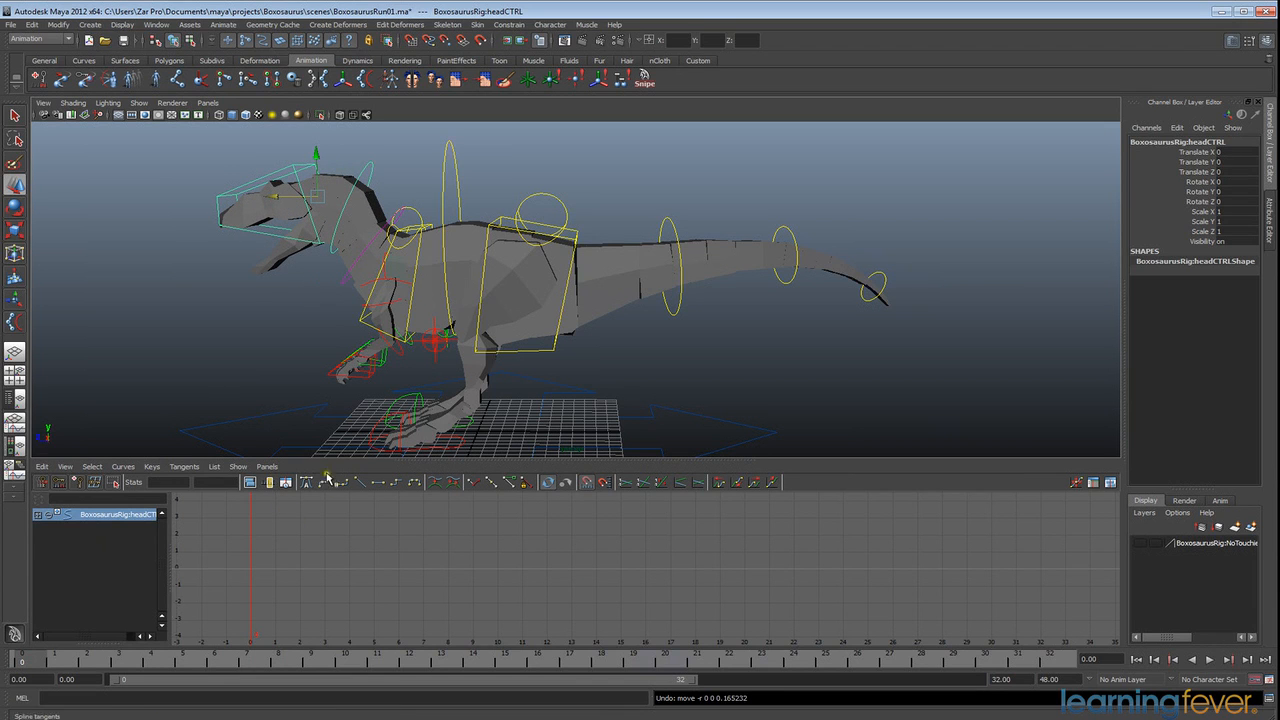
{"action": "key", "text": "s"}
{"action": "left_click", "coordinate": [1054, 660]}
{"action": "key", "text": "s"}
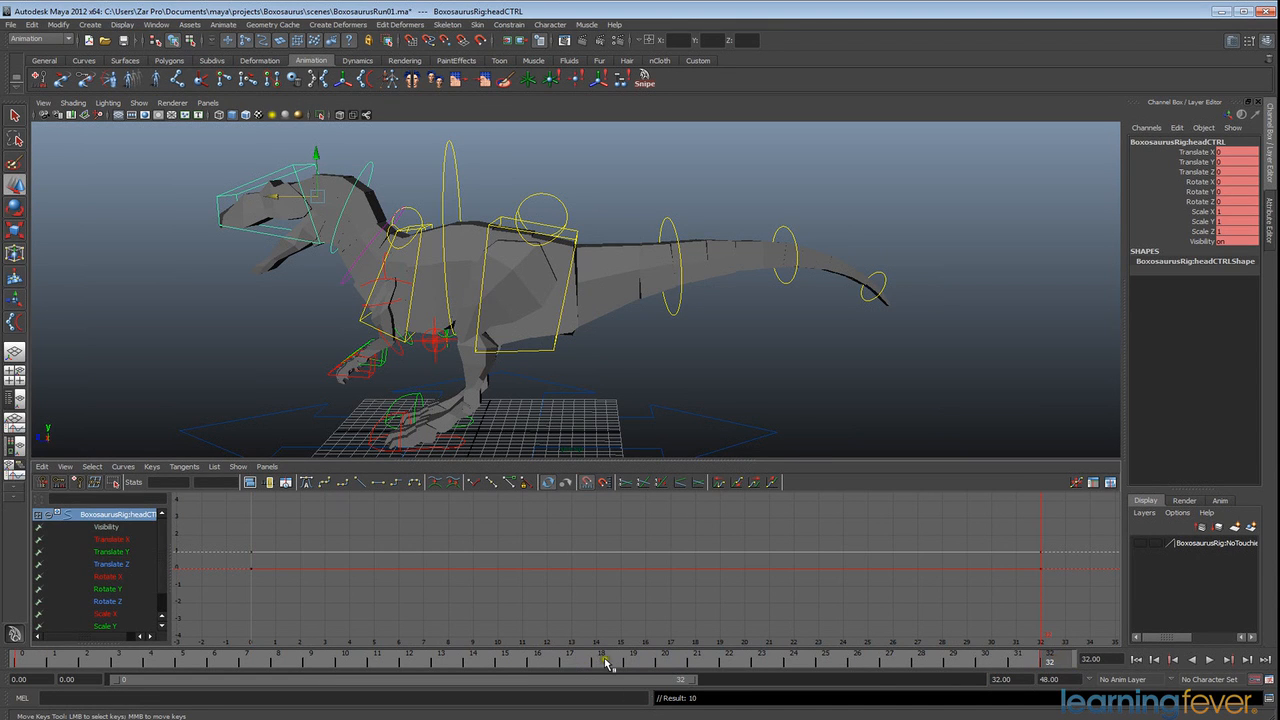
{"action": "left_click", "coordinate": [555, 663]}
{"action": "key", "text": "s"}
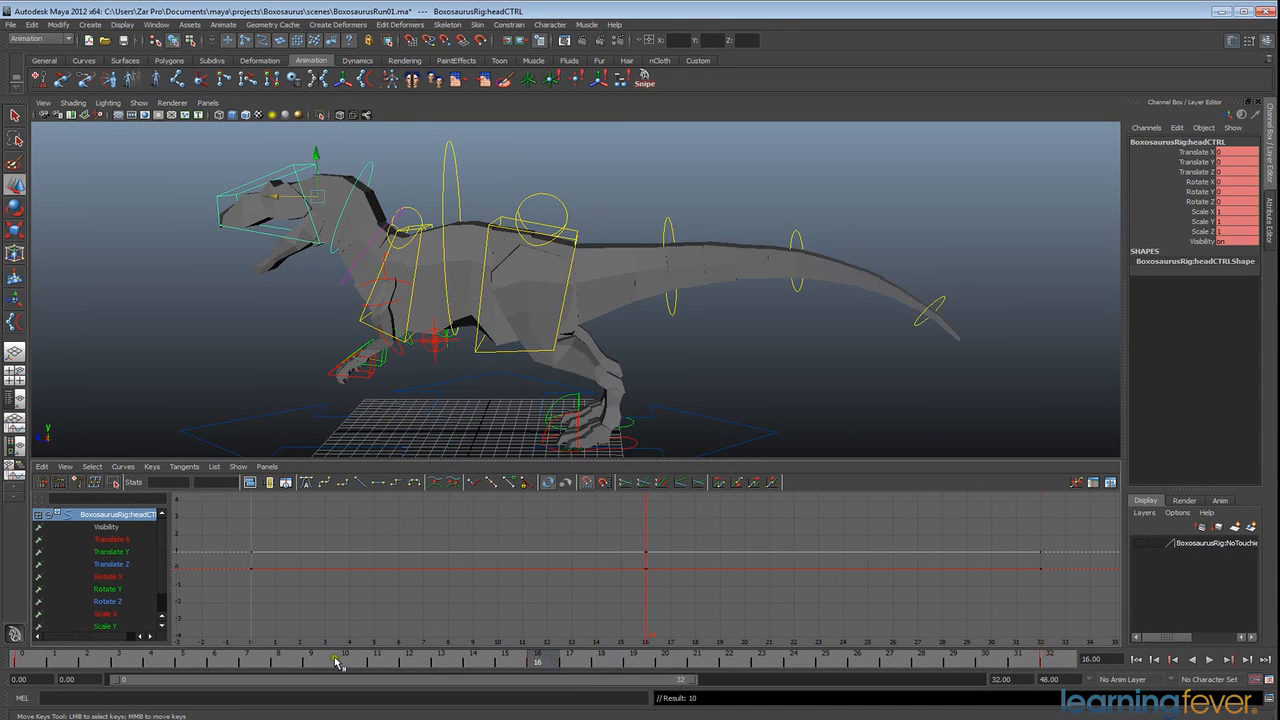
Step: Lower and key the head control at frame 8, with Translate Z at 0 and Translate Y at -0.8
{"action": "left_click", "coordinate": [280, 662]}
{"action": "left_click_drag", "start_coordinate": [312, 136], "coordinate": [313, 142]}
{"action": "key", "text": "s"}
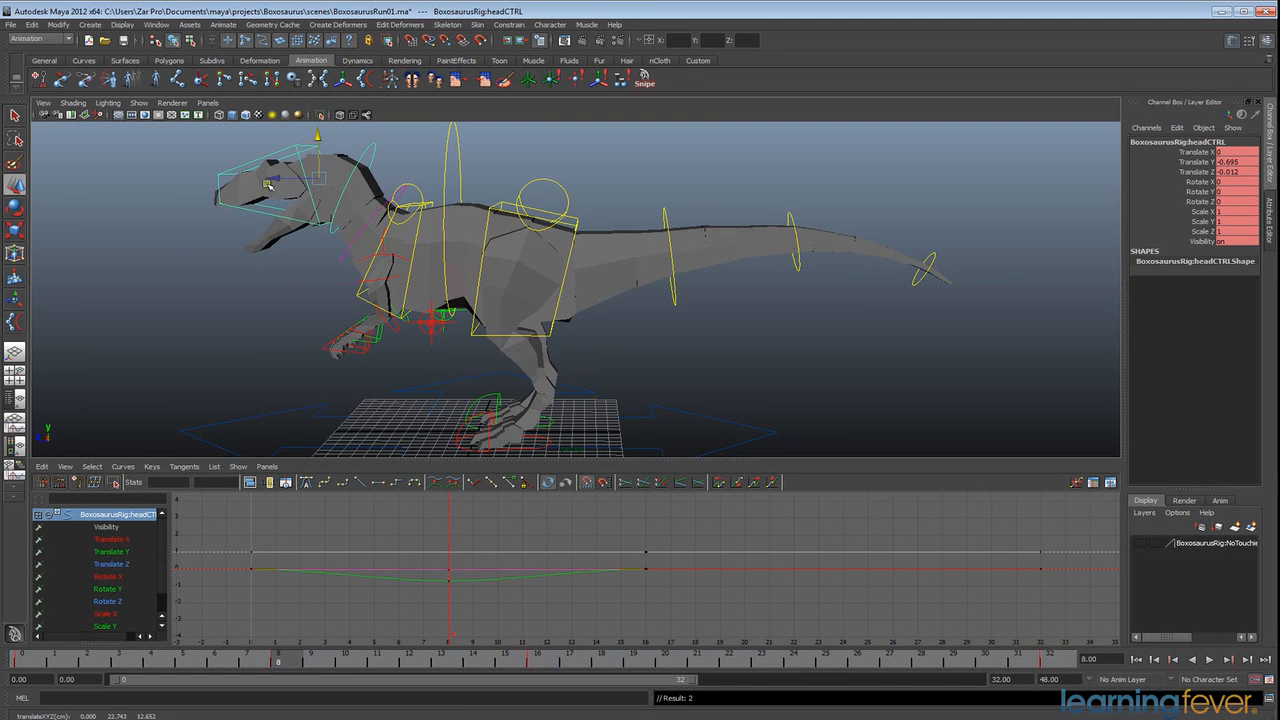
{"action": "left_click", "coordinate": [807, 663]}
{"action": "left_click", "coordinate": [293, 660]}
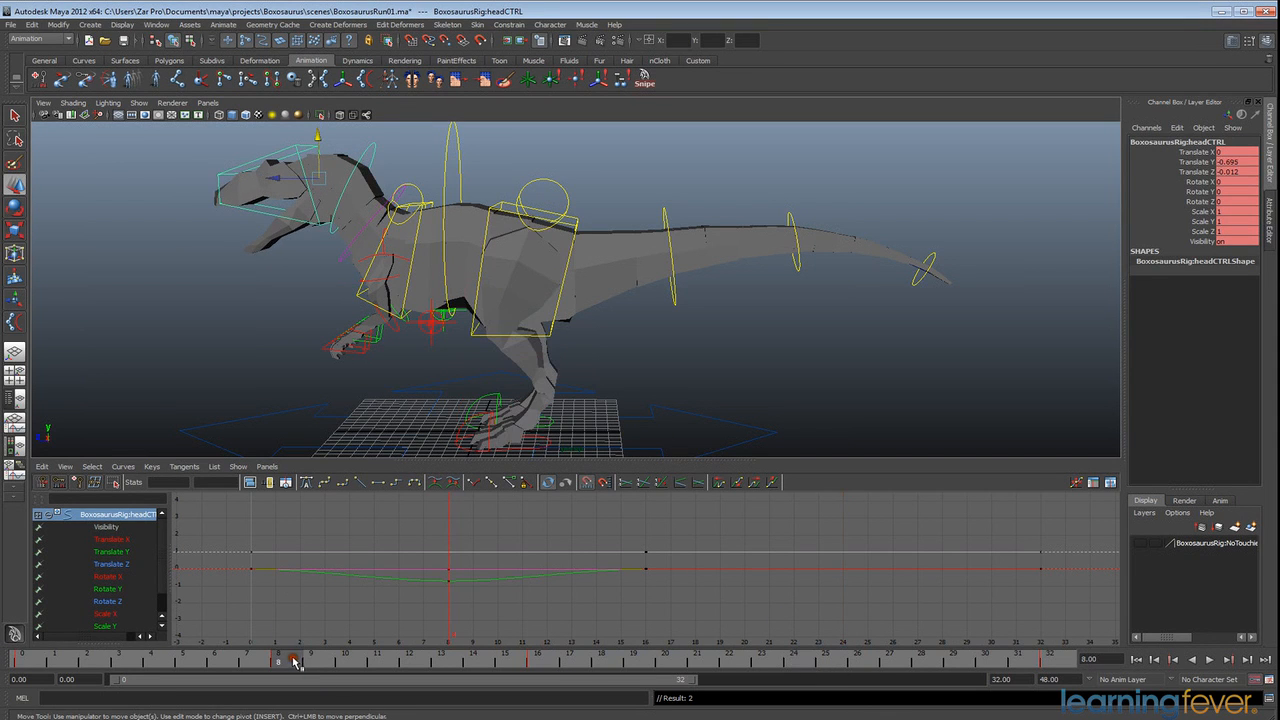
{"action": "left_click", "coordinate": [1232, 172]}
{"action": "type", "text": "0"}
{"action": "key", "text": "Return"}
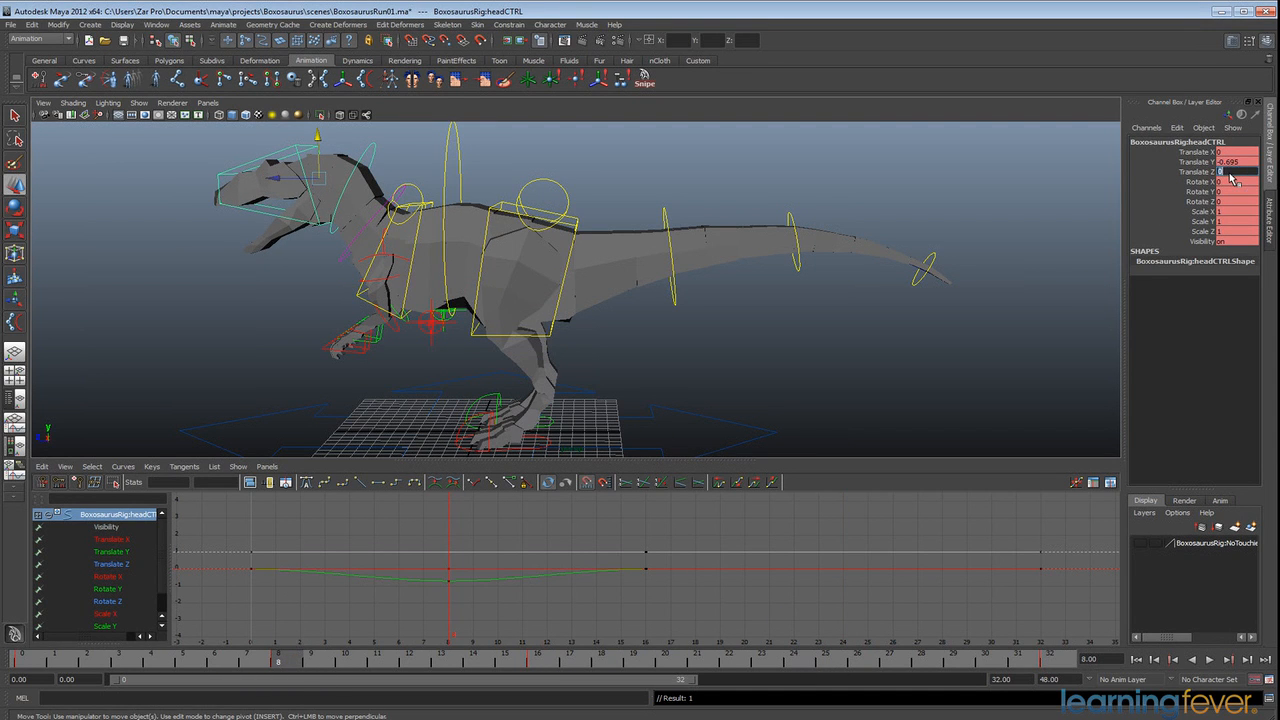
{"action": "left_click", "coordinate": [1249, 162]}
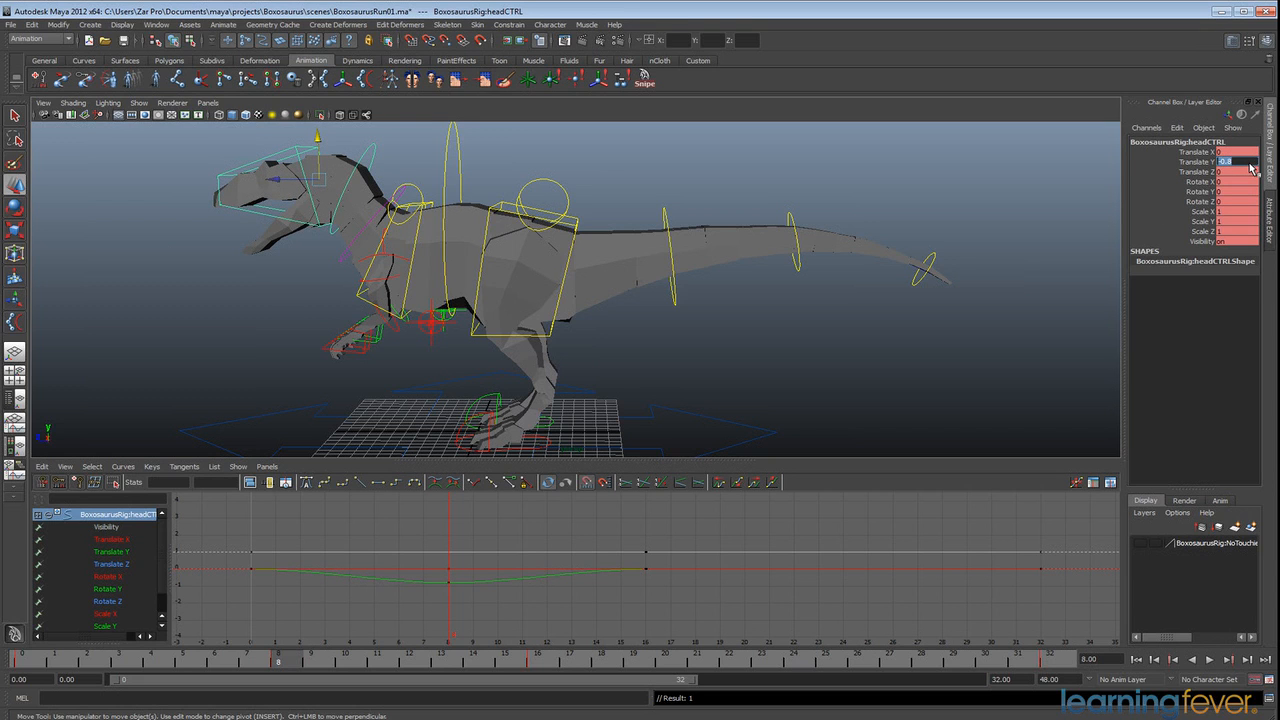
Step: Set the head control's Translate Y to -0.8 at frame 24 and play back the head bob
{"action": "left_click", "coordinate": [806, 662]}
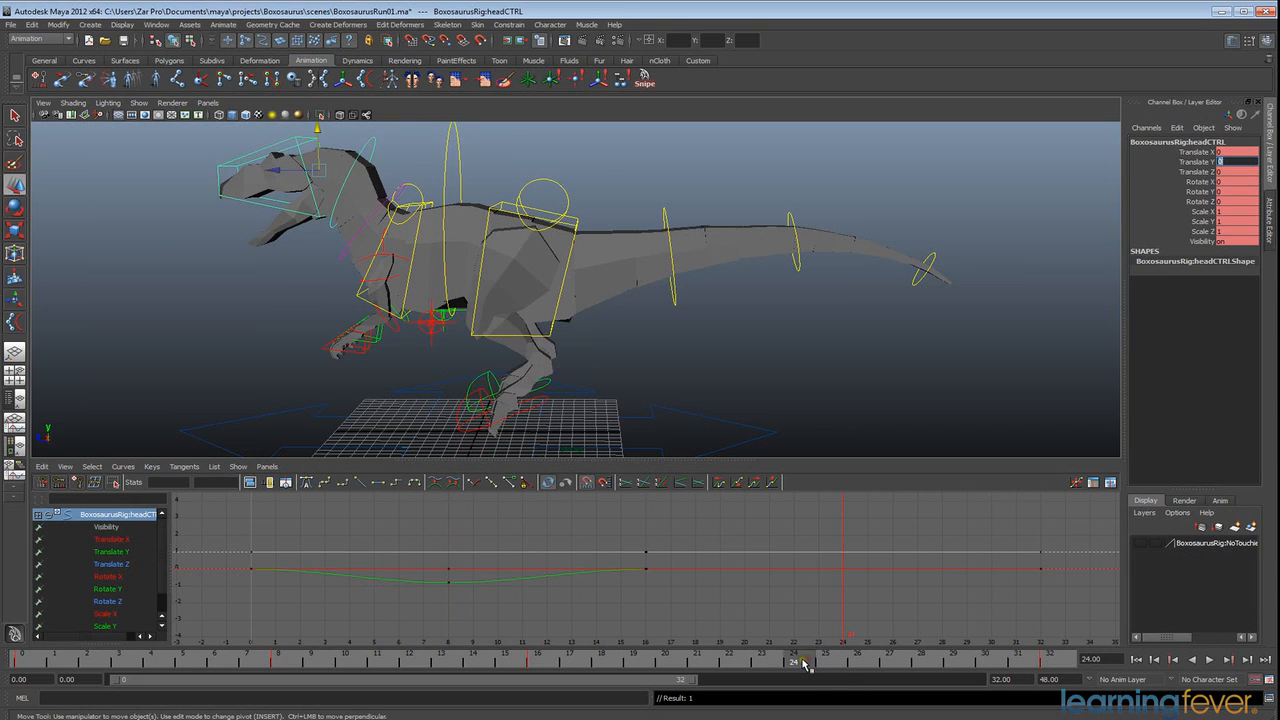
{"action": "type", "text": "-0.8"}
{"action": "key", "text": "Return"}
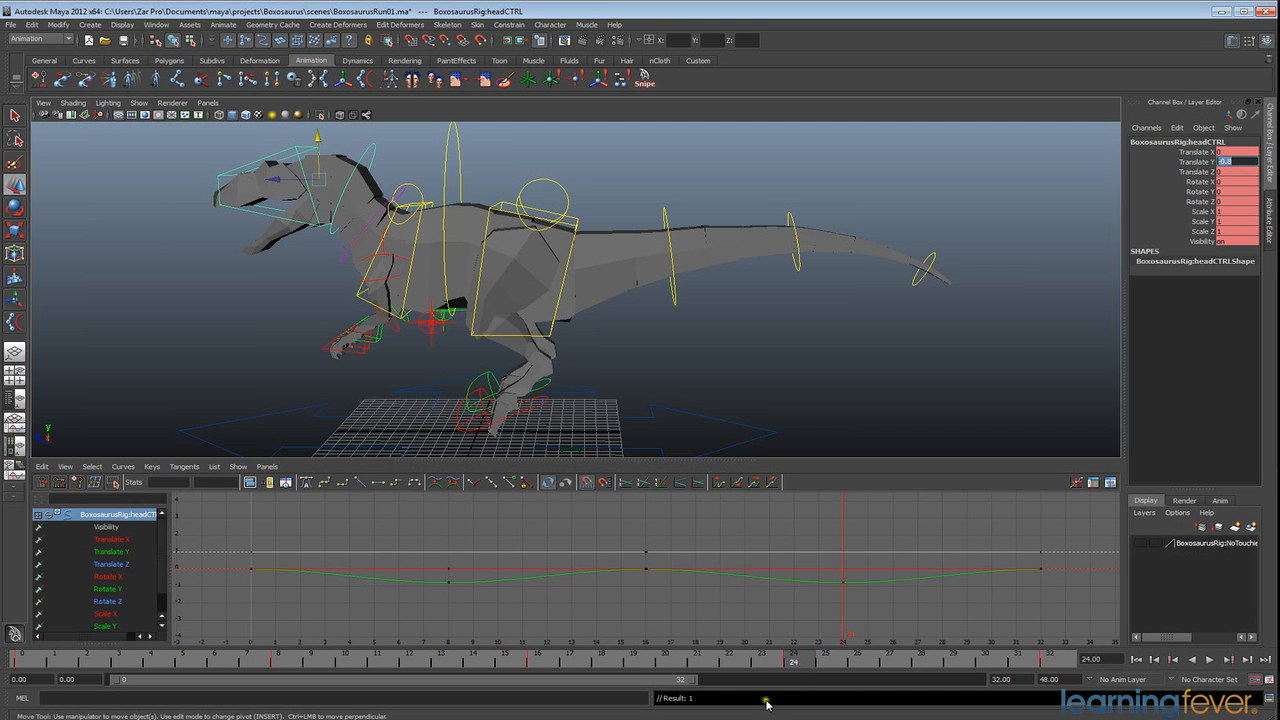
{"action": "left_click", "coordinate": [1210, 660]}
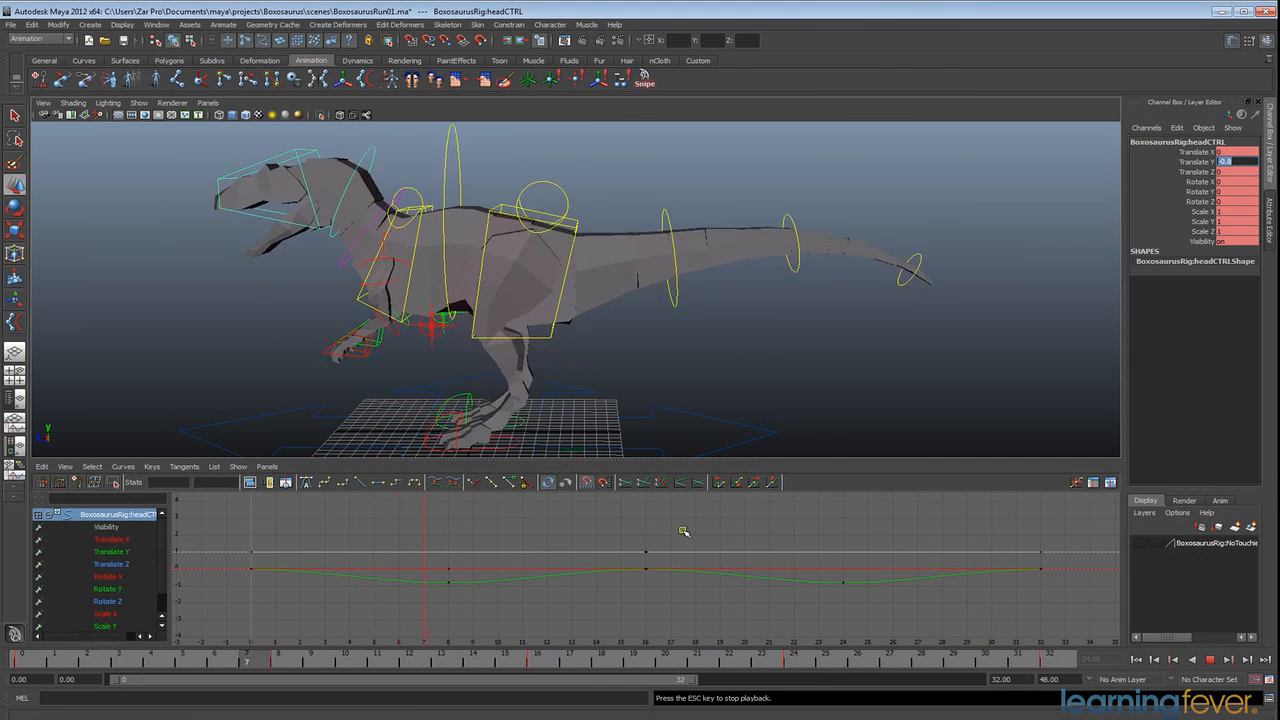
{"action": "left_click", "coordinate": [1208, 659]}
Step: Tilt the head control down at frame 8 and key it with Rotate X set to 9
{"action": "left_click", "coordinate": [22, 657]}
{"action": "key", "text": "e"}
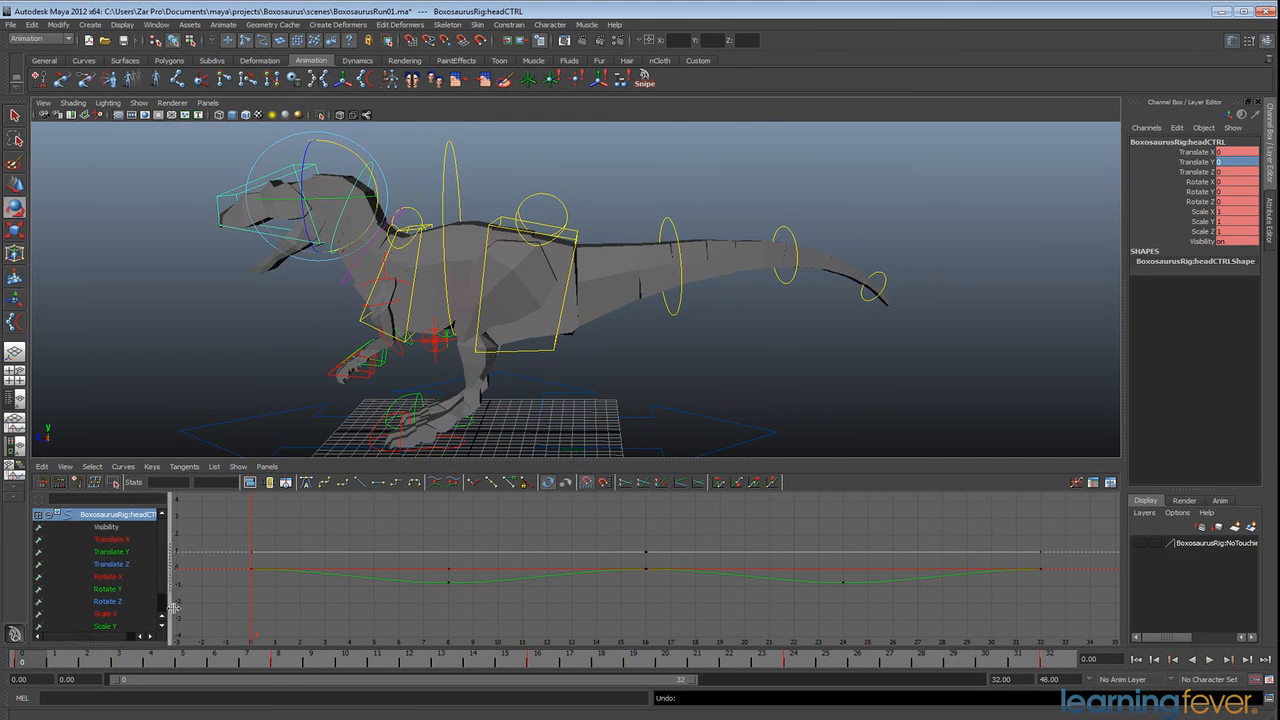
{"action": "left_click_drag", "start_coordinate": [50, 661], "coordinate": [281, 668]}
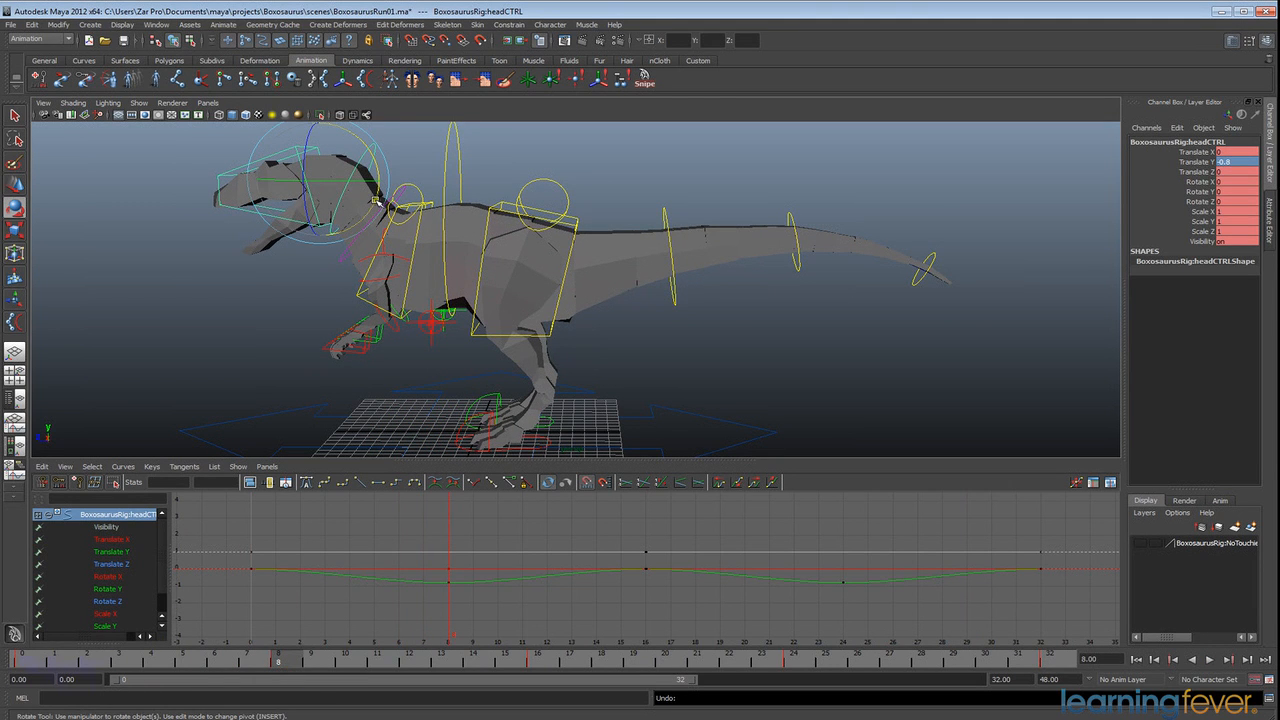
{"action": "left_click_drag", "start_coordinate": [377, 201], "coordinate": [395, 211]}
{"action": "key", "text": "s"}
{"action": "left_click", "coordinate": [1234, 182]}
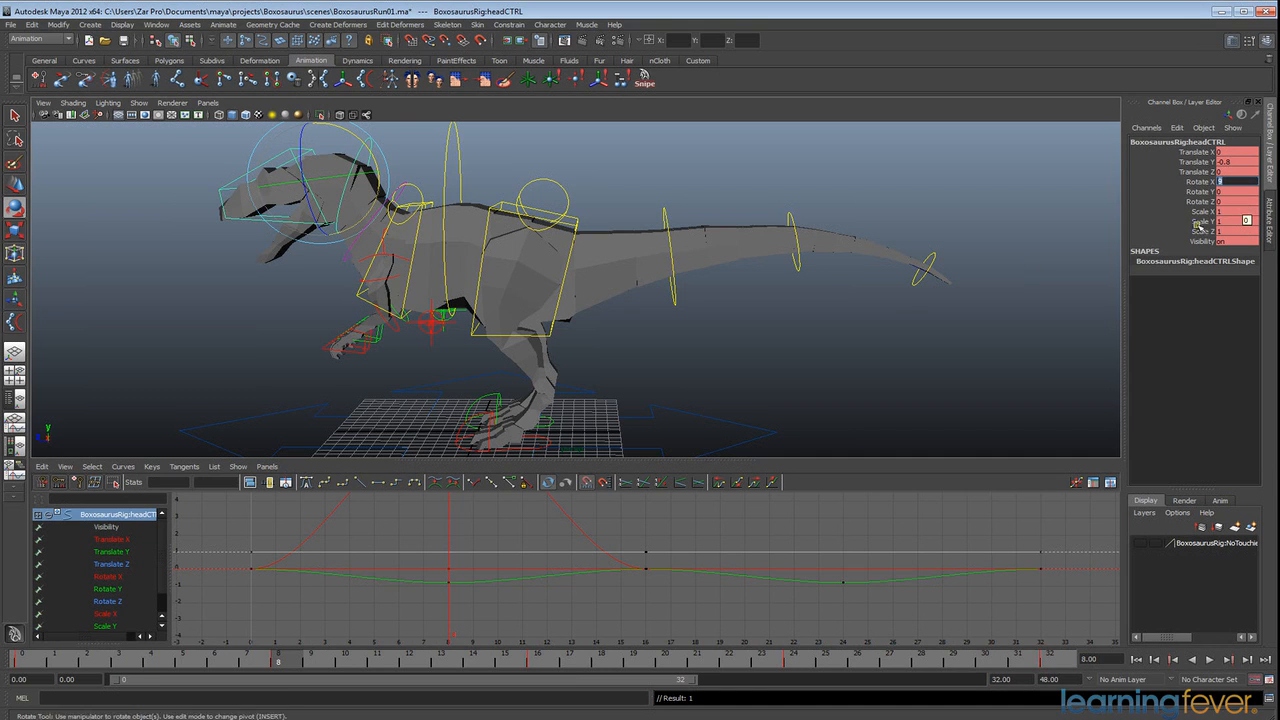
Step: Set the head control's Rotate X to 9 at frame 24 and play back the head motion
{"action": "left_click", "coordinate": [792, 658]}
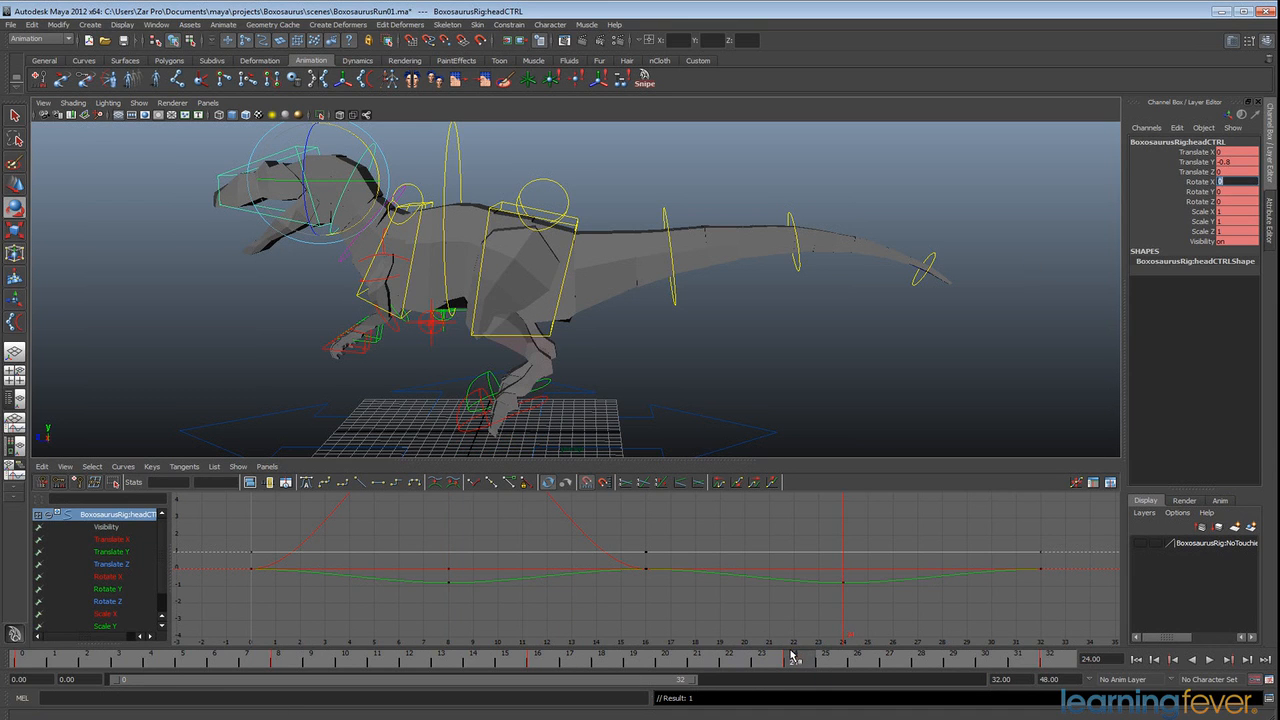
{"action": "key", "text": "Return"}
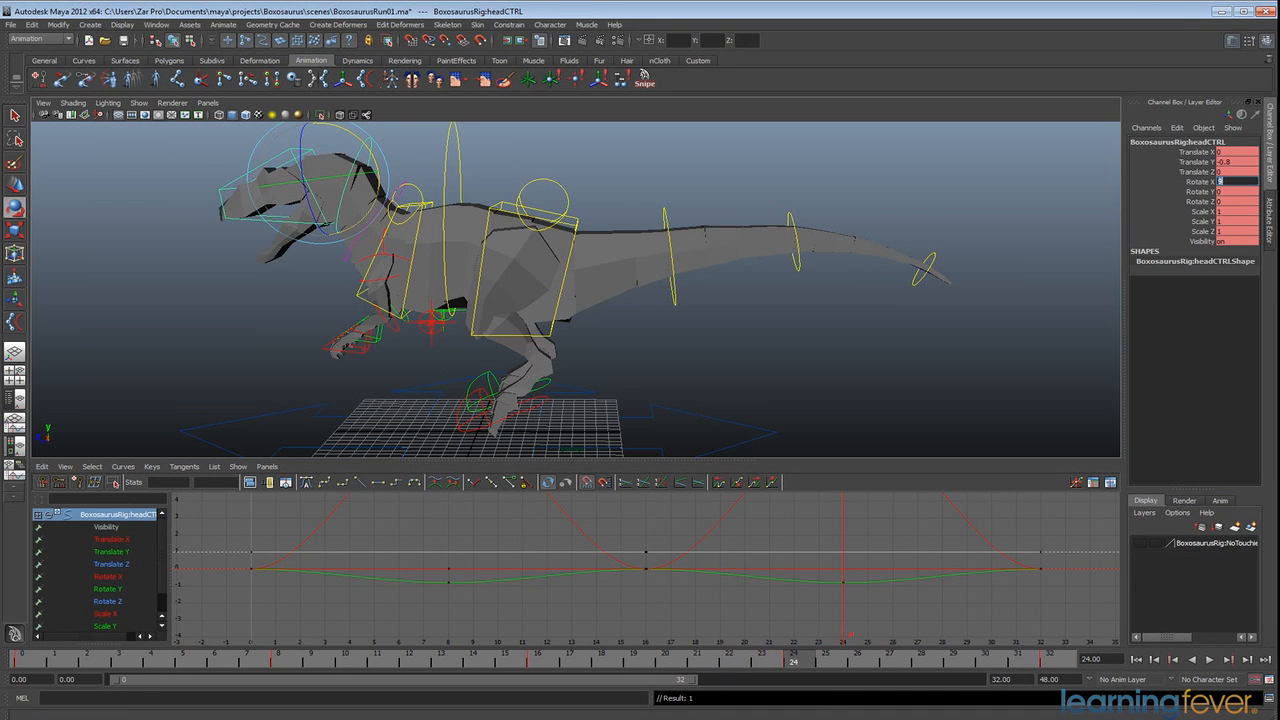
{"action": "left_click", "coordinate": [1209, 659]}
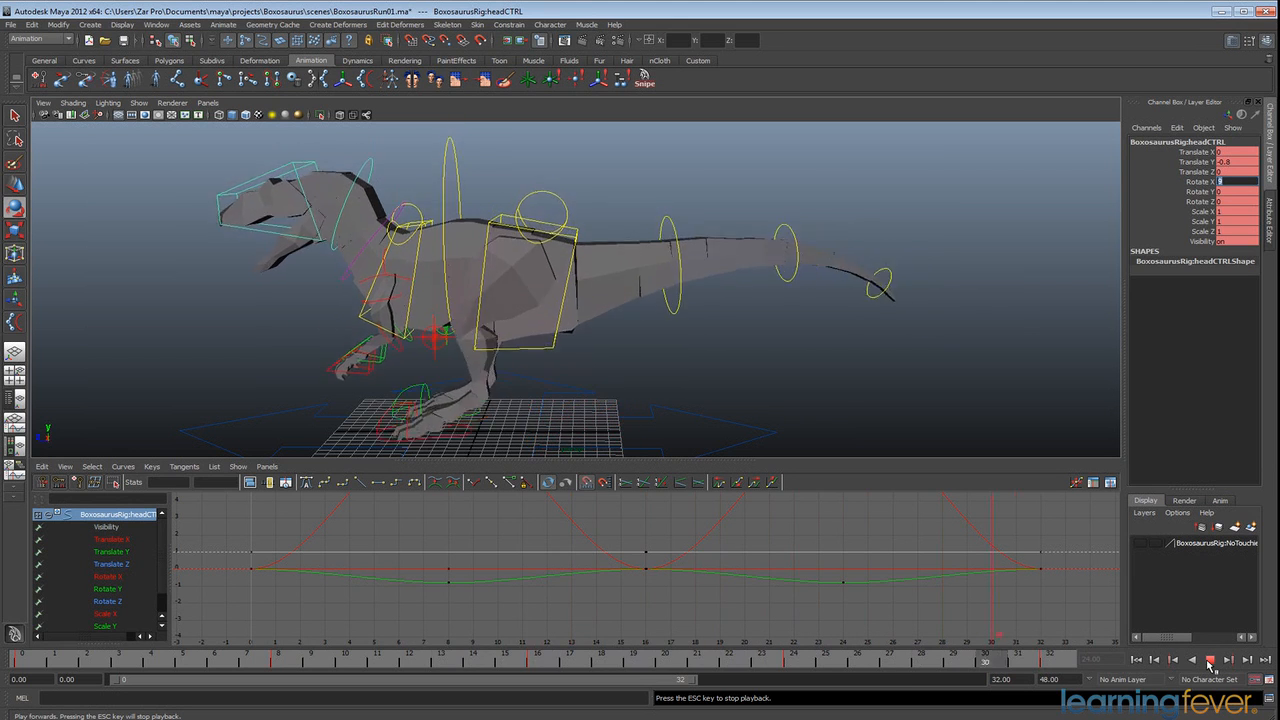
{"action": "key", "text": "Escape"}
Step: Select both elbow controls and key their default pose at frames 0, 32 and 16
{"action": "middle_click_drag", "start_coordinate": [463, 391], "coordinate": [500, 386], "text": "alt"}
{"action": "left_click_drag", "start_coordinate": [466, 383], "coordinate": [441, 327], "text": "alt"}
{"action": "left_click_drag", "start_coordinate": [52, 658], "coordinate": [2, 657]}
{"action": "key", "text": "s"}
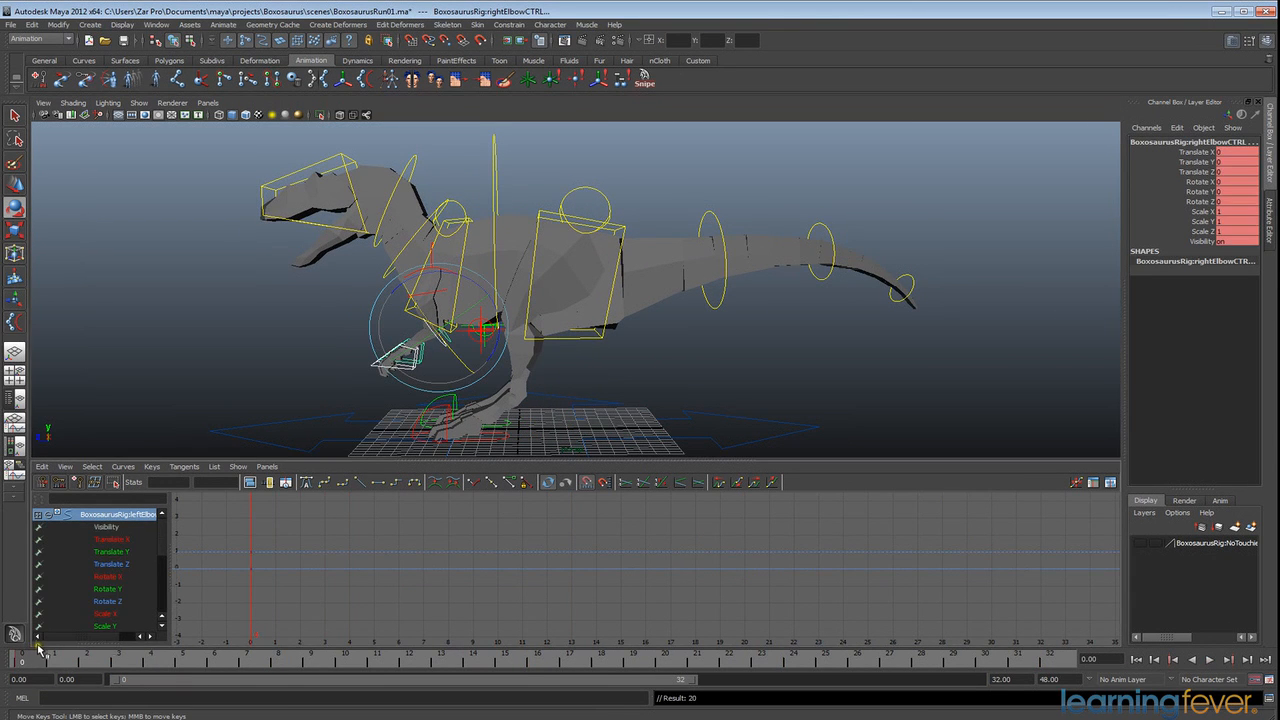
{"action": "left_click", "coordinate": [1040, 658]}
{"action": "key", "text": "s"}
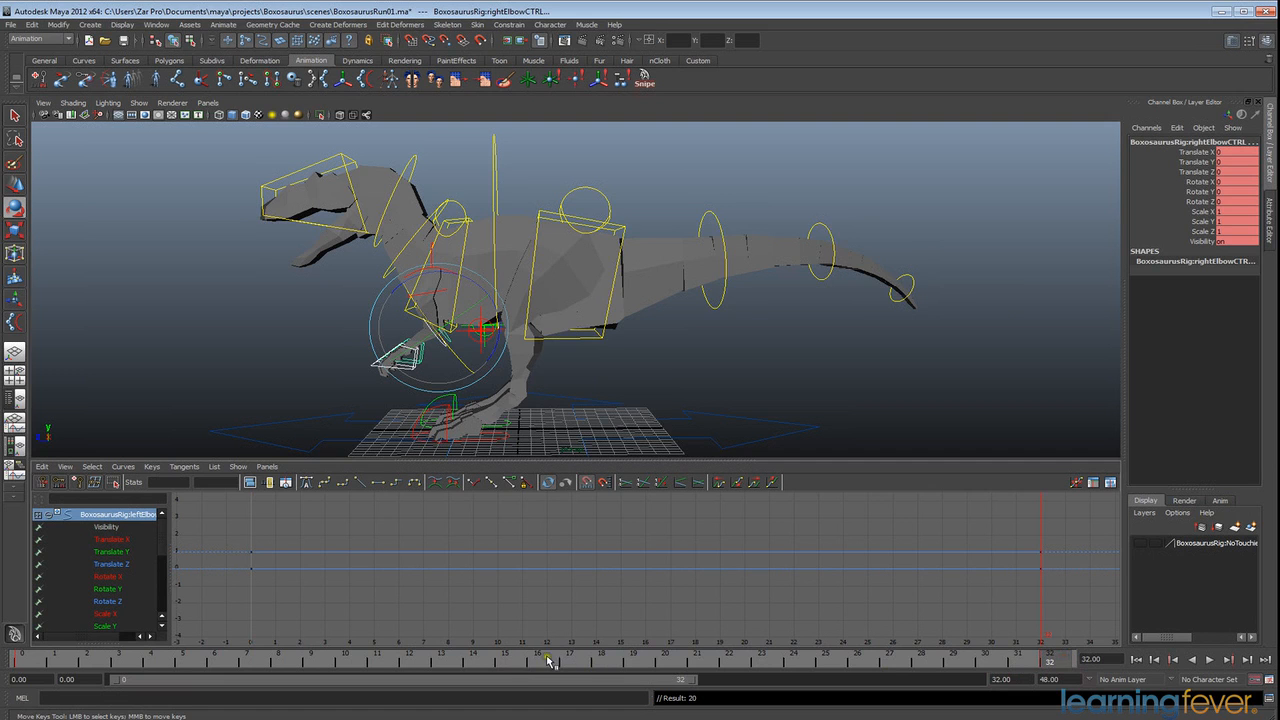
{"action": "left_click", "coordinate": [537, 658]}
Step: Rotate both elbow controls at frame 8 and set their Rotate Z to 5
{"action": "left_click", "coordinate": [279, 660]}
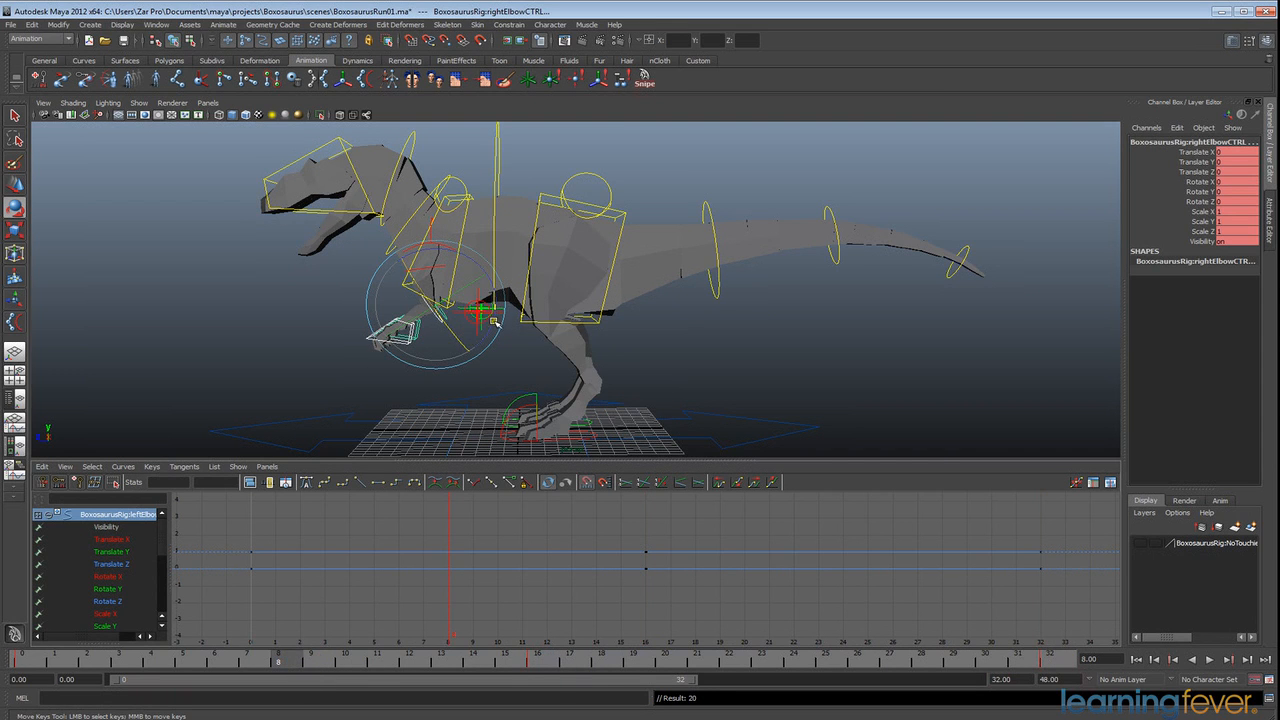
{"action": "middle_click_drag", "start_coordinate": [494, 321], "coordinate": [490, 327]}
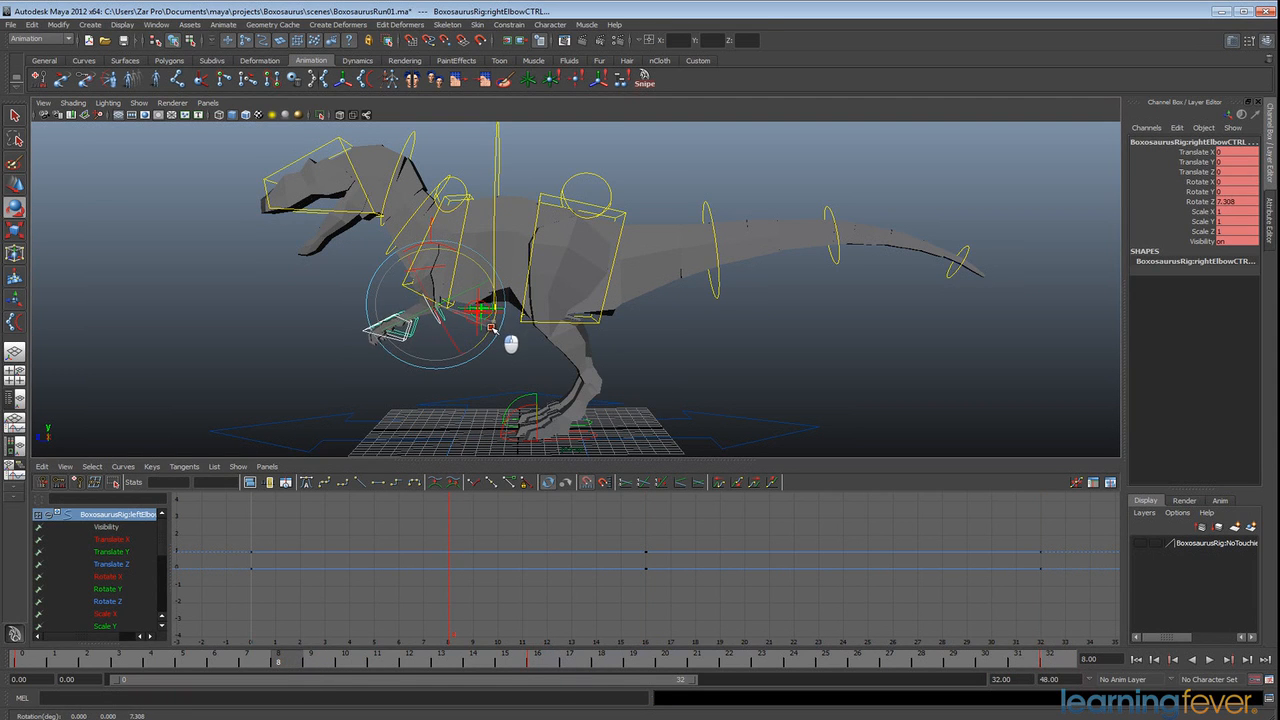
{"action": "left_click", "coordinate": [1235, 202]}
{"action": "type", "text": "5"}
{"action": "key", "text": "Return"}
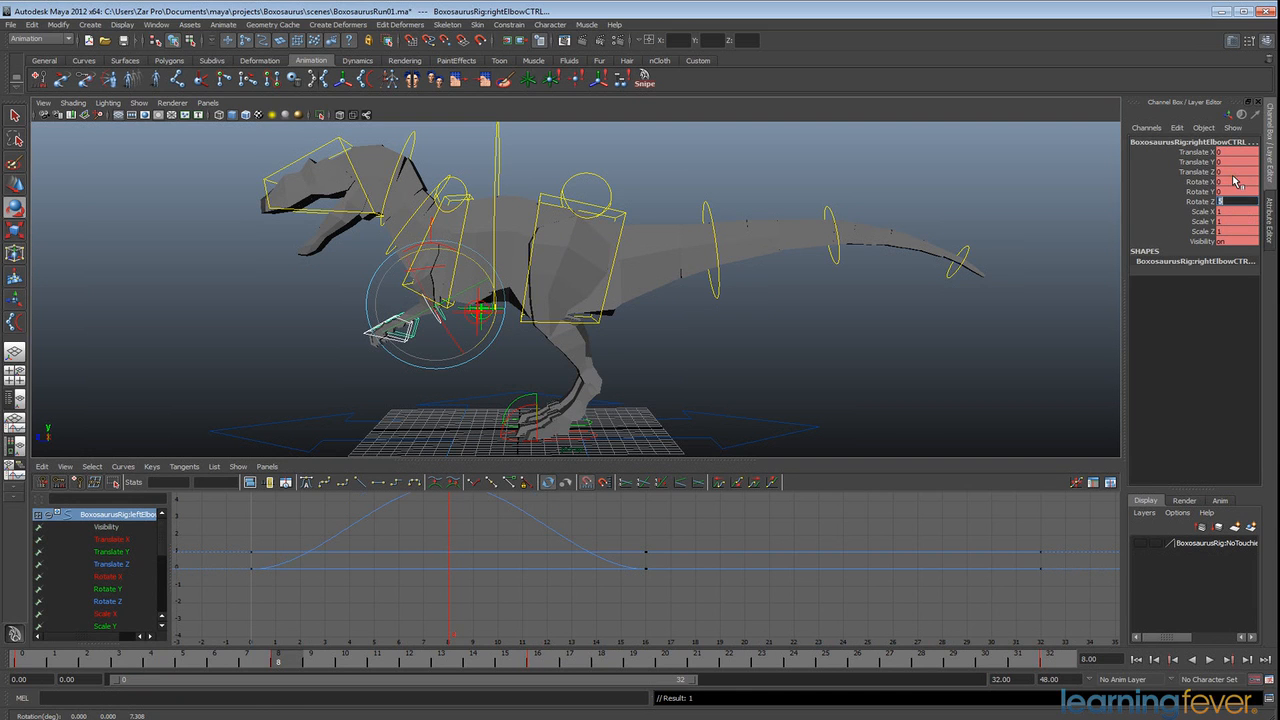
Step: Set both elbow controls' Rotate Z to 5 at frame 24
{"action": "left_click", "coordinate": [788, 661]}
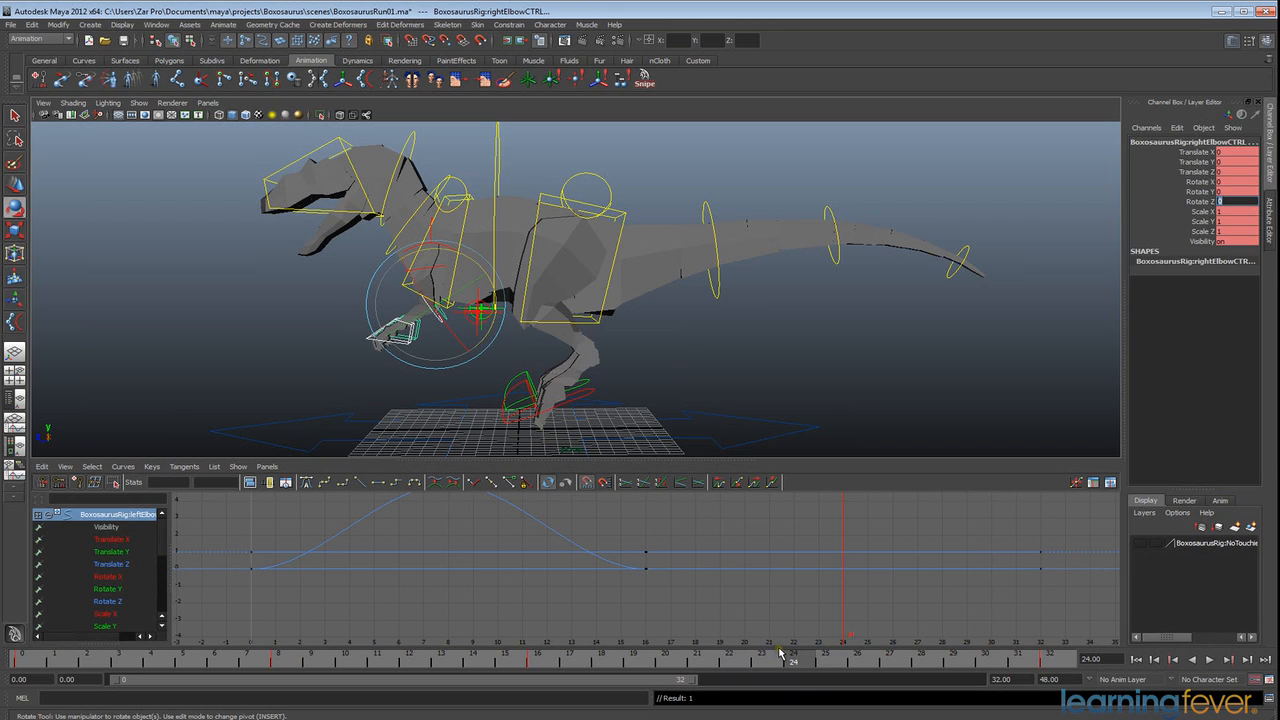
{"action": "type", "text": "5"}
{"action": "key", "text": "Return"}
Step: Select both shoulder controls and key their default pose at frames 0, 32 and 16
{"action": "scroll", "coordinate": [436, 342], "scroll_direction": "up", "scroll_amount": 8}
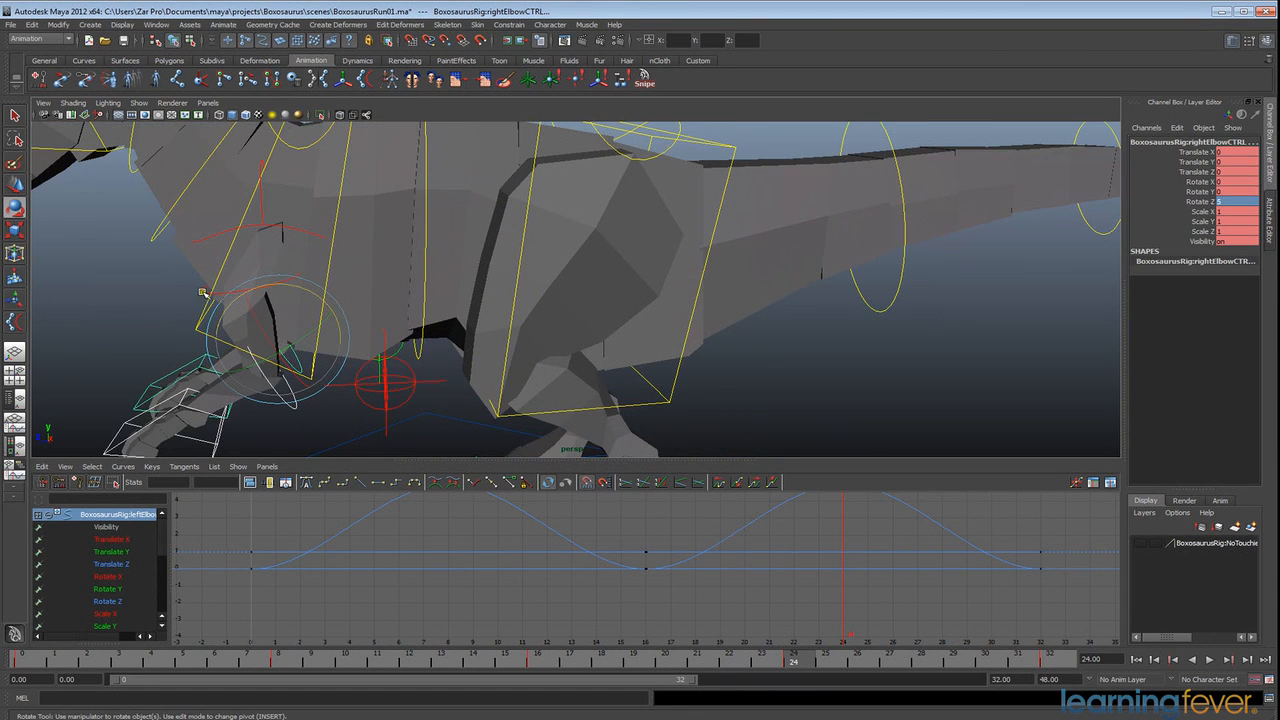
{"action": "left_click", "coordinate": [218, 299]}
{"action": "left_click_drag", "start_coordinate": [174, 311], "coordinate": [281, 304], "text": "alt"}
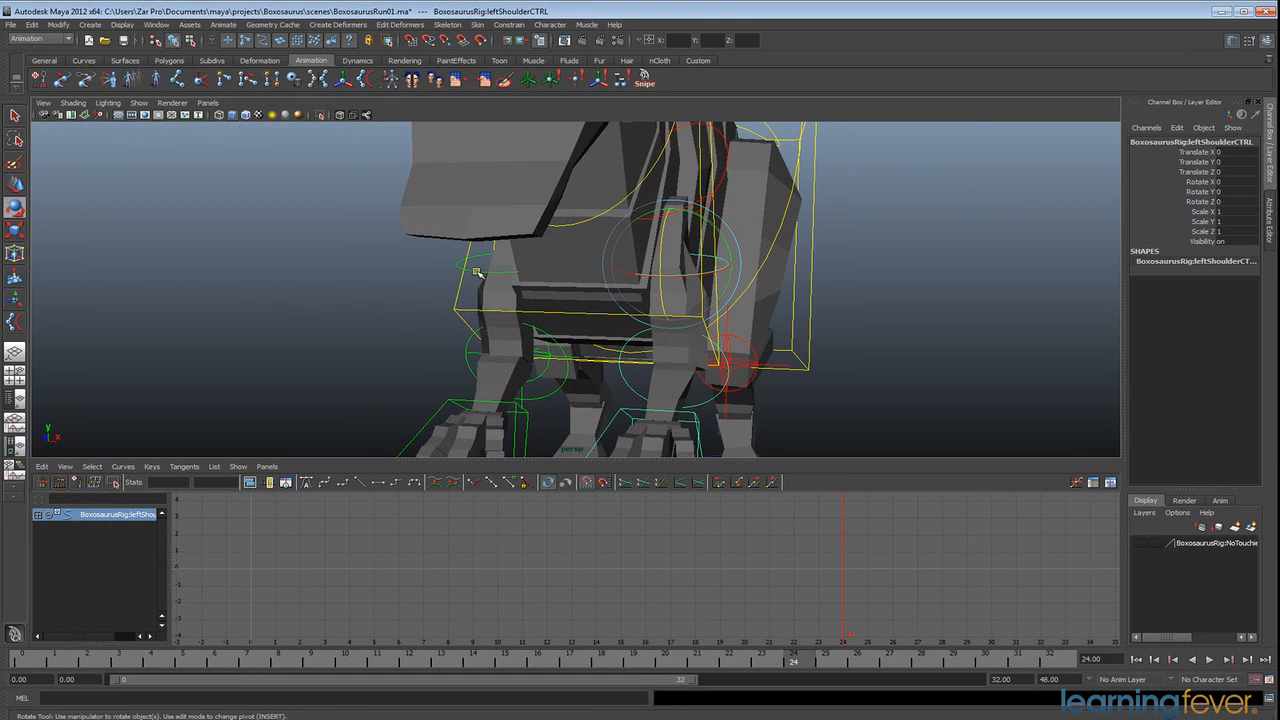
{"action": "left_click", "coordinate": [477, 272], "text": "shift"}
{"action": "left_click", "coordinate": [35, 662]}
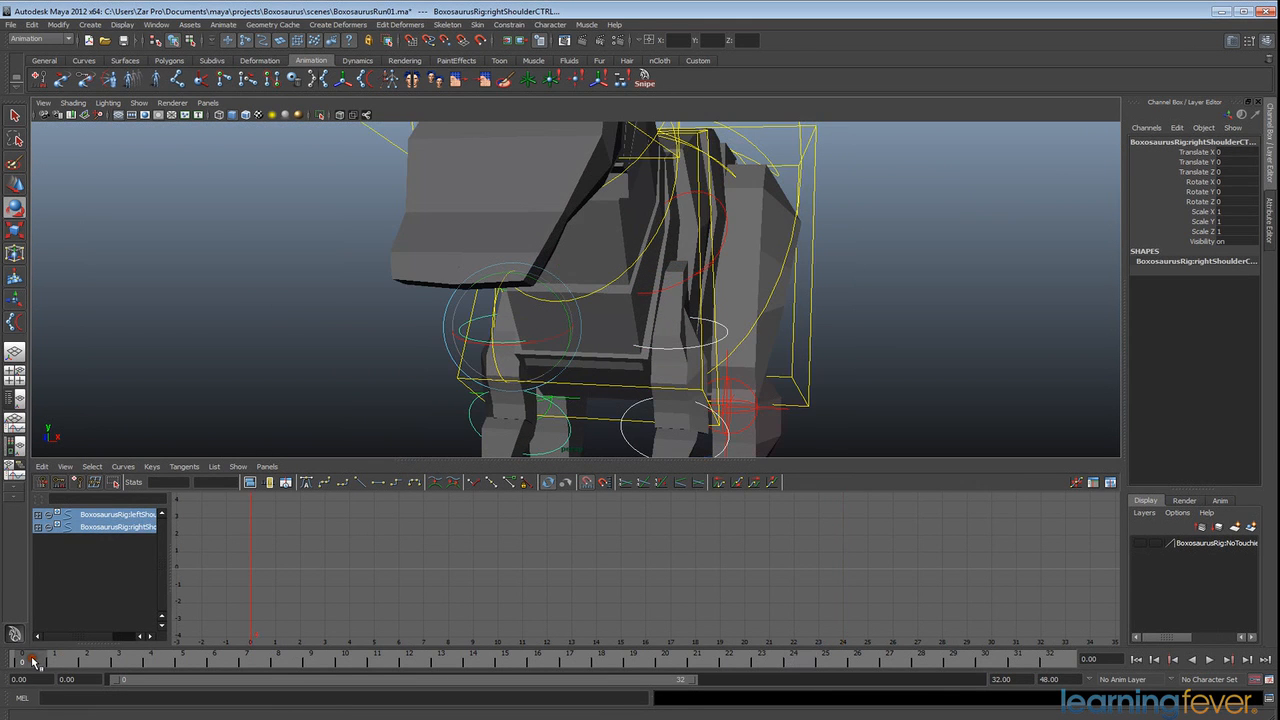
{"action": "key", "text": "s"}
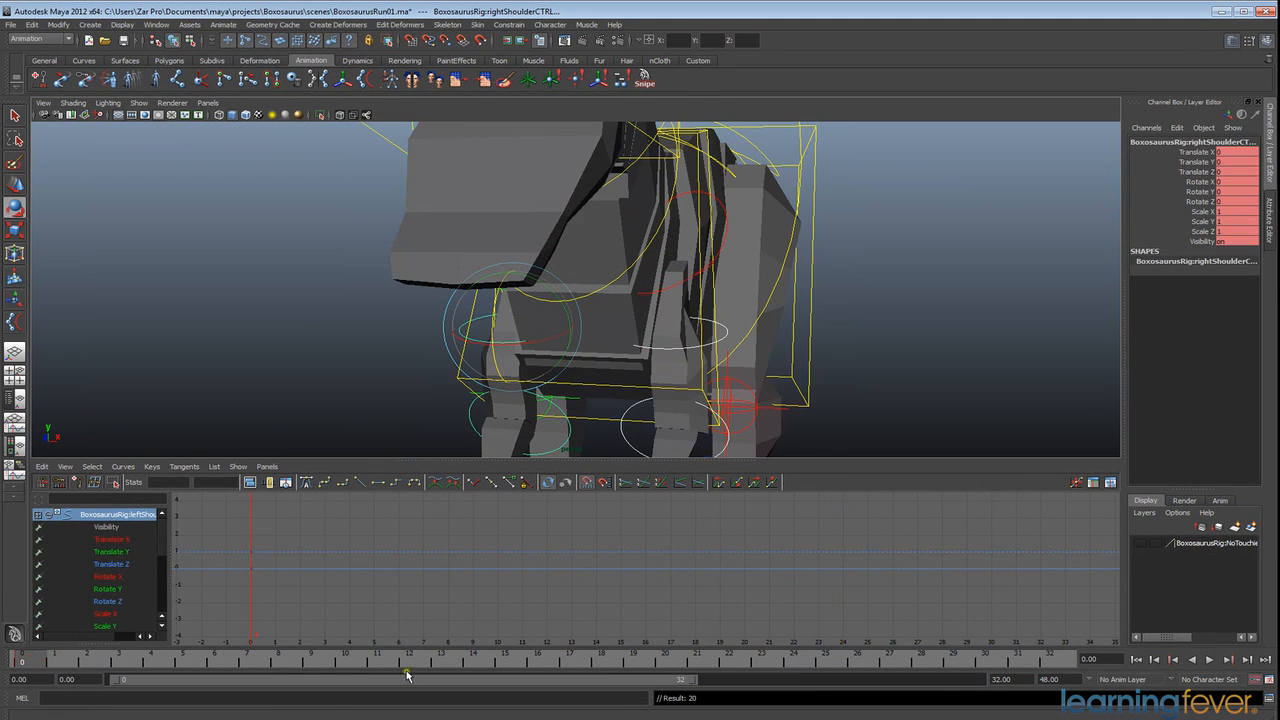
{"action": "left_click", "coordinate": [1066, 664]}
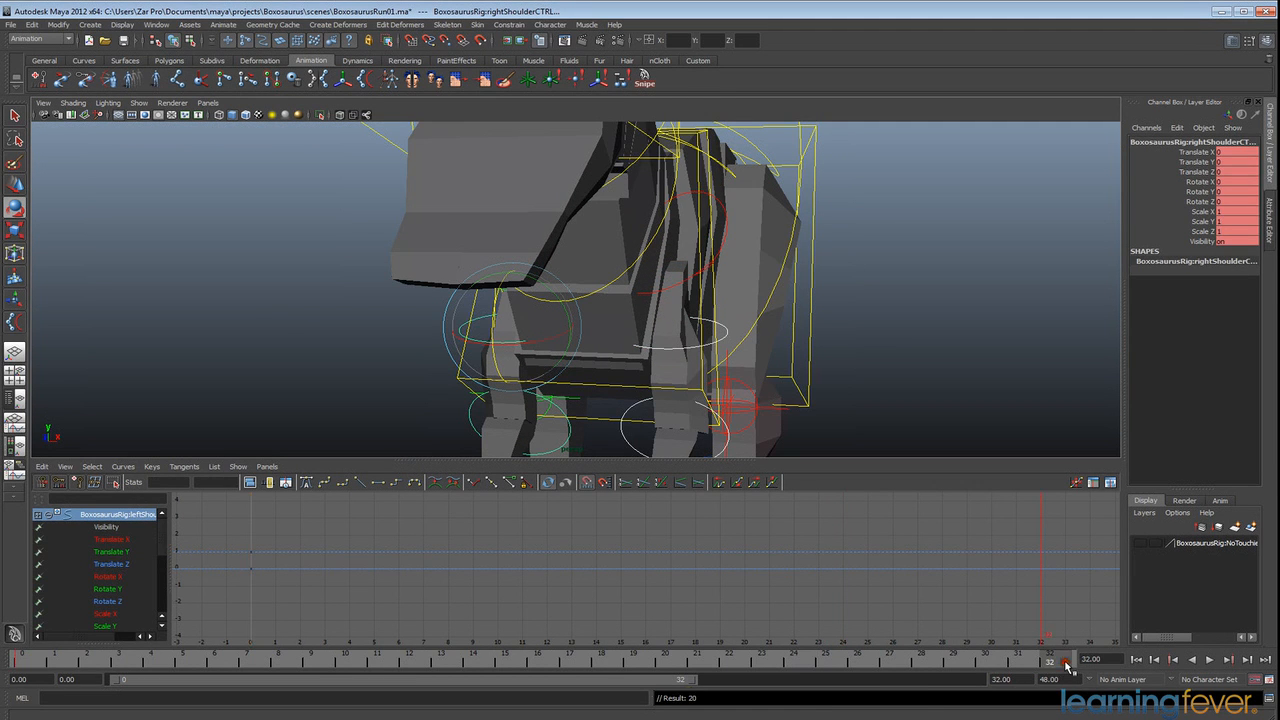
{"action": "left_click", "coordinate": [557, 663]}
{"action": "key", "text": "s"}
Step: Rotate both shoulder controls at frame 8 and key them with Rotate Z set to 3
{"action": "left_click", "coordinate": [288, 664]}
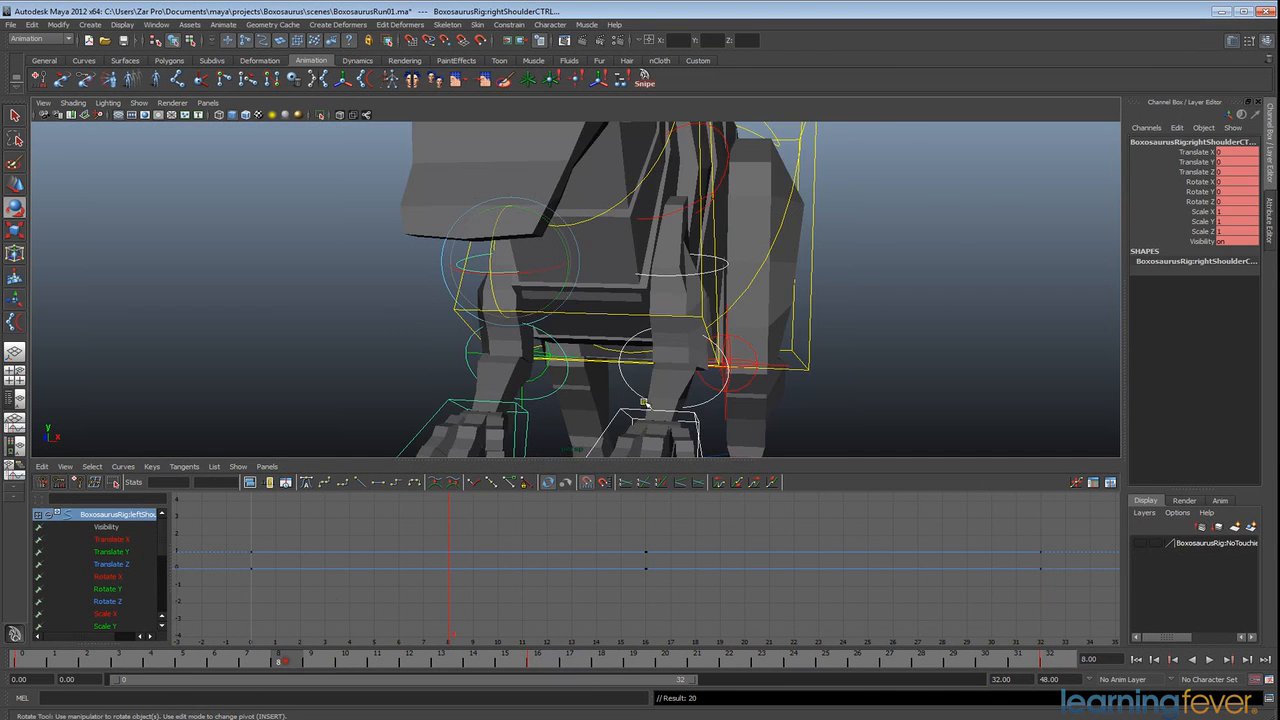
{"action": "left_click_drag", "start_coordinate": [737, 366], "coordinate": [652, 368], "text": "alt"}
{"action": "left_click_drag", "start_coordinate": [311, 268], "coordinate": [309, 273]}
{"action": "key", "text": "s"}
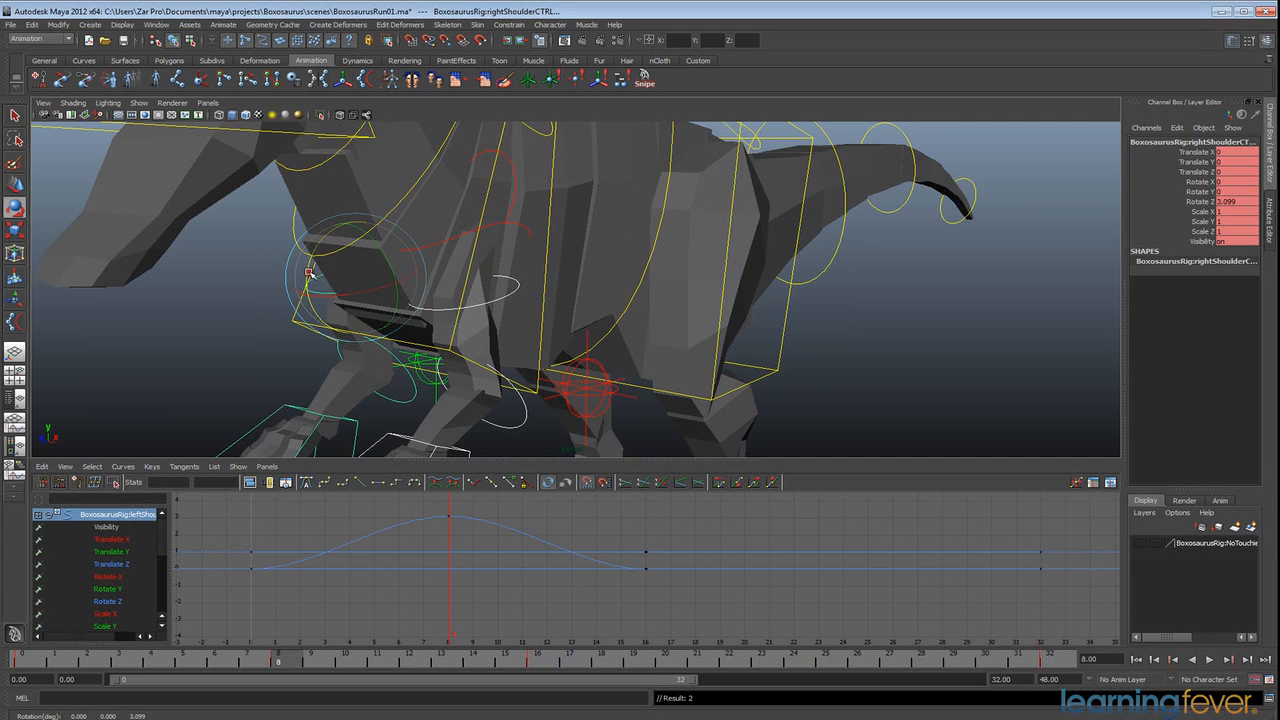
{"action": "left_click", "coordinate": [1226, 201]}
Step: Copy the shoulder controls' frame 8 pose to frame 24 as a key and play back the arm motion
{"action": "middle_click_drag", "start_coordinate": [722, 662], "coordinate": [793, 665]}
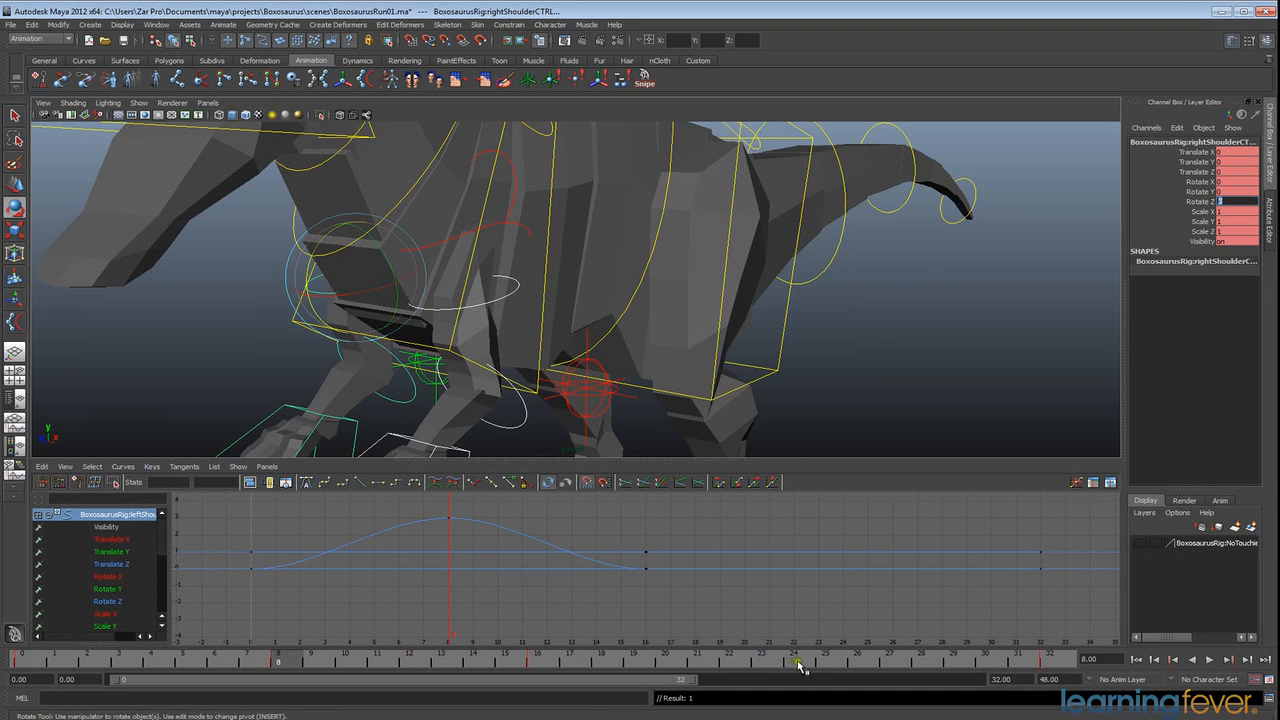
{"action": "key", "text": "s"}
{"action": "scroll", "coordinate": [706, 271], "scroll_direction": "down", "scroll_amount": 5}
{"action": "left_click_drag", "start_coordinate": [706, 271], "coordinate": [660, 313], "text": "alt"}
{"action": "left_click", "coordinate": [1207, 656]}
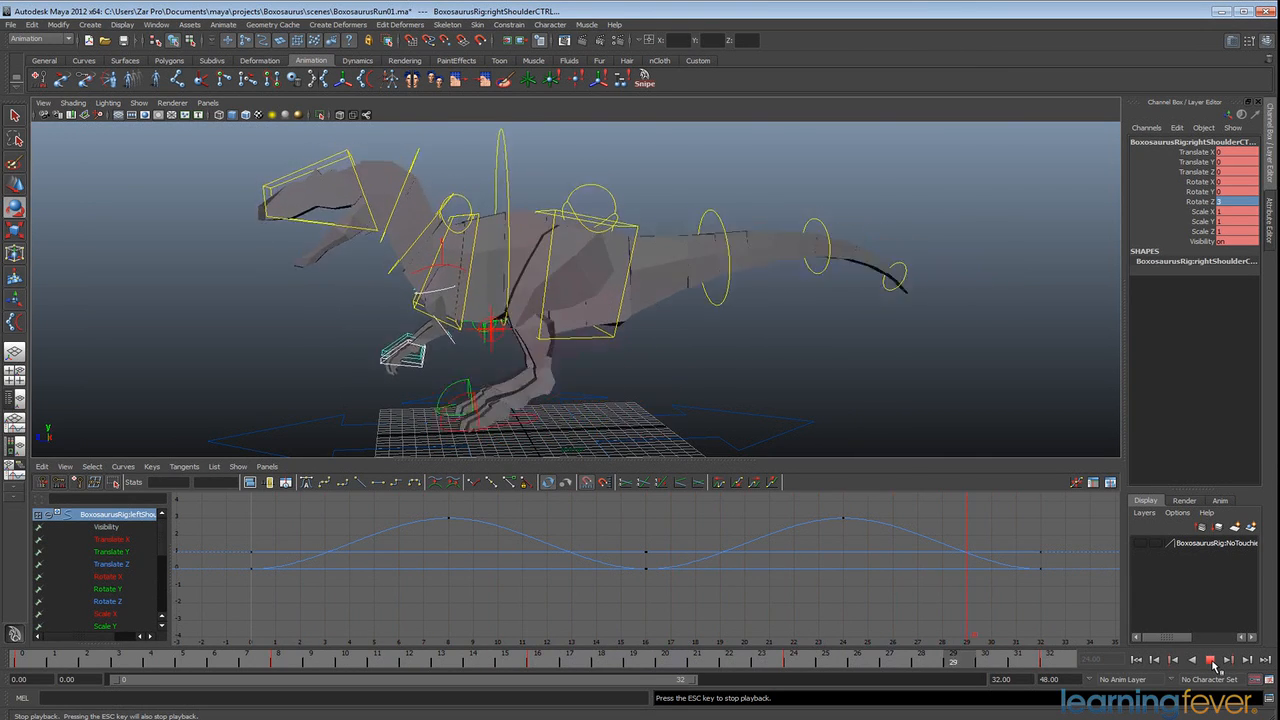
{"action": "left_click", "coordinate": [1211, 662]}
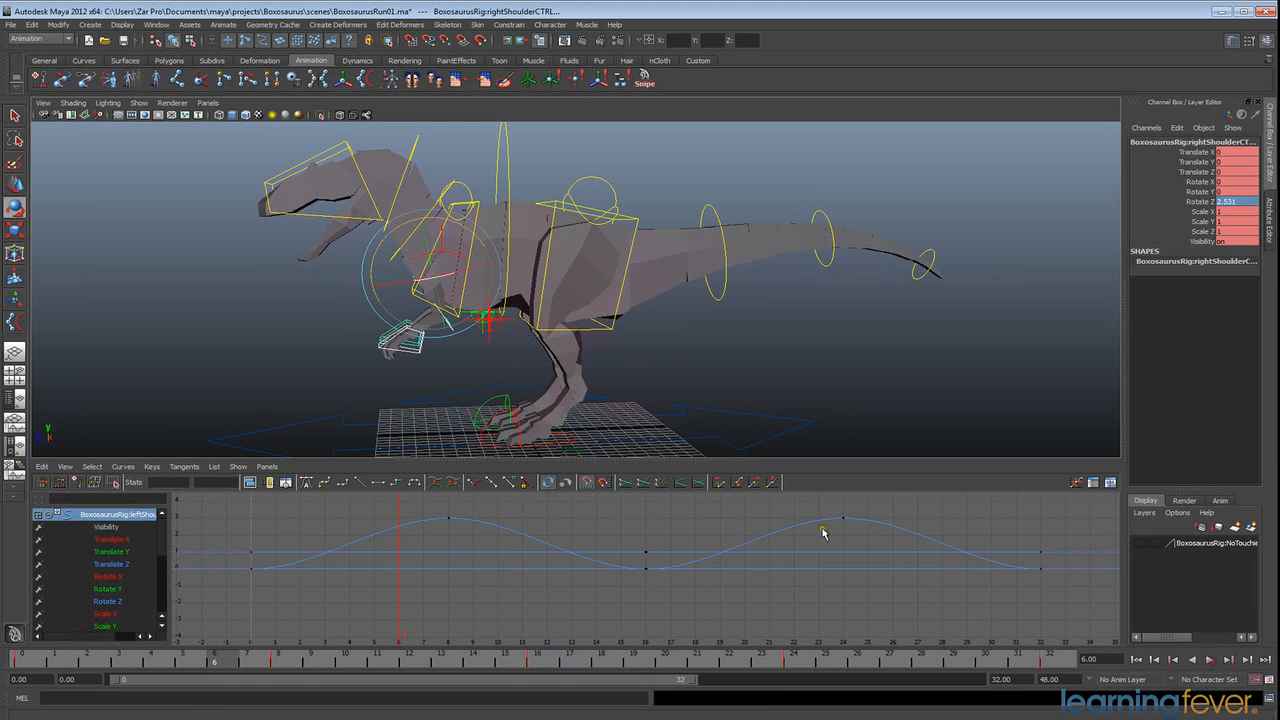
Step: Select the right foot control's keys from frame 0 to 32 and shift them 16 frames later
{"action": "left_click", "coordinate": [507, 400]}
{"action": "left_click_drag", "start_coordinate": [33, 662], "coordinate": [1050, 662], "text": "shift"}
{"action": "left_click_drag", "start_coordinate": [553, 668], "coordinate": [1054, 665]}
{"action": "key", "text": "e"}
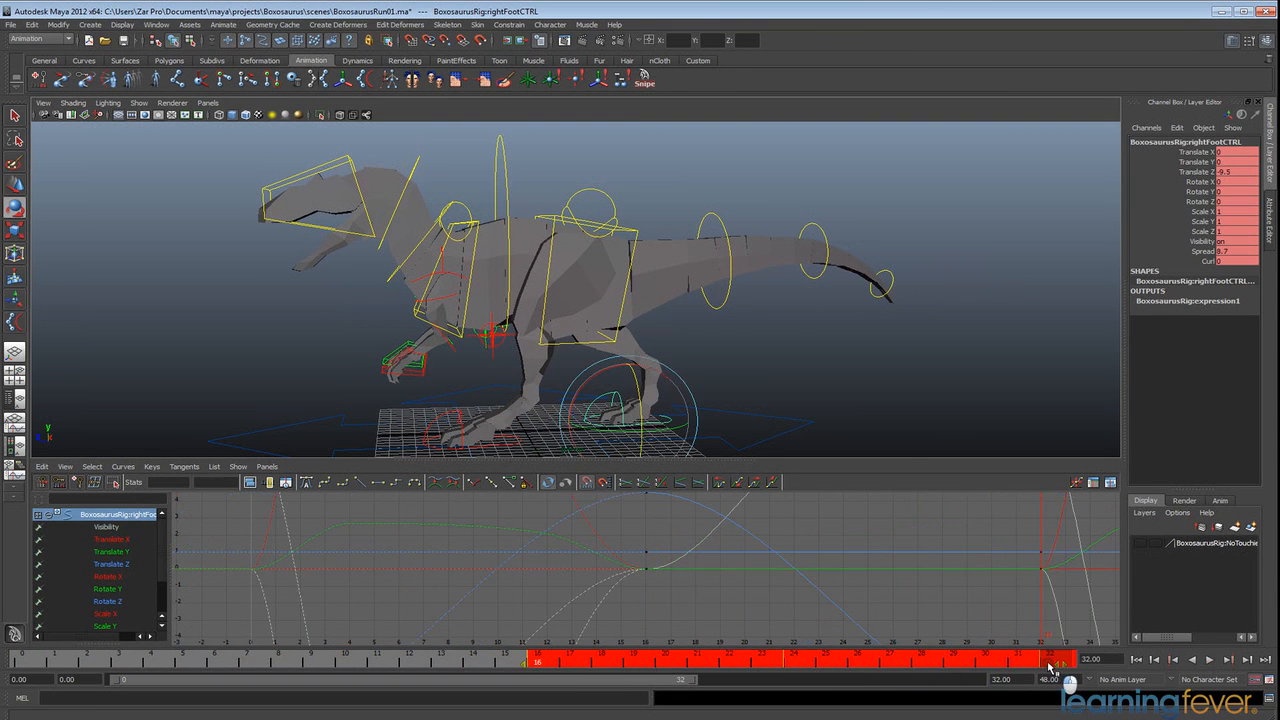
Step: Select all three tail controls together, undoing the attempts to add the hip control
{"action": "left_click", "coordinate": [734, 305]}
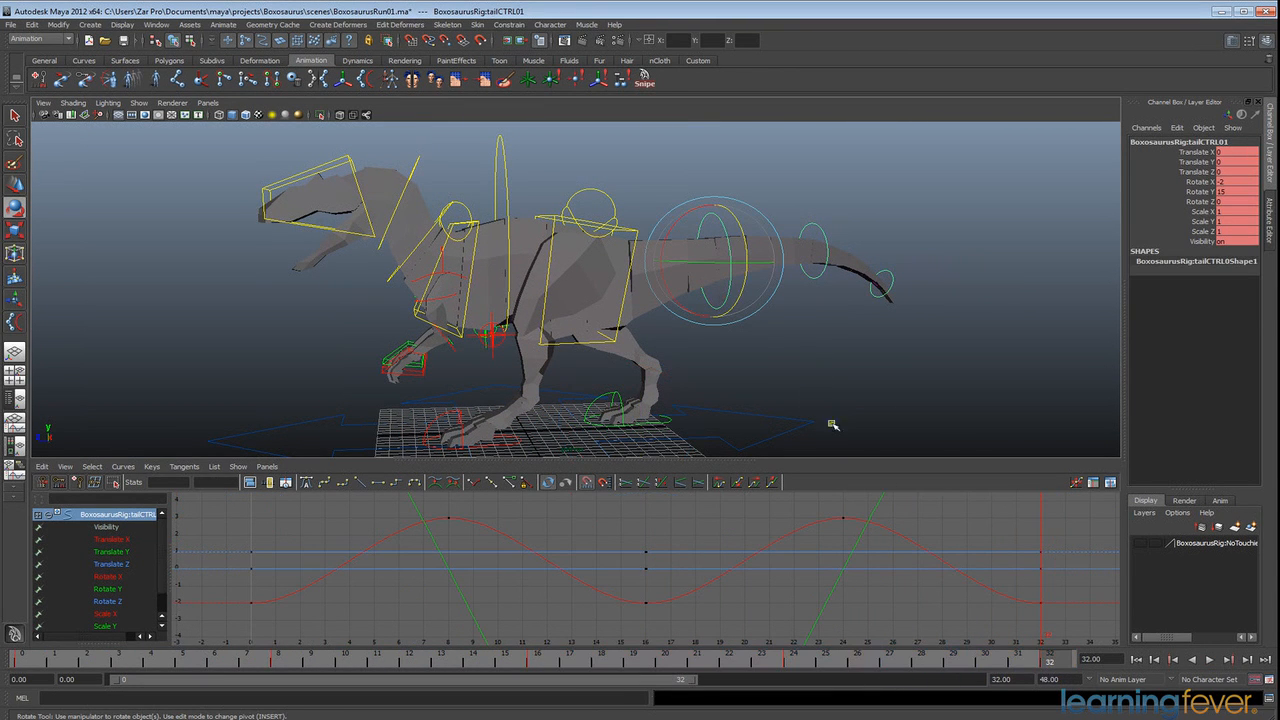
{"action": "left_click", "coordinate": [814, 232]}
{"action": "left_click", "coordinate": [897, 282]}
{"action": "left_click", "coordinate": [564, 341]}
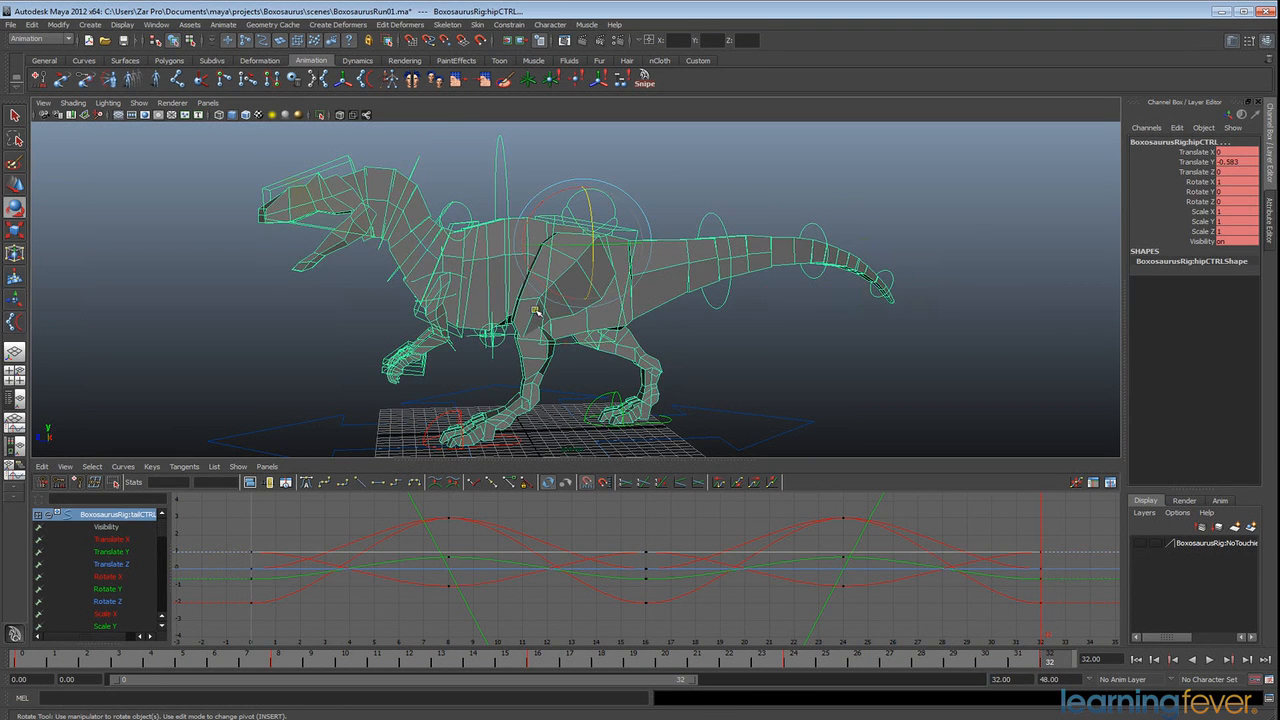
{"action": "key", "text": "ctrl+z"}
{"action": "left_click", "coordinate": [564, 345]}
{"action": "key", "text": "ctrl+z"}
Step: Add the torso, head, both elbow, both shoulder and hip controls to the selection
{"action": "left_click", "coordinate": [416, 318]}
{"action": "left_click", "coordinate": [347, 160]}
{"action": "left_click", "coordinate": [457, 350]}
{"action": "scroll", "coordinate": [410, 375], "scroll_direction": "up", "scroll_amount": 3}
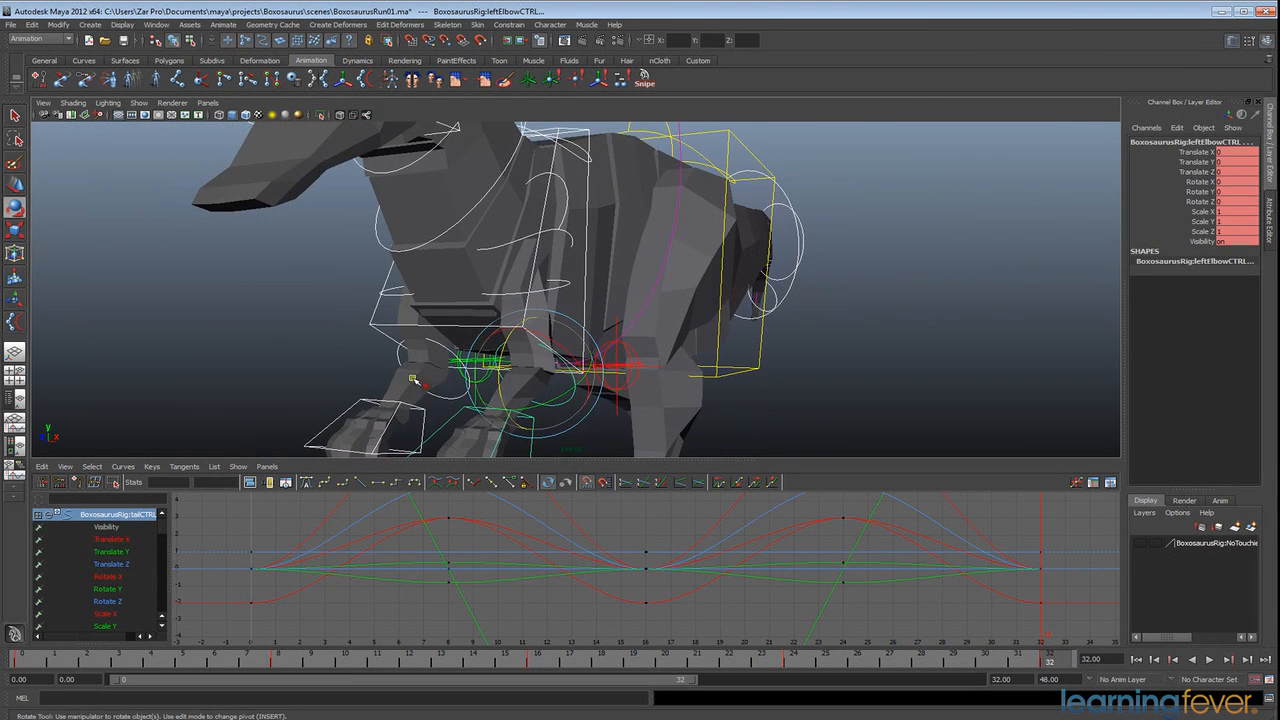
{"action": "left_click", "coordinate": [437, 396]}
{"action": "left_click", "coordinate": [434, 299]}
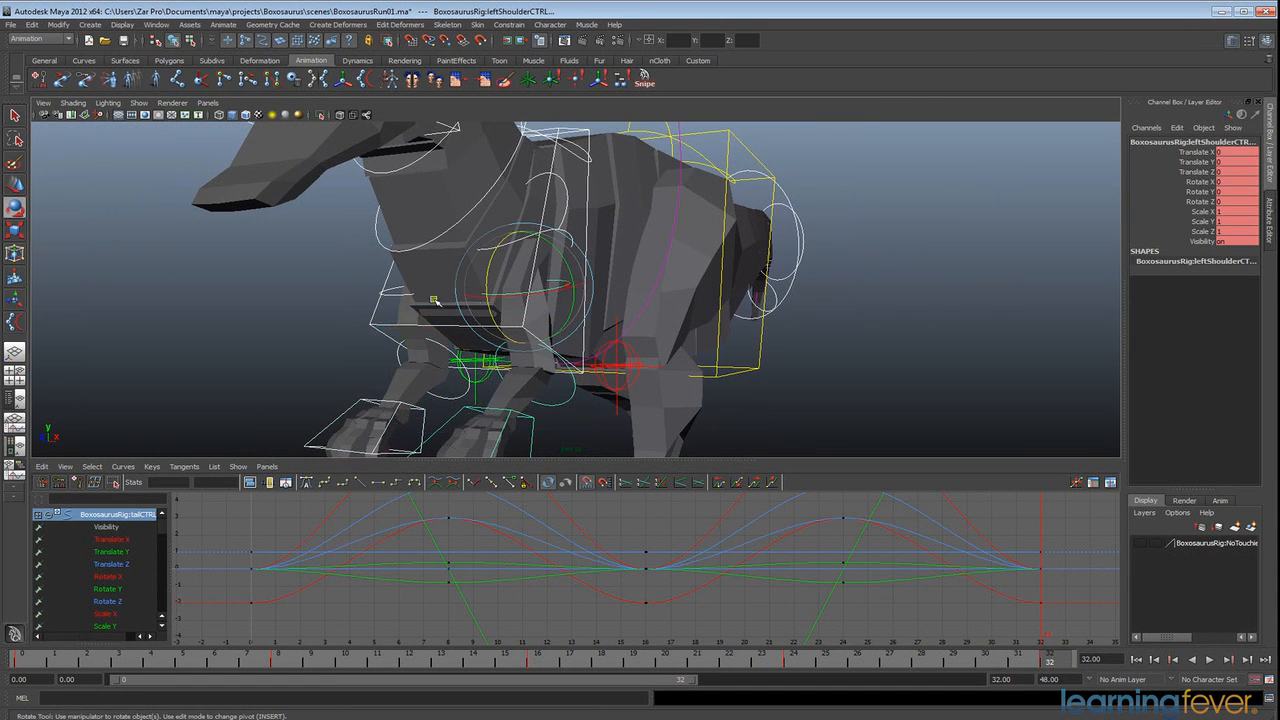
{"action": "left_click", "coordinate": [392, 294]}
{"action": "left_click_drag", "start_coordinate": [612, 290], "coordinate": [529, 300], "text": "alt"}
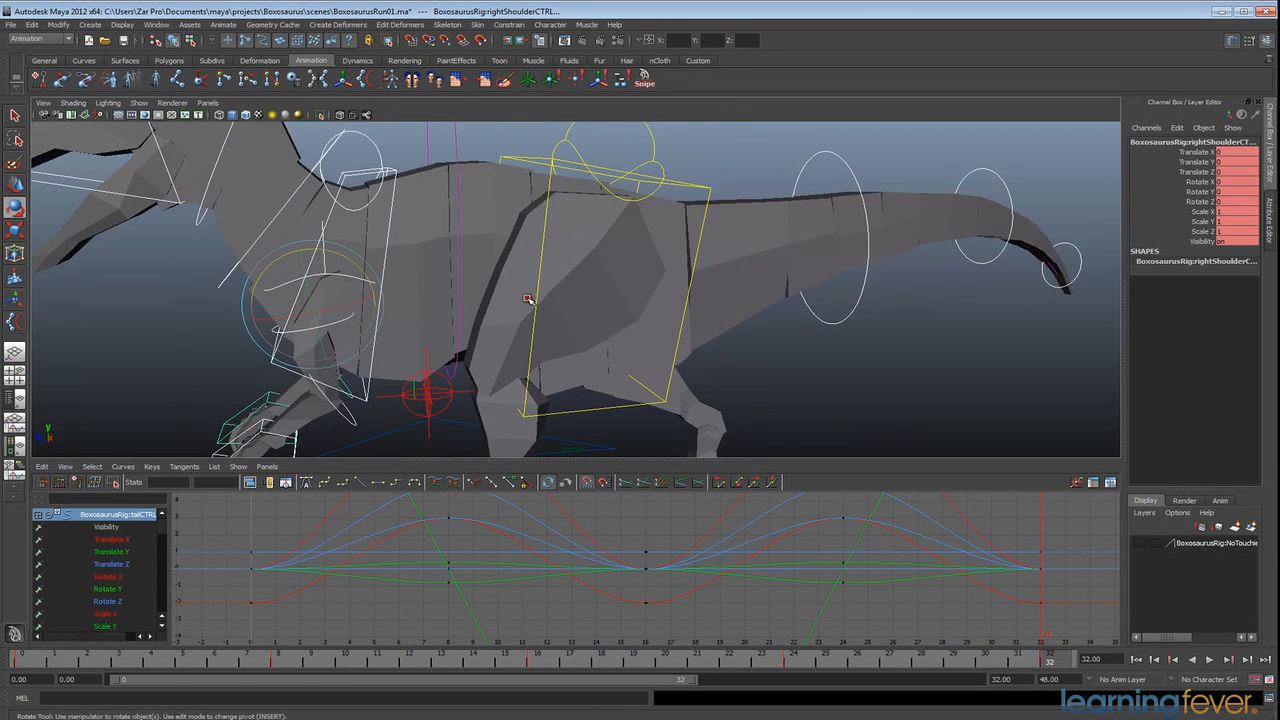
{"action": "left_click", "coordinate": [697, 187]}
Step: Select all keys of the chosen controls in the graph and set their pre- and post-infinity to cycle
{"action": "scroll", "coordinate": [683, 518], "scroll_direction": "down", "scroll_amount": 4}
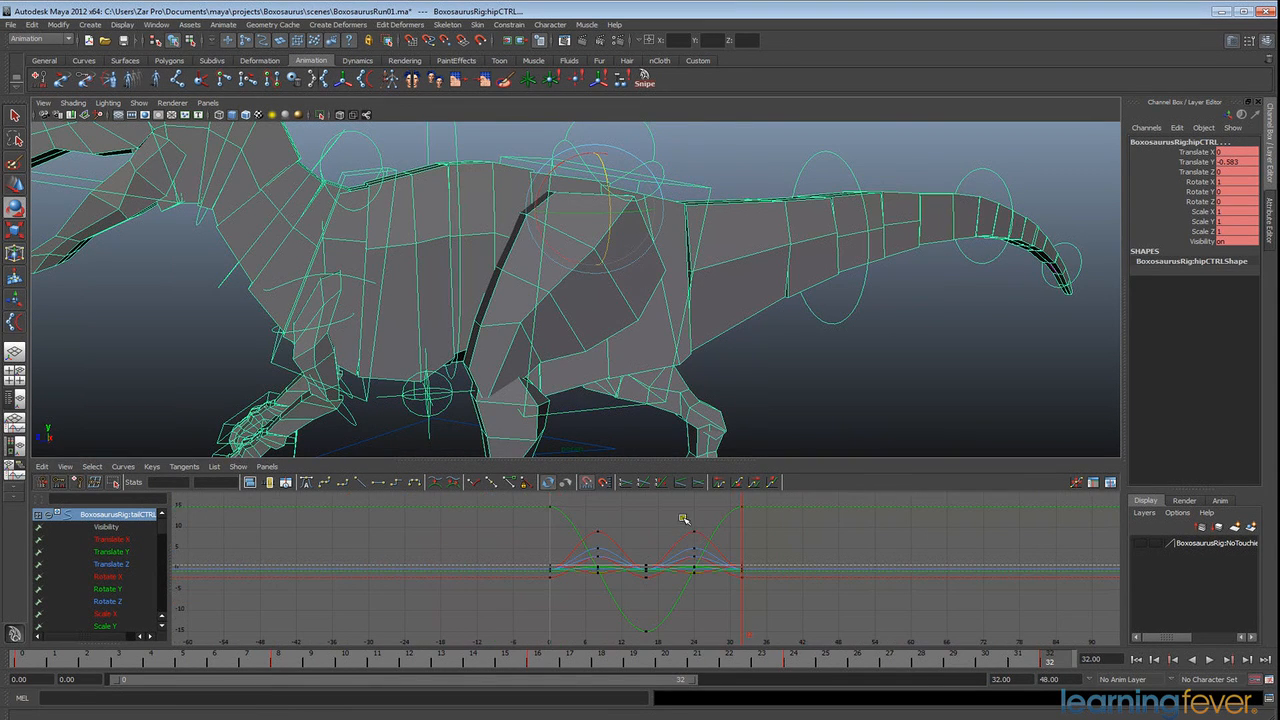
{"action": "left_click_drag", "start_coordinate": [533, 503], "coordinate": [777, 643]}
{"action": "left_click", "coordinate": [754, 484]}
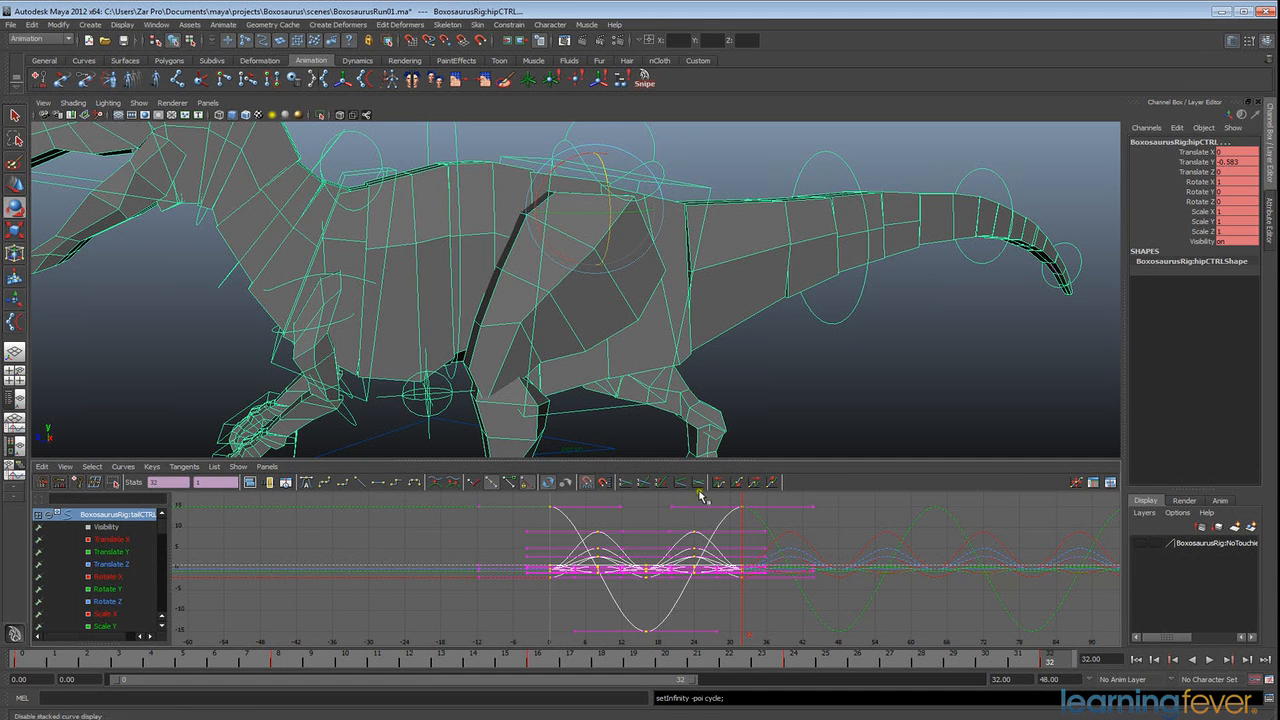
{"action": "left_click", "coordinate": [717, 484]}
{"action": "key", "text": "a"}
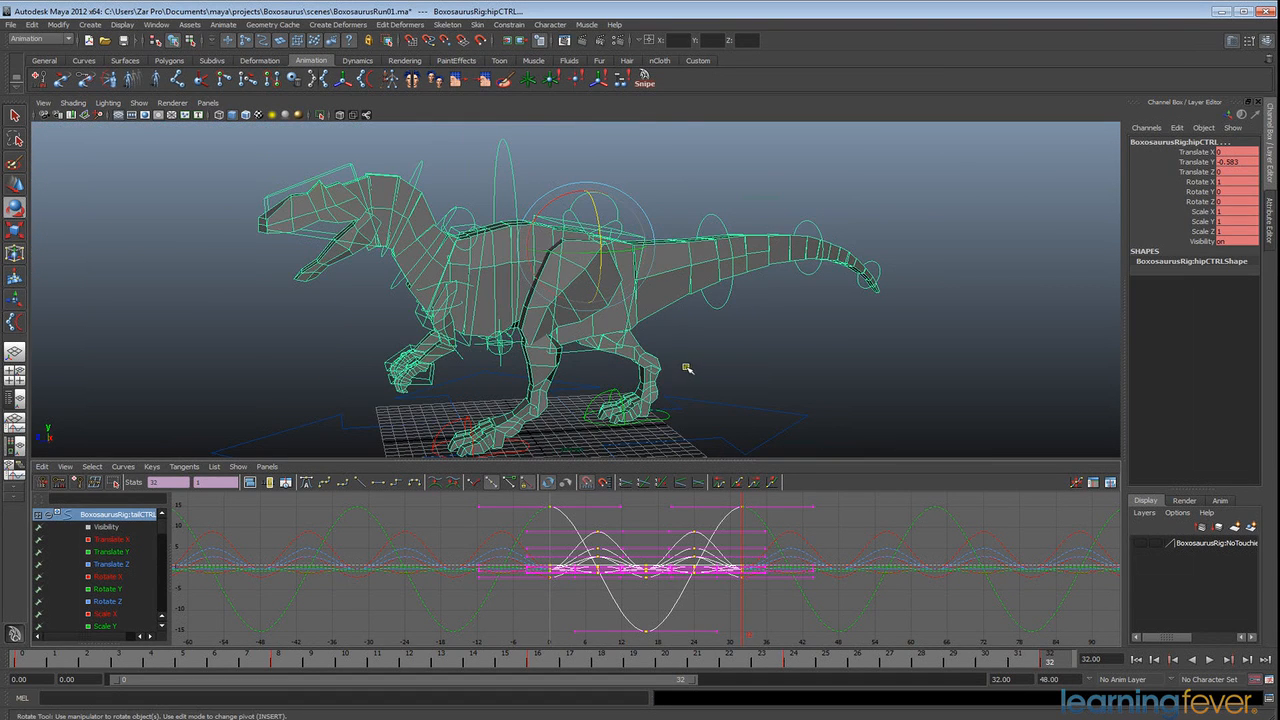
Step: Select only the hip control and shift its frame 0 to 32 keys 2 frames later
{"action": "left_click", "coordinate": [586, 360]}
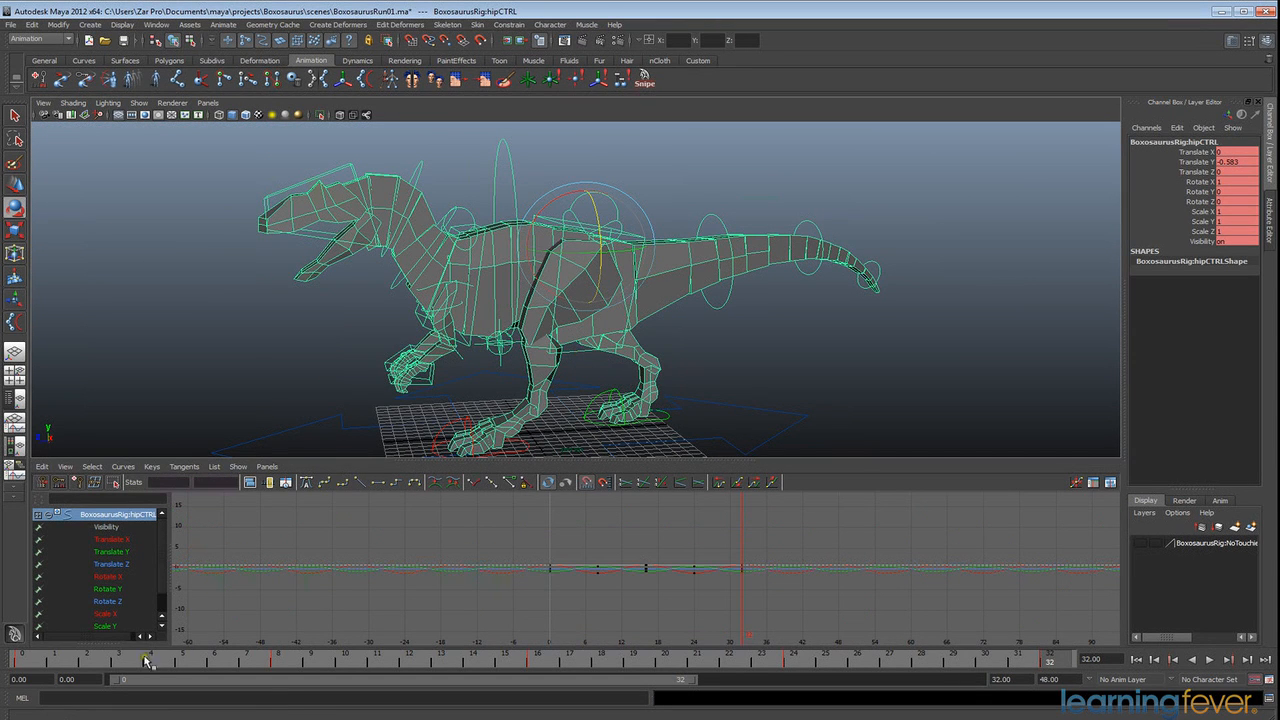
{"action": "left_click_drag", "start_coordinate": [33, 667], "coordinate": [1070, 664], "text": "shift"}
{"action": "left_click_drag", "start_coordinate": [562, 667], "coordinate": [600, 665]}
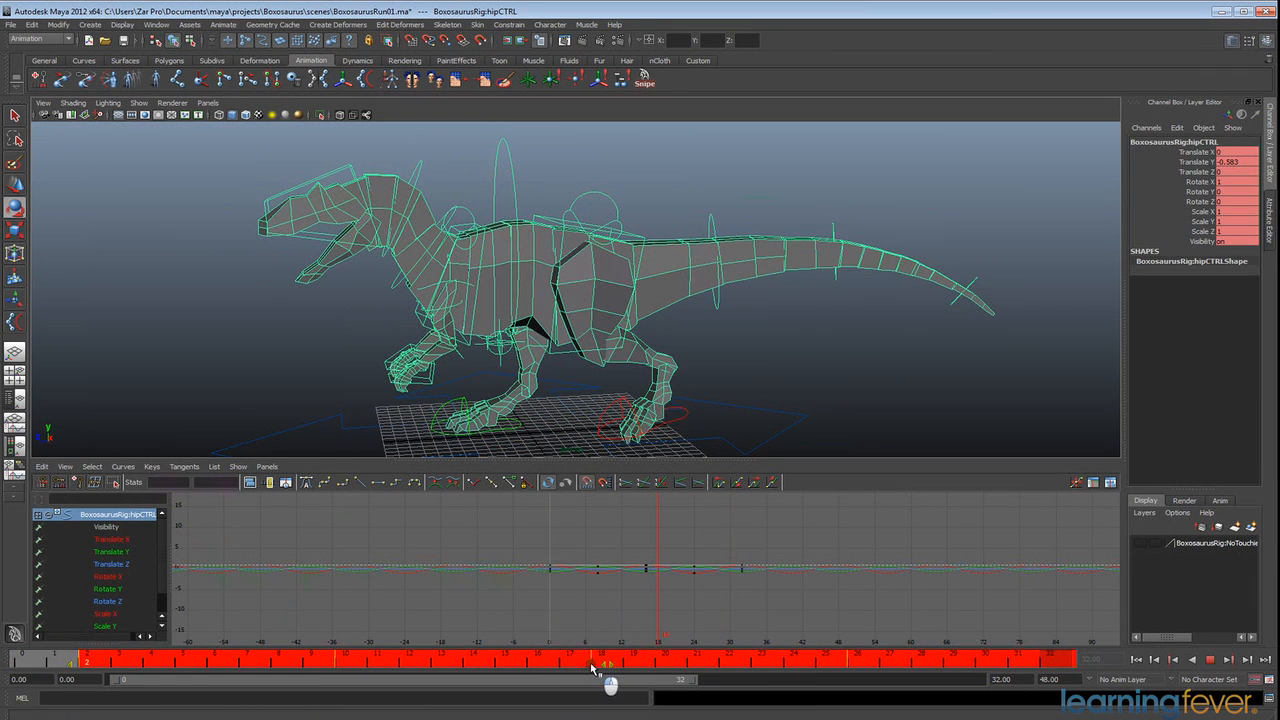
Step: Select the torso control and shift its frame 0 to 32 keys 4 frames later
{"action": "left_click", "coordinate": [468, 342]}
{"action": "left_click_drag", "start_coordinate": [43, 659], "coordinate": [1063, 662], "text": "shift"}
{"action": "left_click_drag", "start_coordinate": [546, 667], "coordinate": [676, 664]}
{"action": "left_click_drag", "start_coordinate": [736, 342], "coordinate": [706, 340], "text": "alt"}
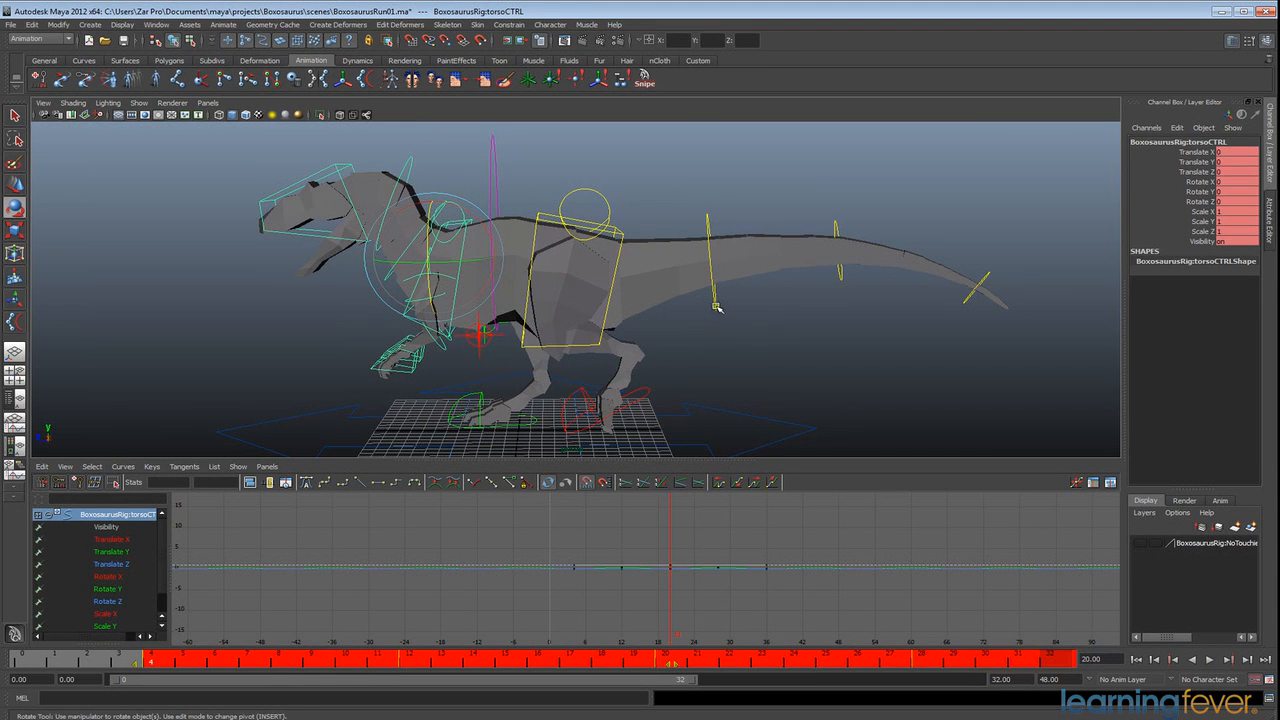
Step: Select the tail control nearest the hips, play back briefly, and shift its keys later in time
{"action": "left_click", "coordinate": [716, 307]}
{"action": "key", "text": "alt+v"}
{"action": "key", "text": "alt+v"}
{"action": "left_click_drag", "start_coordinate": [547, 669], "coordinate": [671, 669]}
Step: Select the middle tail control and shift its frame 0 to 32 keys 6 frames later
{"action": "left_click", "coordinate": [840, 282]}
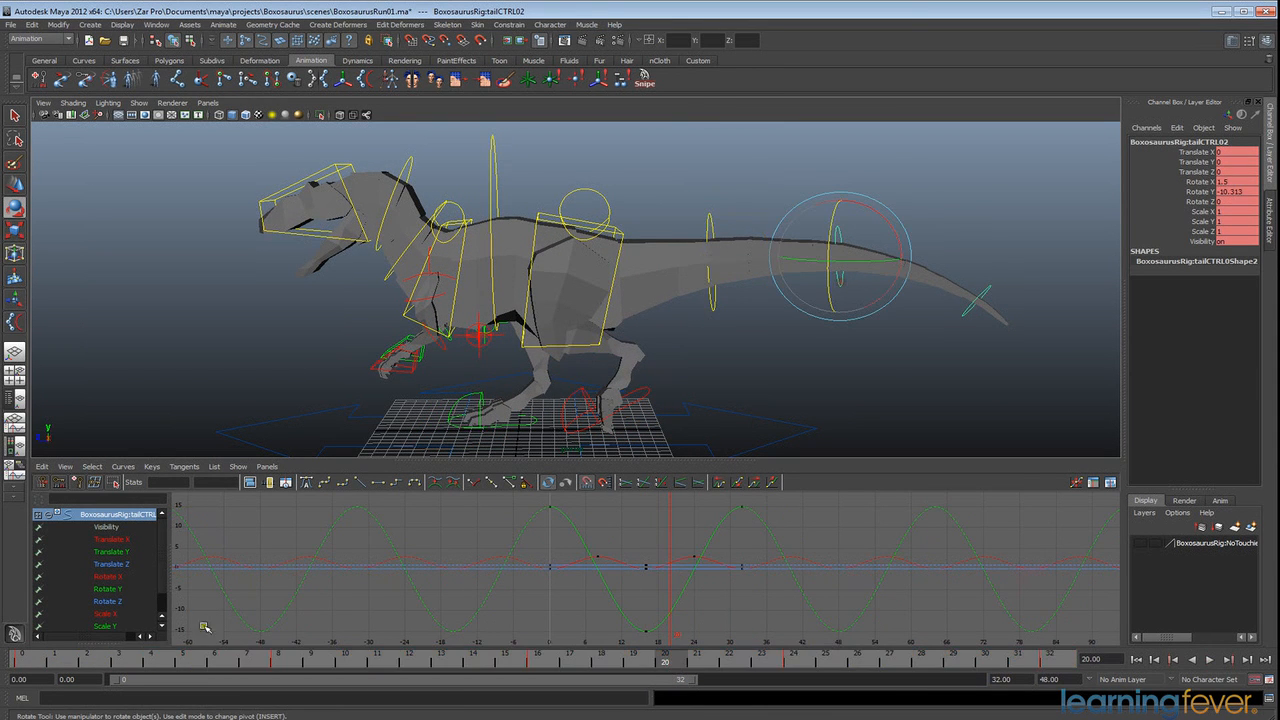
{"action": "left_click_drag", "start_coordinate": [38, 663], "coordinate": [1050, 655], "text": "shift"}
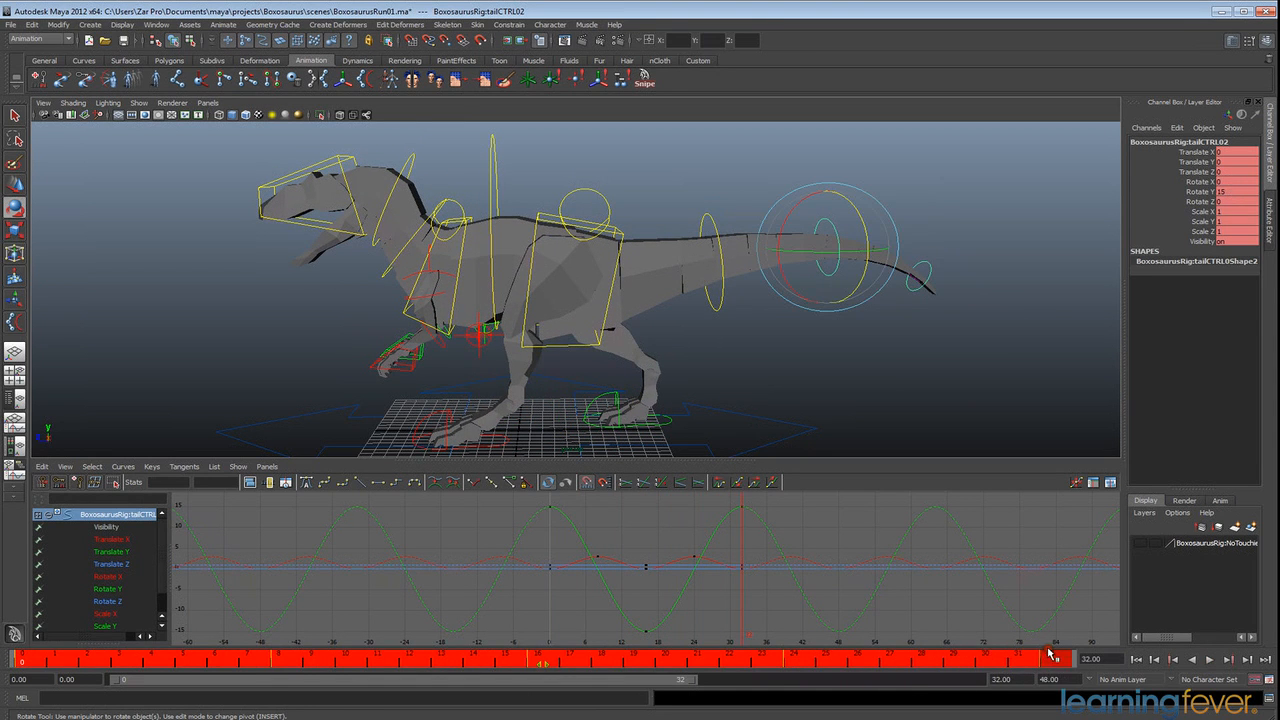
{"action": "left_click_drag", "start_coordinate": [557, 672], "coordinate": [729, 675]}
Step: Select the tail tip control and shift its frame 0 to 32 keys 8 frames later
{"action": "left_click", "coordinate": [955, 318]}
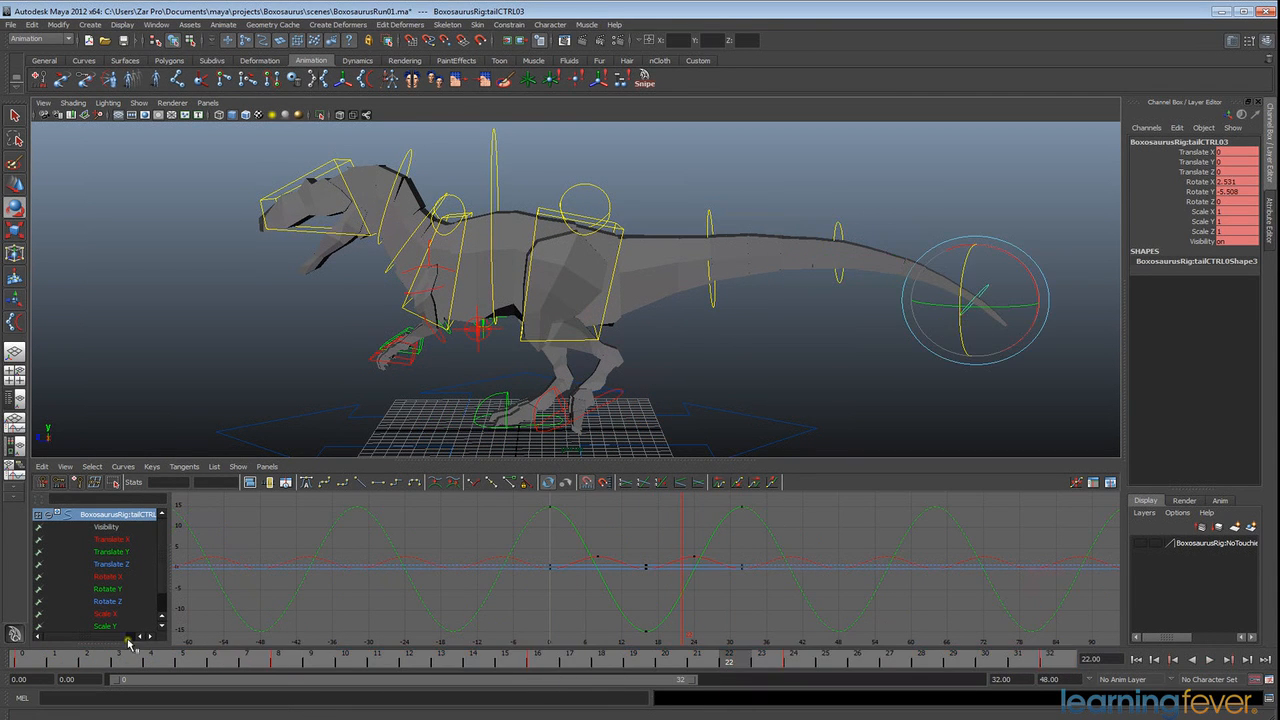
{"action": "left_click_drag", "start_coordinate": [35, 667], "coordinate": [1071, 664], "text": "shift"}
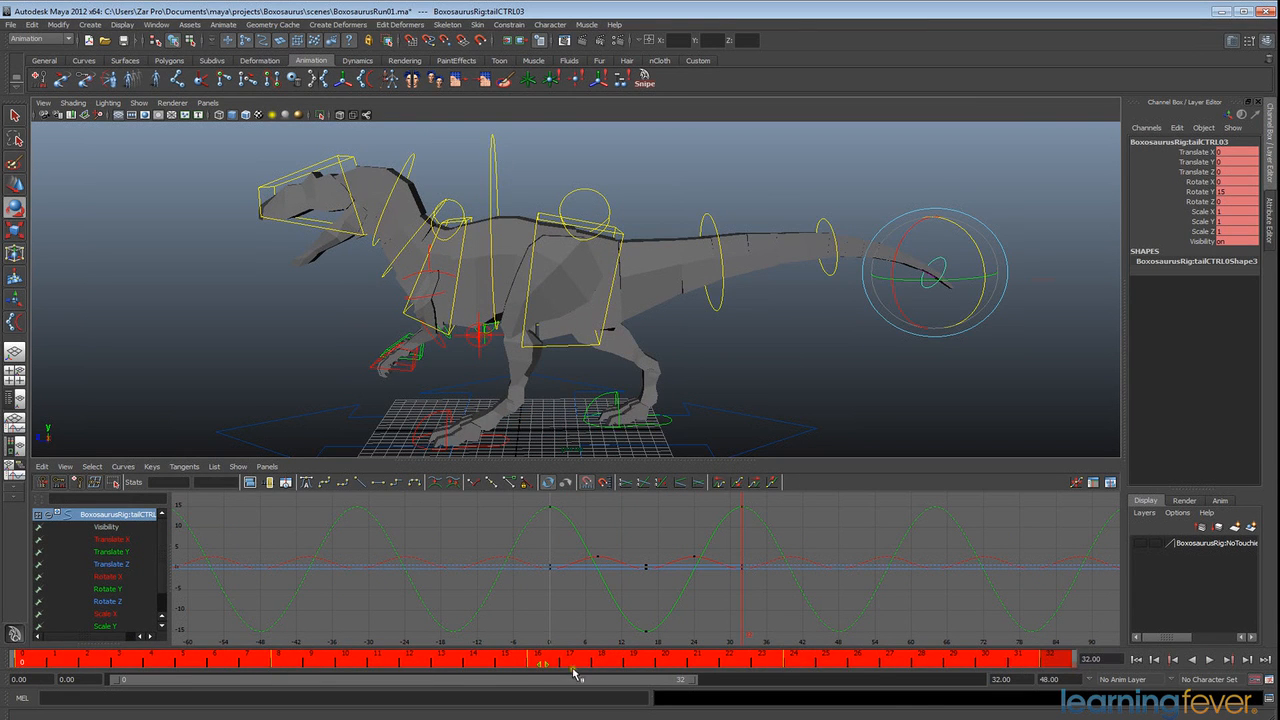
{"action": "left_click_drag", "start_coordinate": [543, 668], "coordinate": [800, 668]}
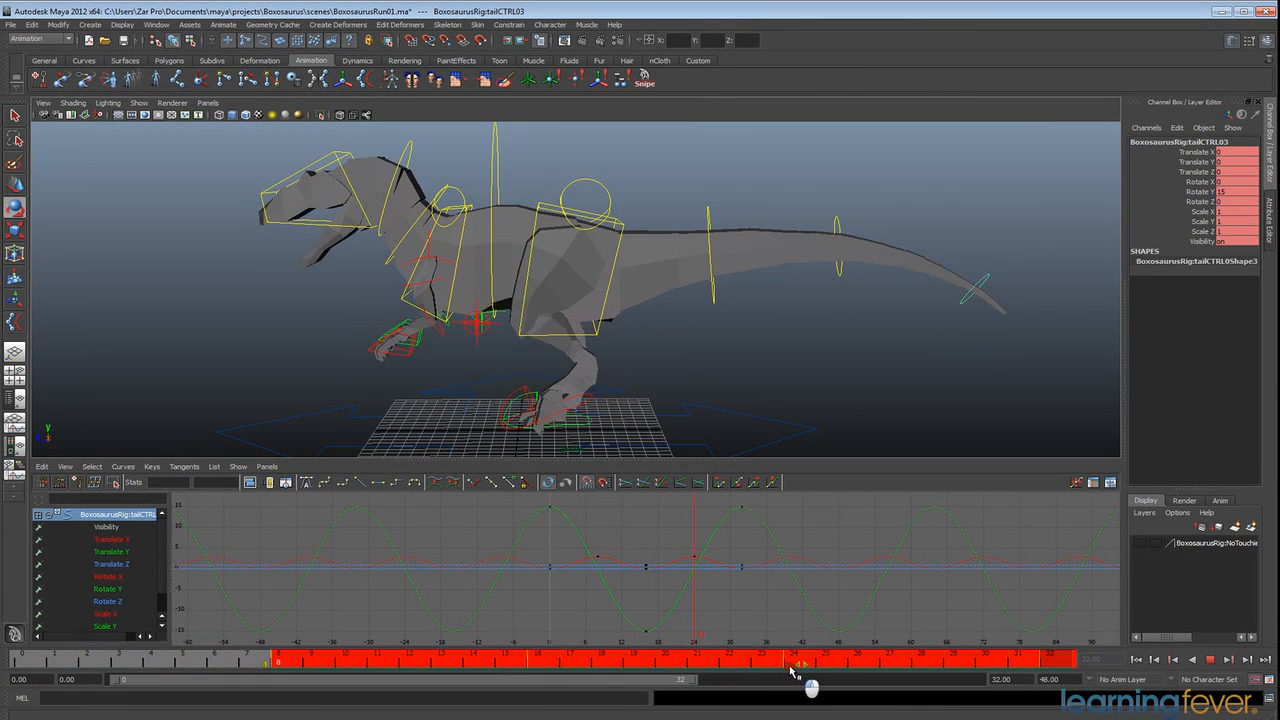
Step: Select the head control and shift its frame 0 to 32 keys 4 frames later
{"action": "left_click", "coordinate": [314, 224]}
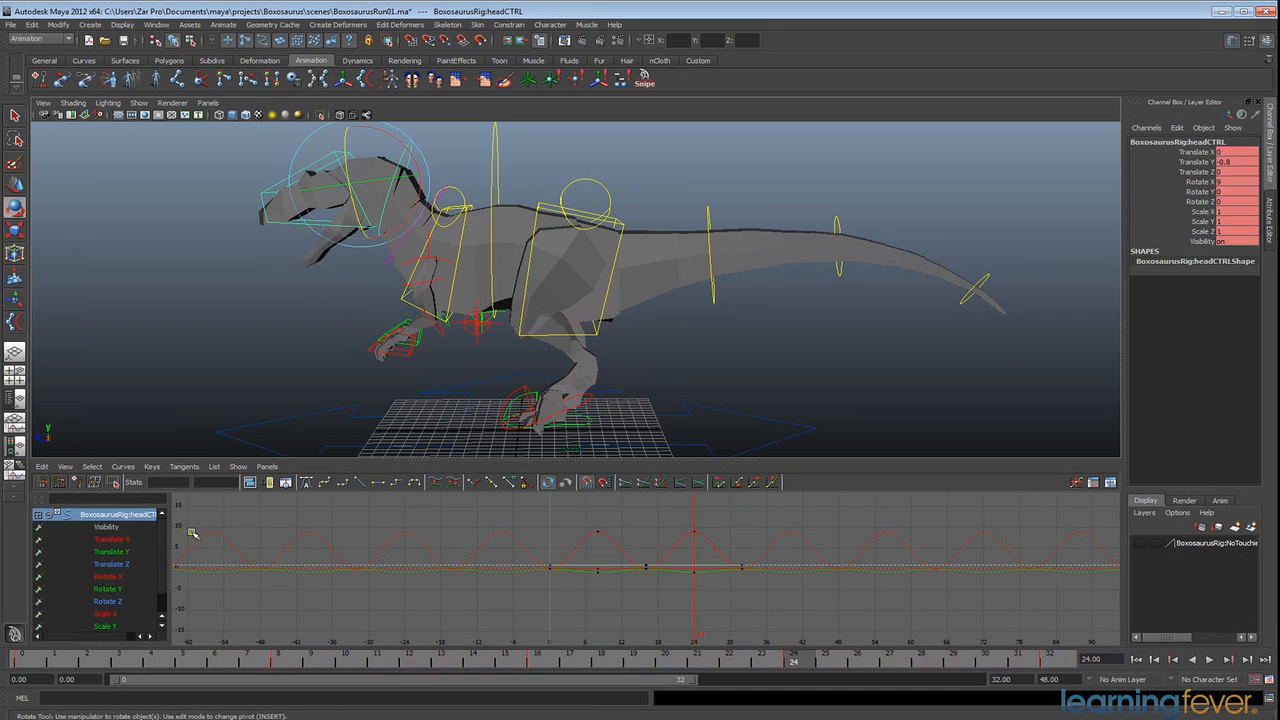
{"action": "left_click_drag", "start_coordinate": [20, 667], "coordinate": [1070, 678], "text": "shift"}
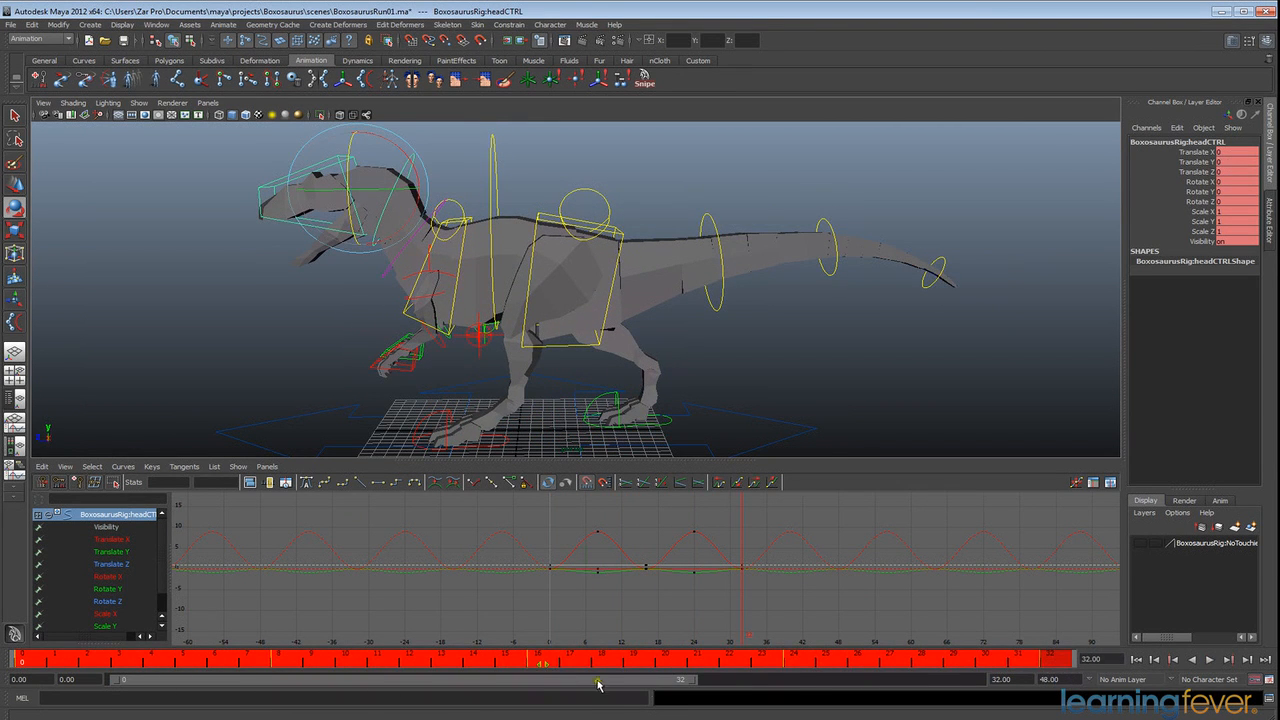
{"action": "left_click_drag", "start_coordinate": [543, 665], "coordinate": [672, 668]}
Step: Deselect everything and play back the run cycle to check the overlapping motion
{"action": "left_click", "coordinate": [775, 342]}
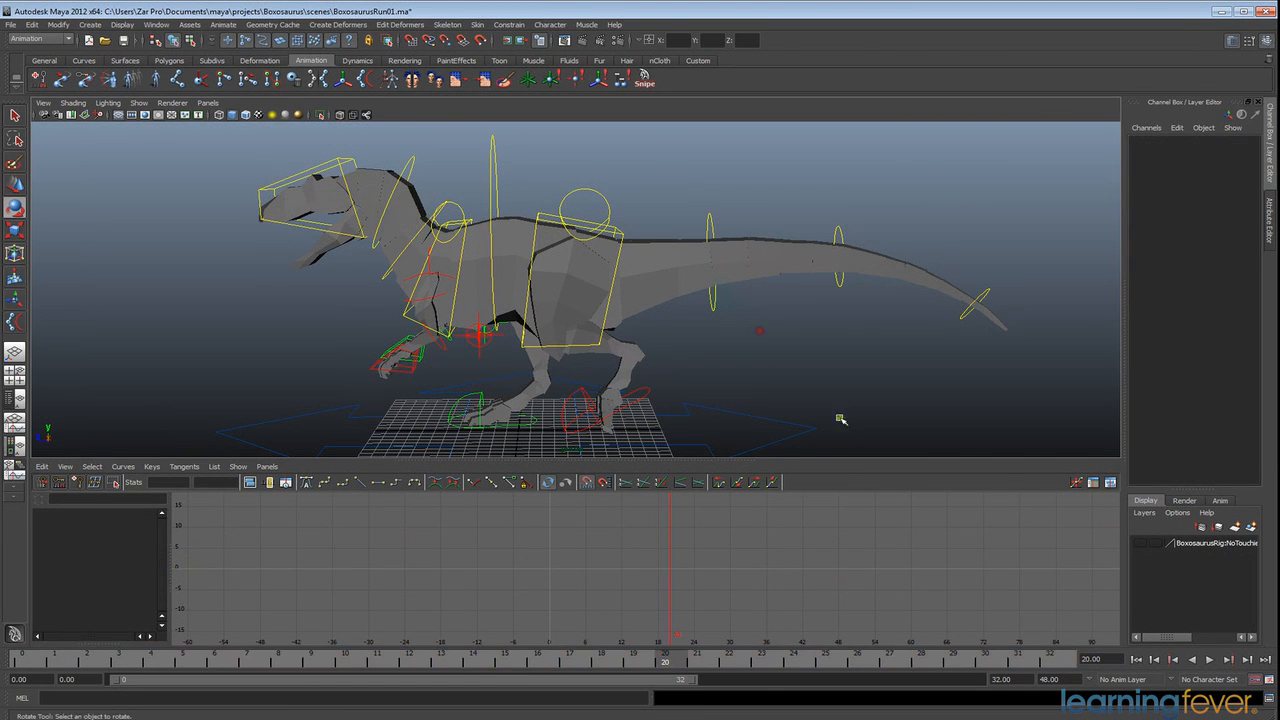
{"action": "left_click", "coordinate": [1210, 660]}
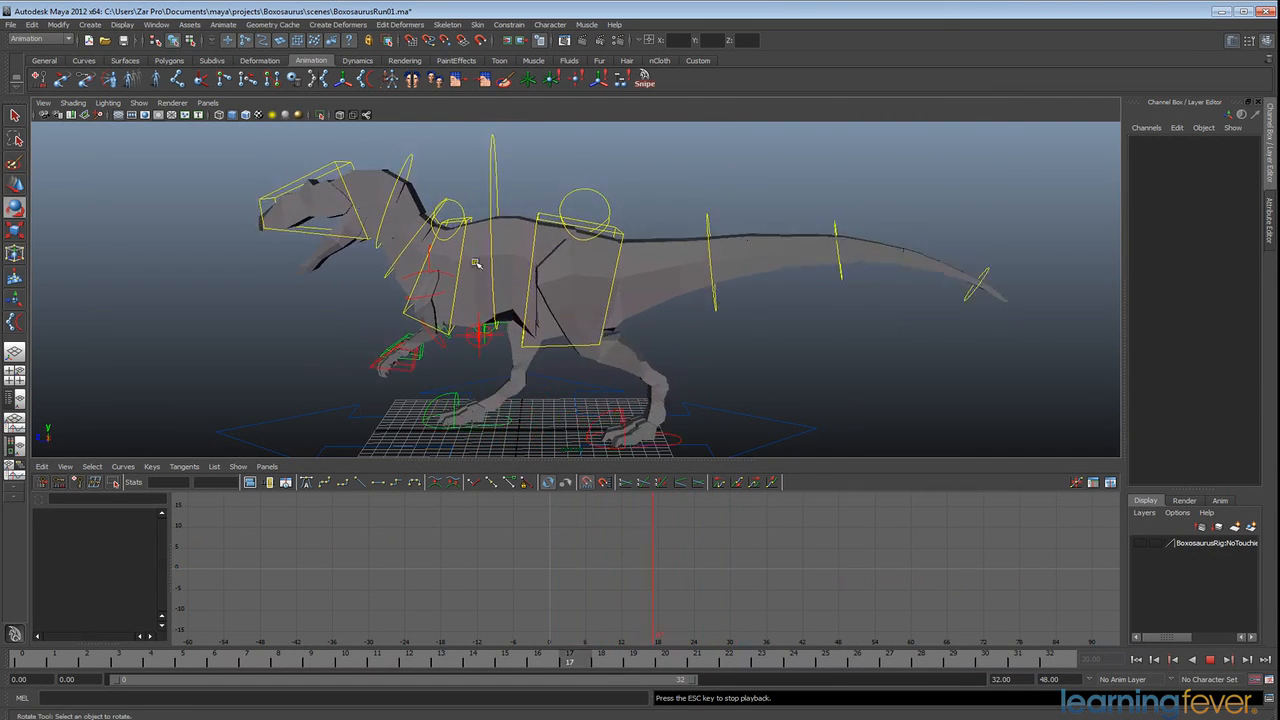
{"action": "mouse_move", "coordinate": [484, 312]}
{"action": "left_mouse_down", "text": "alt"}
{"action": "mouse_move", "coordinate": [562, 318]}
{"action": "mouse_move", "coordinate": [492, 309]}
{"action": "mouse_move", "coordinate": [484, 328]}
{"action": "left_mouse_up", "text": "alt"}
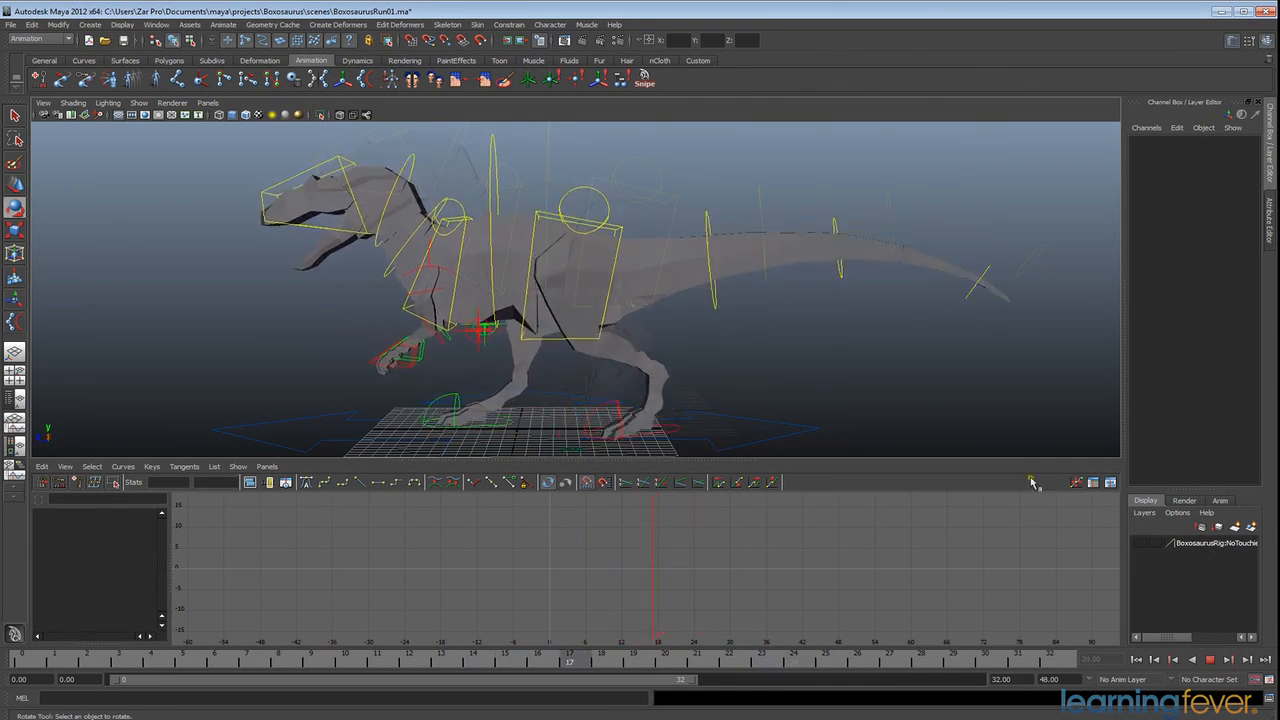
Step: Select the hip control and compare the poses at frames 2, 10 and 32
{"action": "left_click", "coordinate": [645, 308]}
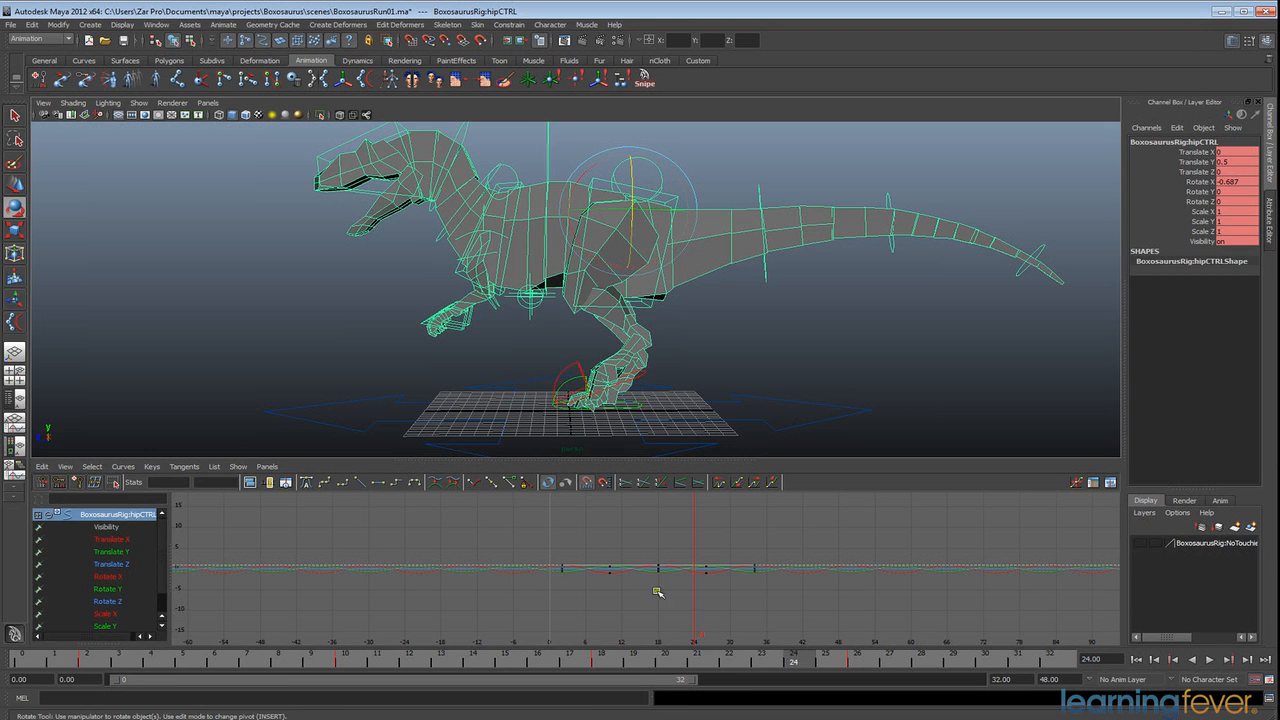
{"action": "left_click", "coordinate": [101, 667]}
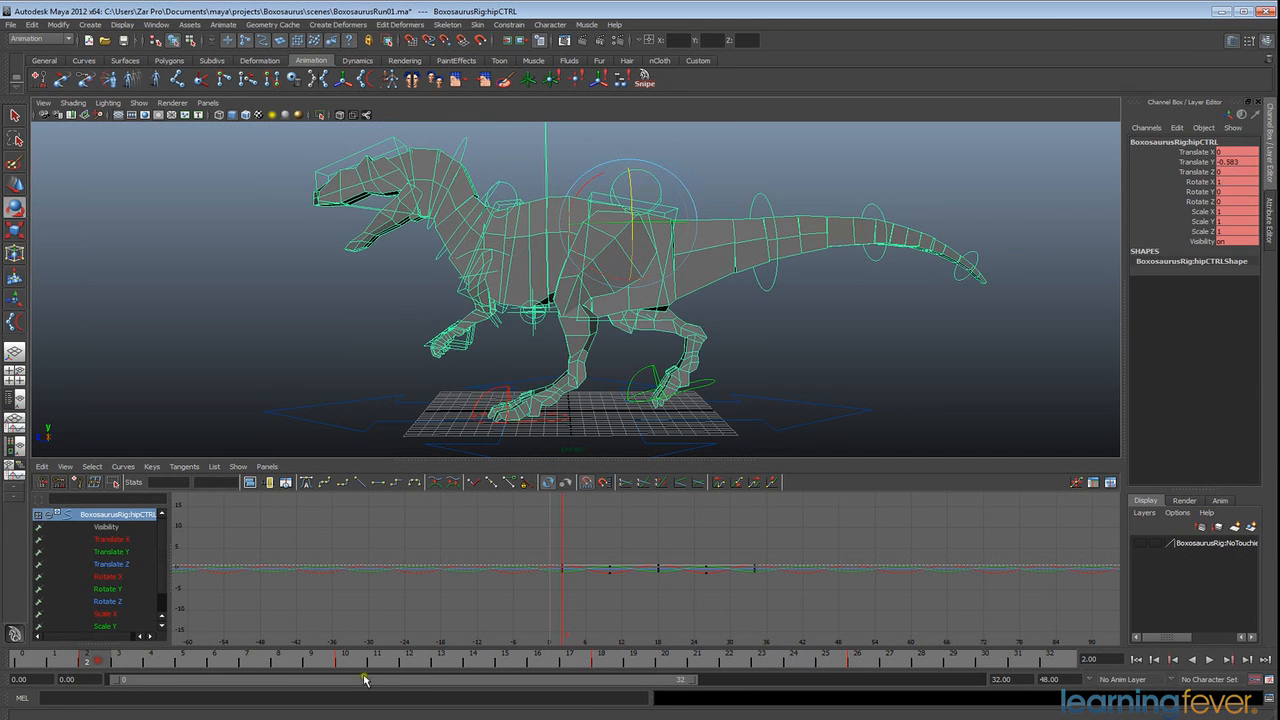
{"action": "left_click", "coordinate": [336, 666]}
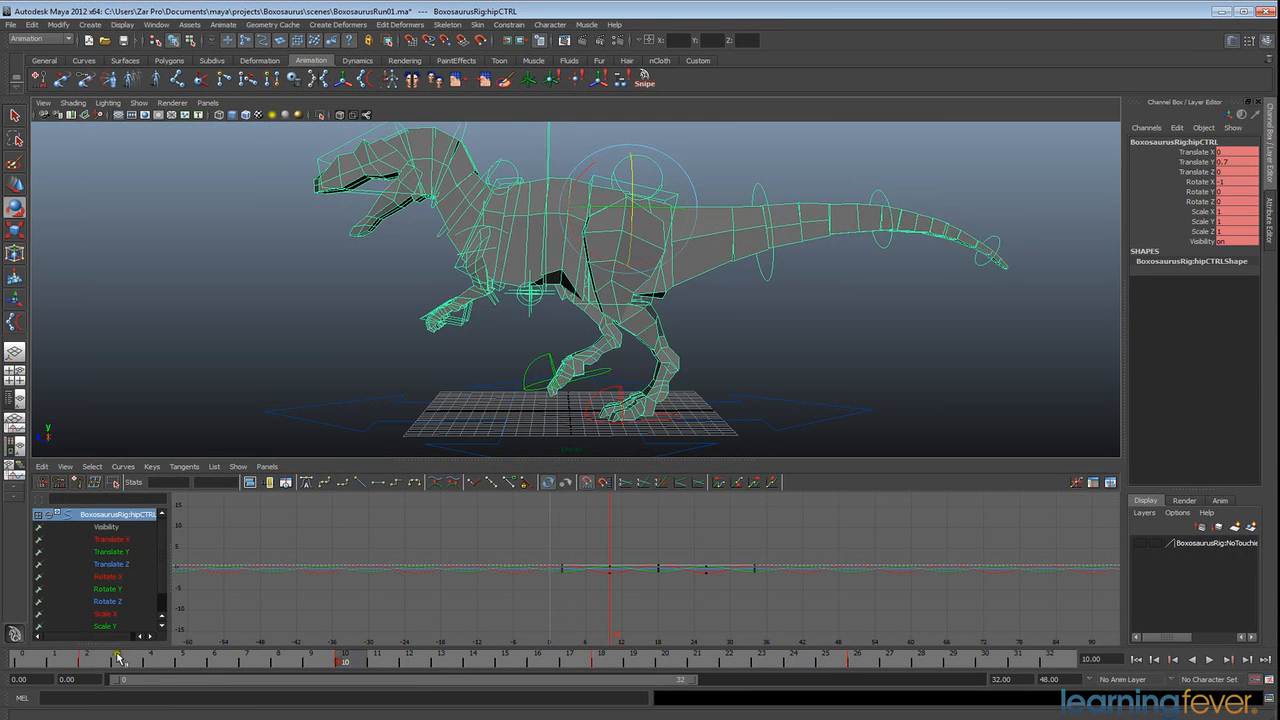
{"action": "left_click", "coordinate": [87, 661]}
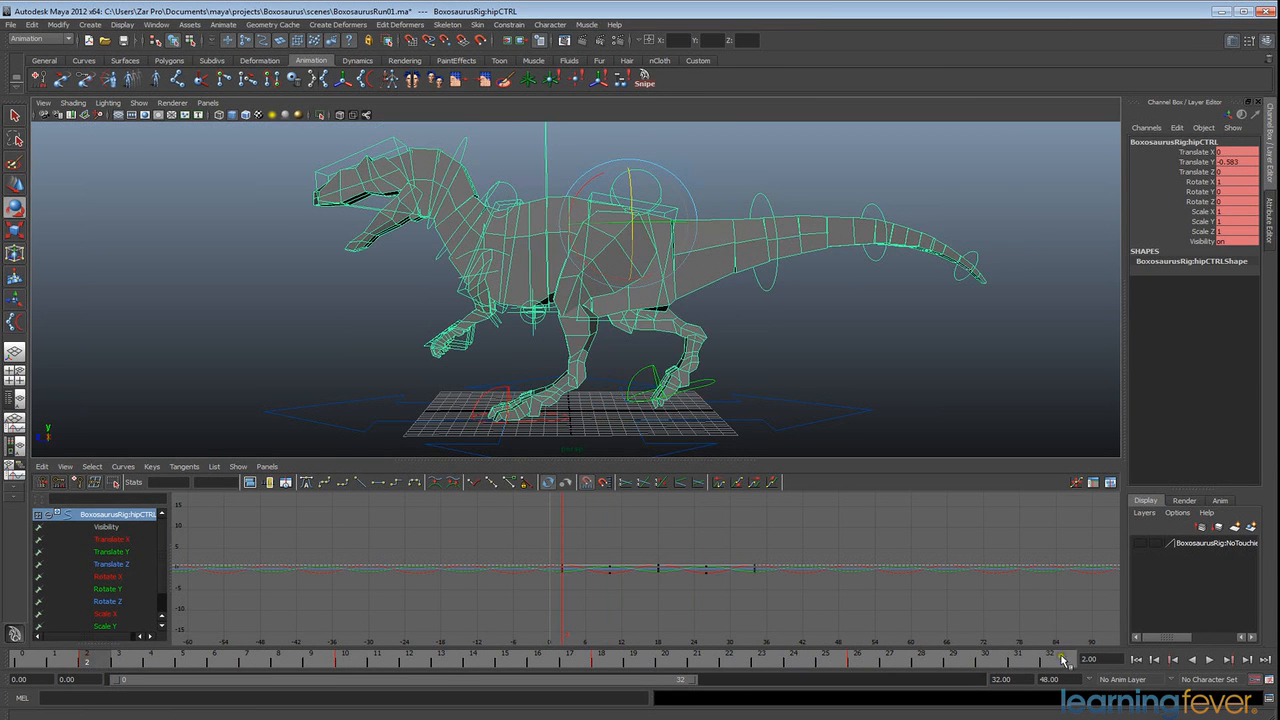
{"action": "left_click", "coordinate": [1063, 660]}
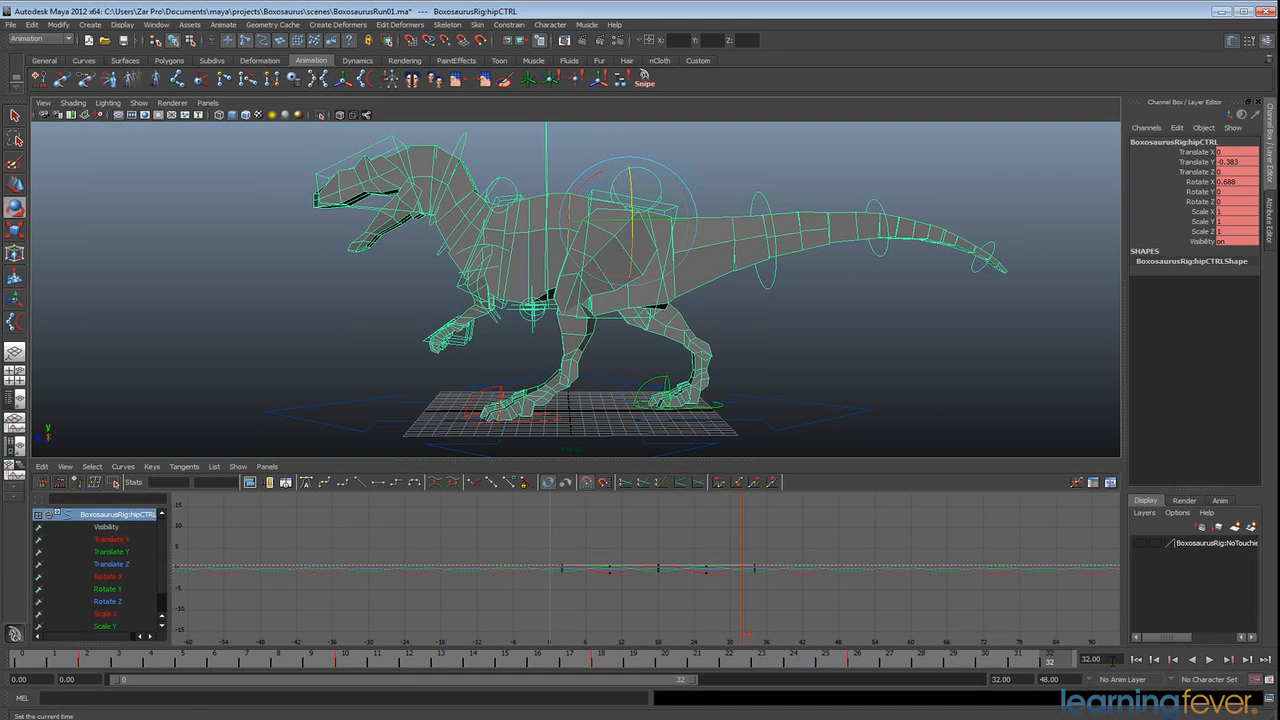
Step: Set the playback range end to frame 63, scrub through it and play the animation from frame 0
{"action": "double_click", "coordinate": [1000, 679]}
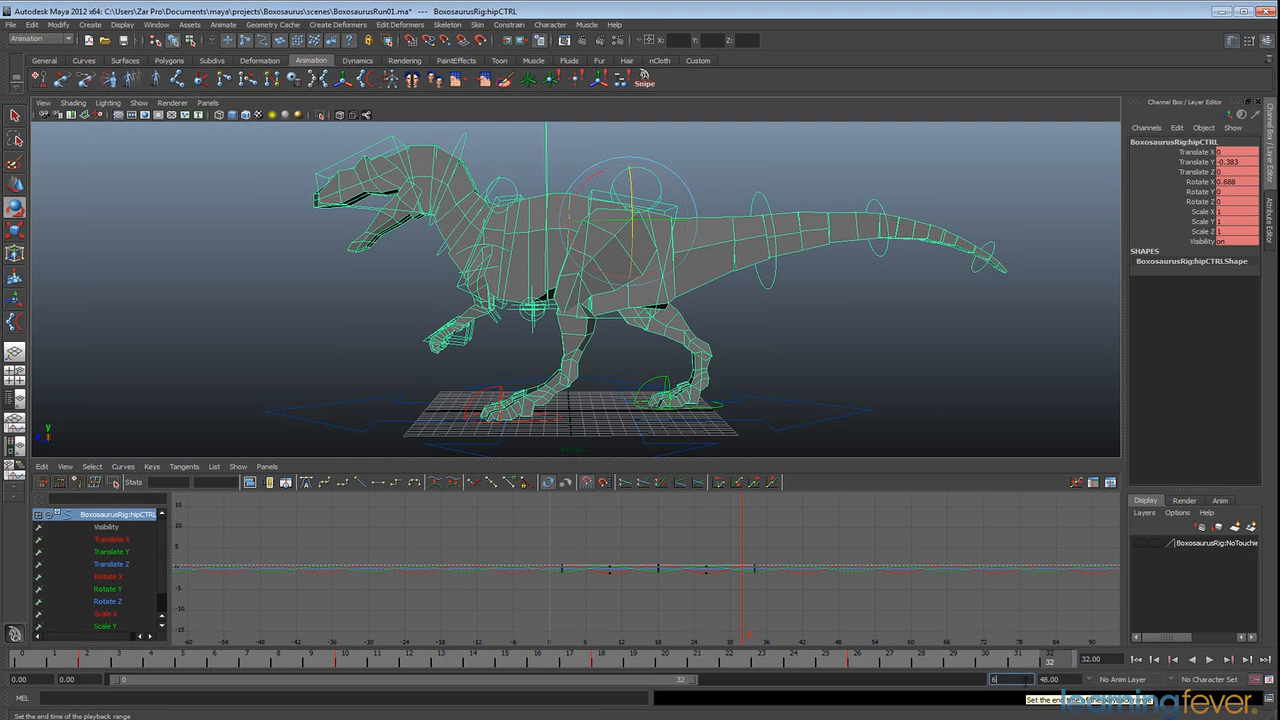
{"action": "type", "text": "63"}
{"action": "key", "text": "Return"}
{"action": "left_click_drag", "start_coordinate": [550, 663], "coordinate": [1062, 662]}
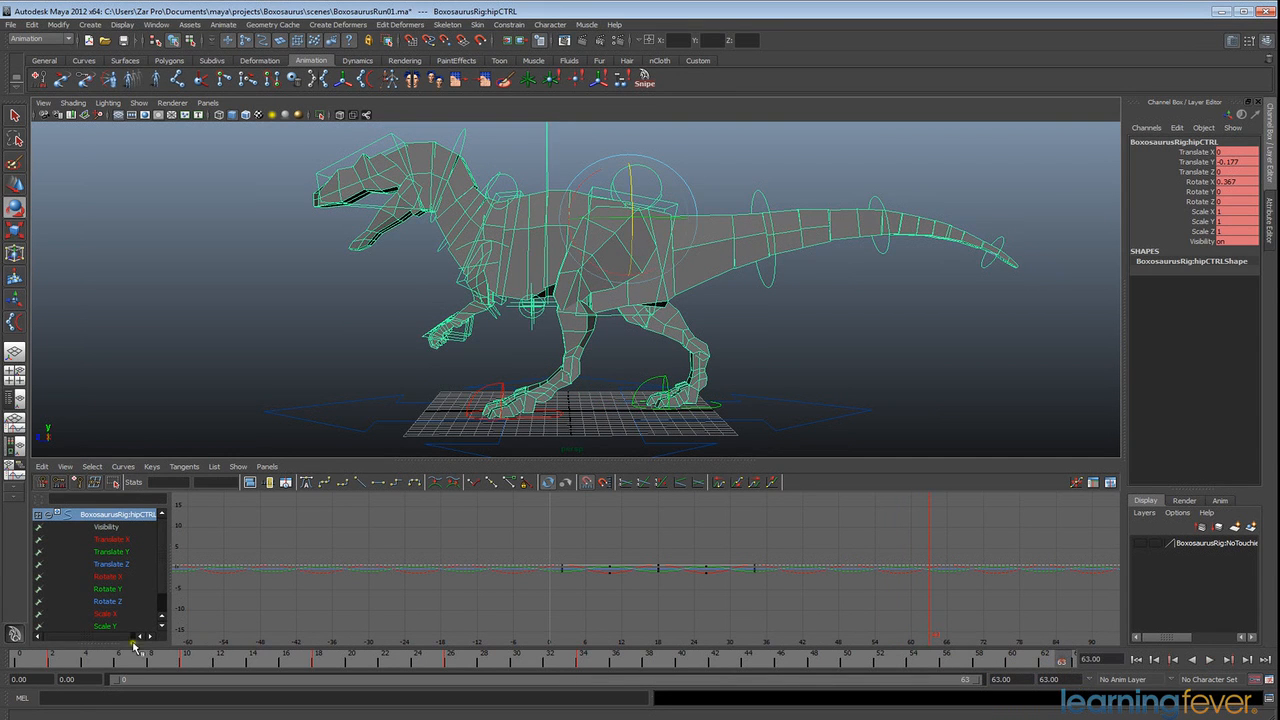
{"action": "left_click", "coordinate": [20, 660]}
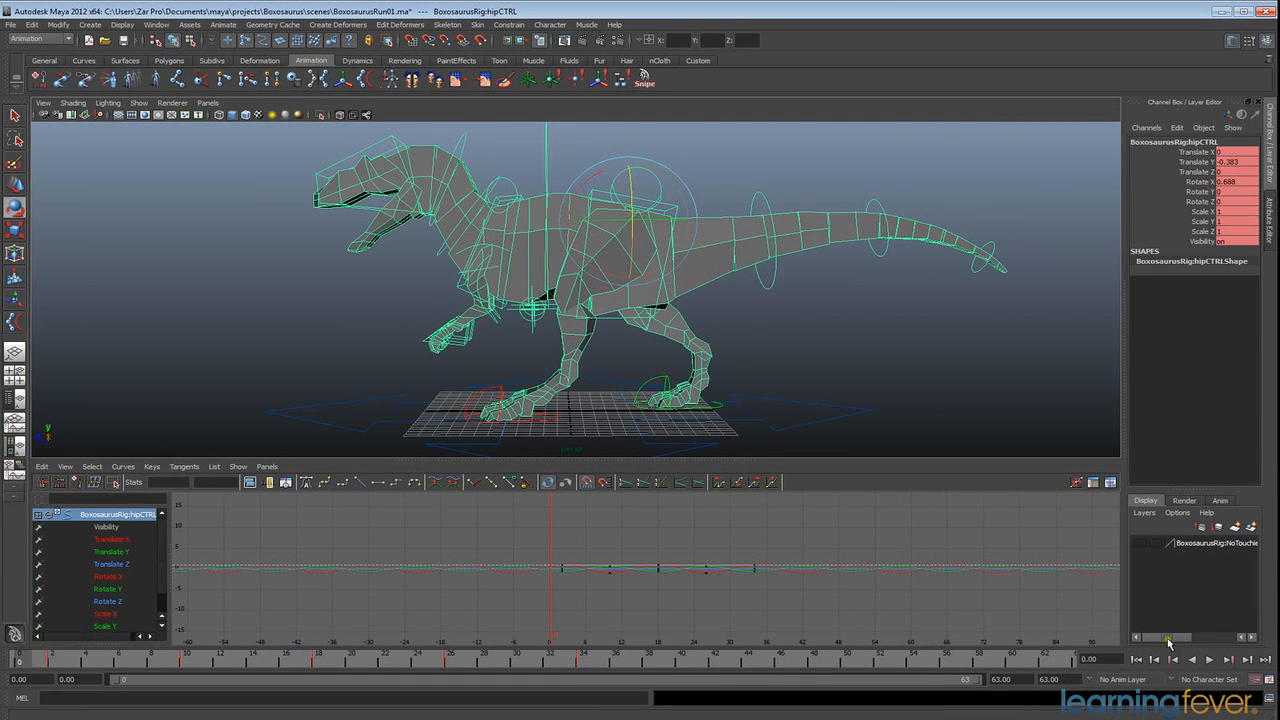
{"action": "left_click", "coordinate": [1209, 659]}
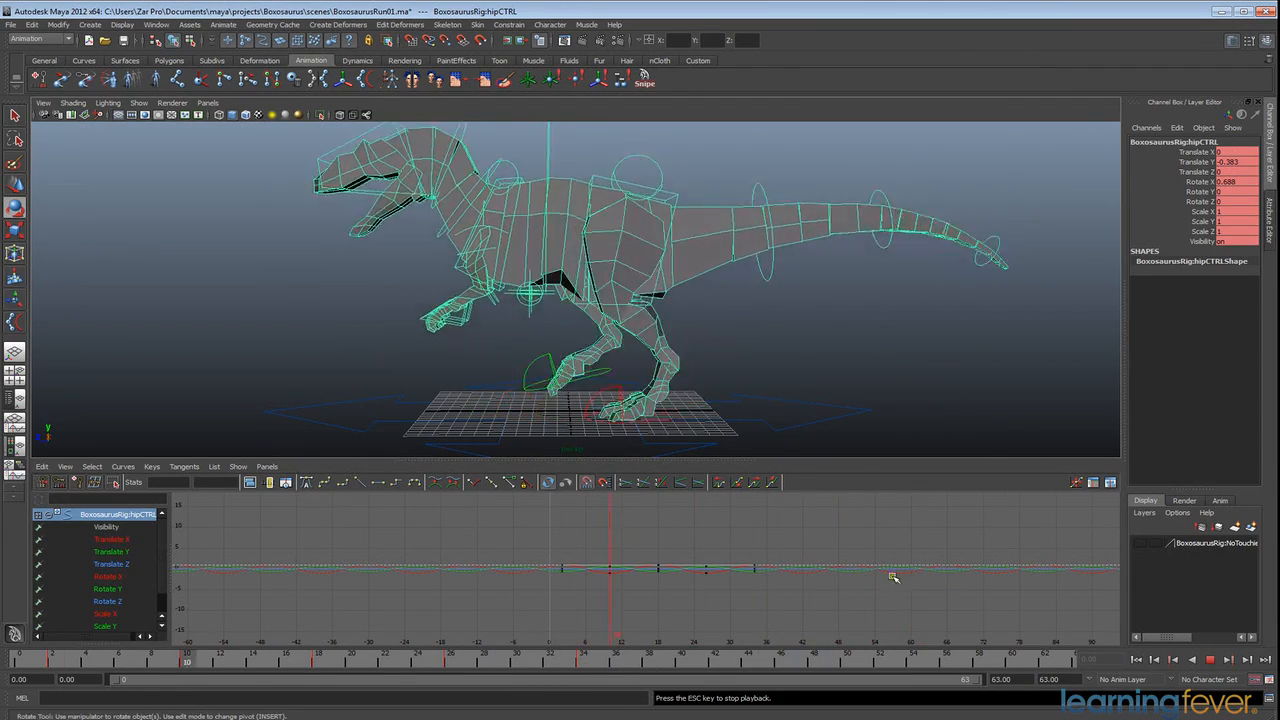
Step: Test the looping animation with the playback range extended to frame 200, and set the range end back to 63
{"action": "left_click", "coordinate": [1192, 664]}
{"action": "left_click", "coordinate": [1000, 679]}
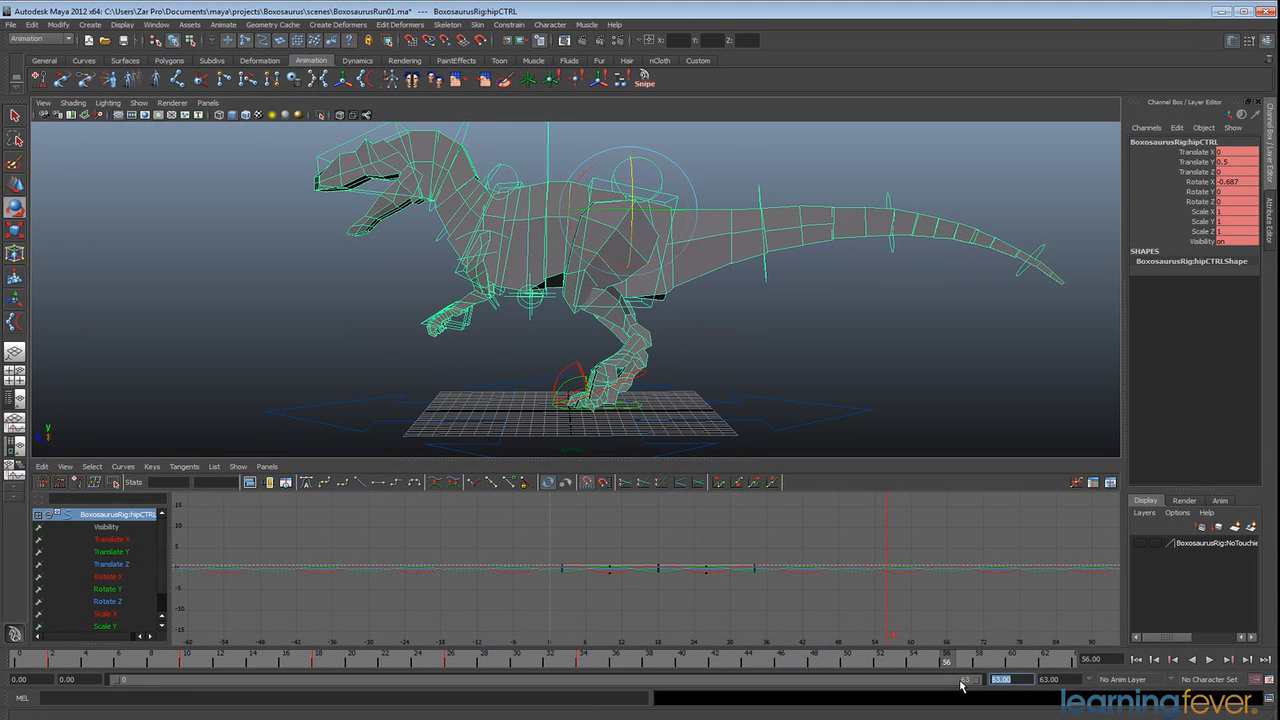
{"action": "type", "text": "200"}
{"action": "key", "text": "Return"}
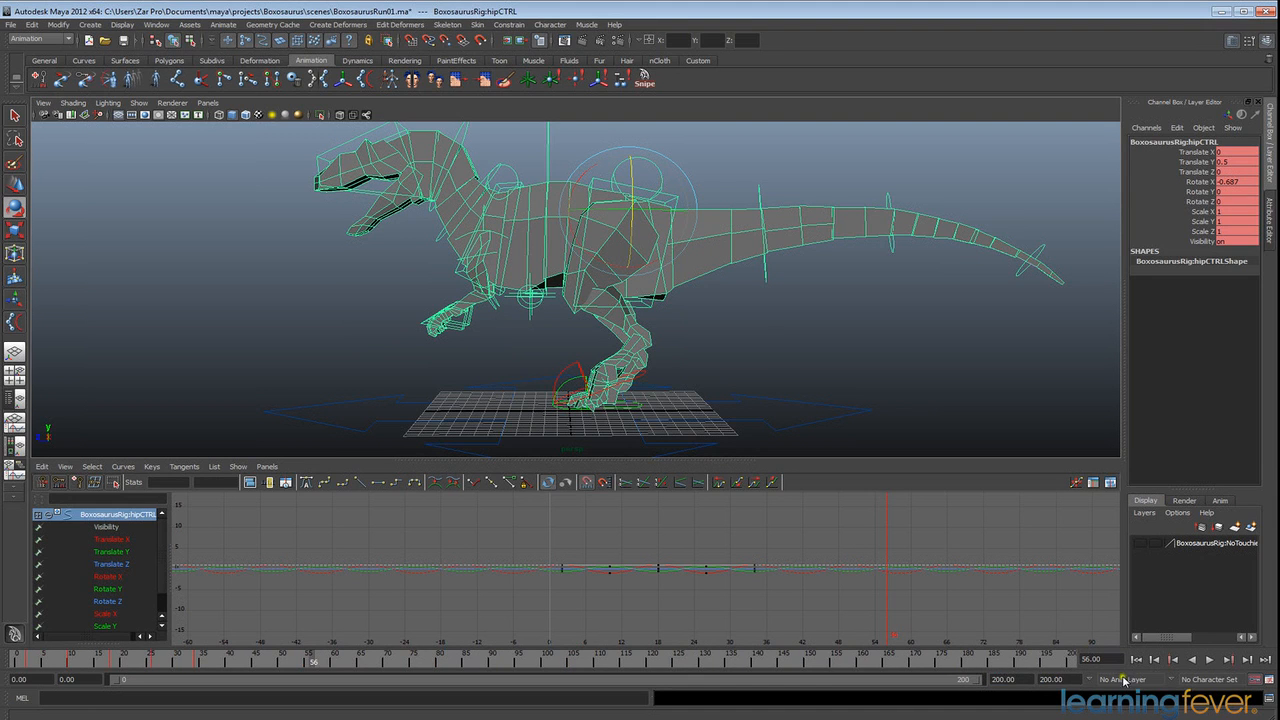
{"action": "left_click", "coordinate": [1209, 661]}
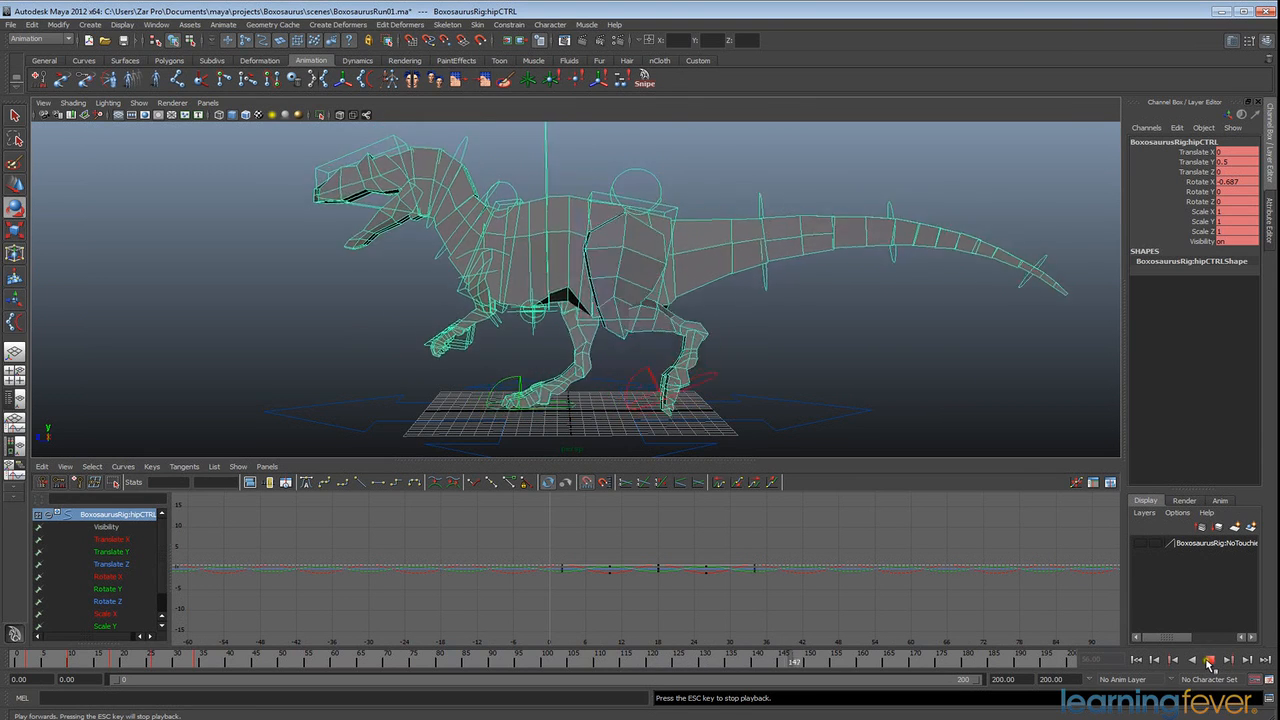
{"action": "left_click", "coordinate": [1210, 661]}
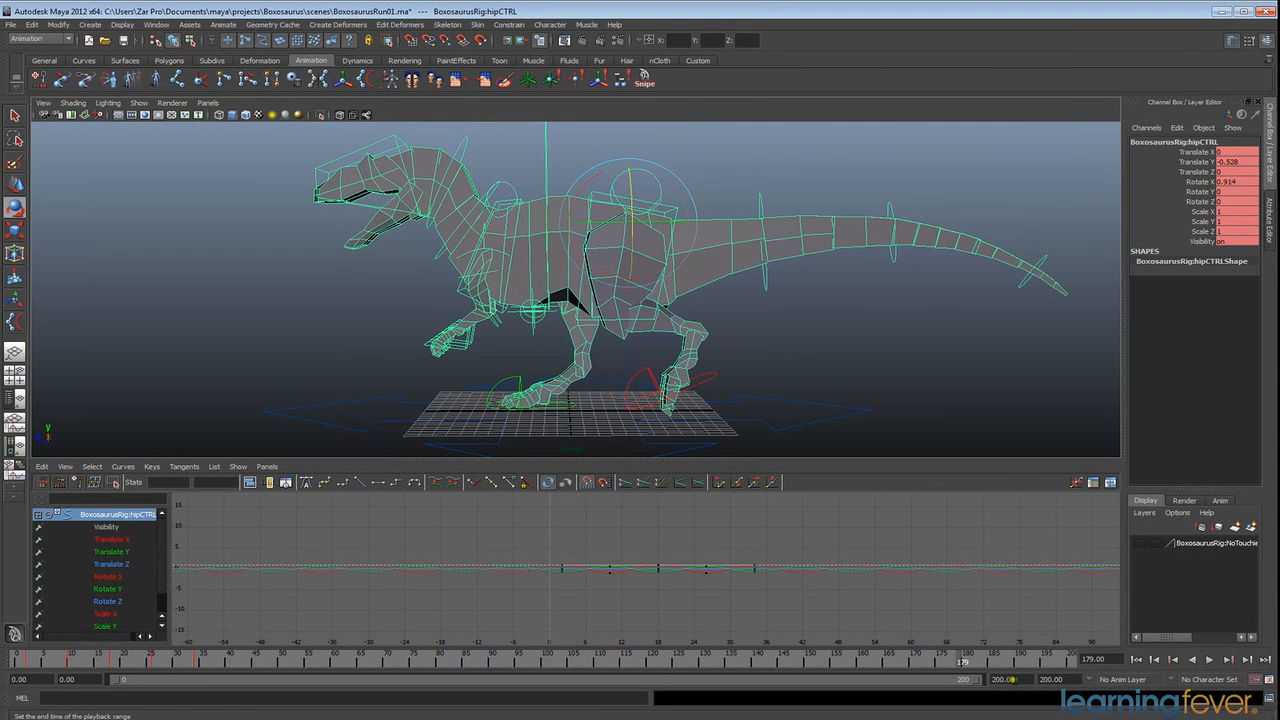
{"action": "key", "text": "Return"}
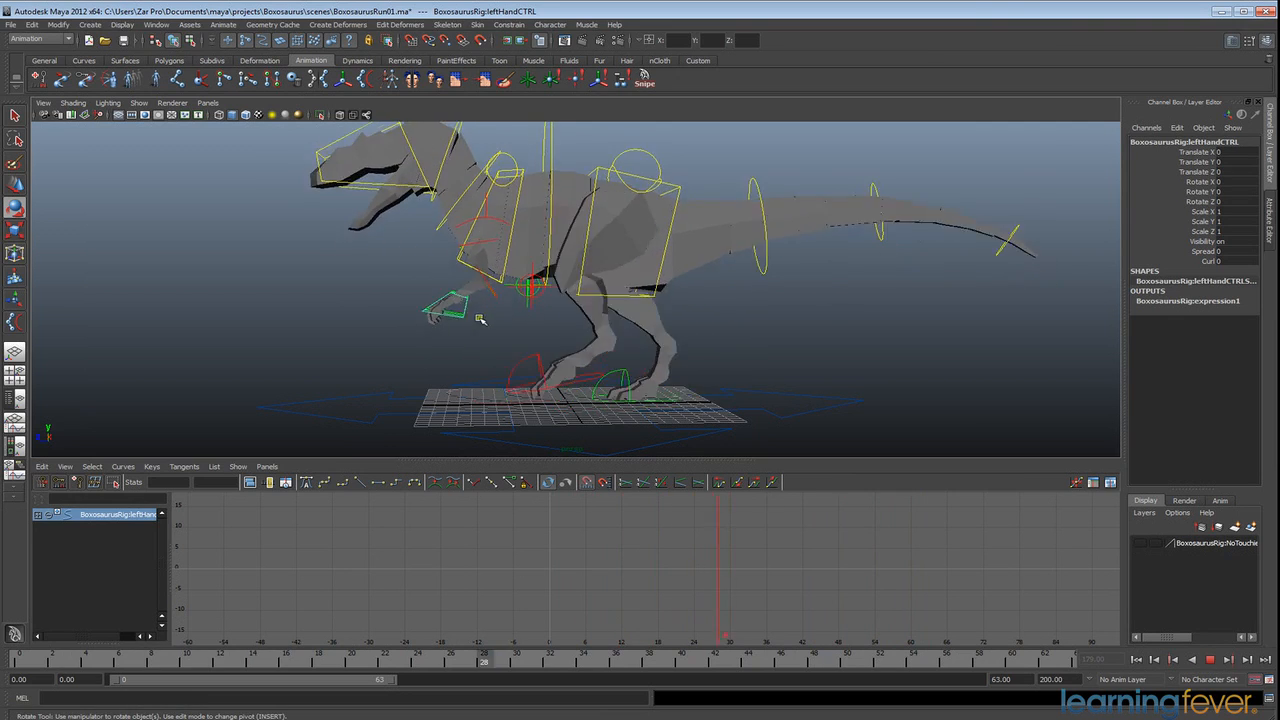
Step: Stop playback, select both elbow controls and shift their frame 0 to 32 keys 4 frames later
{"action": "left_click", "coordinate": [1209, 659]}
{"action": "scroll", "coordinate": [511, 371], "scroll_direction": "up", "scroll_amount": 3}
{"action": "middle_click_drag", "start_coordinate": [511, 371], "coordinate": [630, 364], "text": "alt"}
{"action": "left_click_drag", "start_coordinate": [630, 364], "coordinate": [711, 260], "text": "alt"}
{"action": "right_click_drag", "start_coordinate": [590, 405], "coordinate": [637, 409], "text": "alt"}
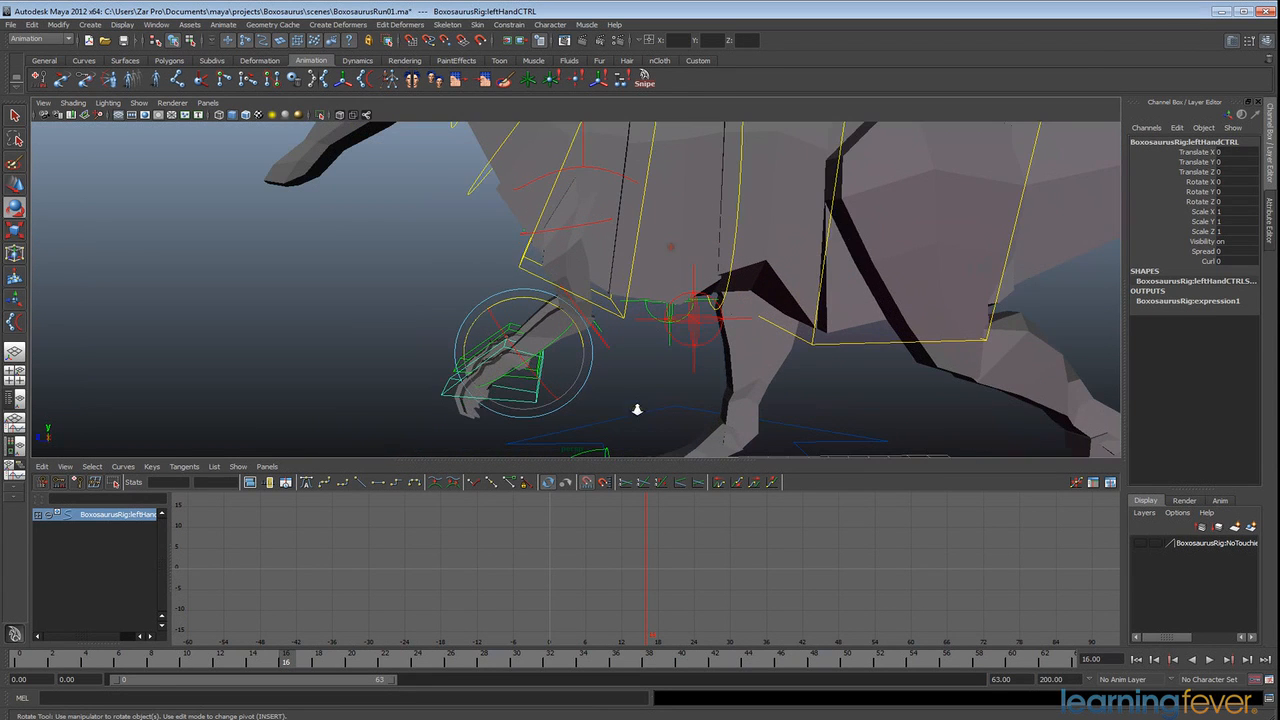
{"action": "key", "text": "z"}
{"action": "left_click", "coordinate": [20, 664]}
{"action": "left_click_drag", "start_coordinate": [20, 664], "coordinate": [558, 668], "text": "shift"}
{"action": "left_click_drag", "start_coordinate": [286, 668], "coordinate": [360, 668]}
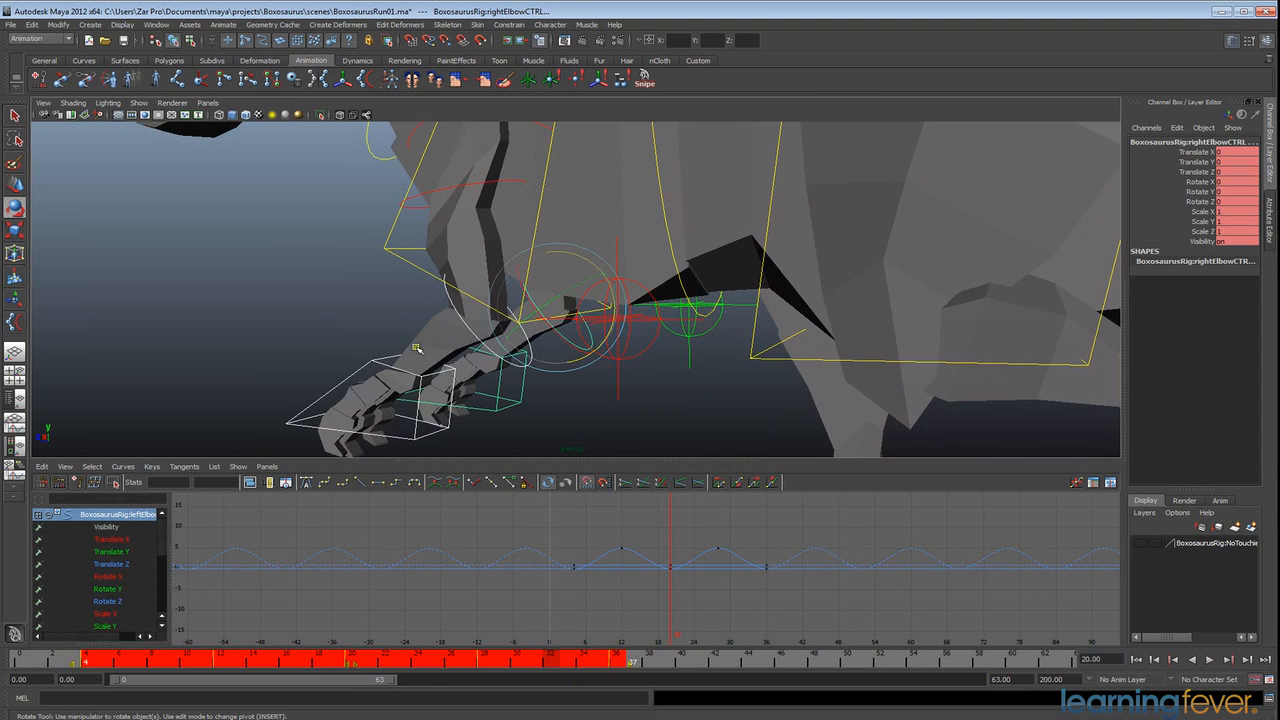
Step: Select the upper arm controls, shift their frame 0 to 32 keys 2 frames later and clear the selection
{"action": "left_click_drag", "start_coordinate": [416, 348], "coordinate": [474, 324], "text": "alt"}
{"action": "left_click", "coordinate": [494, 222]}
{"action": "left_click_drag", "start_coordinate": [430, 250], "coordinate": [546, 247], "text": "alt"}
{"action": "left_click", "coordinate": [563, 220]}
{"action": "left_click_drag", "start_coordinate": [17, 665], "coordinate": [548, 663], "text": "shift"}
{"action": "left_click_drag", "start_coordinate": [286, 666], "coordinate": [322, 667]}
{"action": "left_click", "coordinate": [360, 273]}
Step: Play back the run cycle and examine the whole body's motion from the side, front and three-quarter views
{"action": "scroll", "coordinate": [586, 328], "scroll_direction": "down", "scroll_amount": 4}
{"action": "scroll", "coordinate": [586, 328], "scroll_direction": "down", "scroll_amount": 3}
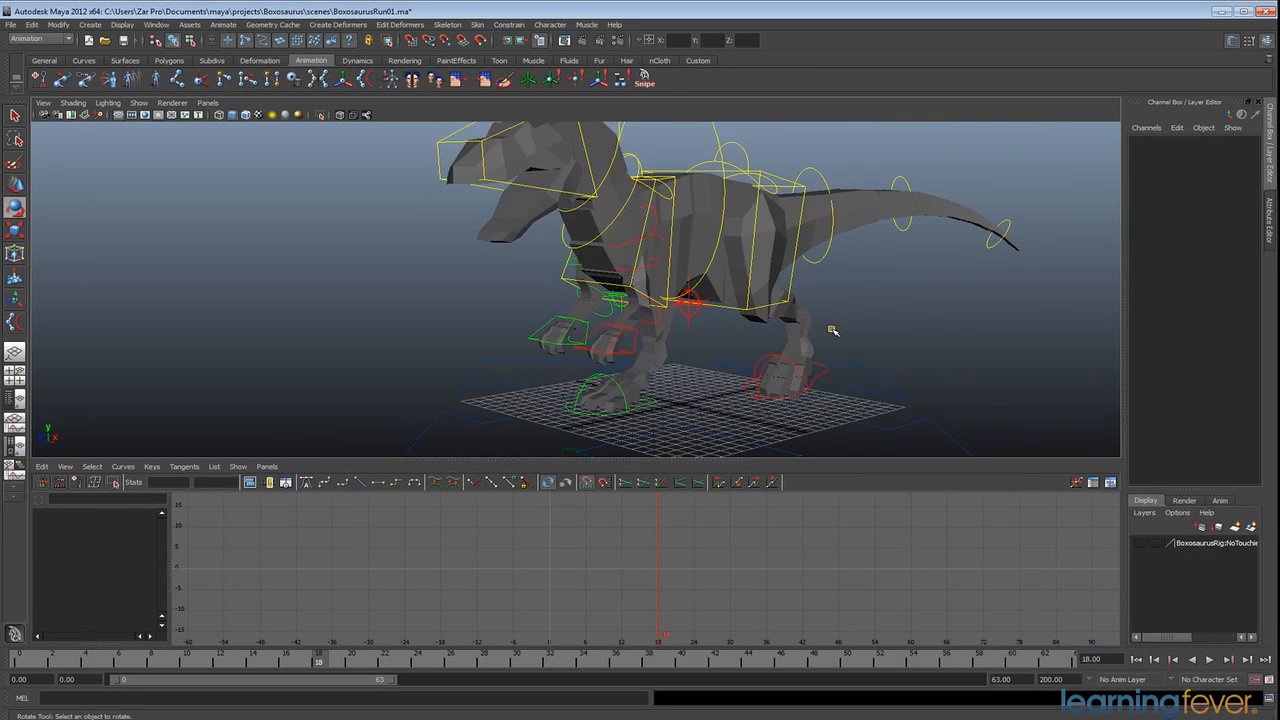
{"action": "left_click_drag", "start_coordinate": [980, 325], "coordinate": [883, 317], "text": "alt"}
{"action": "scroll", "coordinate": [900, 319], "scroll_direction": "down", "scroll_amount": 1}
{"action": "middle_click_drag", "start_coordinate": [923, 314], "coordinate": [877, 329], "text": "alt"}
{"action": "left_click_drag", "start_coordinate": [877, 329], "coordinate": [879, 335], "text": "alt"}
{"action": "left_click", "coordinate": [1209, 659]}
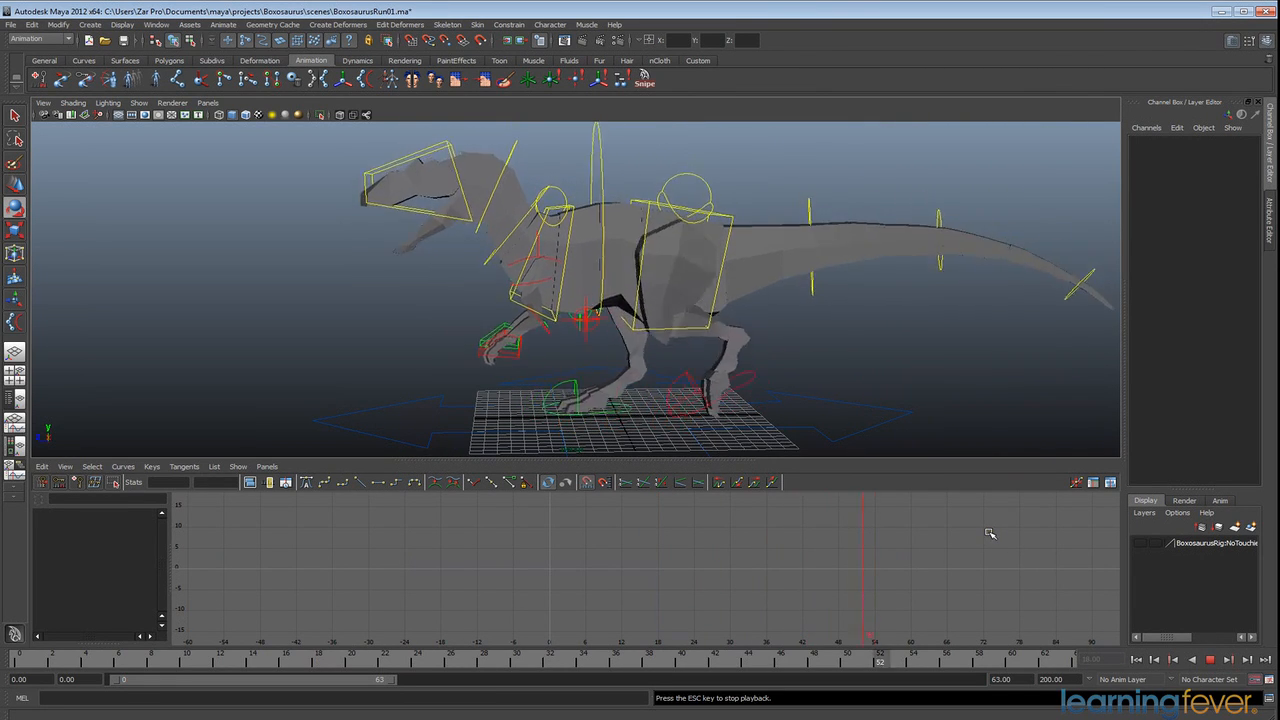
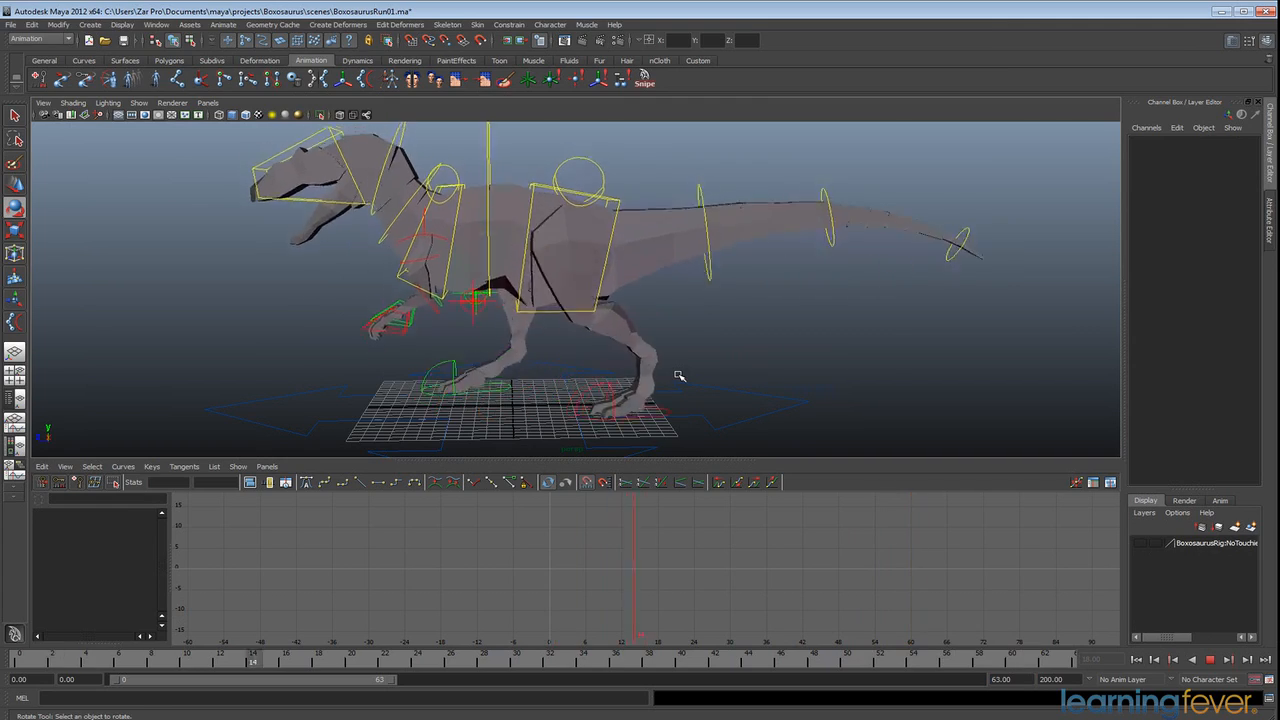
{"action": "mouse_move", "coordinate": [677, 374]}
{"action": "left_mouse_down", "text": "alt"}
{"action": "mouse_move", "coordinate": [529, 380]}
{"action": "mouse_move", "coordinate": [603, 371]}
{"action": "left_mouse_up", "text": "alt"}
{"action": "left_click_drag", "start_coordinate": [848, 414], "coordinate": [806, 383], "text": "alt"}
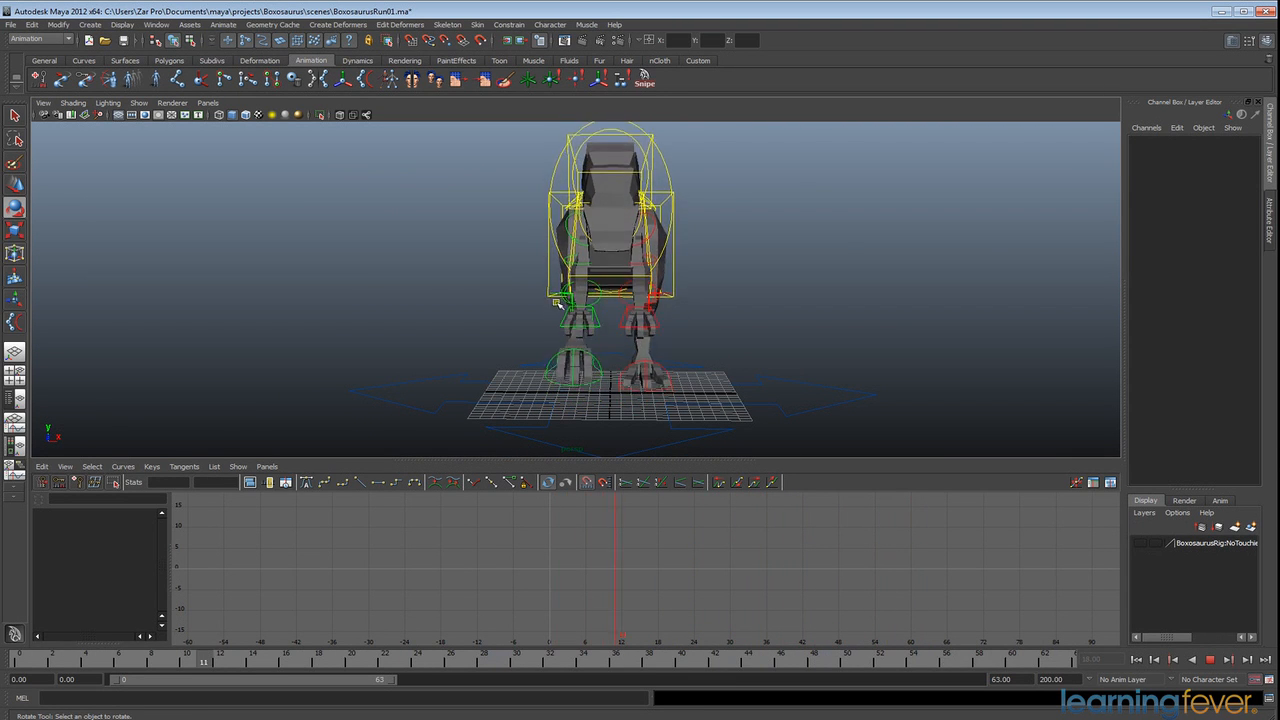
{"action": "left_click_drag", "start_coordinate": [777, 354], "coordinate": [889, 434], "text": "alt"}
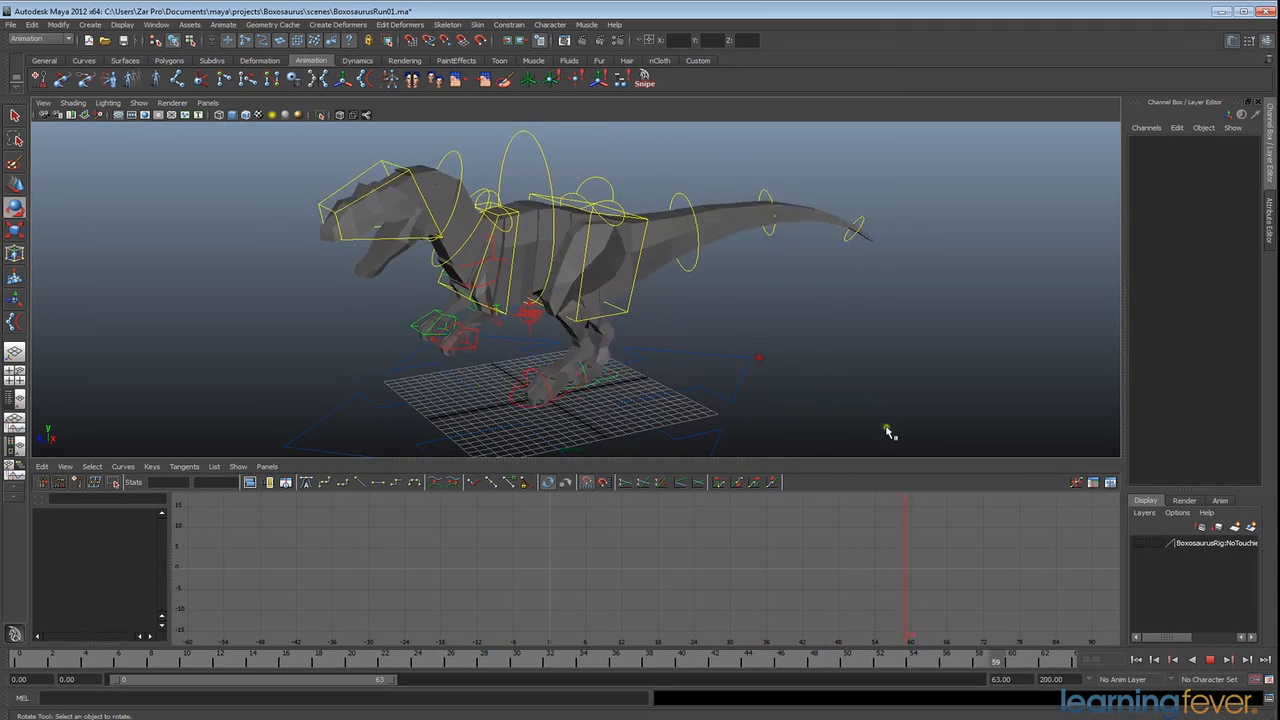
{"action": "key", "text": "Escape"}
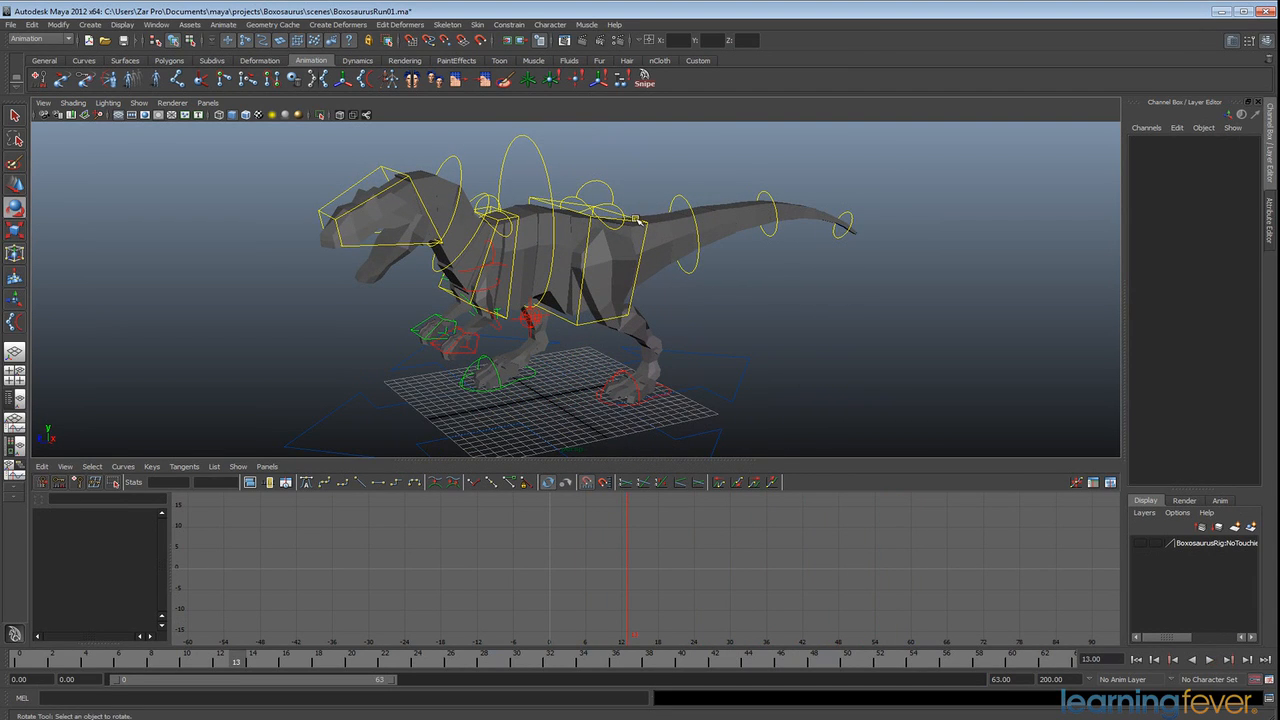
Step: Select the hip sway control above the hips and set a key on it at frame 0
{"action": "left_click", "coordinate": [611, 190]}
{"action": "left_click_drag", "start_coordinate": [611, 195], "coordinate": [557, 289], "text": "alt"}
{"action": "key", "text": "w"}
{"action": "key", "text": "ctrl+z"}
{"action": "left_click_drag", "start_coordinate": [571, 337], "coordinate": [489, 397], "text": "alt"}
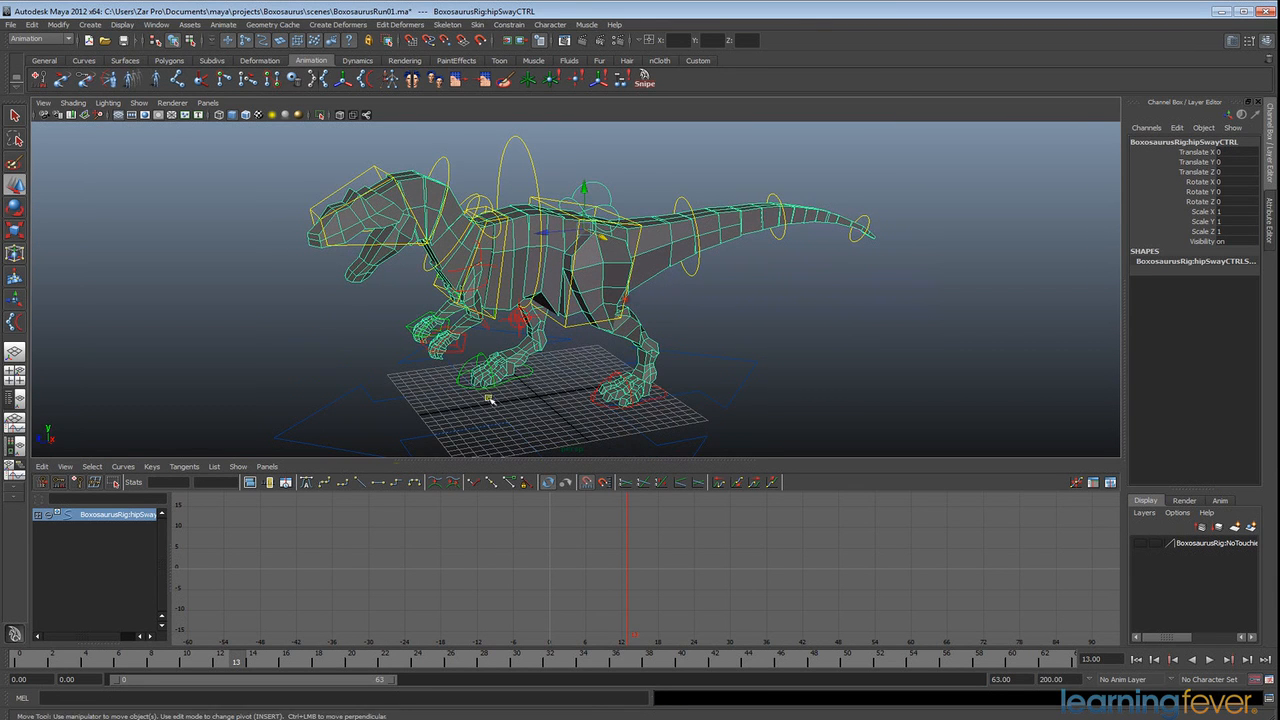
{"action": "left_click", "coordinate": [20, 662]}
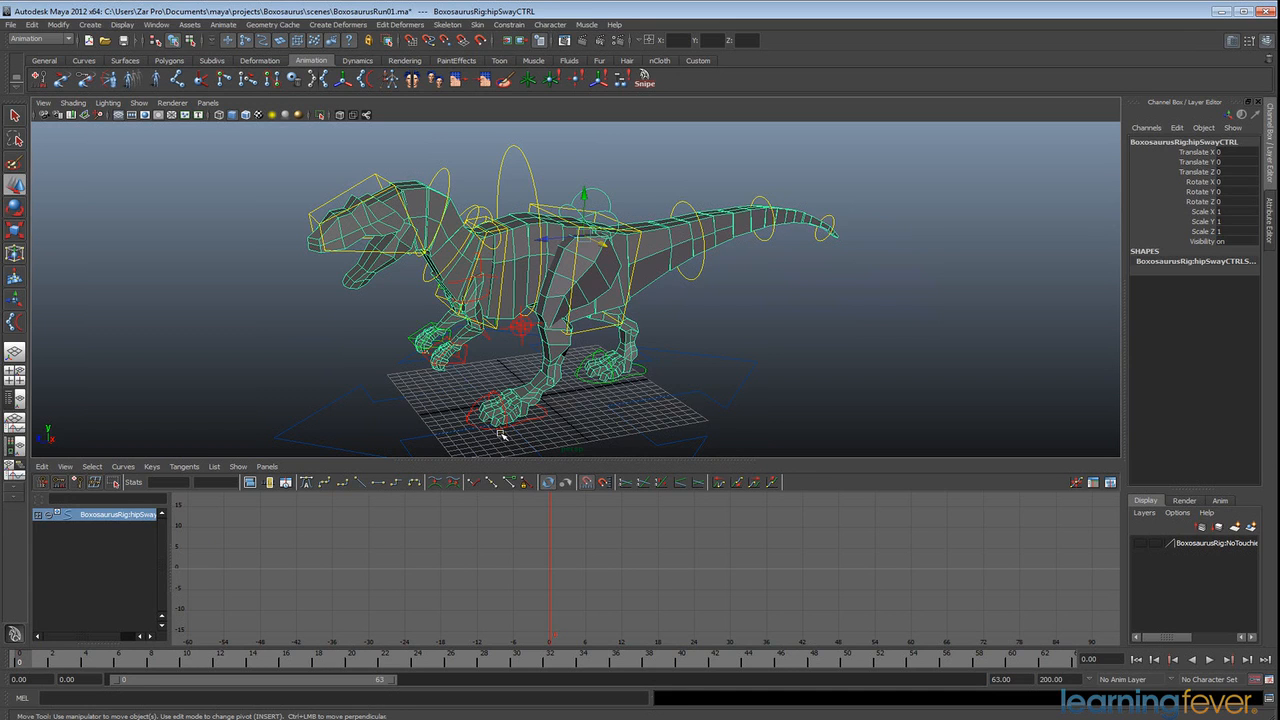
{"action": "key", "text": "s"}
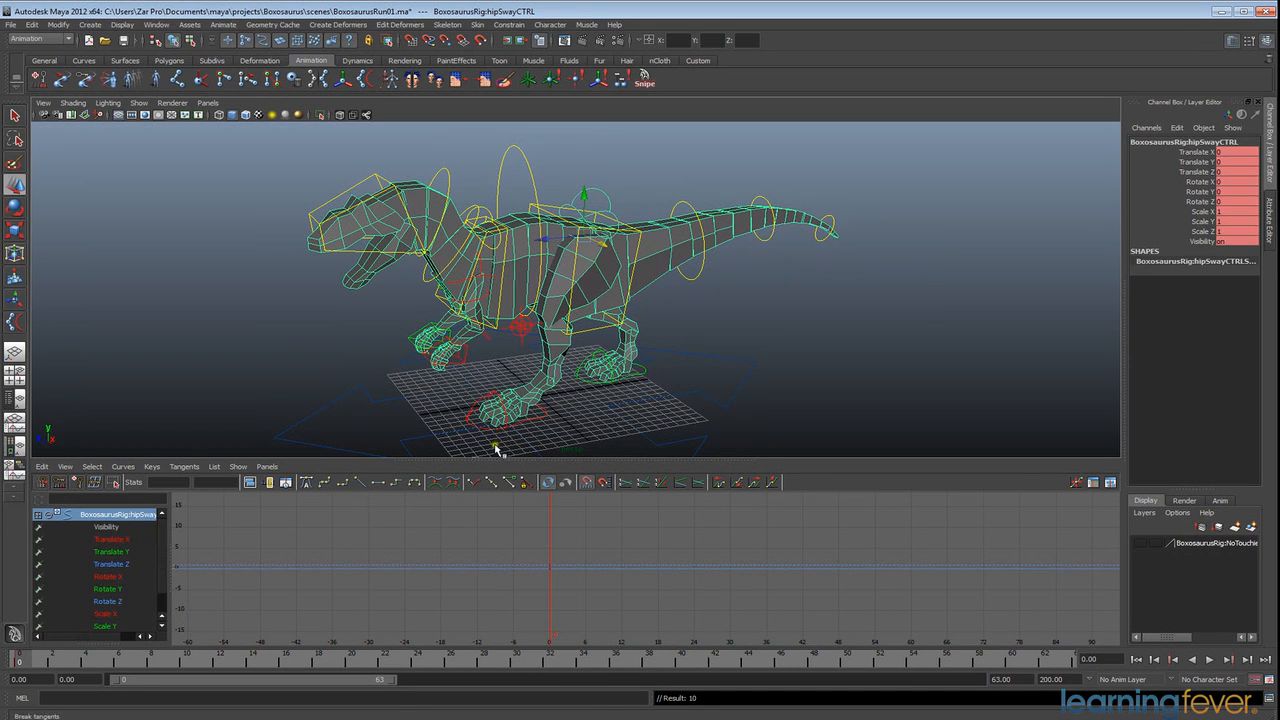
Step: Key the hip sway control at frames 32 and 16, with Translate X at 1 on frame 8 and -1 on frame 24
{"action": "left_click", "coordinate": [550, 664]}
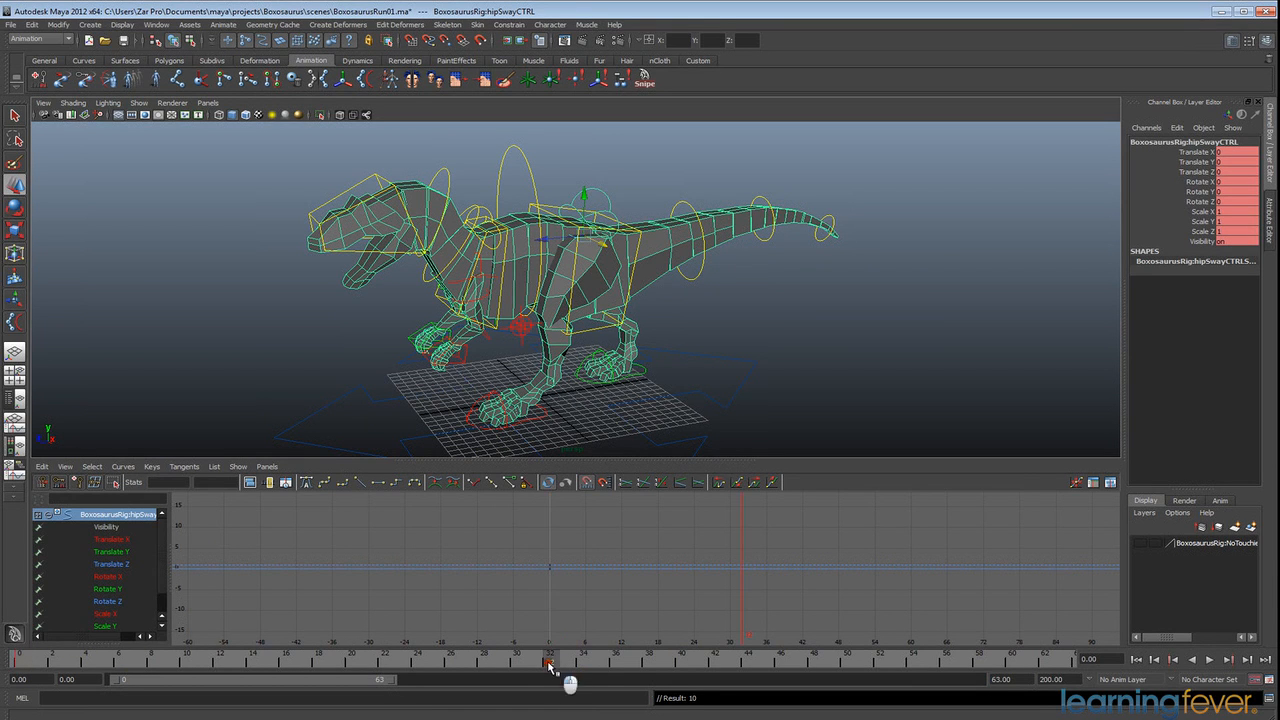
{"action": "left_click", "coordinate": [285, 662]}
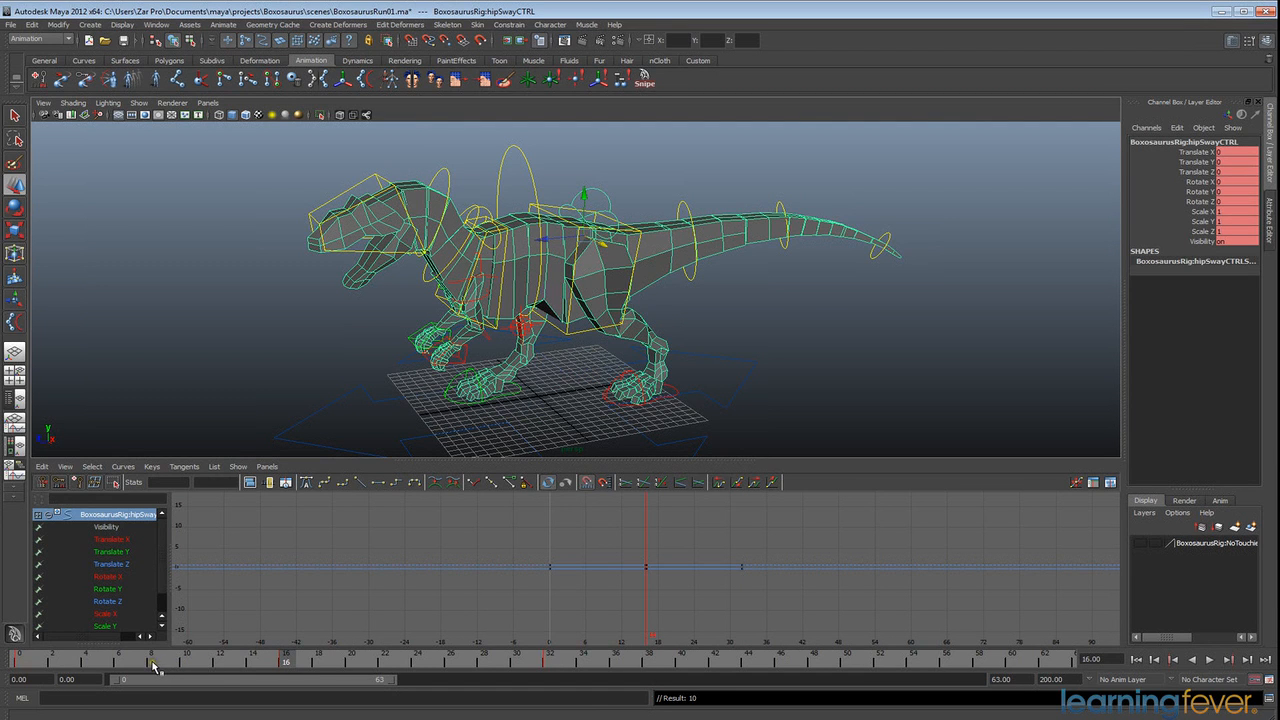
{"action": "left_click", "coordinate": [151, 662]}
{"action": "left_click_drag", "start_coordinate": [567, 399], "coordinate": [680, 380], "text": "alt"}
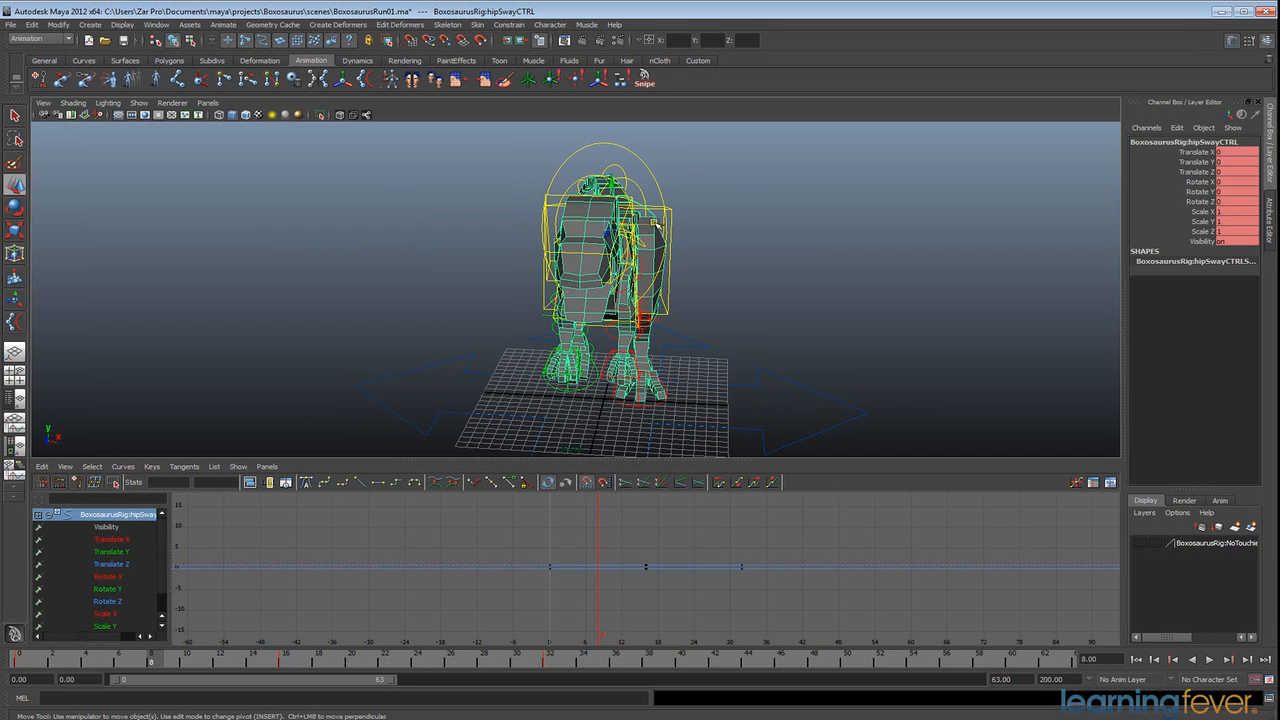
{"action": "middle_click_drag", "start_coordinate": [655, 225], "coordinate": [683, 242]}
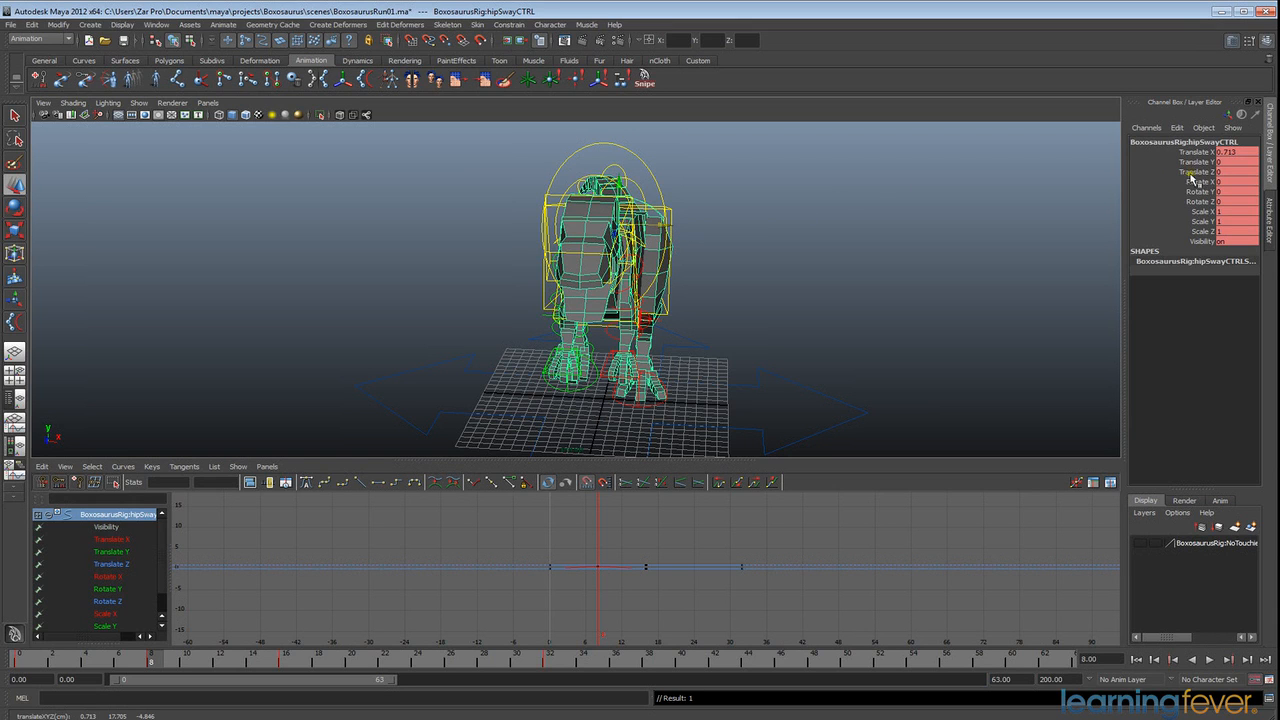
{"action": "double_click", "coordinate": [1236, 153]}
{"action": "type", "text": "1"}
{"action": "key", "text": "Return"}
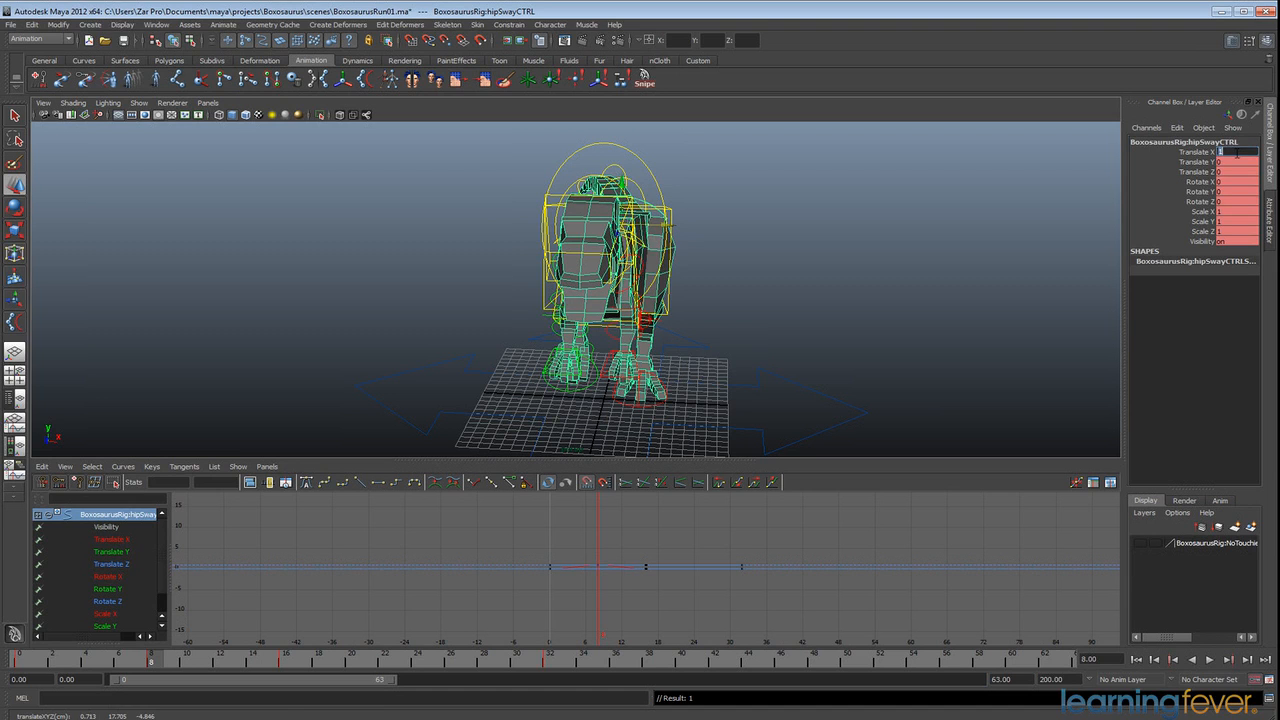
{"action": "left_click", "coordinate": [419, 663]}
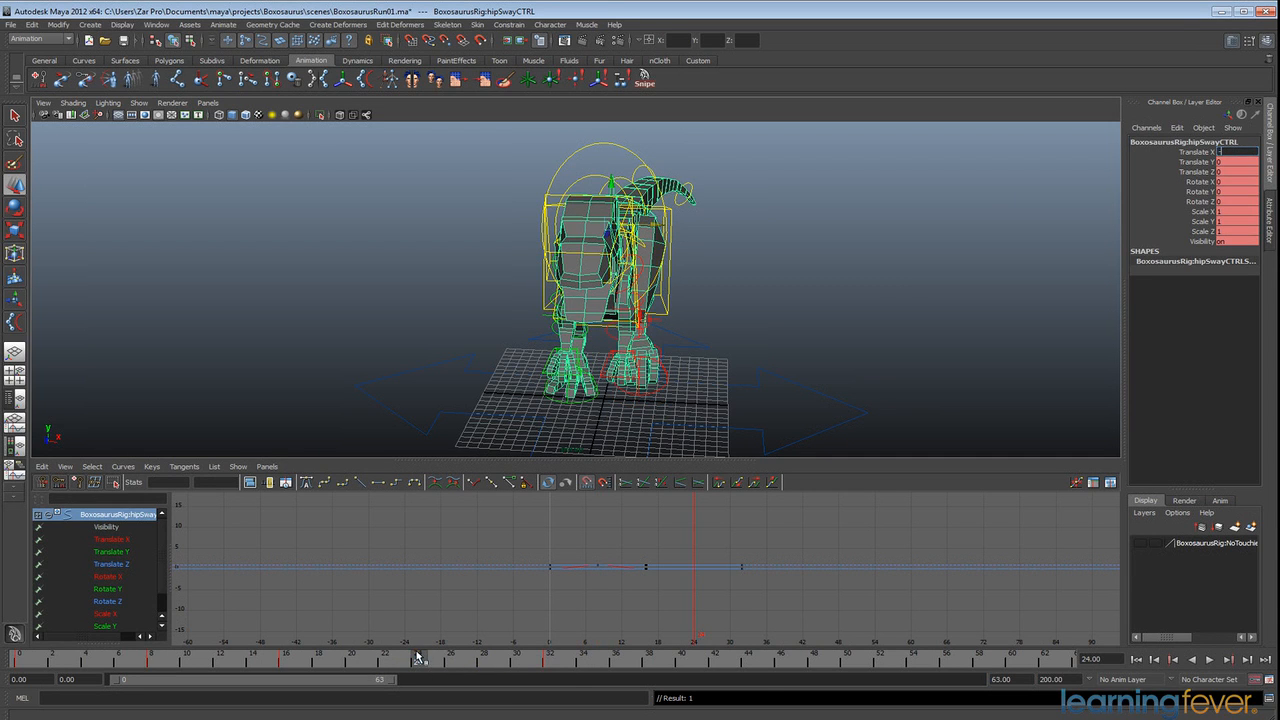
{"action": "type", "text": "-1"}
{"action": "key", "text": "Return"}
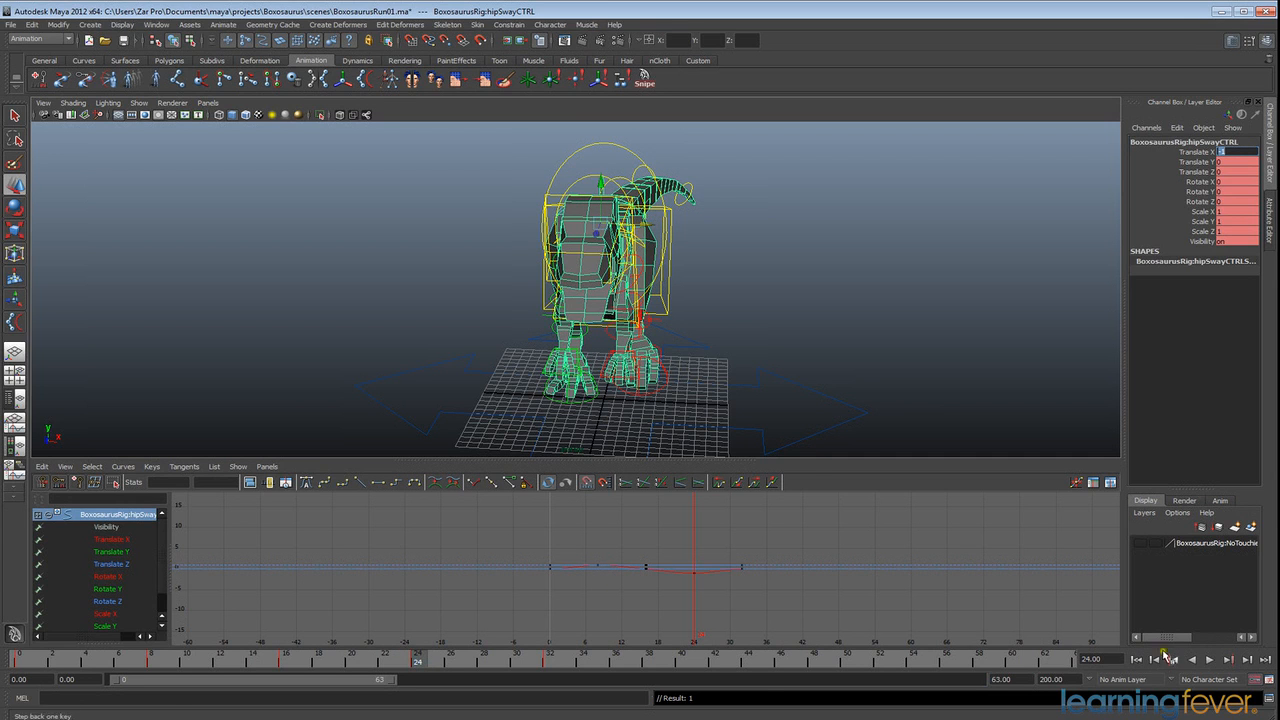
Step: Preview the hip sway, stop playback, select all its keys and set the curves to cycle both before and after the keyed range
{"action": "left_click", "coordinate": [1208, 659]}
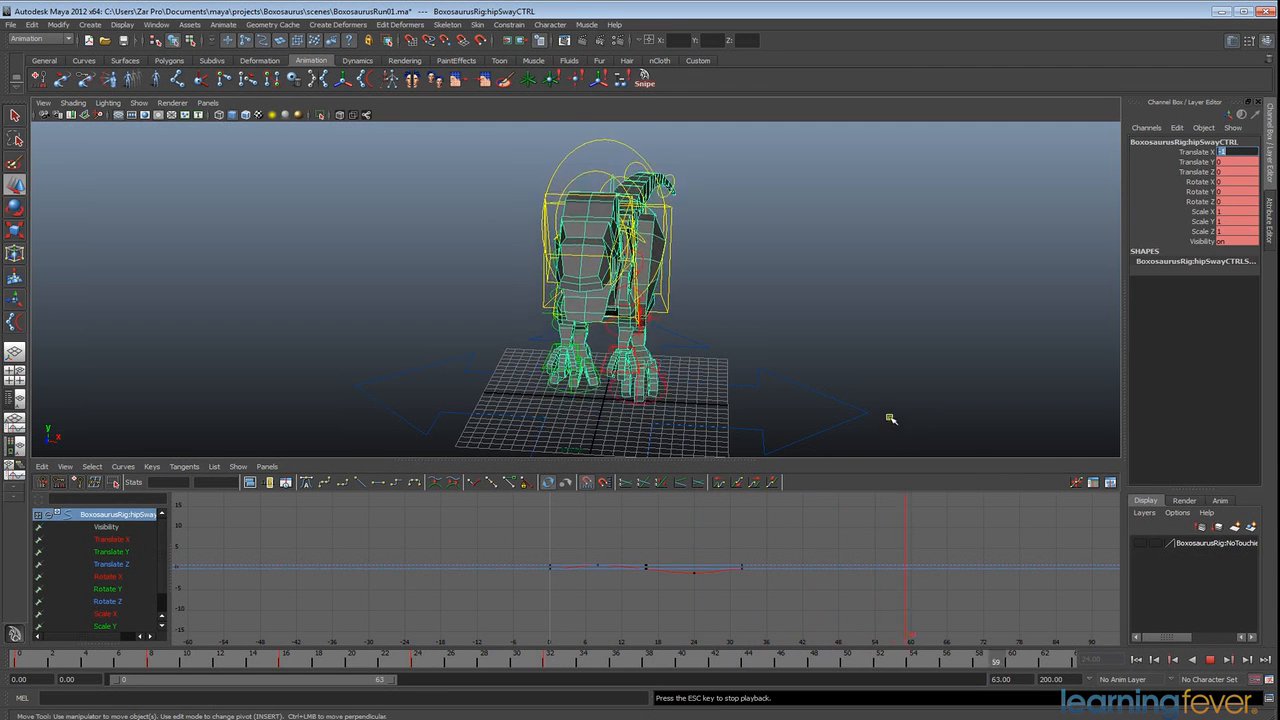
{"action": "left_click_drag", "start_coordinate": [880, 430], "coordinate": [591, 405], "text": "alt"}
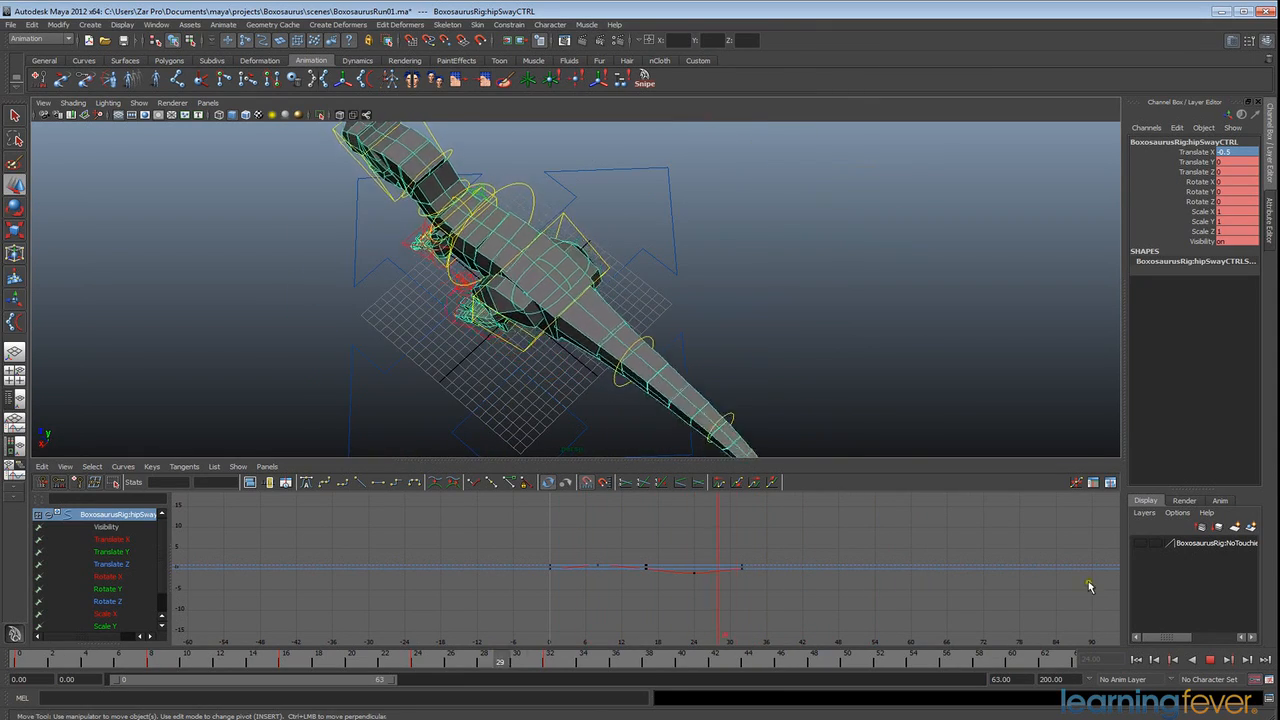
{"action": "left_click", "coordinate": [1210, 659]}
{"action": "left_click", "coordinate": [560, 563]}
{"action": "left_click_drag", "start_coordinate": [474, 550], "coordinate": [771, 608]}
{"action": "left_click", "coordinate": [758, 483]}
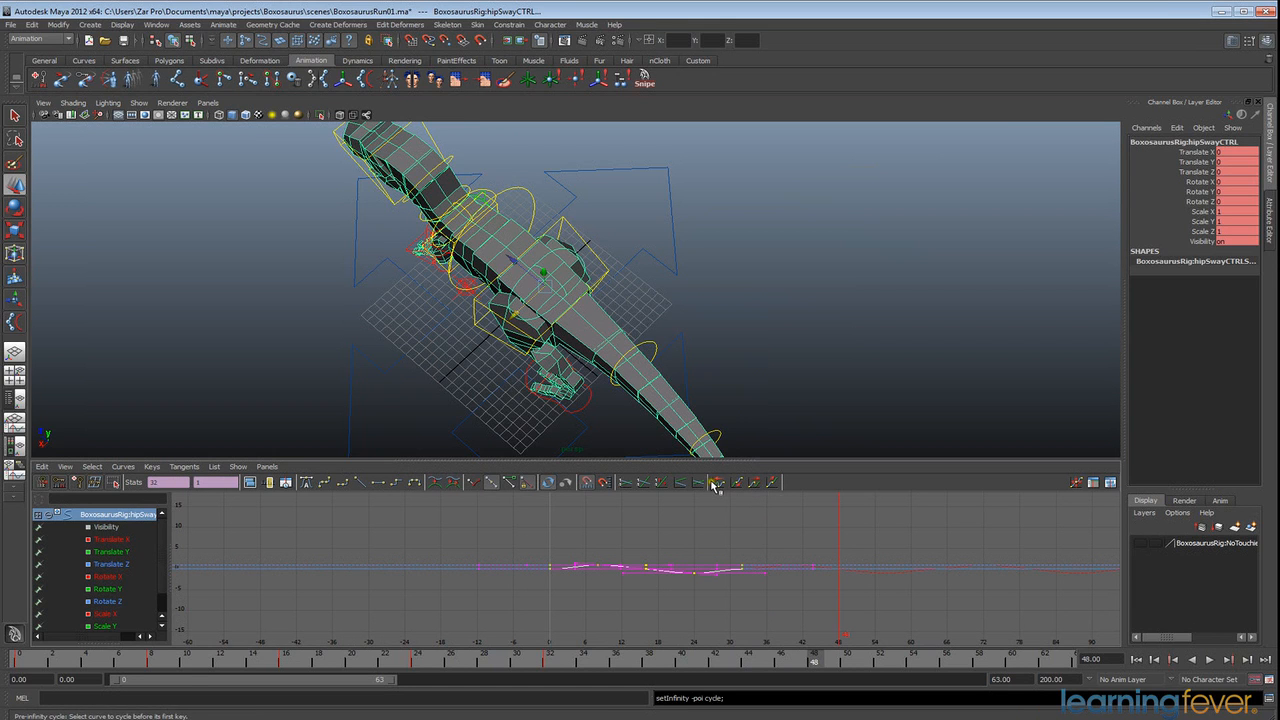
{"action": "left_click", "coordinate": [720, 484]}
Step: Play back the run cycle and examine the cycled hip sway from the side and from above
{"action": "left_click_drag", "start_coordinate": [745, 395], "coordinate": [840, 340], "text": "alt"}
{"action": "left_click", "coordinate": [1209, 659]}
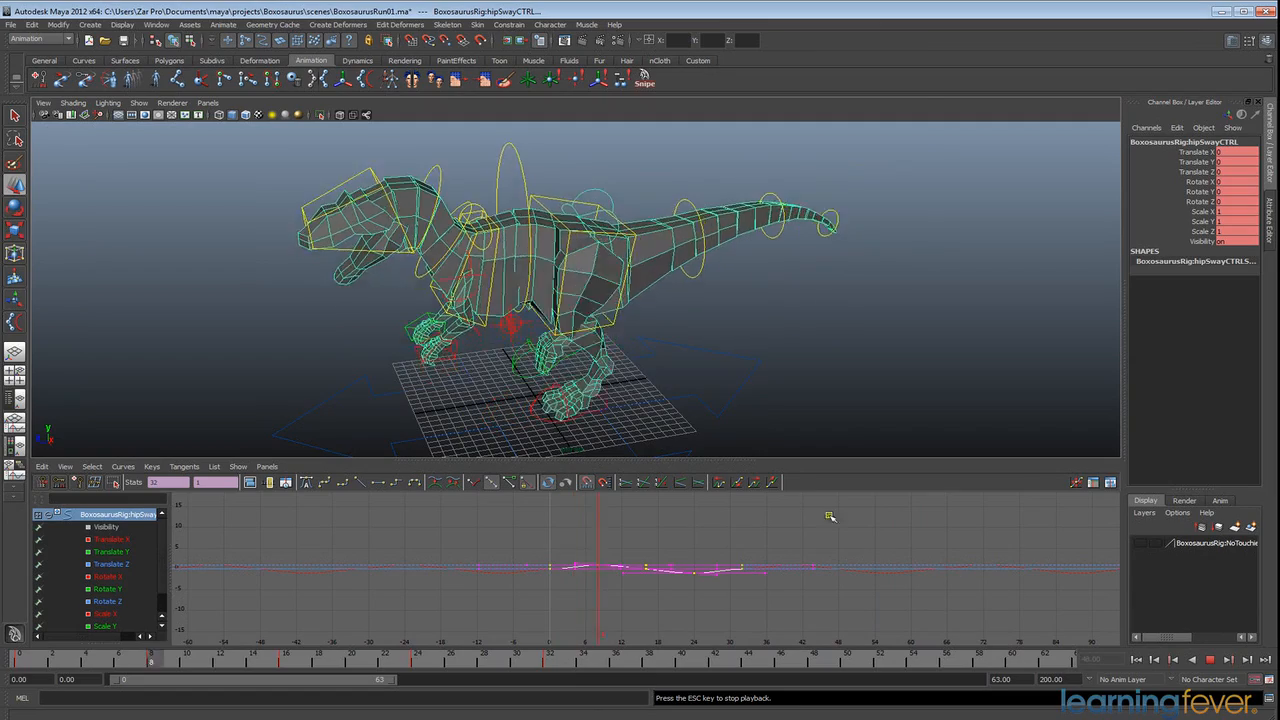
{"action": "left_click_drag", "start_coordinate": [700, 343], "coordinate": [621, 365], "text": "alt"}
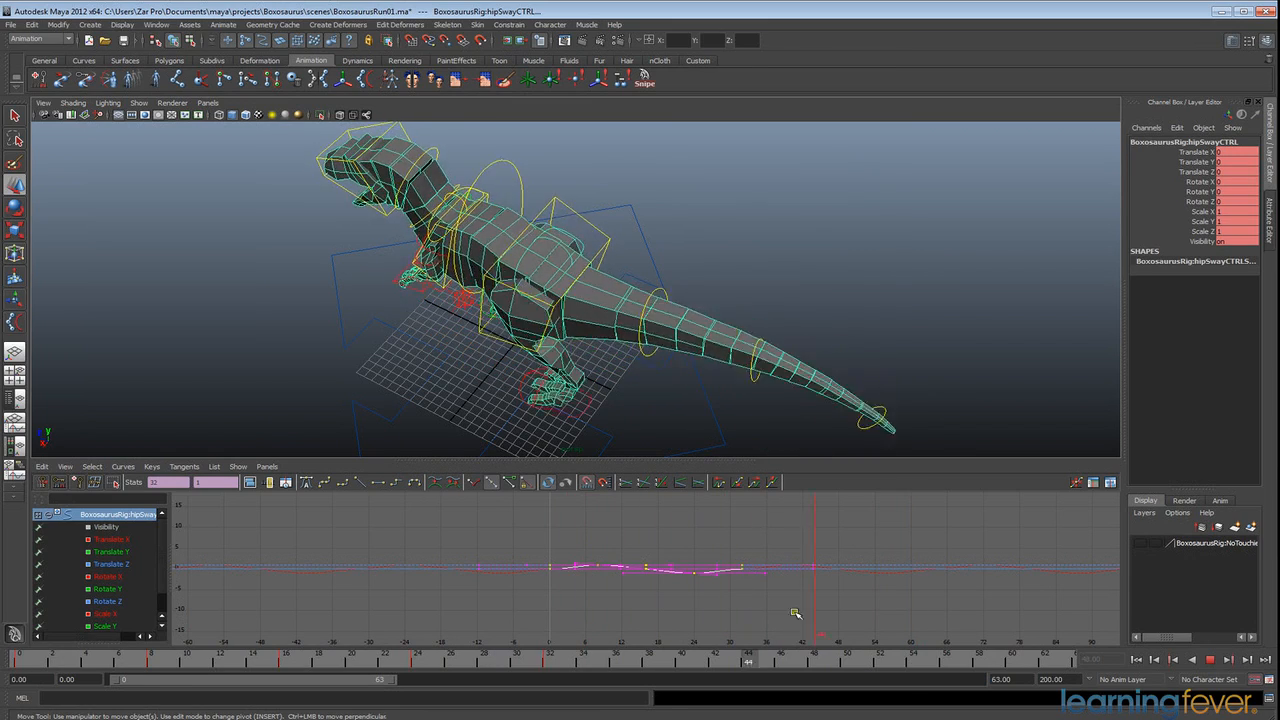
{"action": "left_click", "coordinate": [1209, 662]}
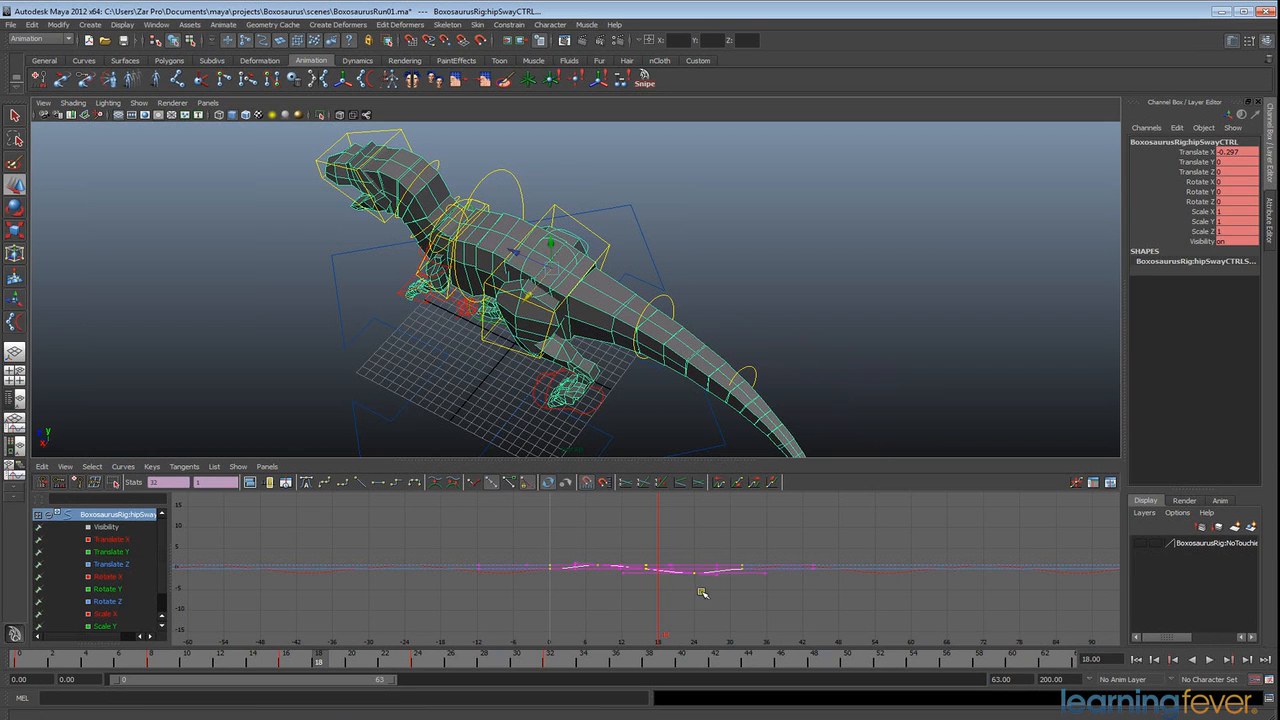
Step: Isolate the hip sway's Translate X curve and give its keys at frames 0 and 32 spline tangents
{"action": "key", "text": "f"}
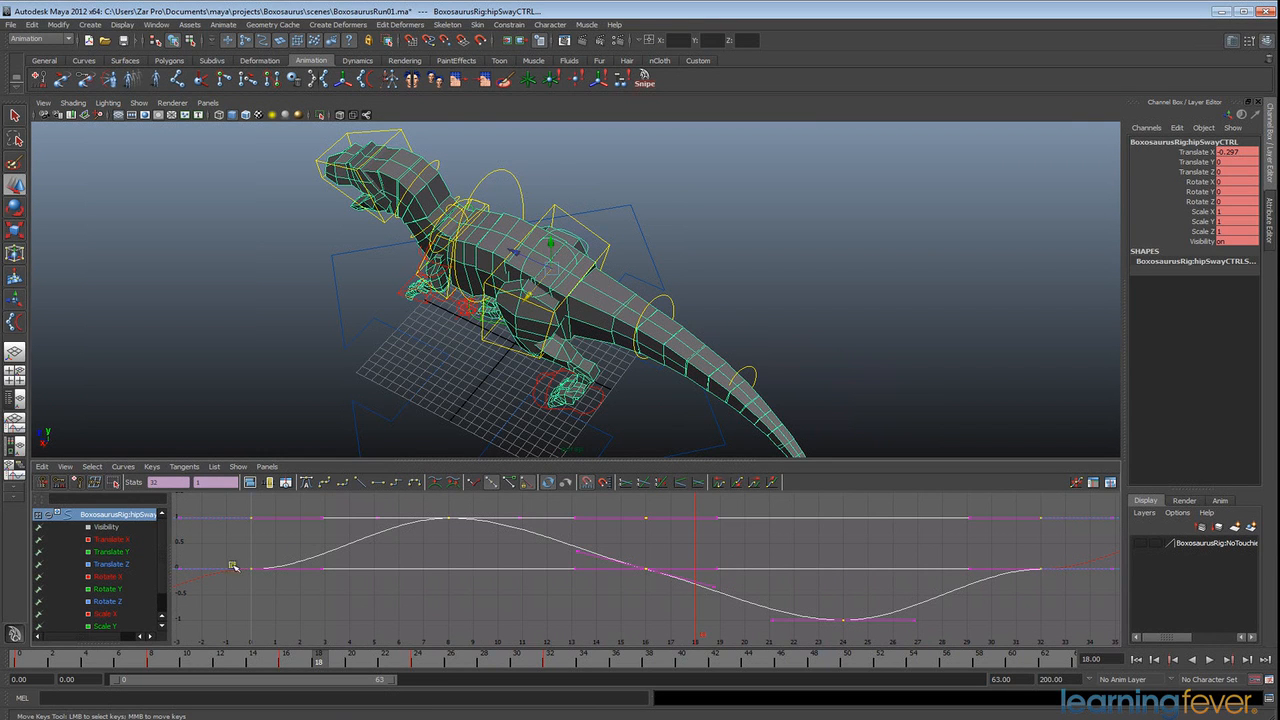
{"action": "left_click", "coordinate": [108, 577]}
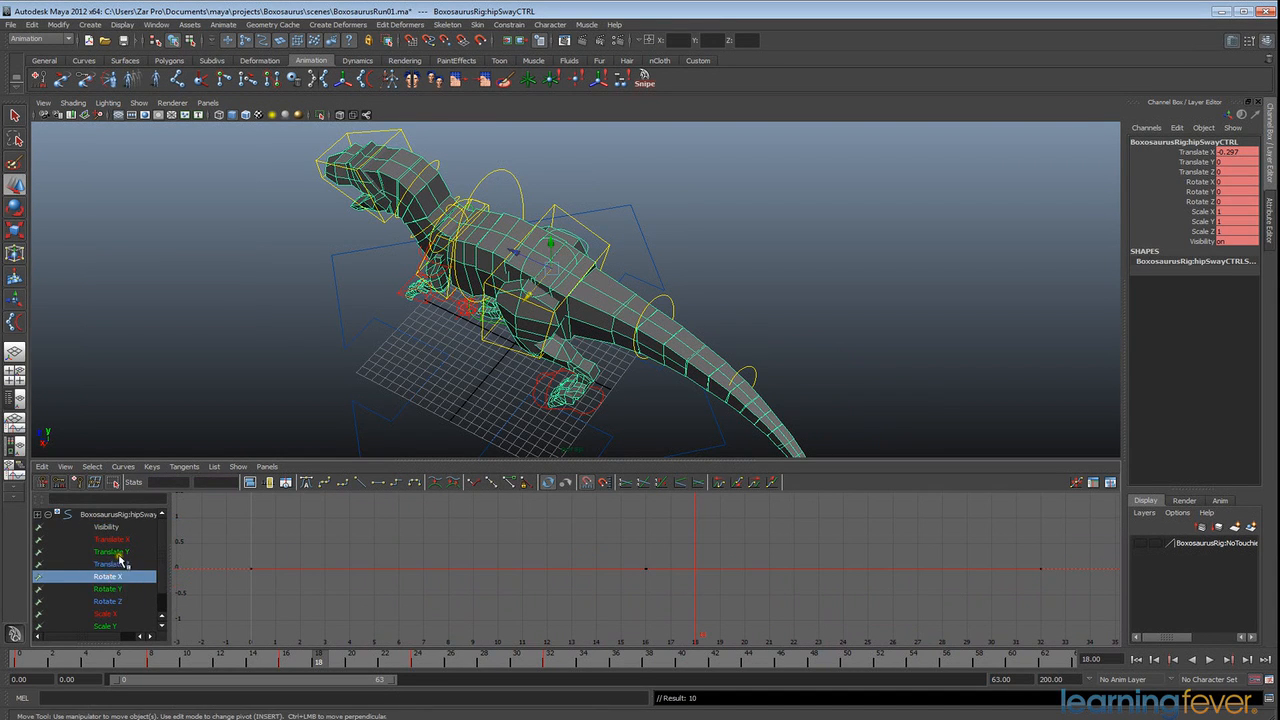
{"action": "left_click", "coordinate": [116, 542]}
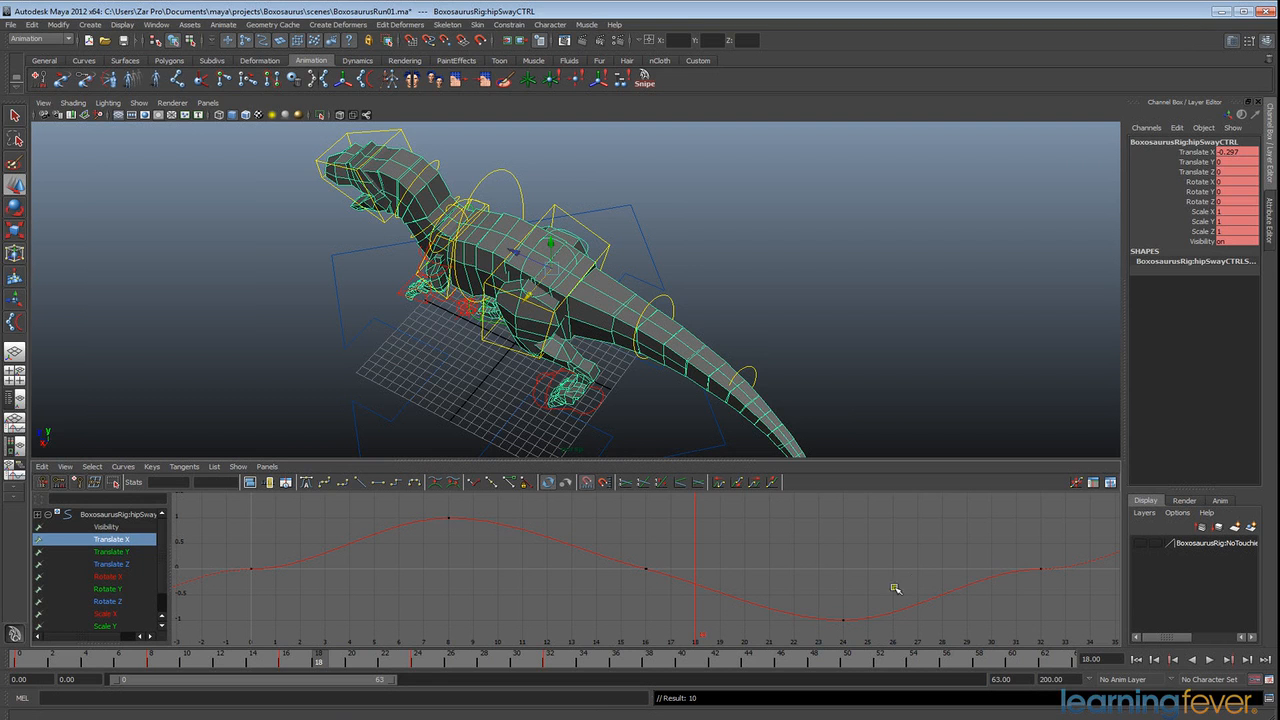
{"action": "middle_click_drag", "start_coordinate": [866, 603], "coordinate": [788, 586], "text": "alt"}
{"action": "middle_click_drag", "start_coordinate": [576, 563], "coordinate": [659, 571], "text": "alt"}
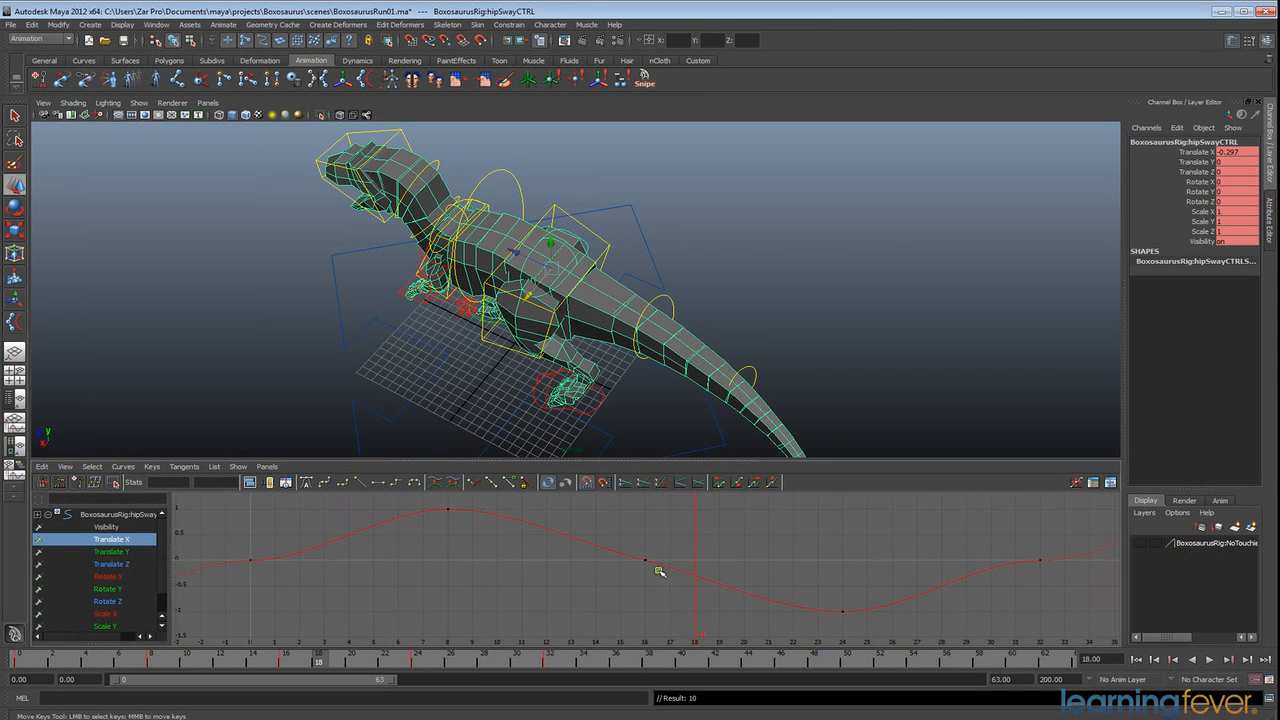
{"action": "left_click_drag", "start_coordinate": [241, 550], "coordinate": [279, 584]}
{"action": "left_click_drag", "start_coordinate": [1022, 559], "coordinate": [1055, 589], "text": "shift"}
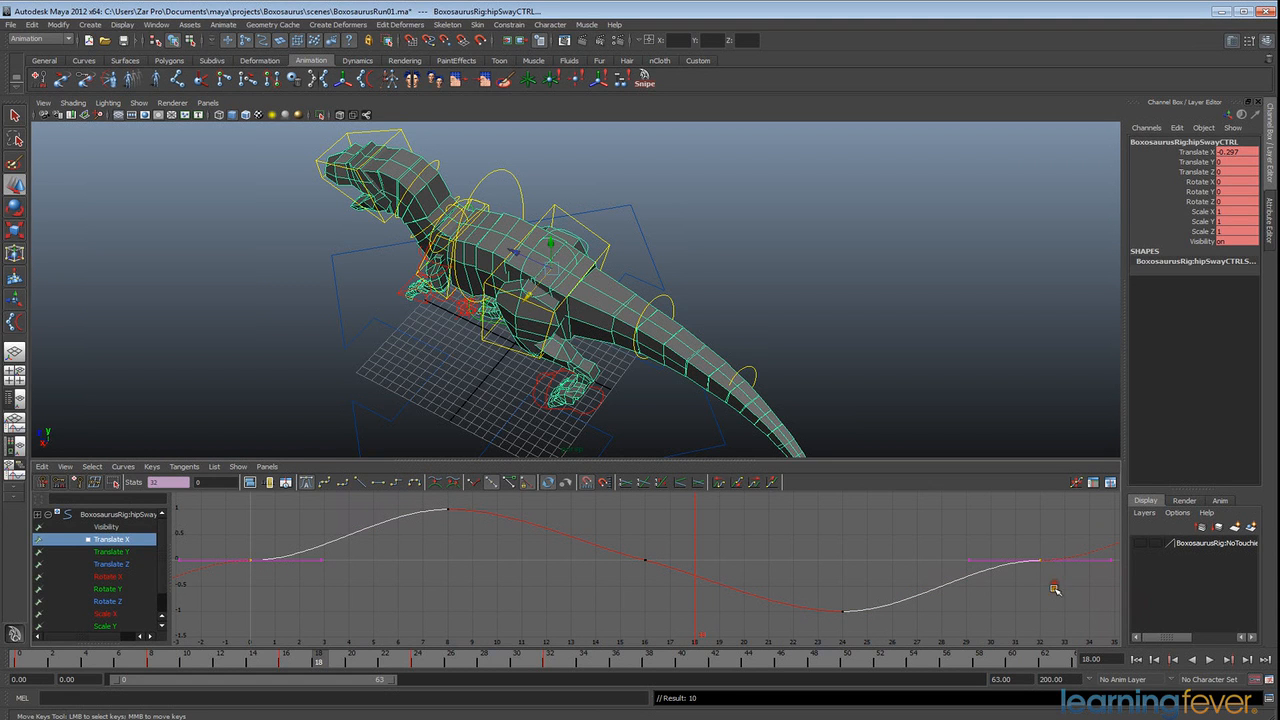
{"action": "left_click", "coordinate": [326, 483]}
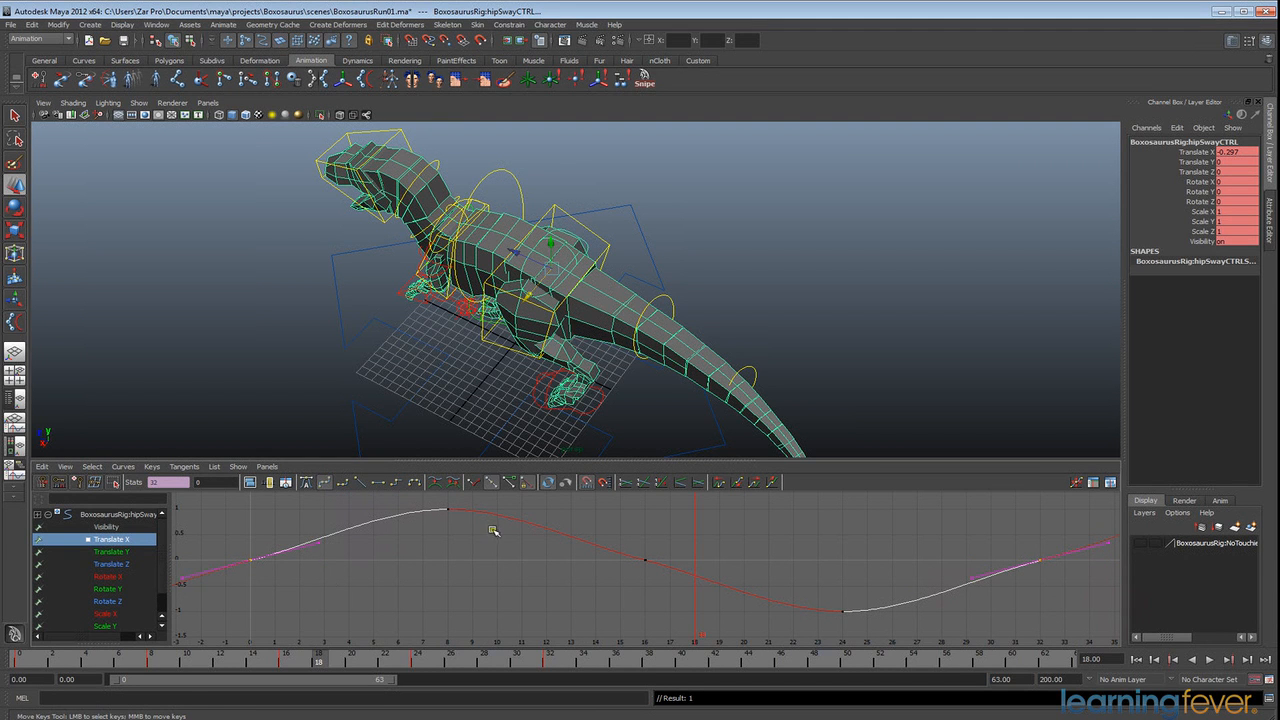
Step: Play back the run and examine the smoothed hip sway from a front three-quarter view and from above
{"action": "scroll", "coordinate": [554, 372], "scroll_direction": "down", "scroll_amount": 1}
{"action": "left_click_drag", "start_coordinate": [527, 391], "coordinate": [695, 362], "text": "alt"}
{"action": "left_click", "coordinate": [1210, 659]}
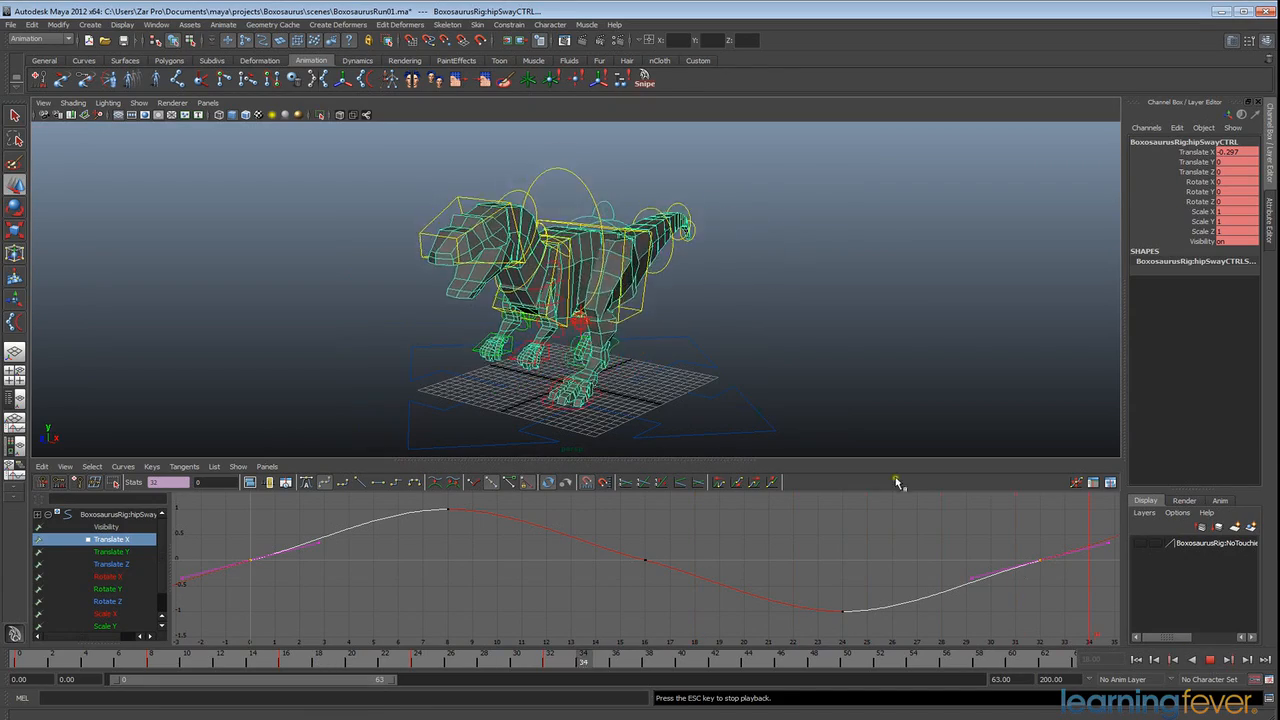
{"action": "left_click_drag", "start_coordinate": [769, 390], "coordinate": [784, 450], "text": "alt"}
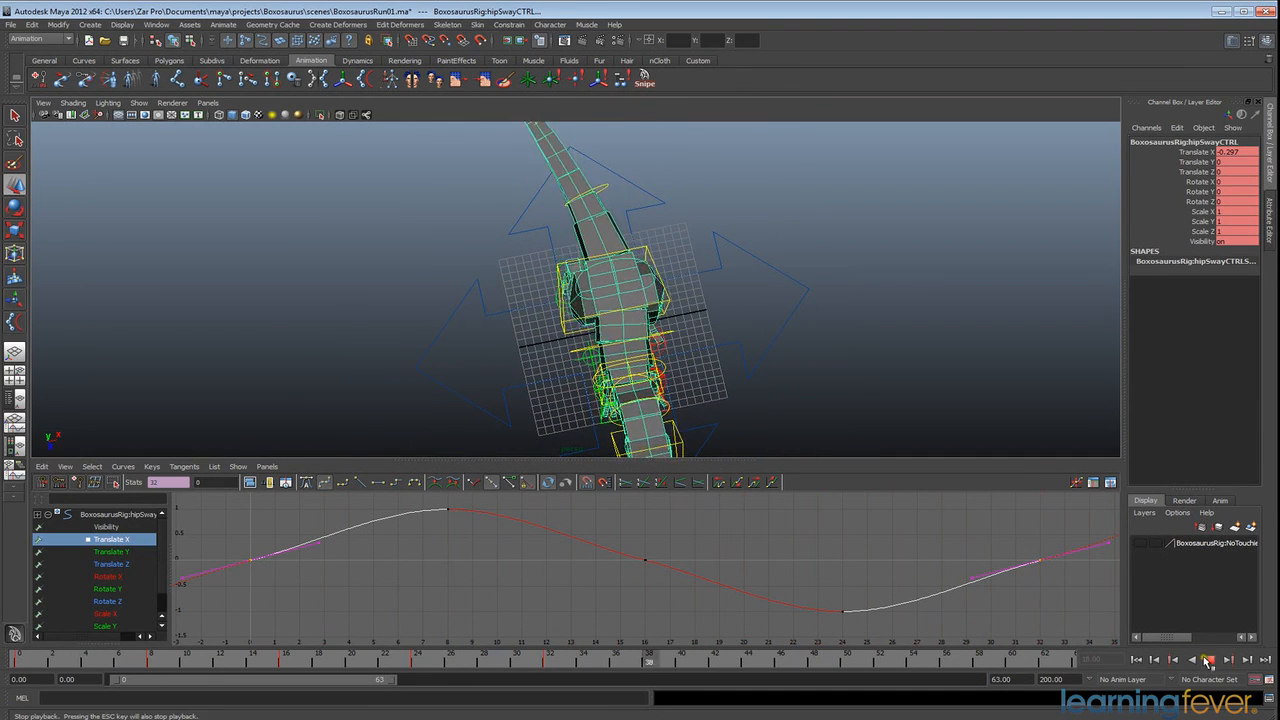
Step: Reduce the hip sway's Translate X to 0.5 at frame 8 and -0.5 at frame 24
{"action": "left_click", "coordinate": [153, 660]}
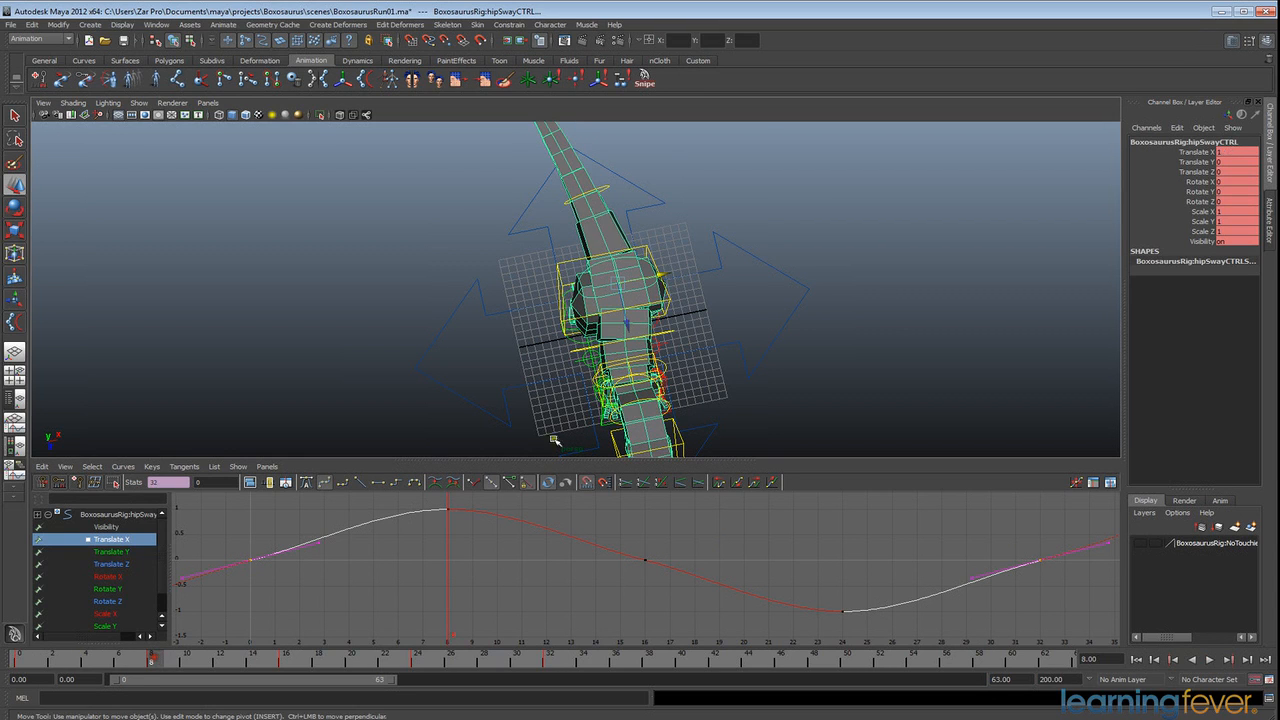
{"action": "double_click", "coordinate": [1230, 151]}
{"action": "type", "text": ".5"}
{"action": "key", "text": "Return"}
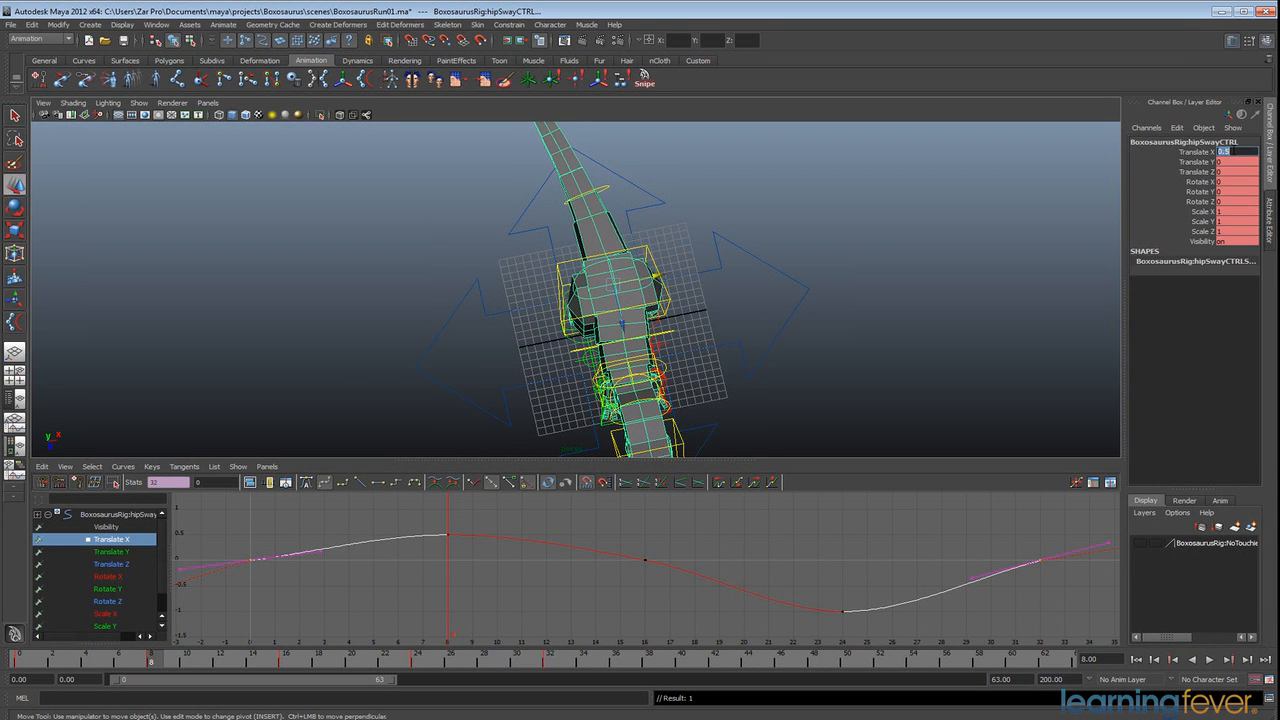
{"action": "left_click", "coordinate": [418, 662]}
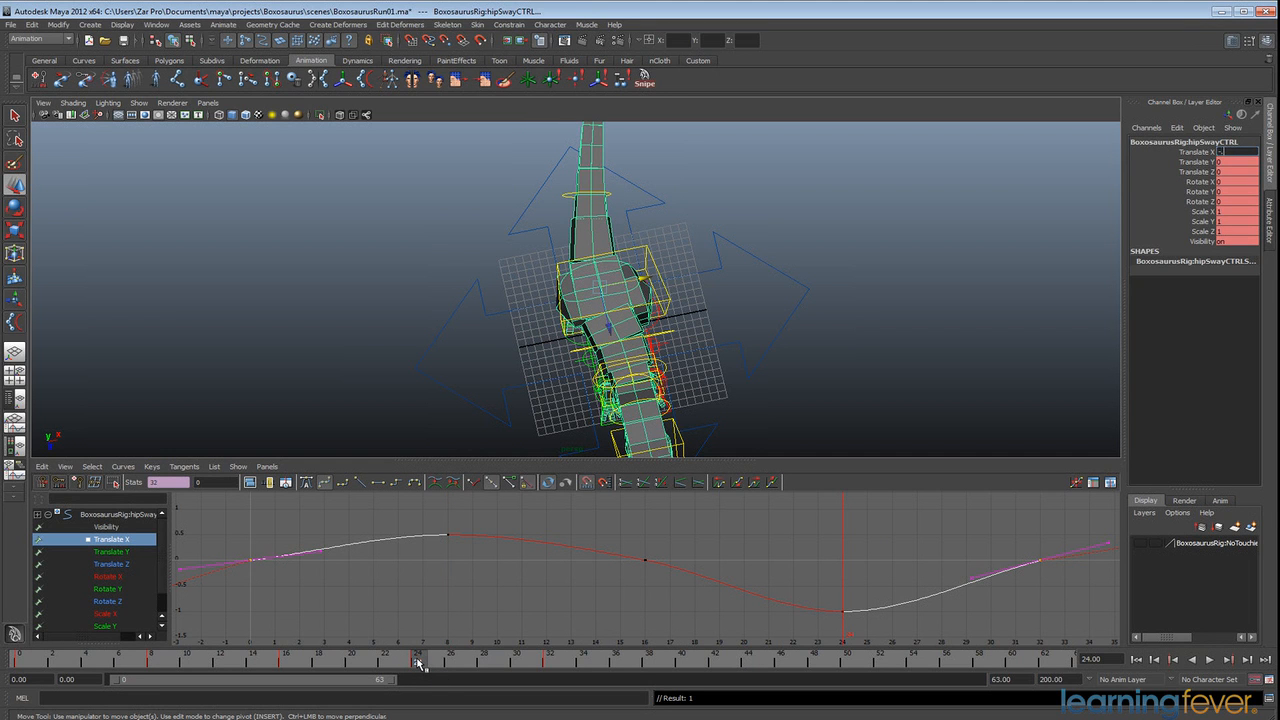
{"action": "key", "text": "Return"}
Step: Play back the run cycle, examine the reduced hip sway from the side and from above, and stop playback
{"action": "left_click_drag", "start_coordinate": [784, 411], "coordinate": [691, 354], "text": "alt"}
{"action": "left_click", "coordinate": [1208, 660]}
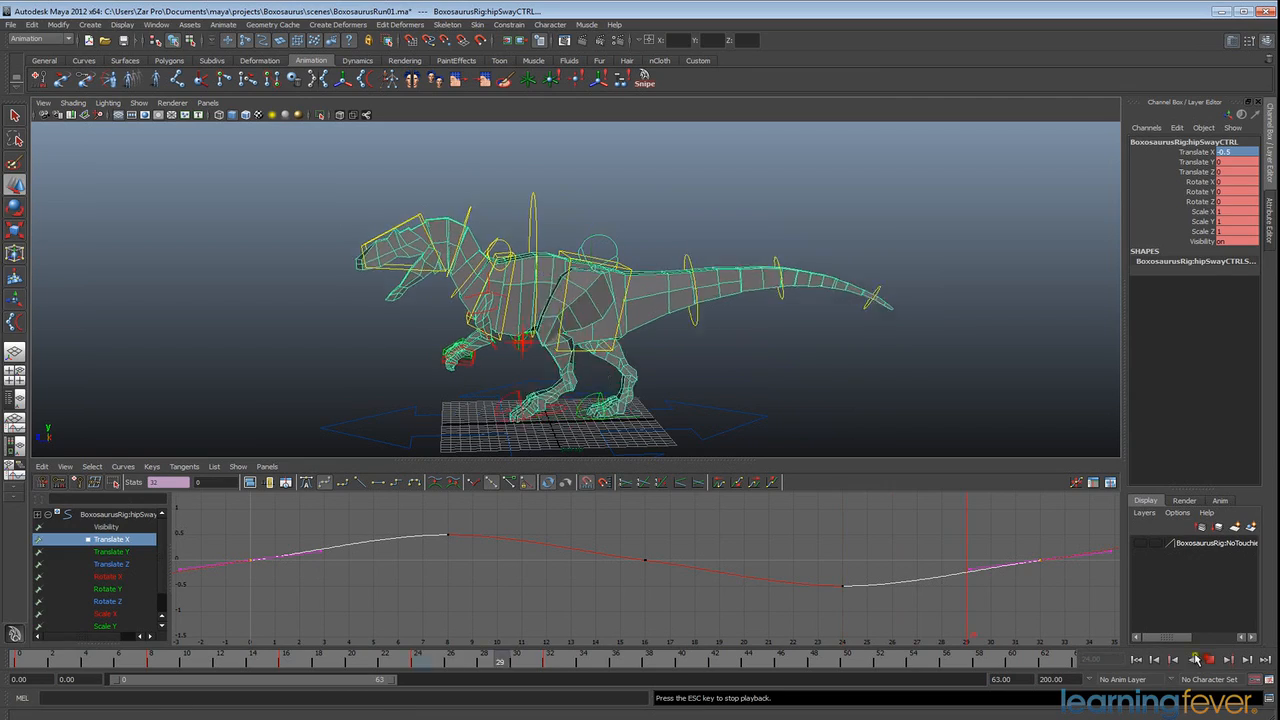
{"action": "left_click_drag", "start_coordinate": [726, 434], "coordinate": [591, 430], "text": "alt"}
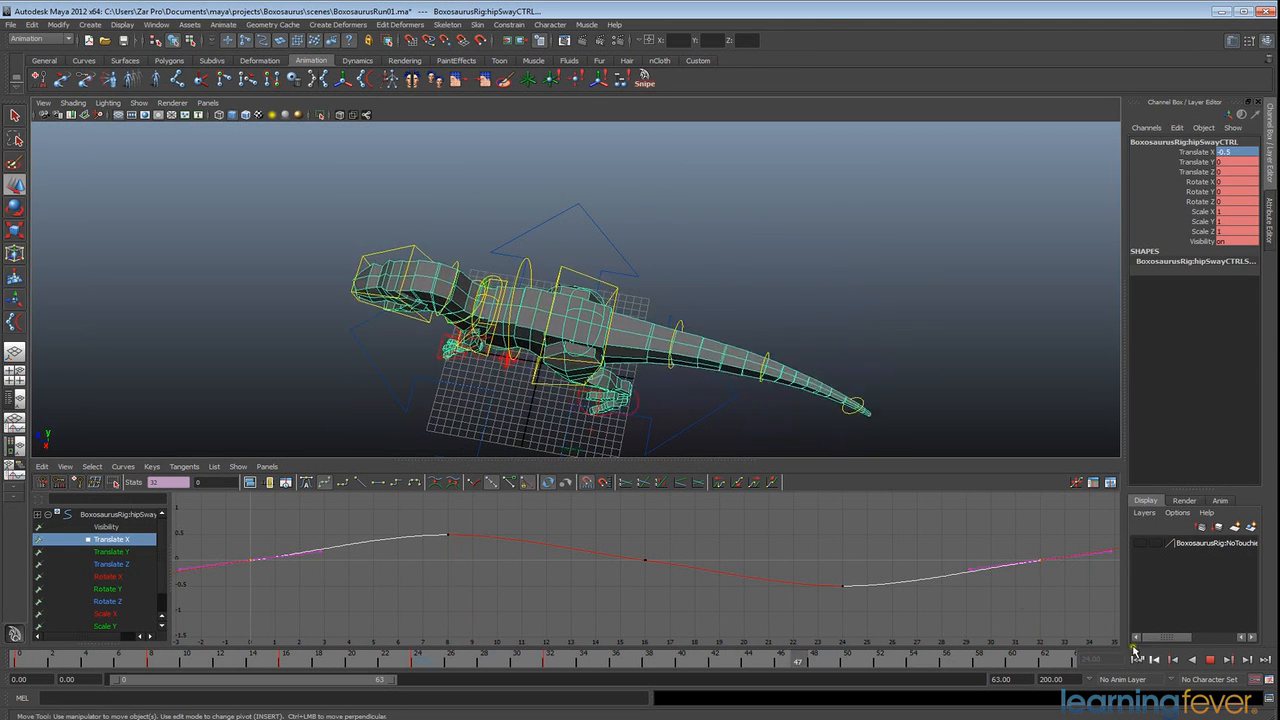
{"action": "left_click", "coordinate": [1209, 660]}
Step: Select the main hip control and set its Translate X to 0.3 at frame 10 and -0.3 at frame 26
{"action": "left_click", "coordinate": [443, 417]}
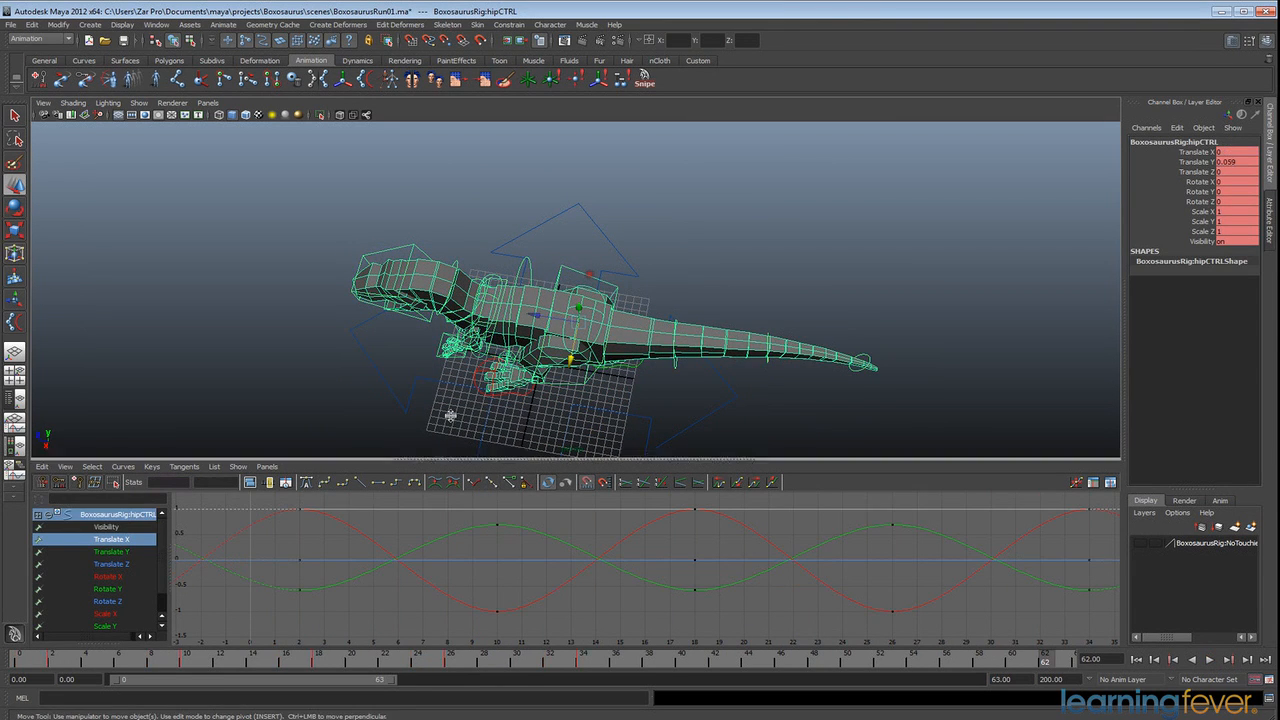
{"action": "left_click", "coordinate": [50, 660]}
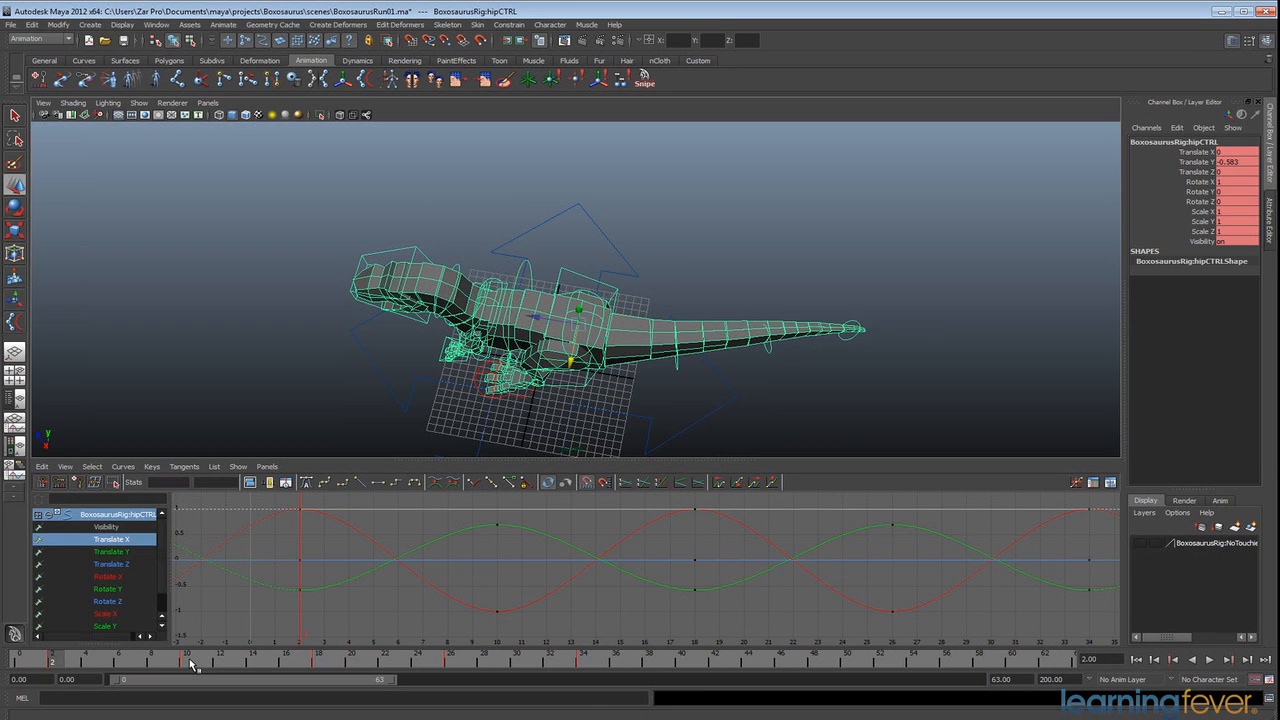
{"action": "left_click", "coordinate": [189, 660]}
{"action": "left_click_drag", "start_coordinate": [480, 434], "coordinate": [737, 340], "text": "alt"}
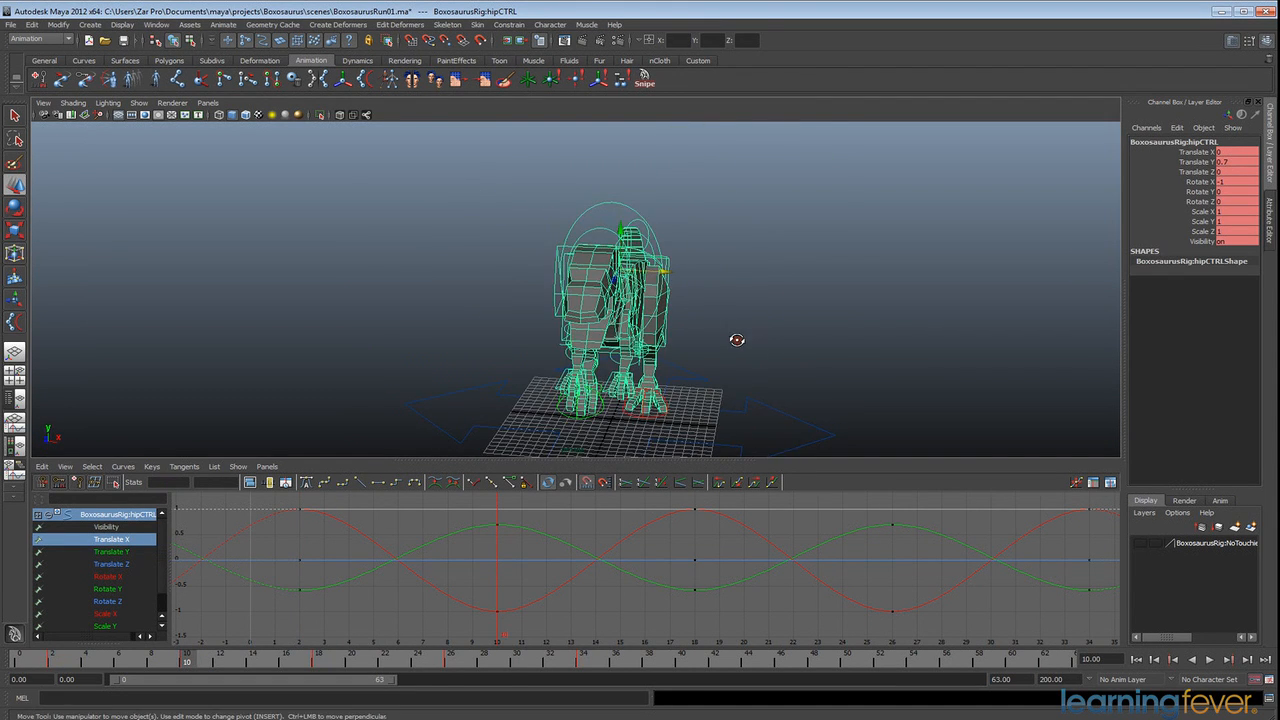
{"action": "left_click_drag", "start_coordinate": [667, 276], "coordinate": [691, 286]}
{"action": "double_click", "coordinate": [1238, 152]}
{"action": "type", "text": "0.3"}
{"action": "key", "text": "Return"}
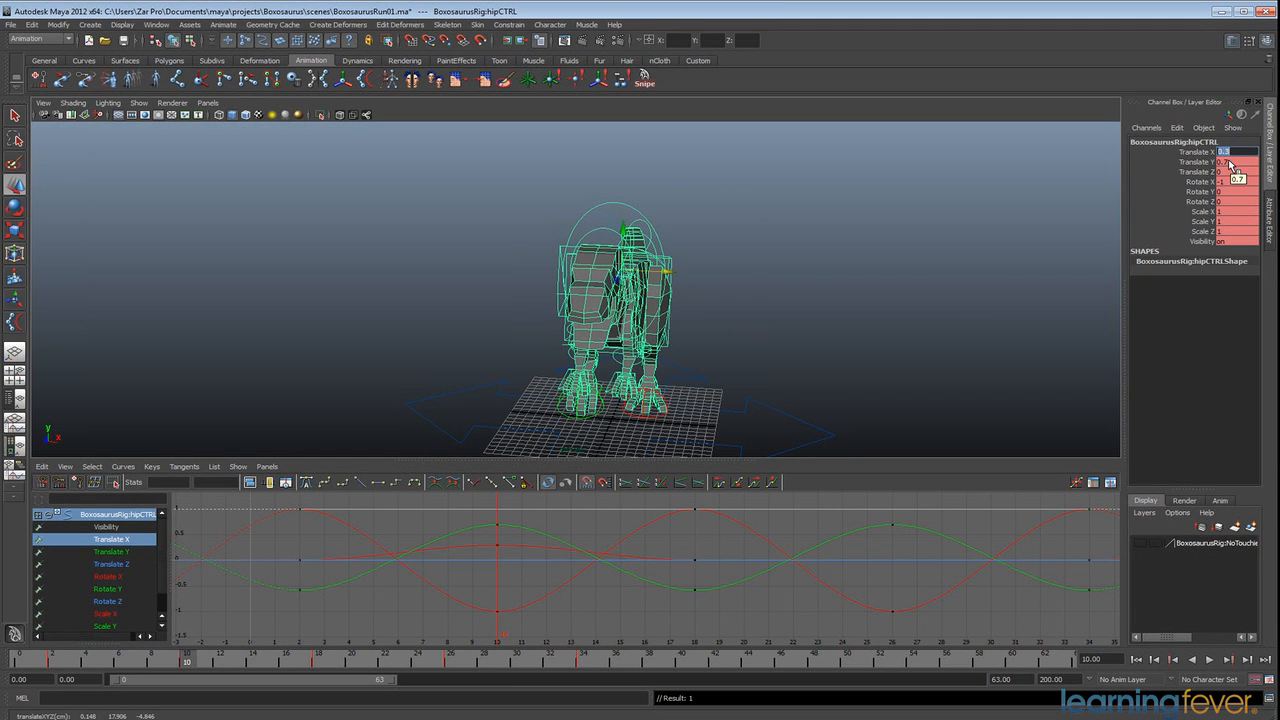
{"action": "left_click", "coordinate": [453, 663]}
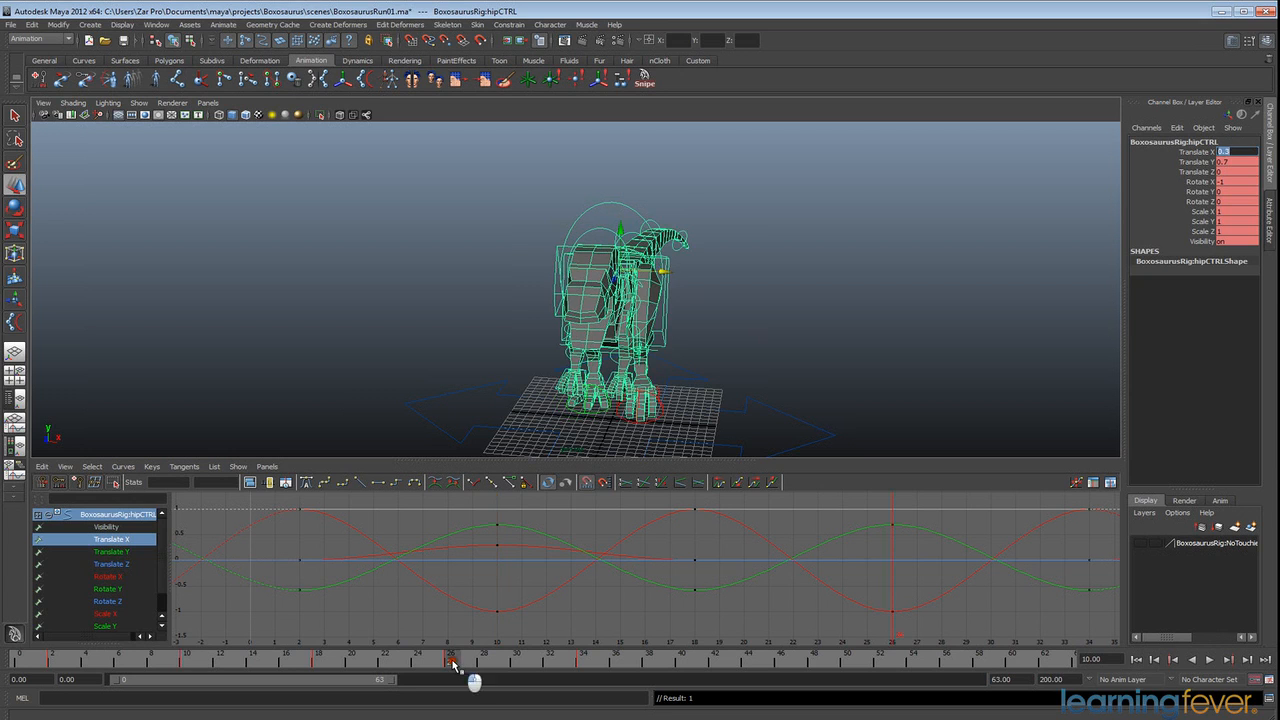
{"action": "type", "text": "-0.3"}
{"action": "key", "text": "Return"}
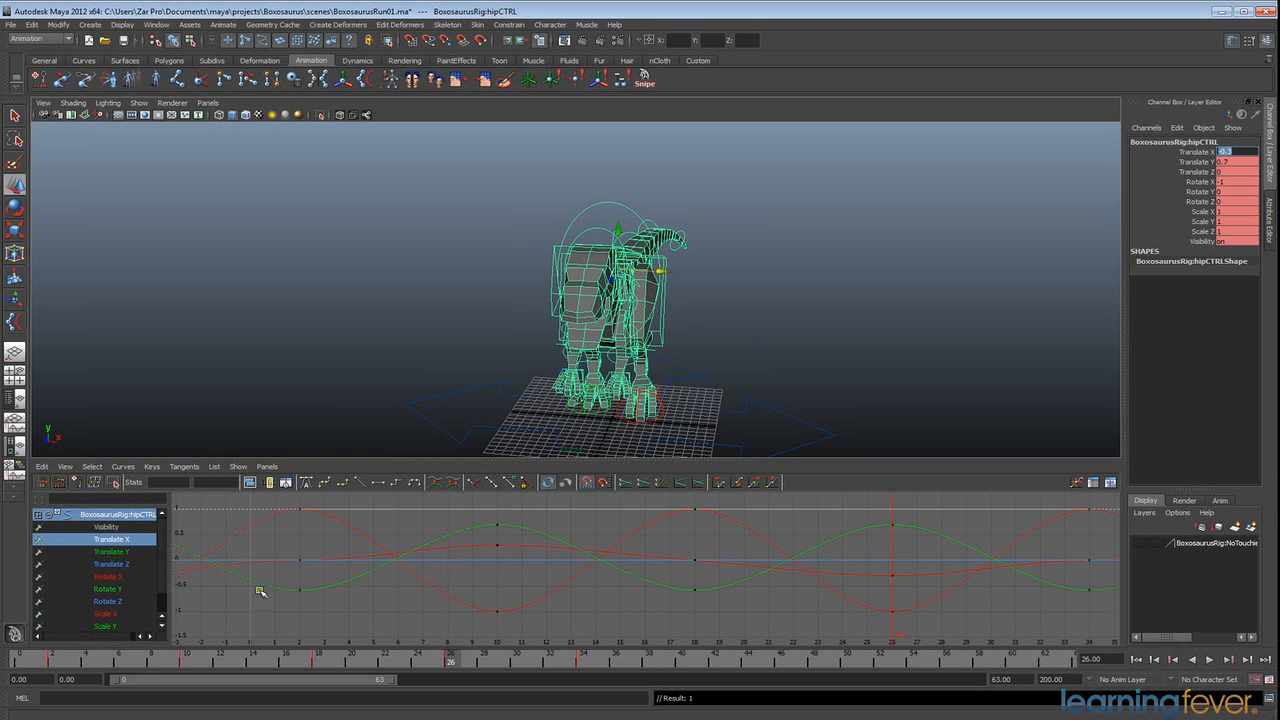
Step: Isolate the main hip control's Translate X curve and give its zero-value keys at frames 2, 18 and 34 spline tangents
{"action": "left_click", "coordinate": [127, 541]}
{"action": "key", "text": "f"}
{"action": "left_click_drag", "start_coordinate": [230, 551], "coordinate": [1089, 597]}
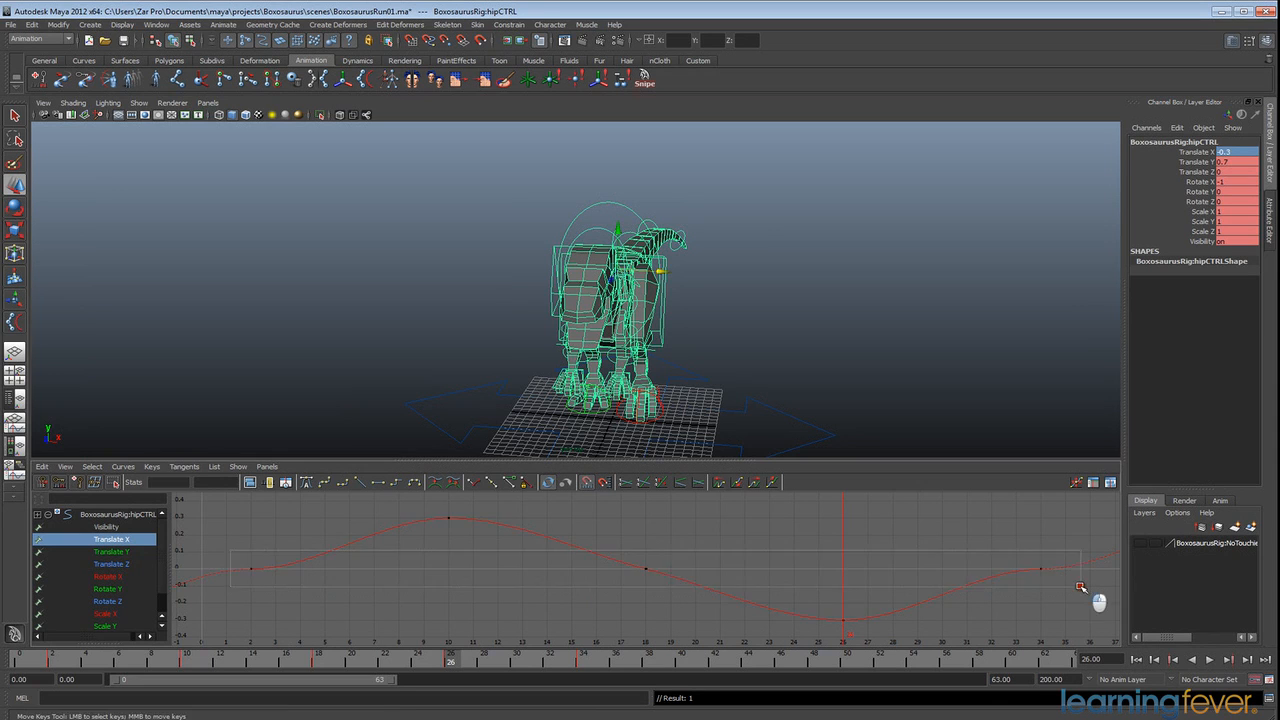
{"action": "left_click", "coordinate": [327, 484]}
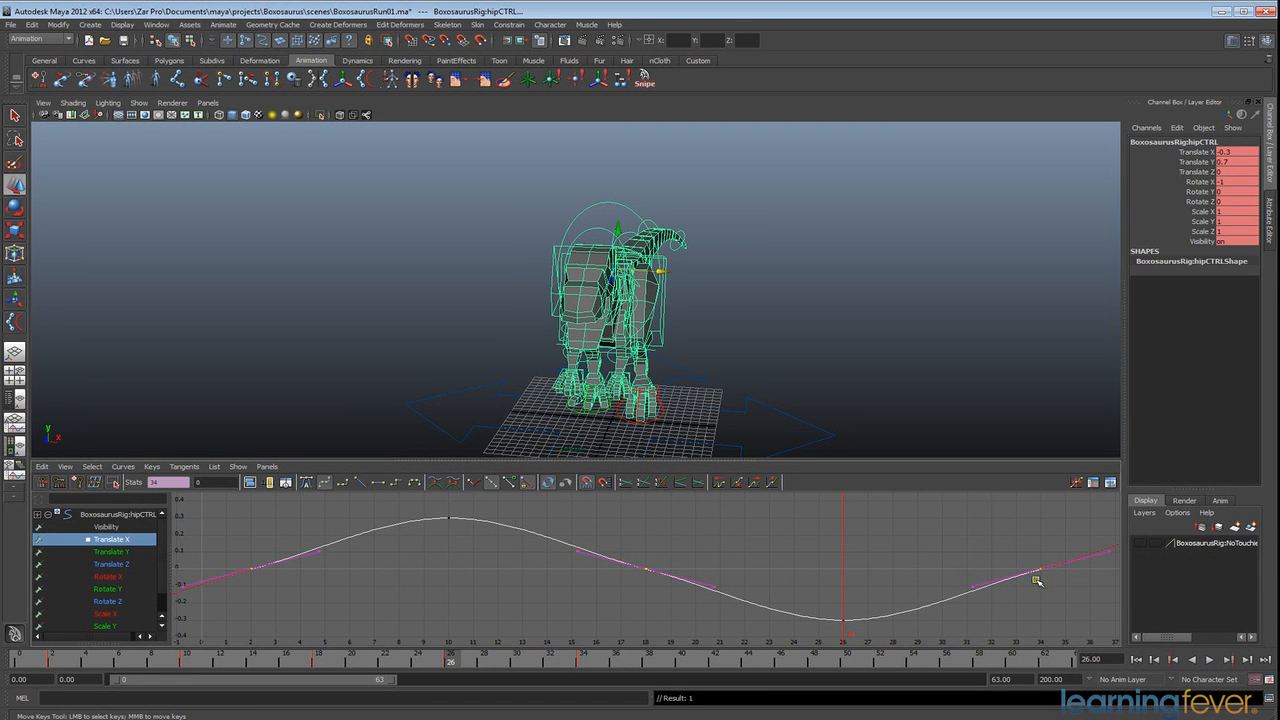
{"action": "left_click_drag", "start_coordinate": [1000, 424], "coordinate": [874, 409], "text": "alt"}
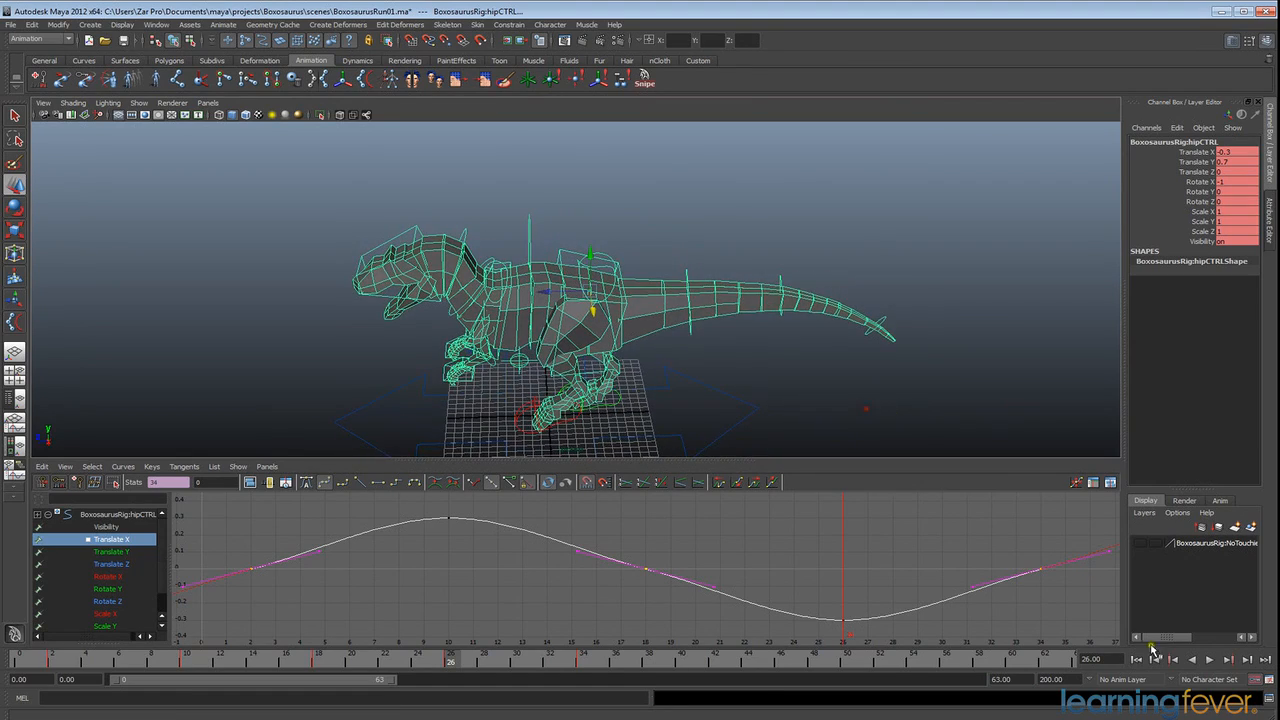
Step: Play back the run cycle with the hip shift, stop it, and select the torso control
{"action": "left_click", "coordinate": [1209, 661]}
{"action": "mouse_move", "coordinate": [774, 420]}
{"action": "left_mouse_down", "text": "alt"}
{"action": "mouse_move", "coordinate": [813, 376]}
{"action": "mouse_move", "coordinate": [851, 371]}
{"action": "mouse_move", "coordinate": [731, 420]}
{"action": "mouse_move", "coordinate": [866, 397]}
{"action": "mouse_move", "coordinate": [766, 457]}
{"action": "mouse_move", "coordinate": [700, 451]}
{"action": "mouse_move", "coordinate": [734, 443]}
{"action": "mouse_move", "coordinate": [695, 460]}
{"action": "mouse_move", "coordinate": [723, 443]}
{"action": "mouse_move", "coordinate": [846, 449]}
{"action": "left_mouse_up", "text": "alt"}
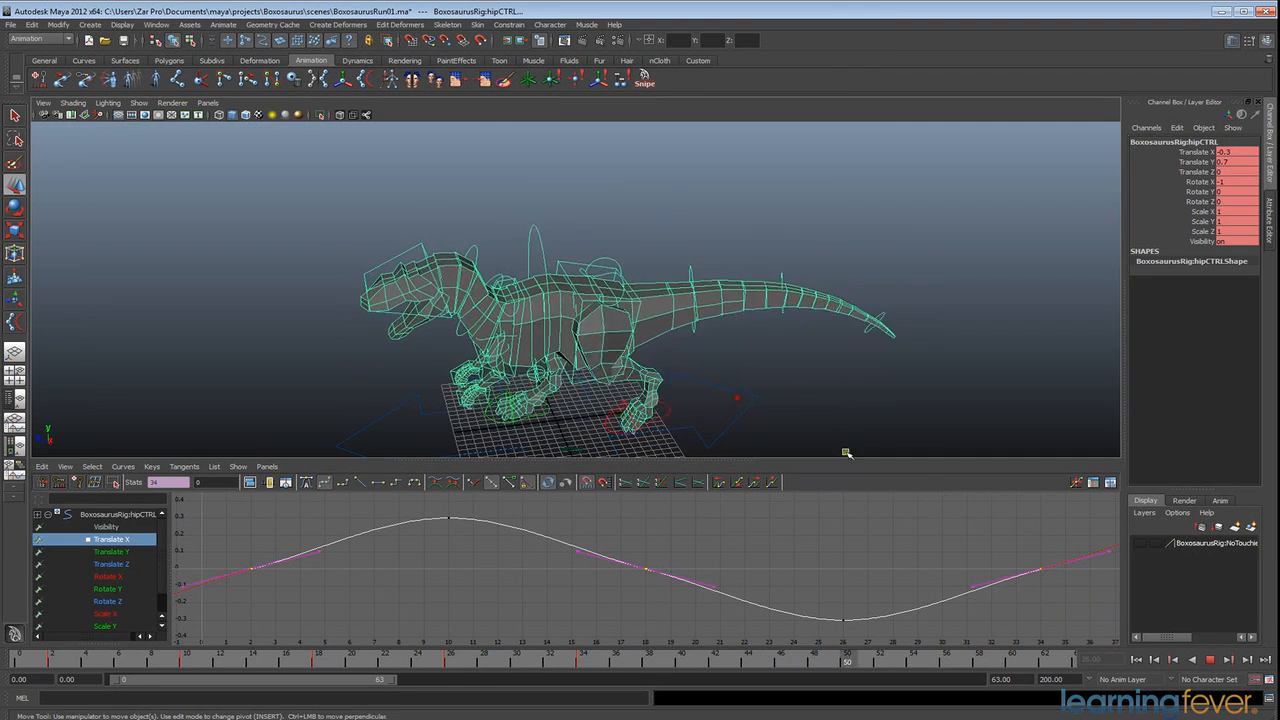
{"action": "left_click", "coordinate": [1212, 661]}
{"action": "left_click", "coordinate": [515, 369]}
{"action": "left_click_drag", "start_coordinate": [527, 380], "coordinate": [700, 449], "text": "alt"}
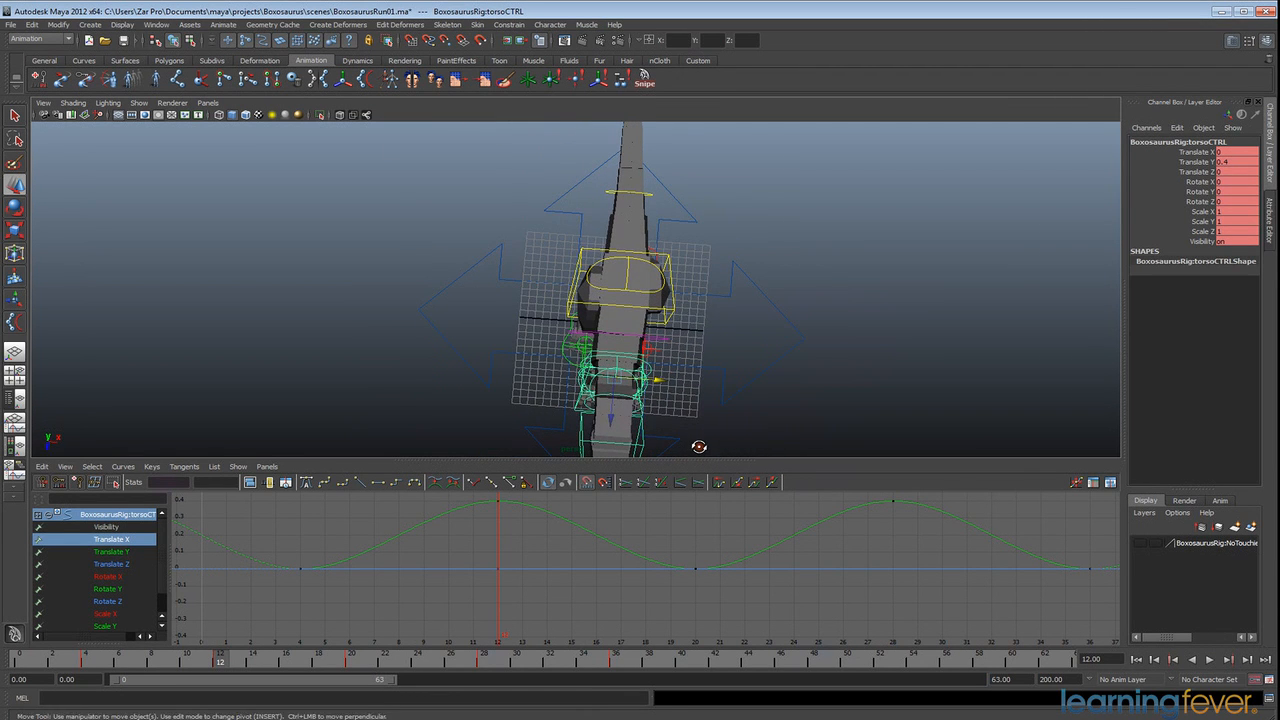
{"action": "left_click", "coordinate": [88, 662]}
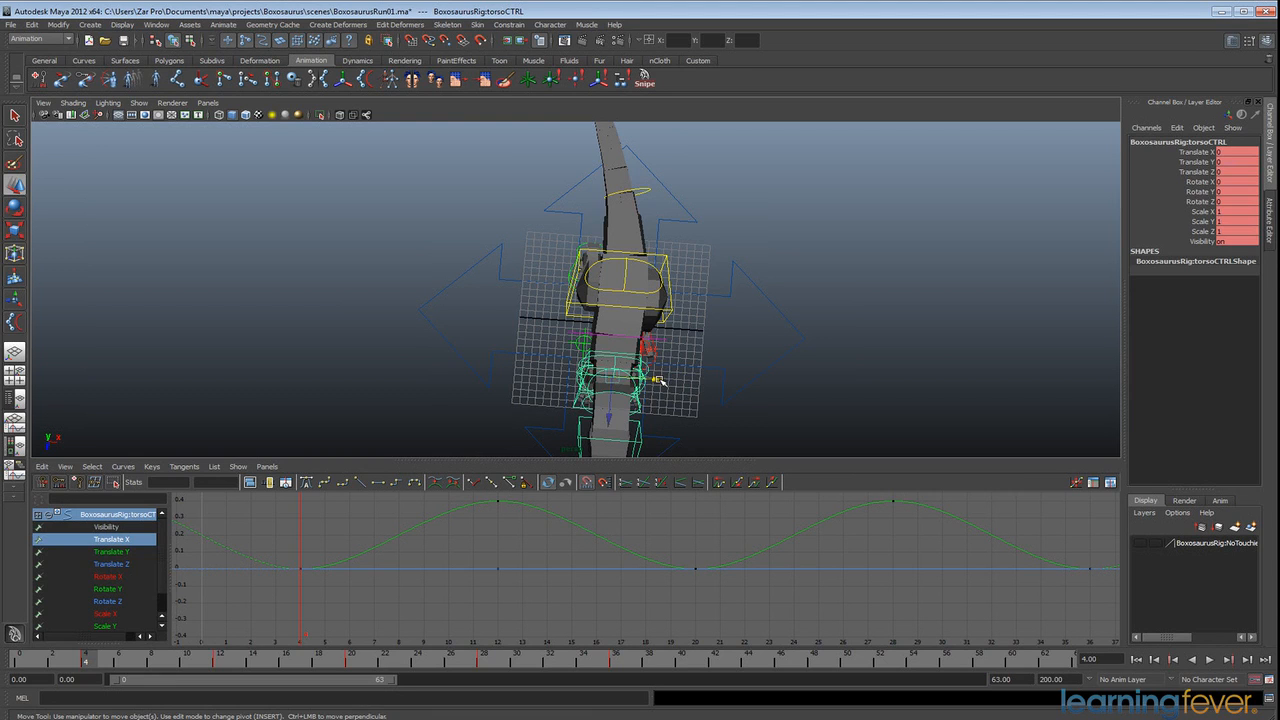
{"action": "left_click_drag", "start_coordinate": [660, 382], "coordinate": [657, 382]}
{"action": "key", "text": "s"}
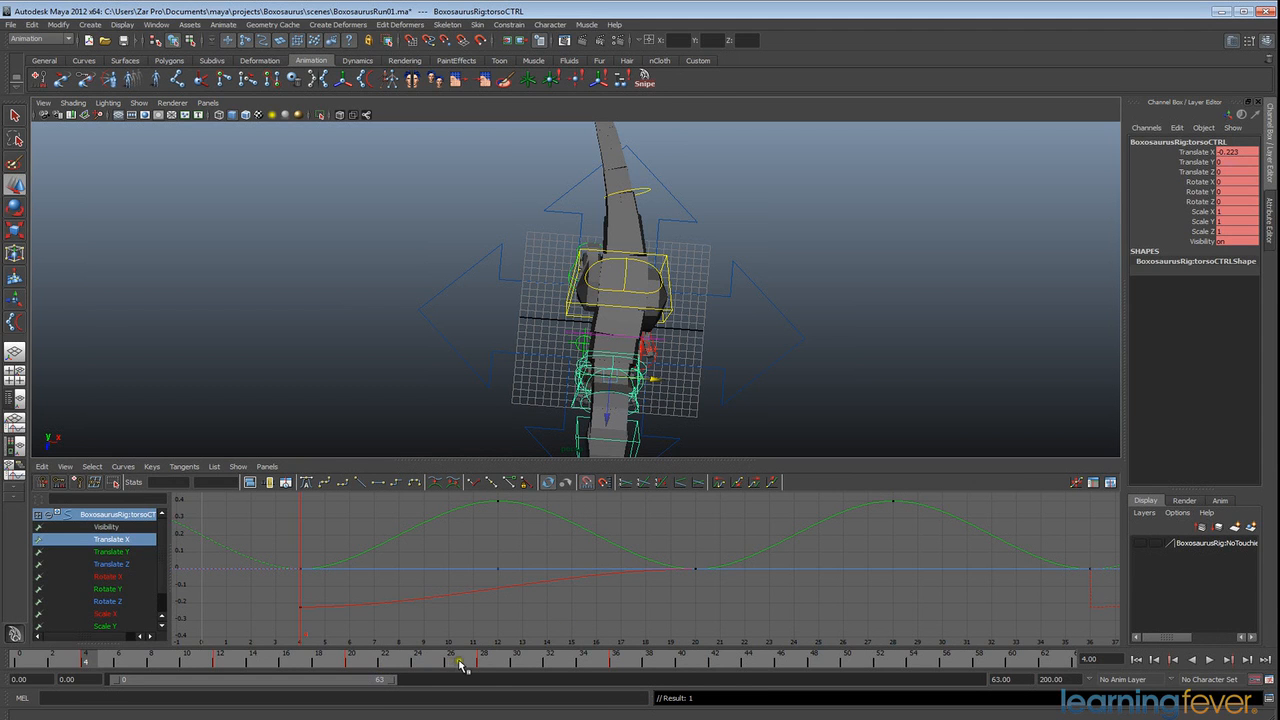
{"action": "key", "text": "ctrl+z"}
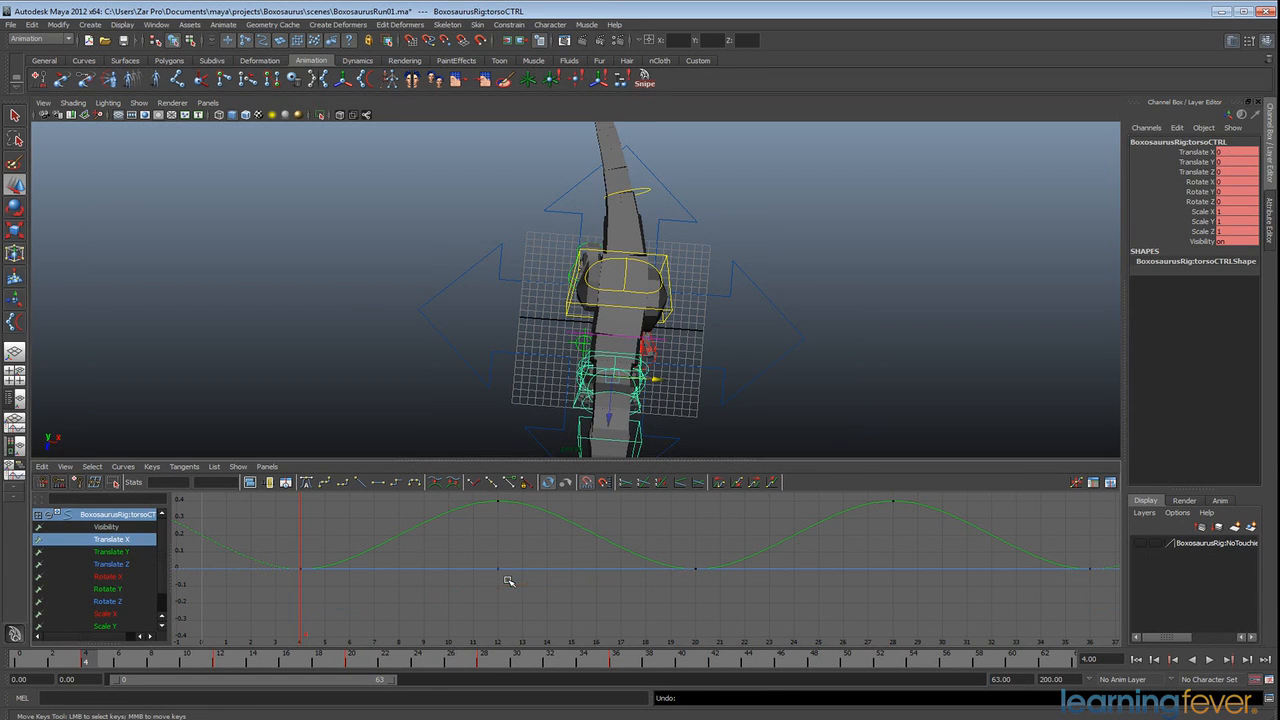
Step: Set the torso control's Translate X to 0.4 at frame 12 and -0.4 at frame 28
{"action": "left_click", "coordinate": [220, 660]}
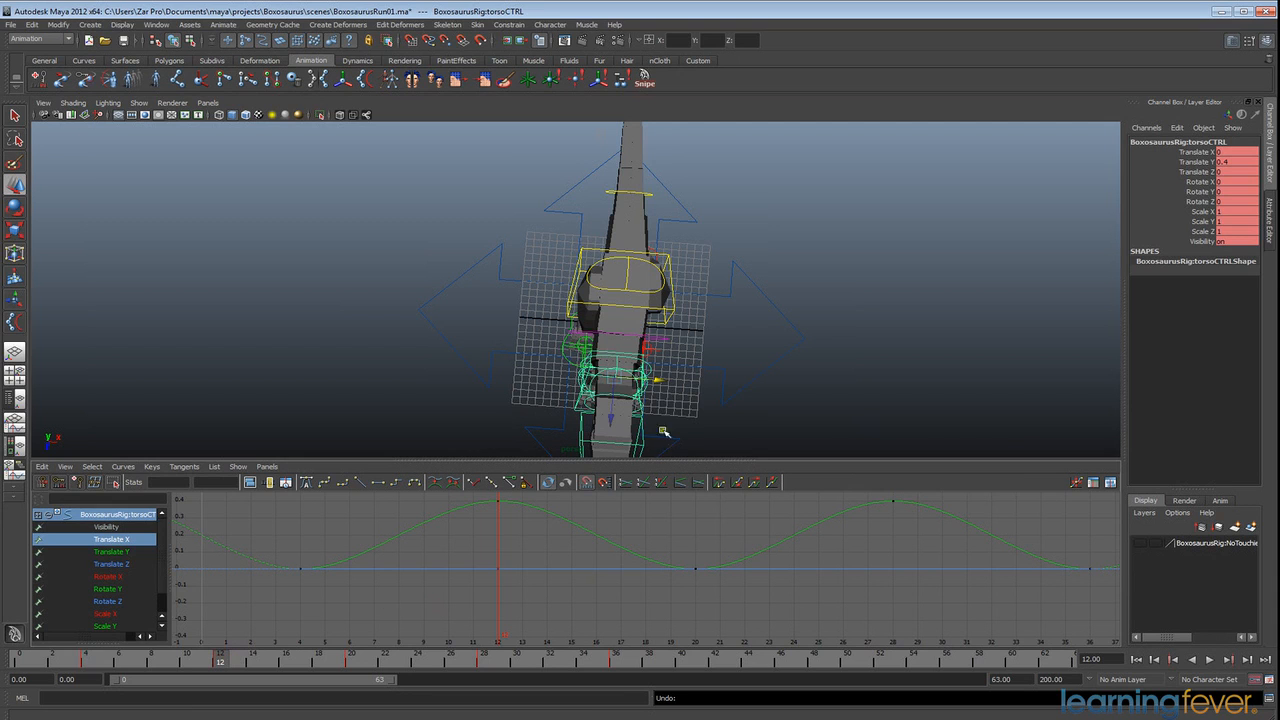
{"action": "middle_click_drag", "start_coordinate": [660, 384], "coordinate": [668, 384]}
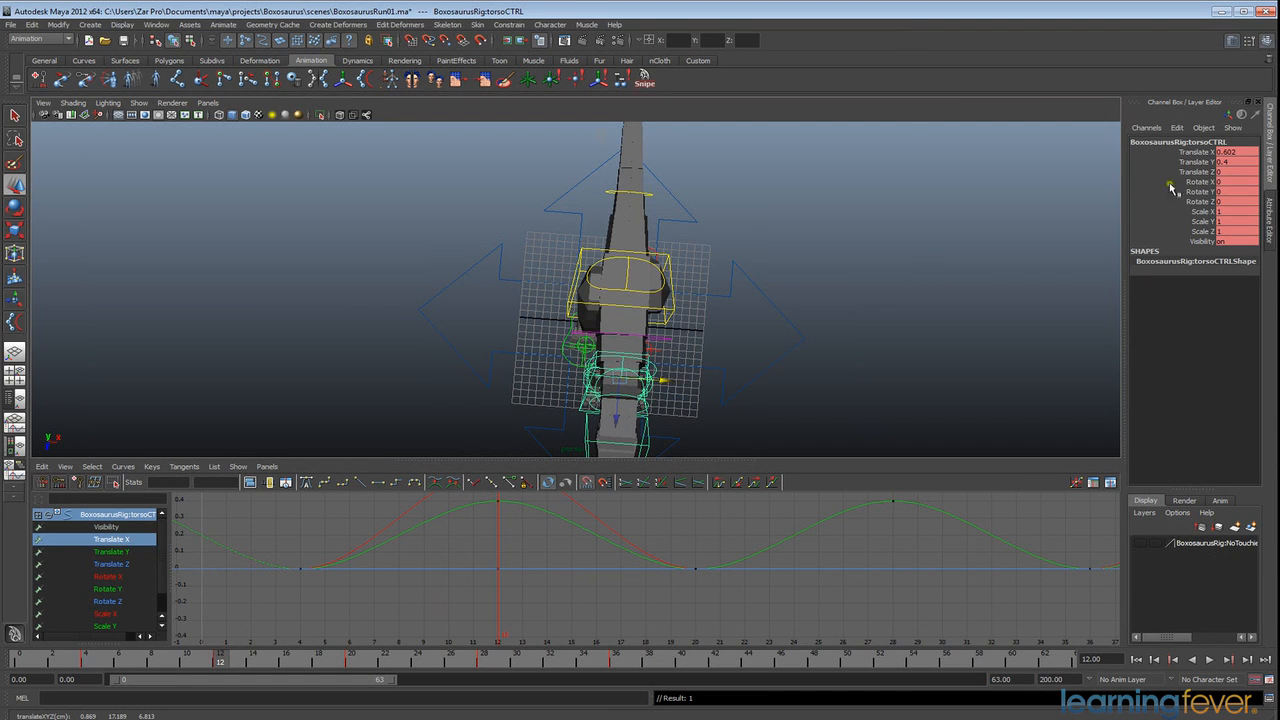
{"action": "double_click", "coordinate": [1246, 153]}
{"action": "key", "text": "BackSpace"}
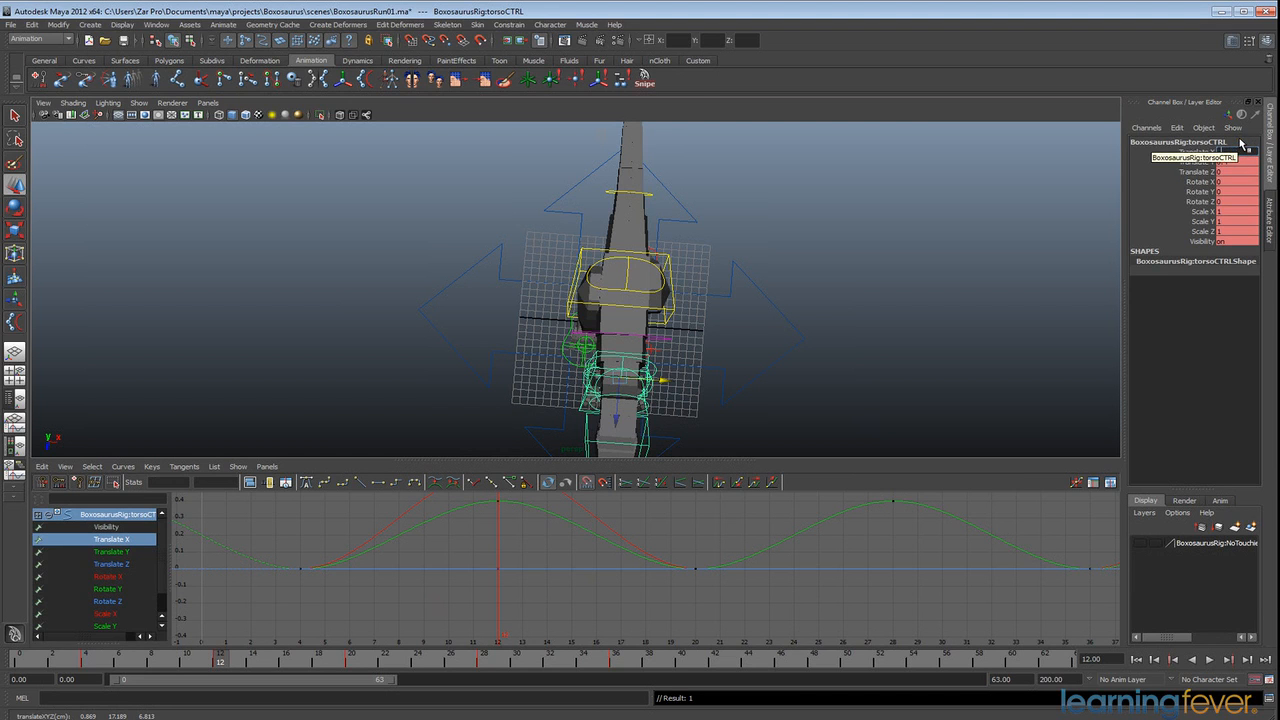
{"action": "type", "text": "0.4"}
{"action": "key", "text": "Return"}
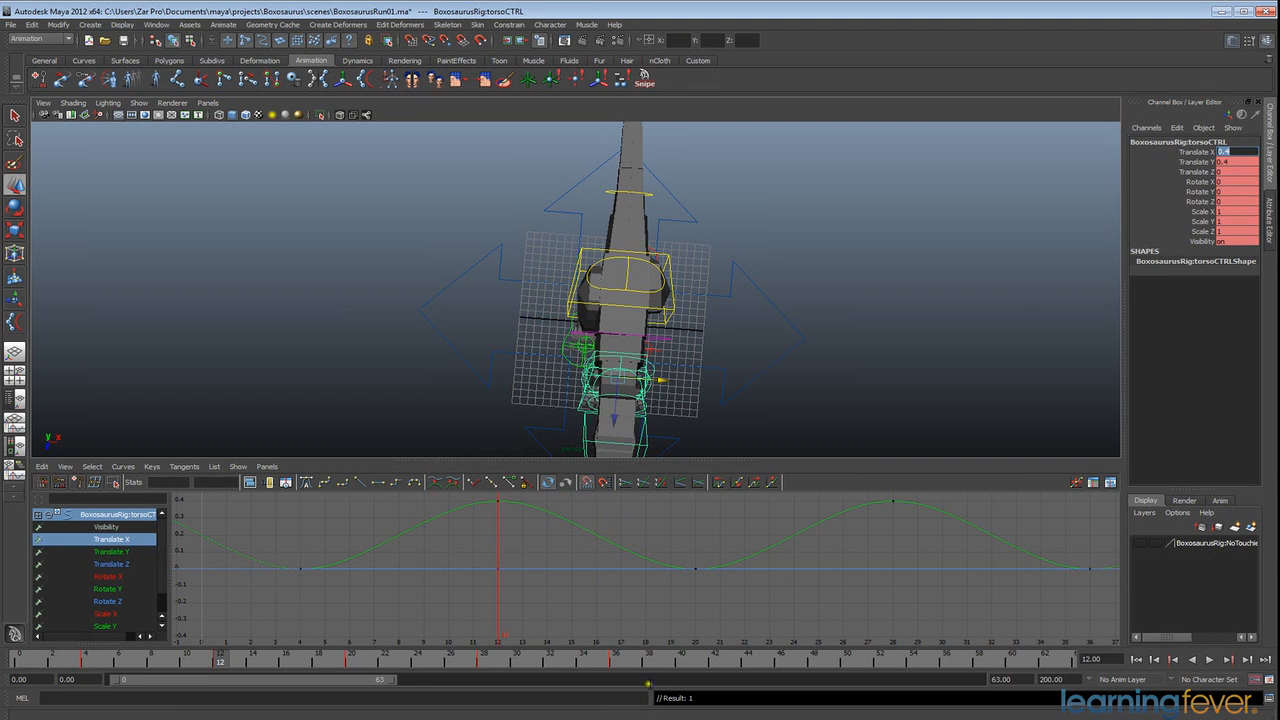
{"action": "scroll", "coordinate": [646, 557], "scroll_direction": "down", "scroll_amount": 3}
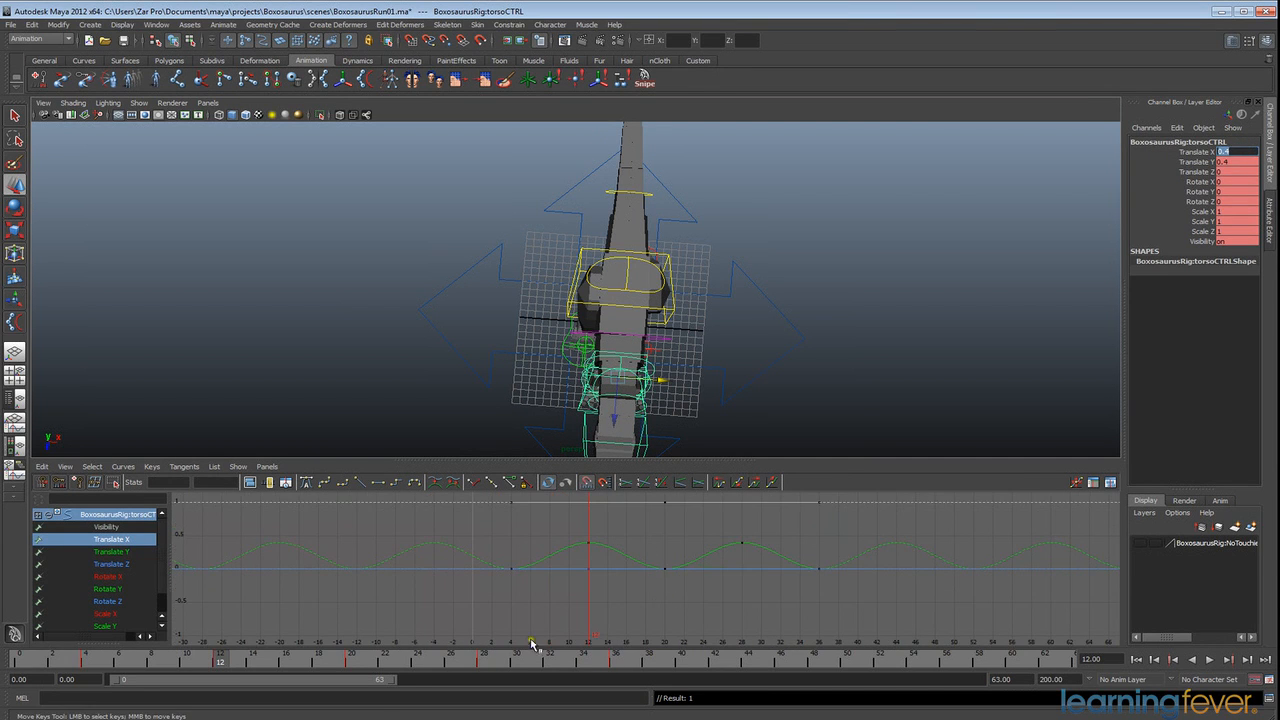
{"action": "left_click", "coordinate": [485, 665]}
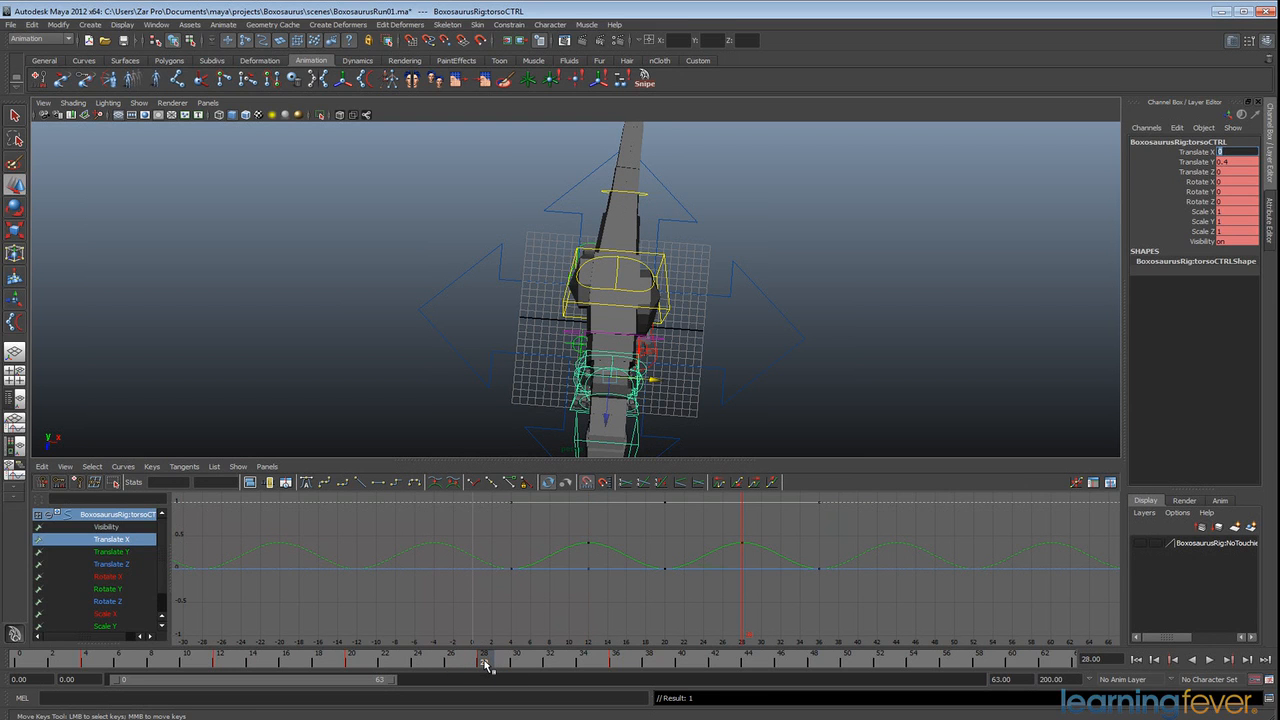
{"action": "type", "text": "-0.4"}
{"action": "key", "text": "Return"}
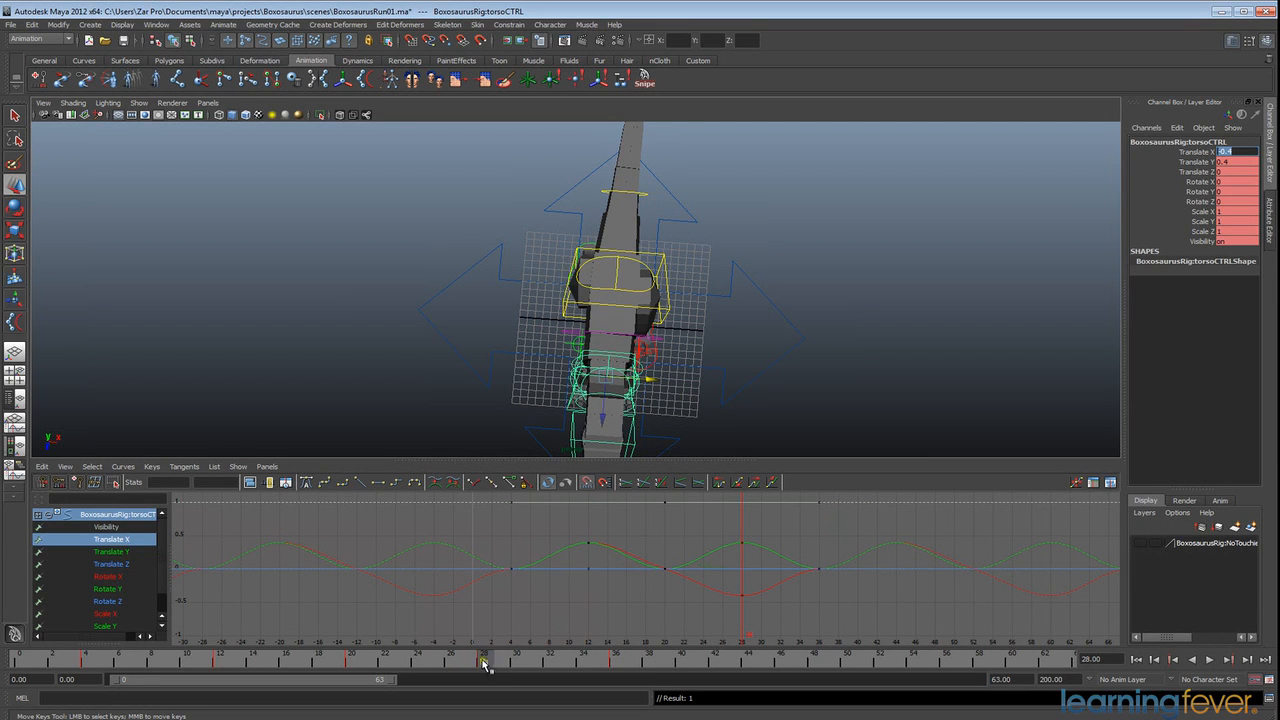
Step: Isolate the torso control's Translate X curve and give its zero-value keys at frames 4, 20 and 36 spline tangents
{"action": "left_click", "coordinate": [118, 541]}
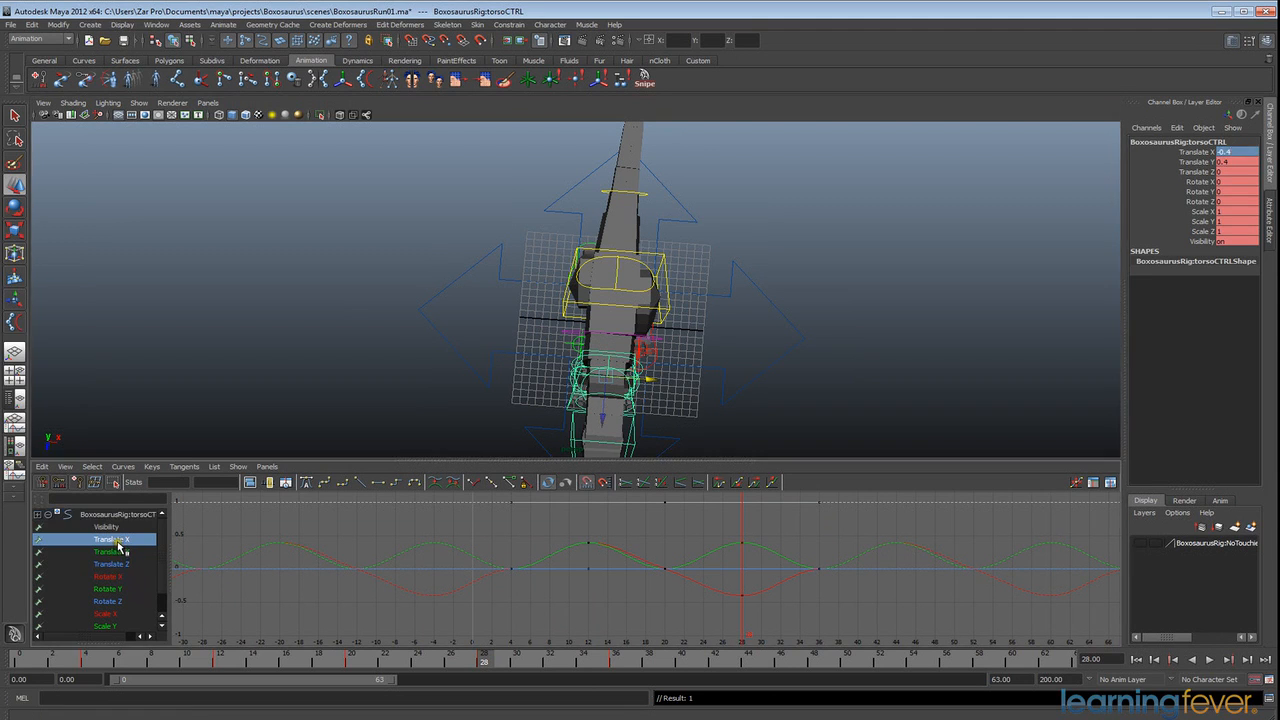
{"action": "left_click_drag", "start_coordinate": [505, 568], "coordinate": [880, 580]}
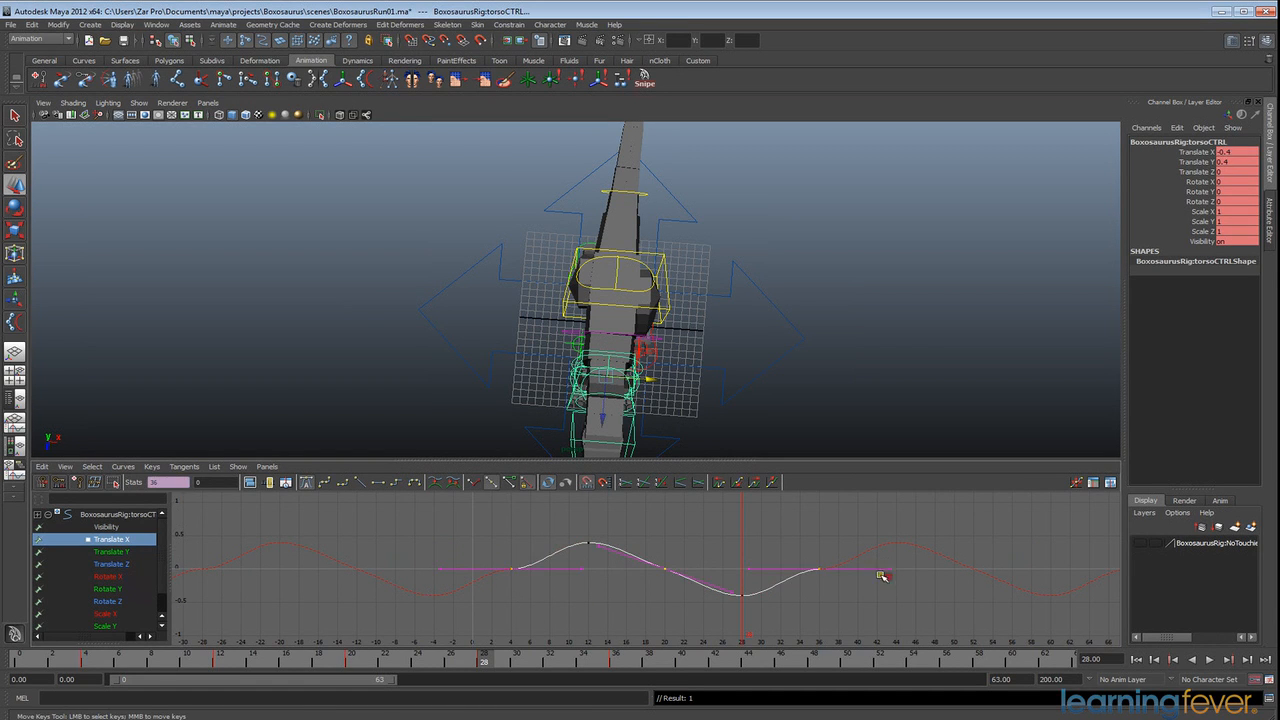
{"action": "left_click", "coordinate": [329, 485]}
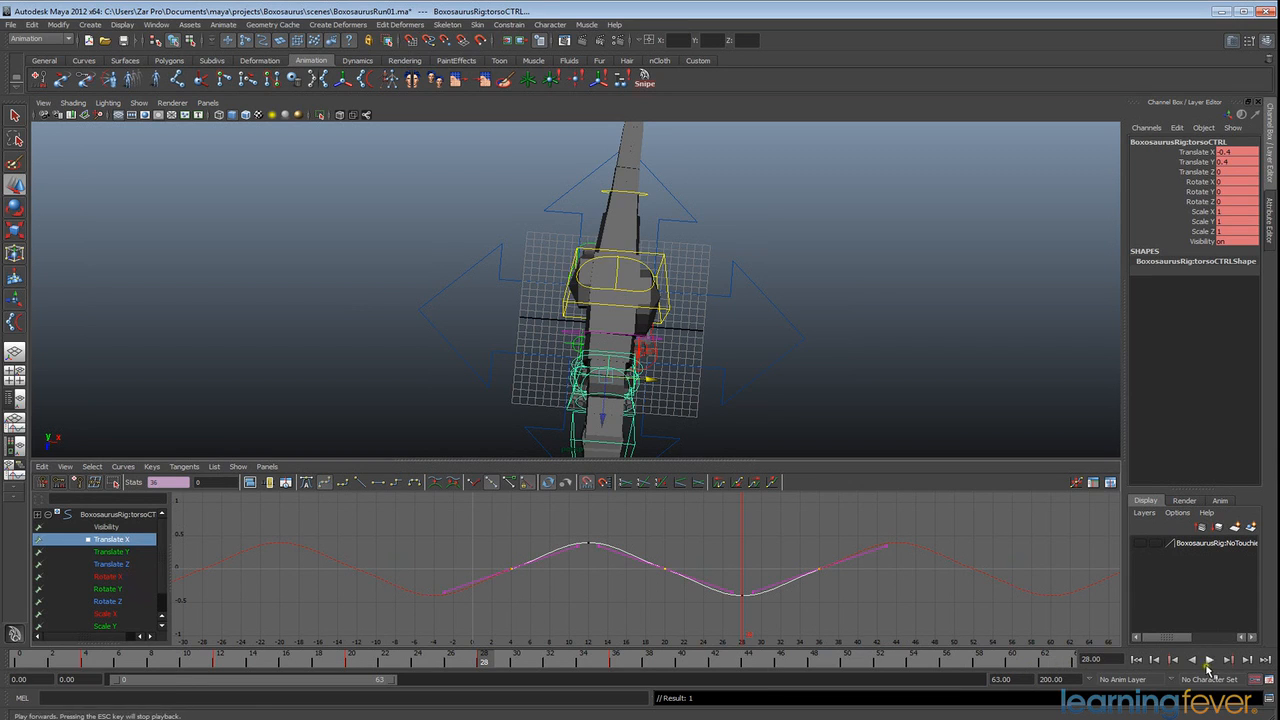
Step: Play back the run cycle and examine the torso's side-to-side motion from the side and at an angle
{"action": "left_click", "coordinate": [1209, 659]}
{"action": "left_click_drag", "start_coordinate": [880, 443], "coordinate": [789, 351], "text": "alt"}
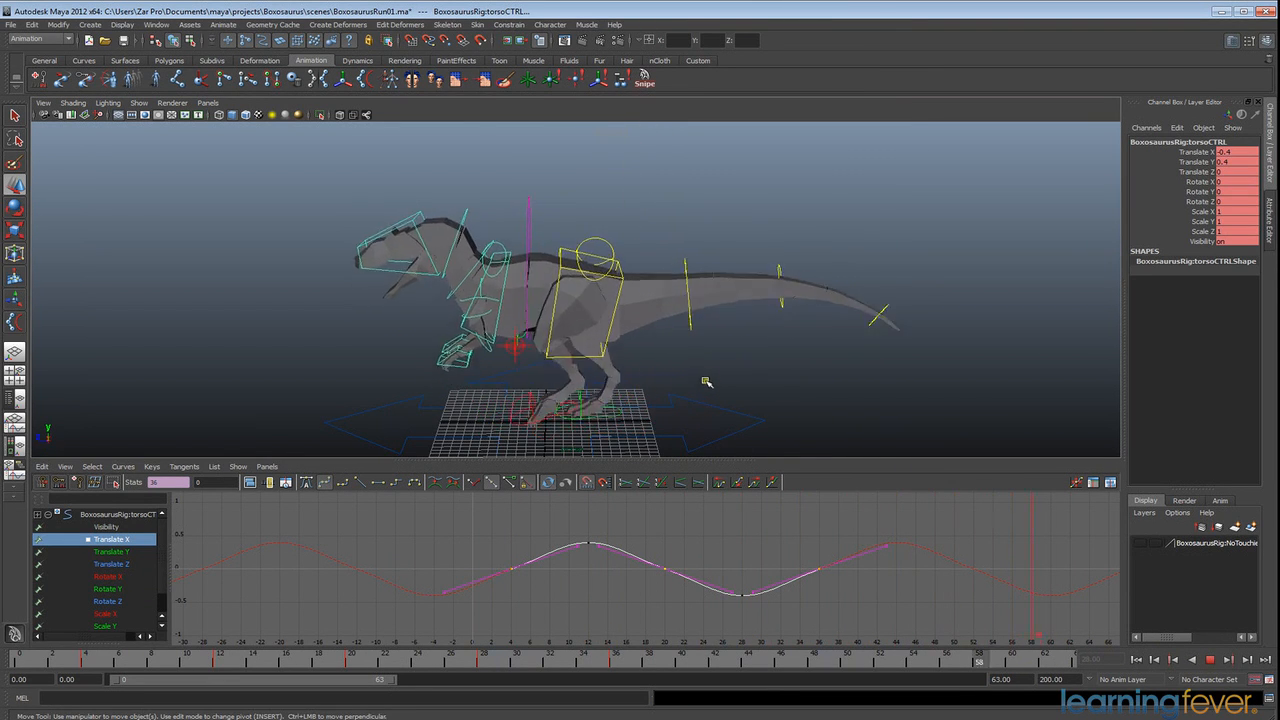
{"action": "left_click_drag", "start_coordinate": [706, 378], "coordinate": [696, 370], "text": "alt"}
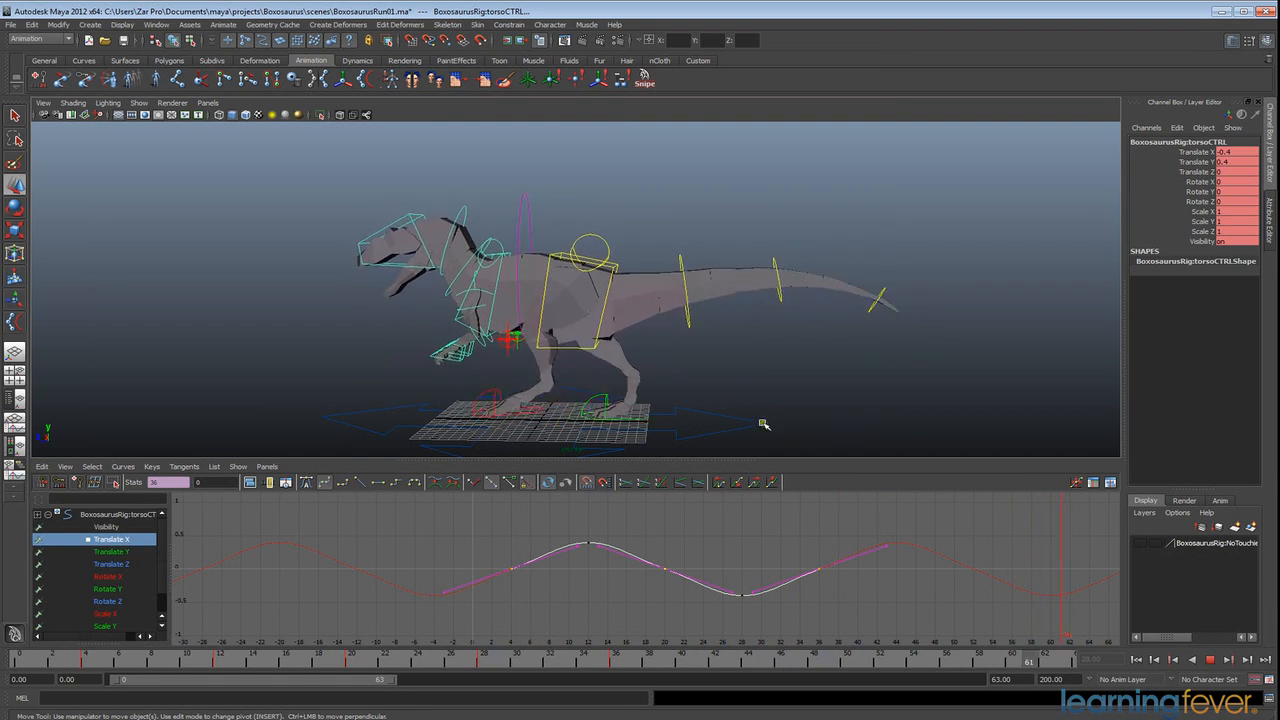
{"action": "left_click_drag", "start_coordinate": [760, 428], "coordinate": [515, 394], "text": "alt"}
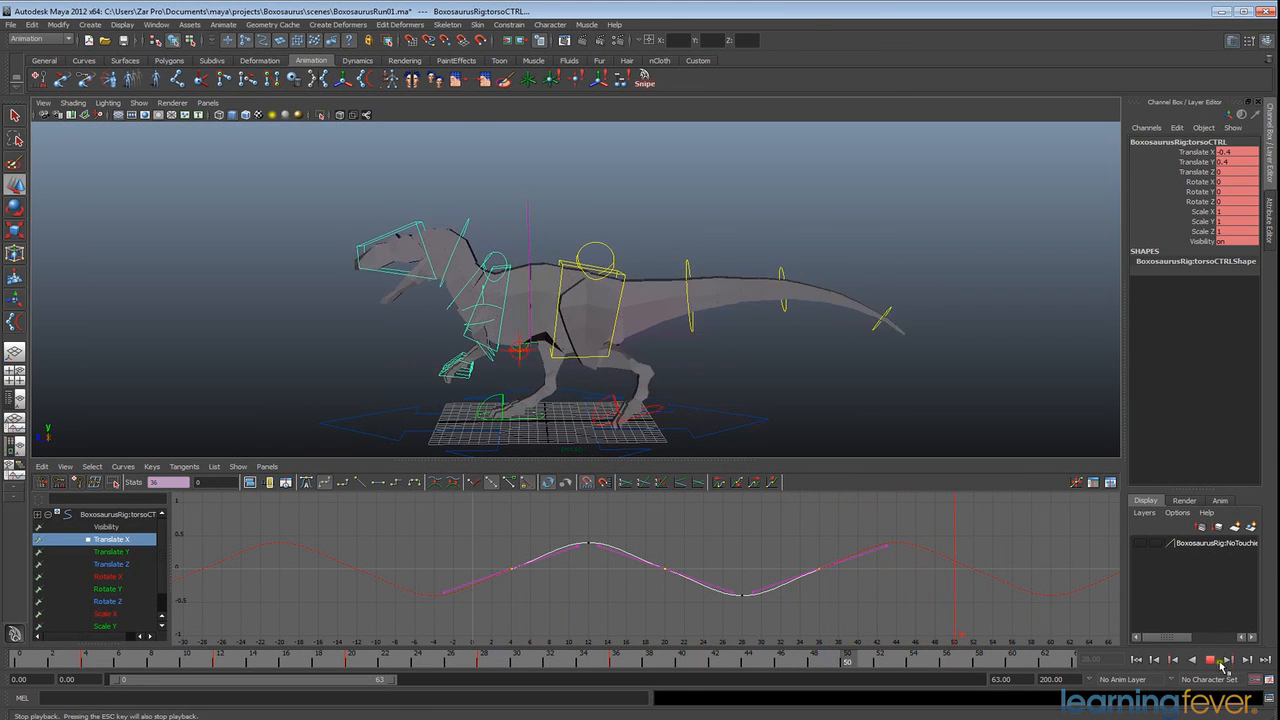
Step: Select the main hip control and set its Rotate X to -2 at frames 10 and 26
{"action": "left_click", "coordinate": [604, 345]}
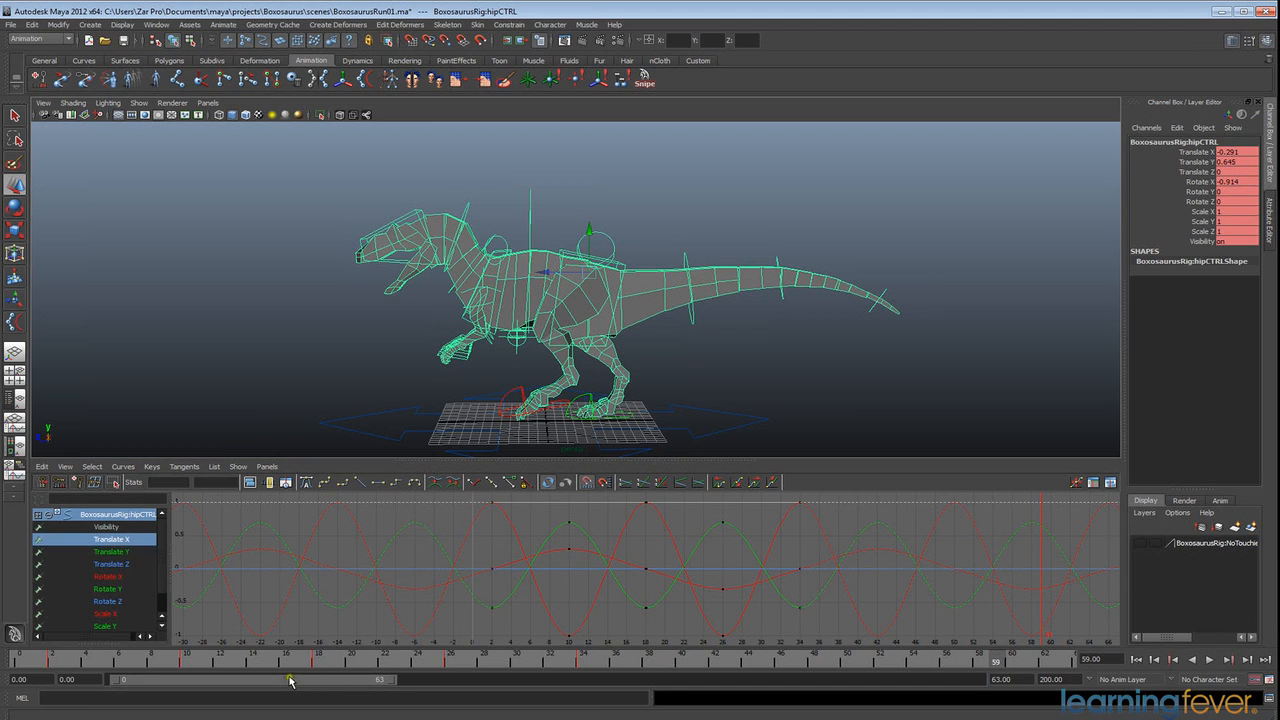
{"action": "left_click", "coordinate": [146, 578]}
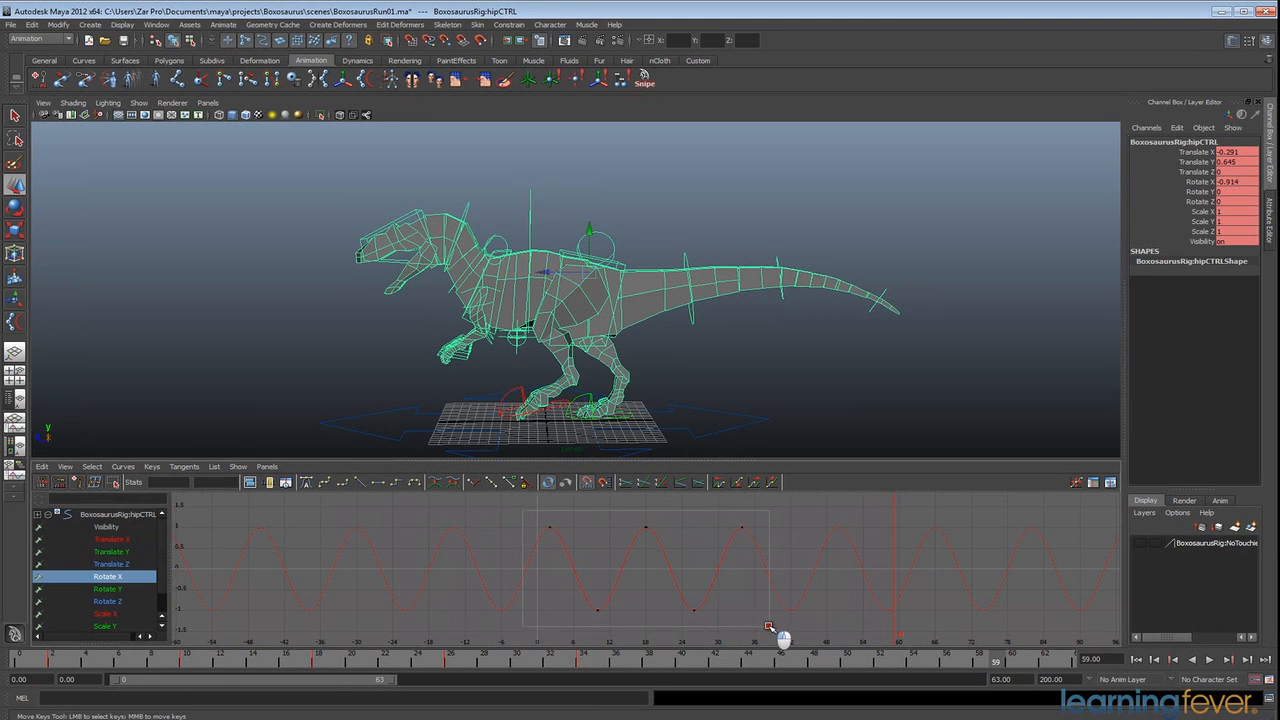
{"action": "left_click", "coordinate": [183, 661]}
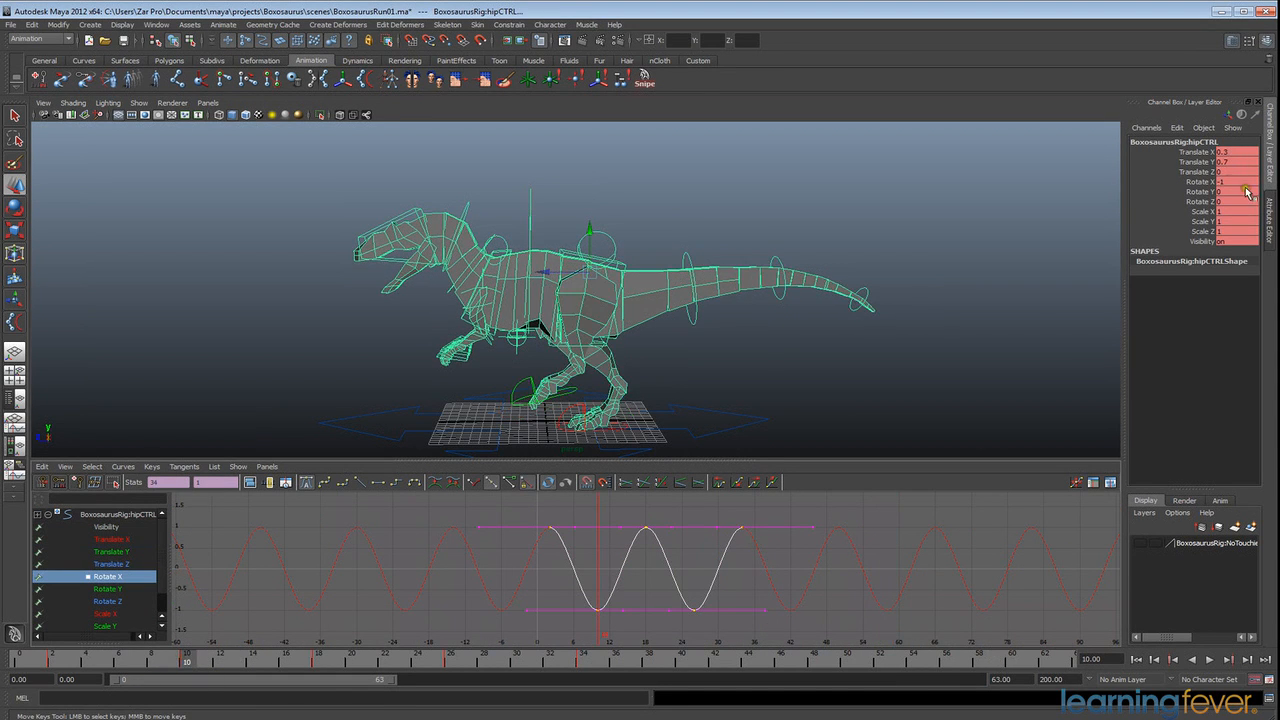
{"action": "left_click", "coordinate": [1230, 183]}
{"action": "type", "text": "-5"}
{"action": "key", "text": "Return"}
{"action": "type", "text": "-2"}
{"action": "key", "text": "Return"}
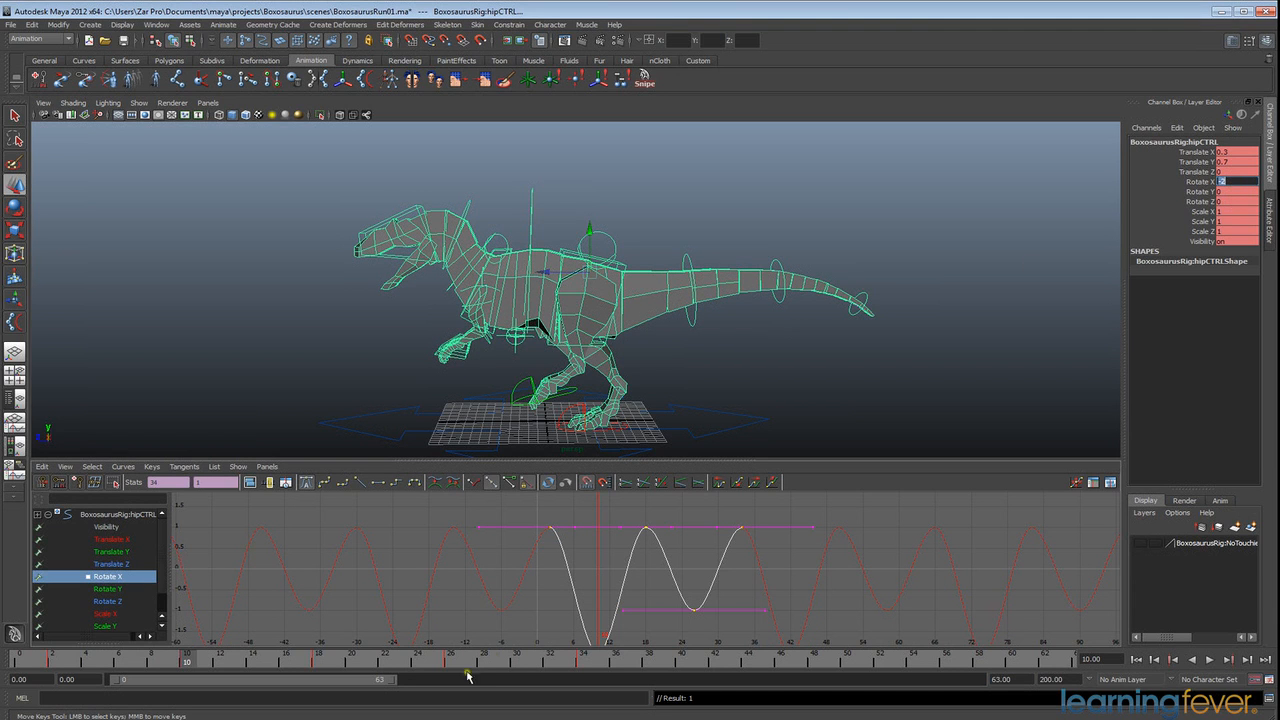
{"action": "left_click", "coordinate": [455, 662]}
{"action": "type", "text": "-2"}
{"action": "key", "text": "Return"}
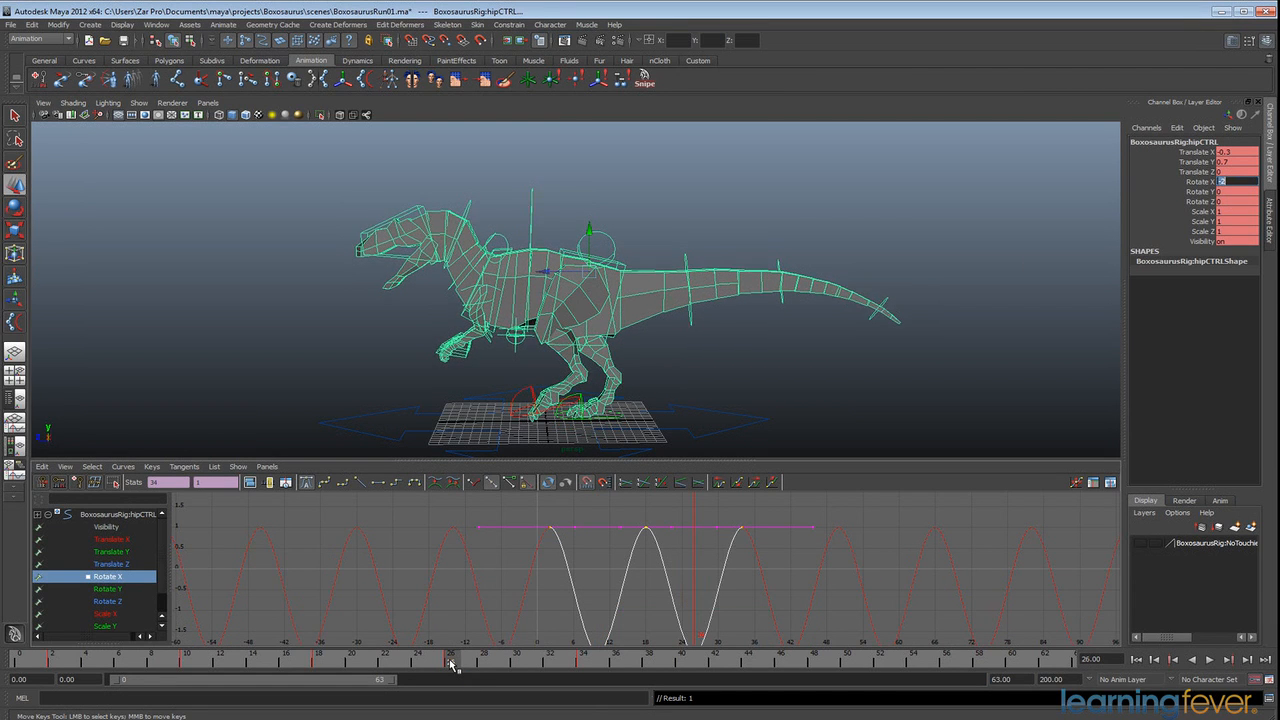
Step: Play back the run cycle, examine the stronger hip rotation from the side, and stop playback
{"action": "left_click", "coordinate": [1193, 659]}
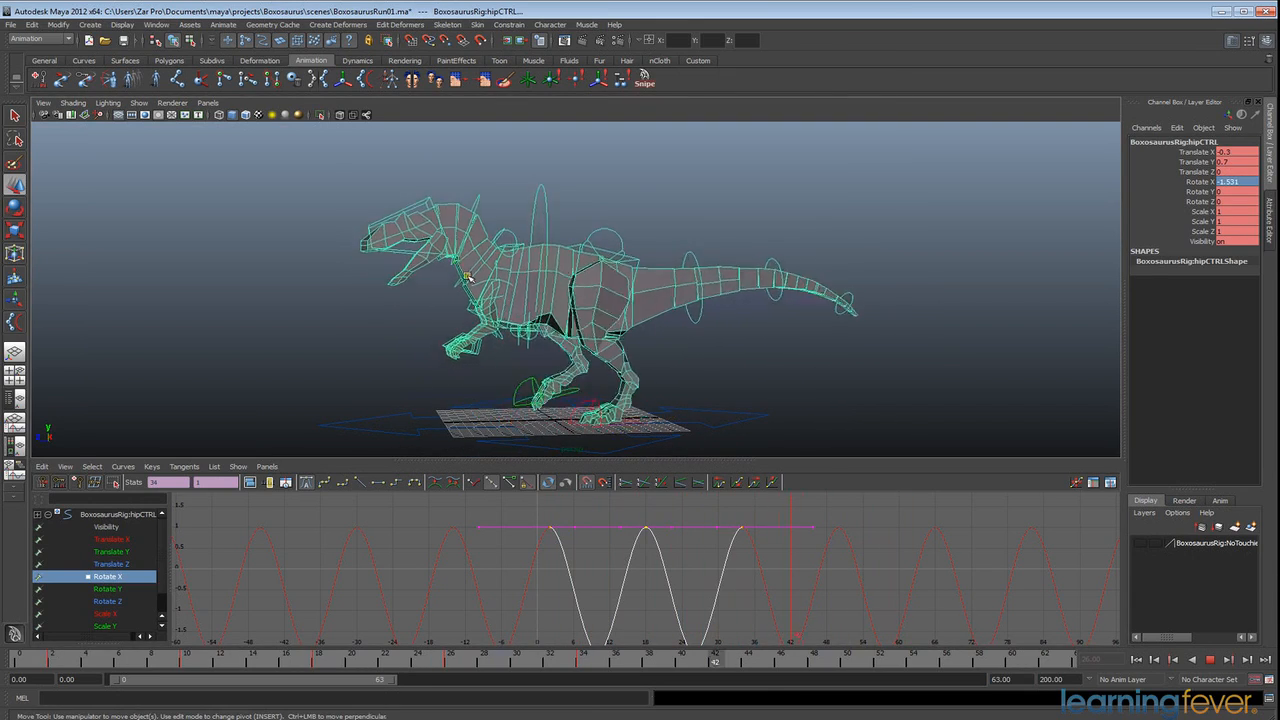
{"action": "mouse_move", "coordinate": [651, 363]}
{"action": "left_mouse_down", "text": "alt"}
{"action": "mouse_move", "coordinate": [676, 373]}
{"action": "mouse_move", "coordinate": [651, 388]}
{"action": "left_mouse_up", "text": "alt"}
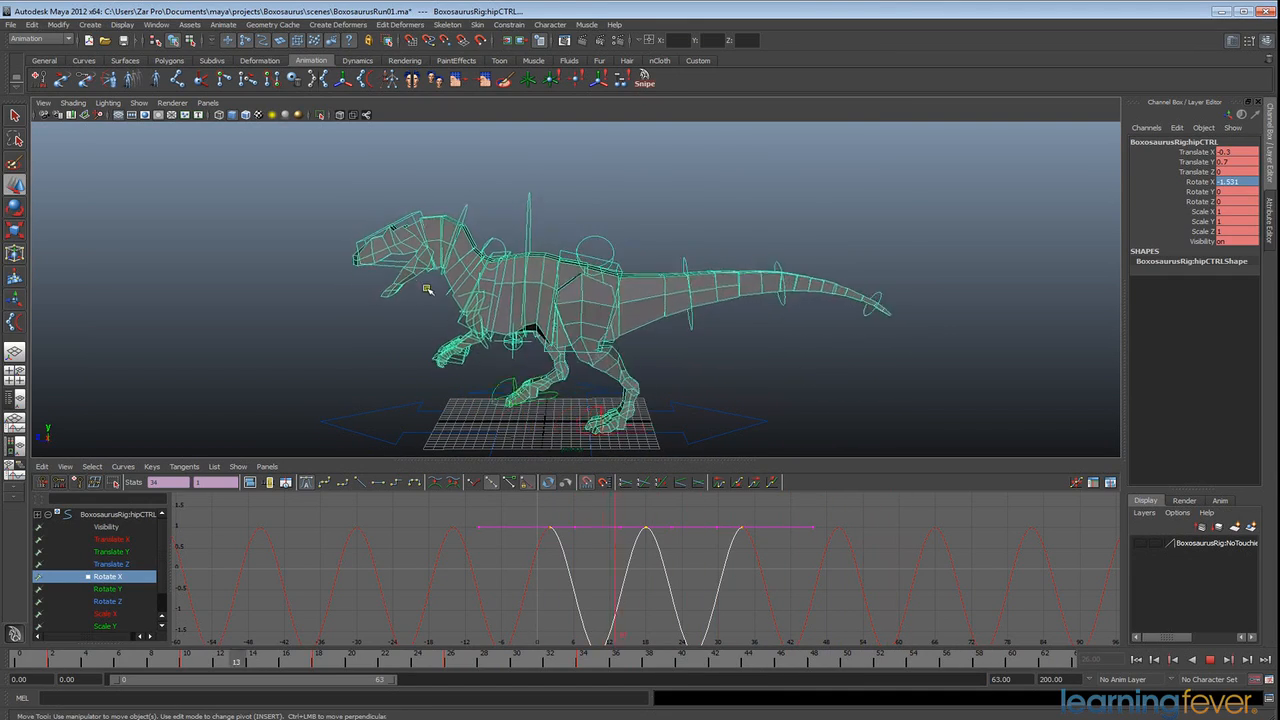
{"action": "left_click", "coordinate": [1209, 659]}
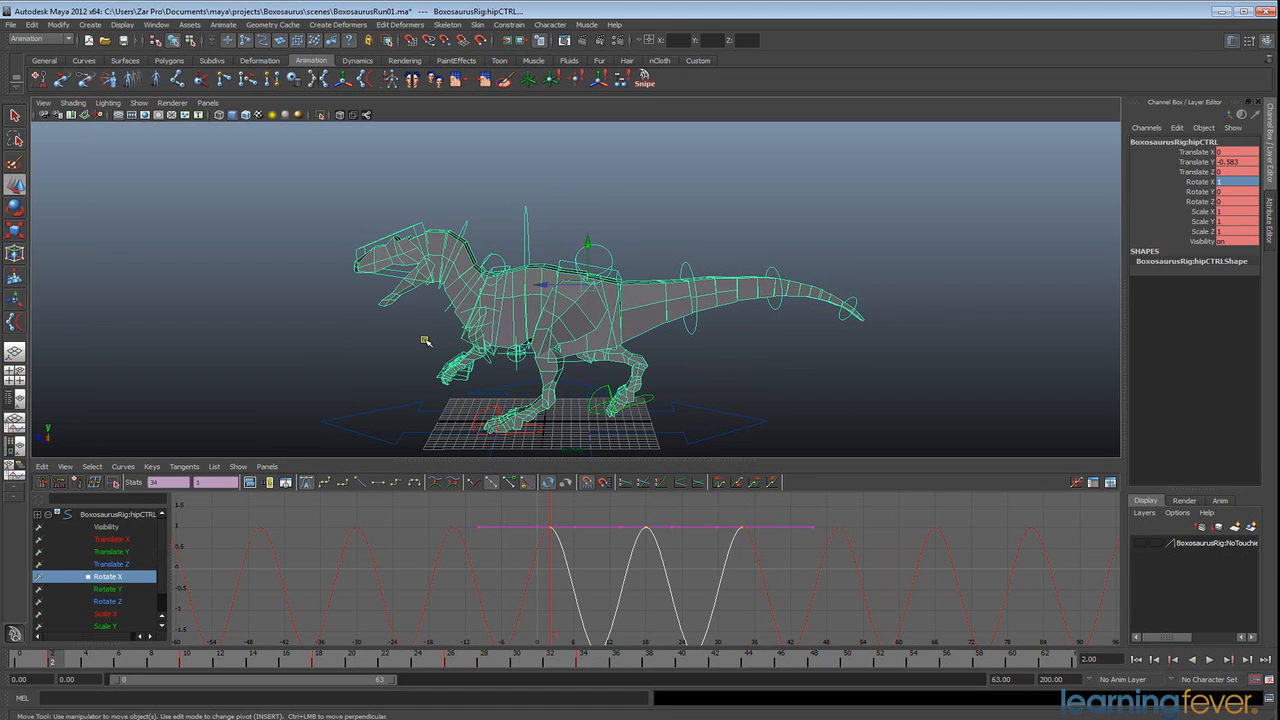
Step: Check the head and jaw for selectable controls and turn on joint display in the viewport
{"action": "left_click", "coordinate": [390, 283]}
{"action": "left_click", "coordinate": [395, 280]}
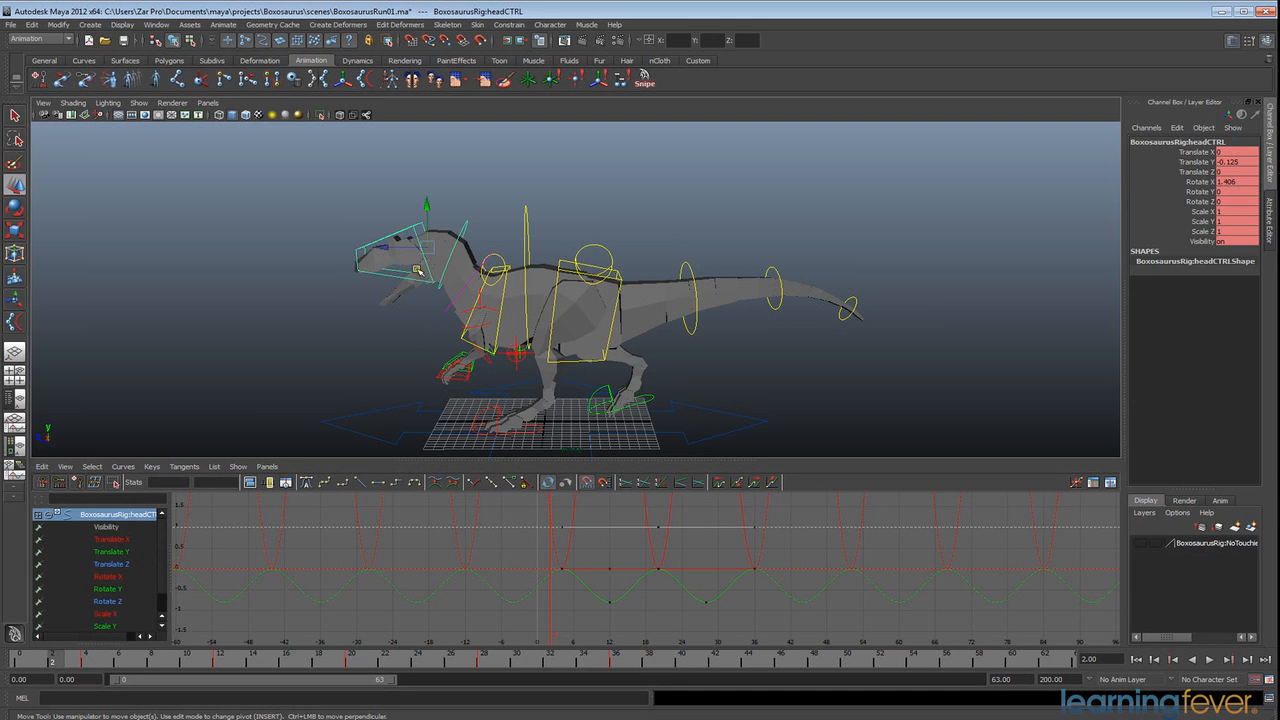
{"action": "mouse_move", "coordinate": [428, 338]}
{"action": "left_mouse_down", "text": "alt"}
{"action": "mouse_move", "coordinate": [440, 345]}
{"action": "mouse_move", "coordinate": [436, 322]}
{"action": "left_mouse_up", "text": "alt"}
{"action": "left_click", "coordinate": [425, 283]}
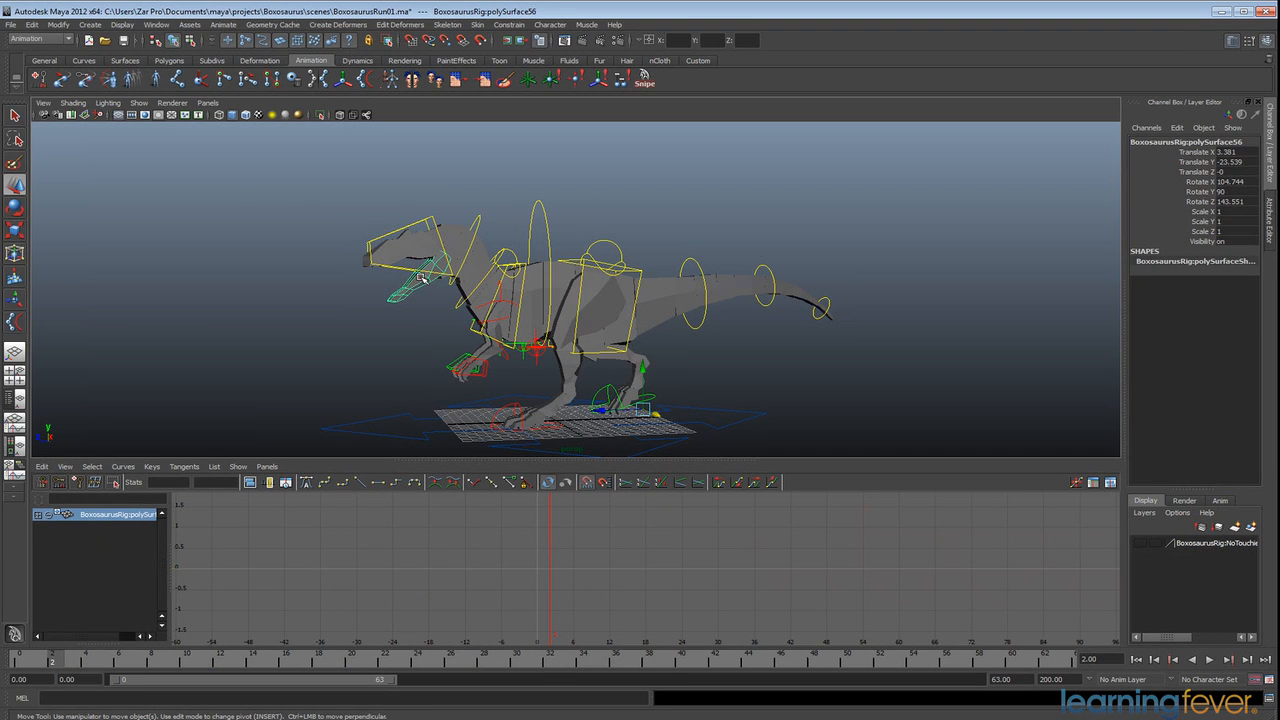
{"action": "left_click", "coordinate": [139, 103]}
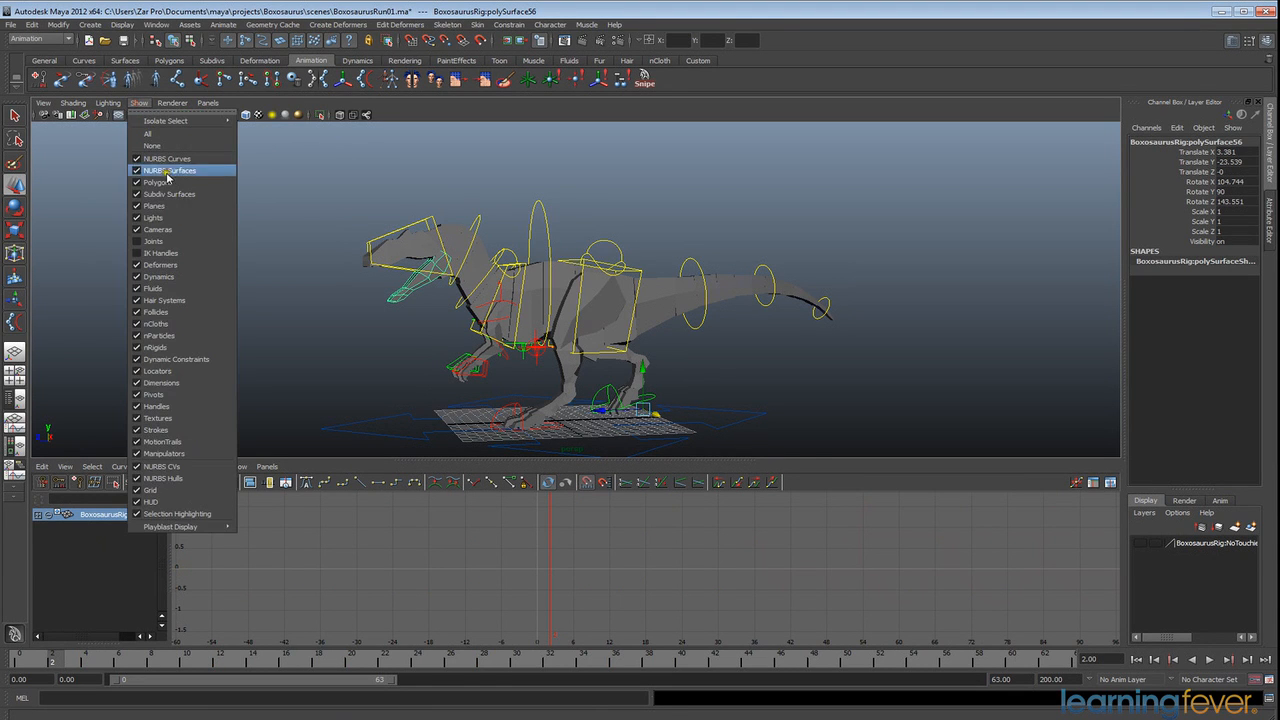
{"action": "left_click", "coordinate": [153, 241]}
{"action": "scroll", "coordinate": [430, 302], "scroll_direction": "up", "scroll_amount": 4}
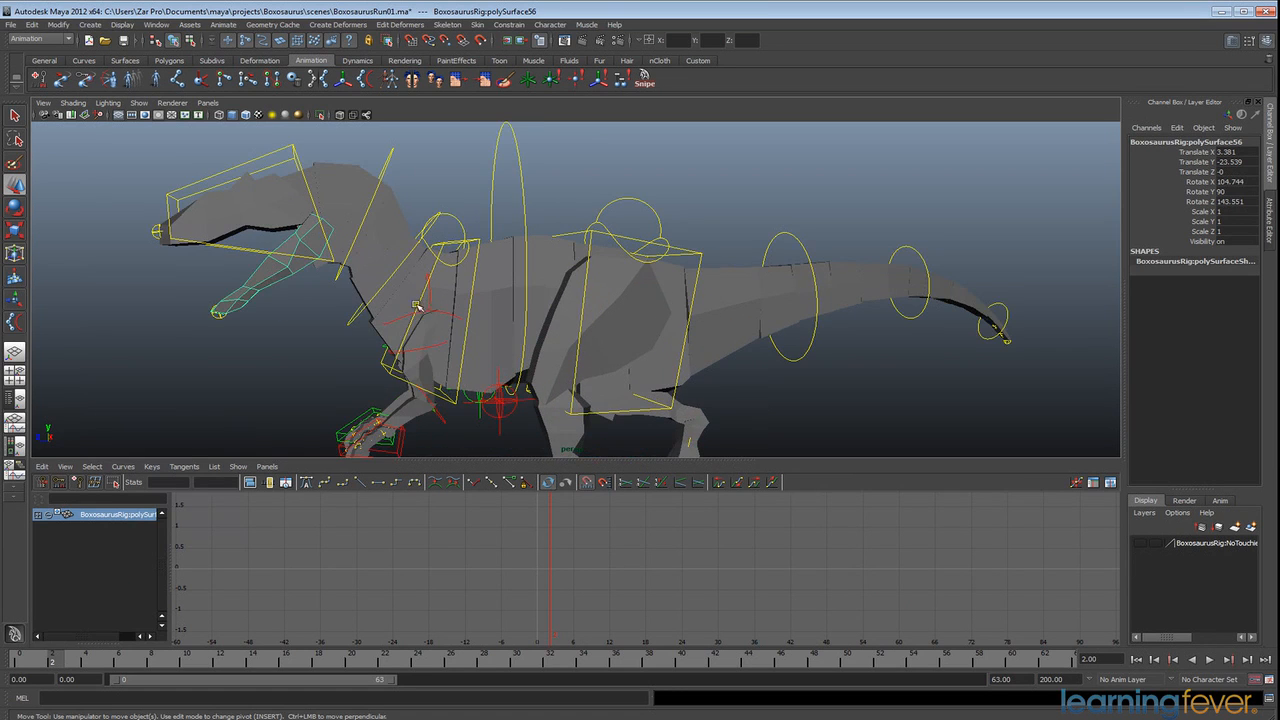
Step: Select the jaw joint, try rotating it about 30 degrees around Z, and undo the rotation
{"action": "left_click", "coordinate": [266, 282]}
{"action": "key", "text": "e"}
{"action": "left_click_drag", "start_coordinate": [292, 290], "coordinate": [266, 284]}
{"action": "key", "text": "ctrl+z"}
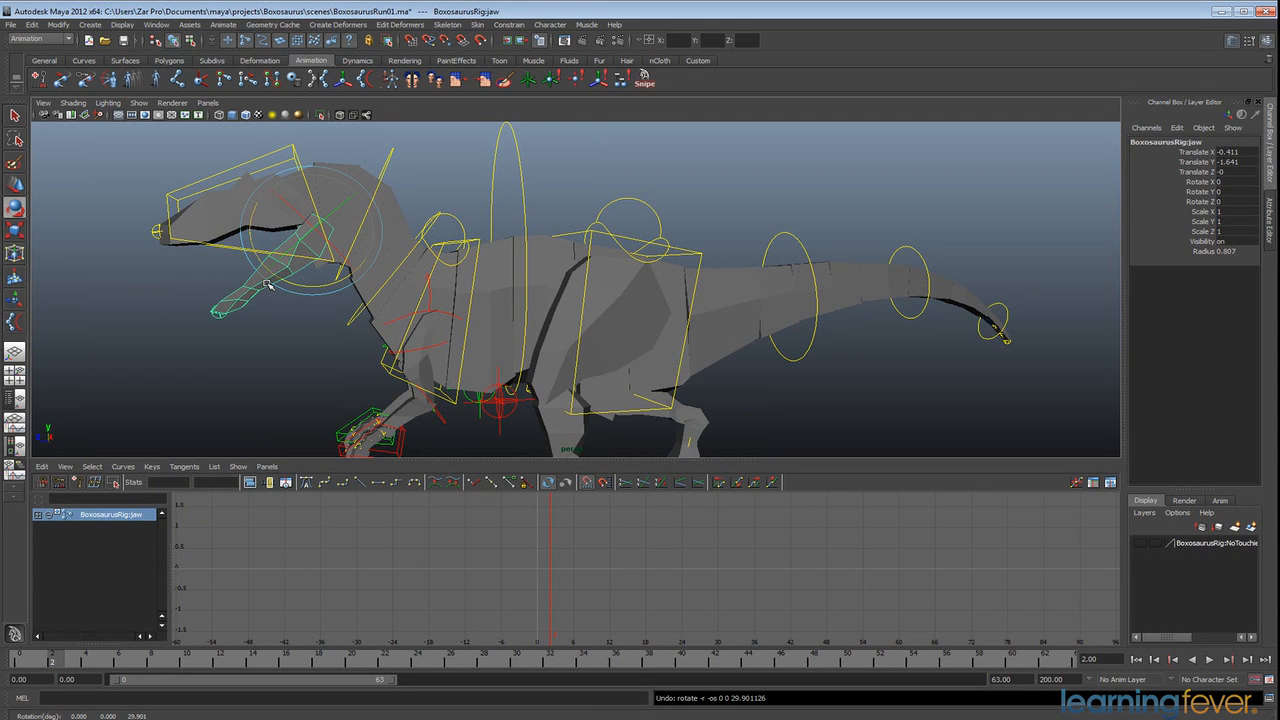
Step: Turn off joint display in the viewport and bring the whole dinosaur back into view
{"action": "left_click", "coordinate": [140, 104]}
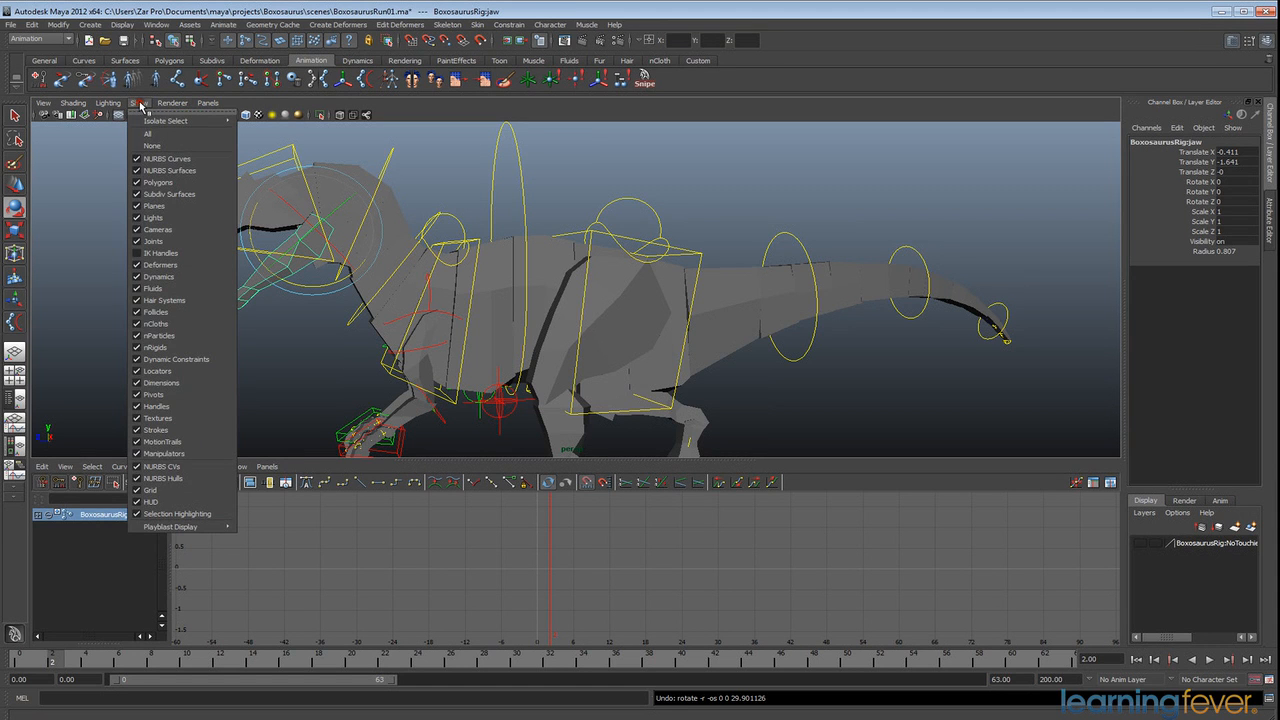
{"action": "left_click", "coordinate": [157, 241]}
{"action": "middle_click_drag", "start_coordinate": [762, 368], "coordinate": [765, 318], "text": "alt"}
{"action": "scroll", "coordinate": [765, 318], "scroll_direction": "down", "scroll_amount": 3}
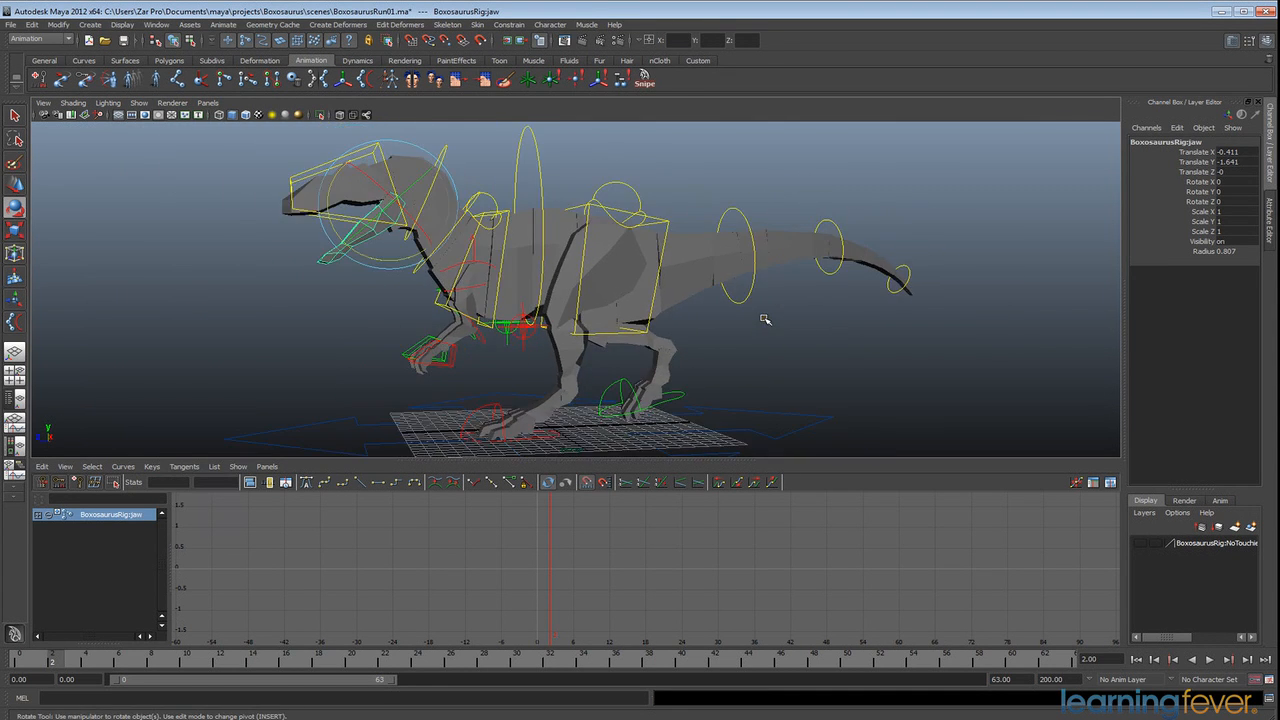
{"action": "left_click_drag", "start_coordinate": [716, 340], "coordinate": [704, 347], "text": "alt"}
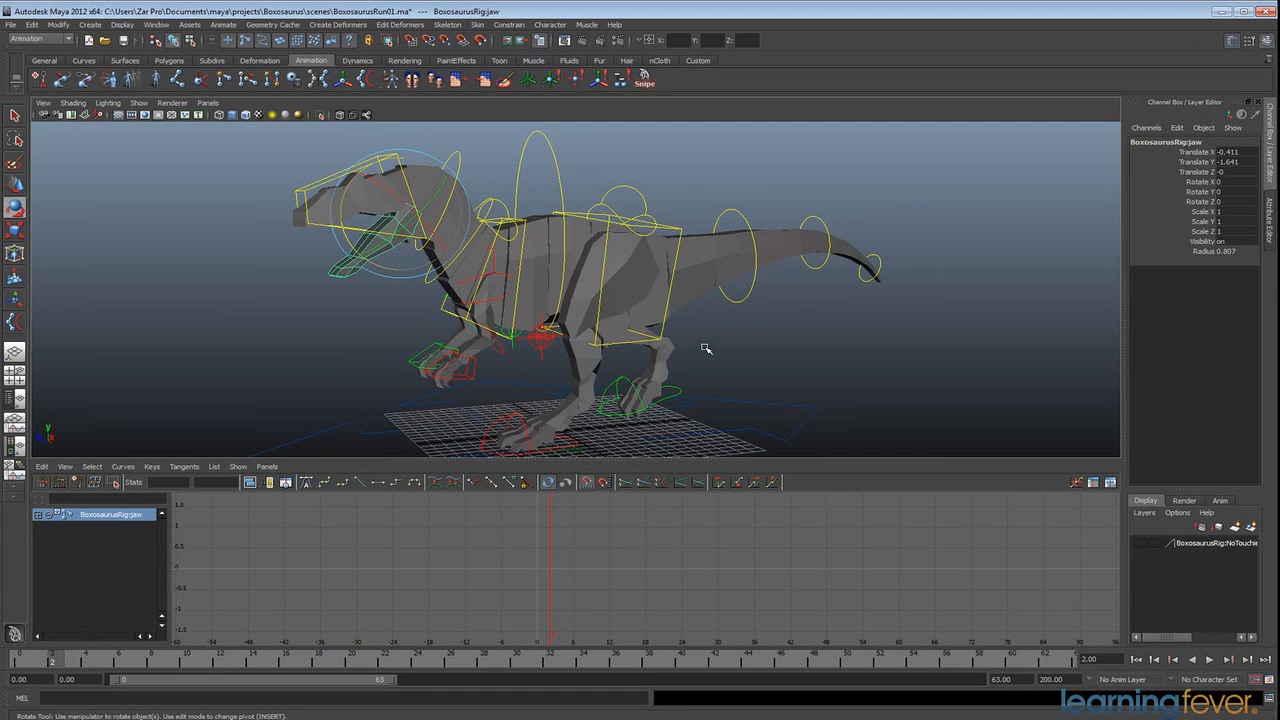